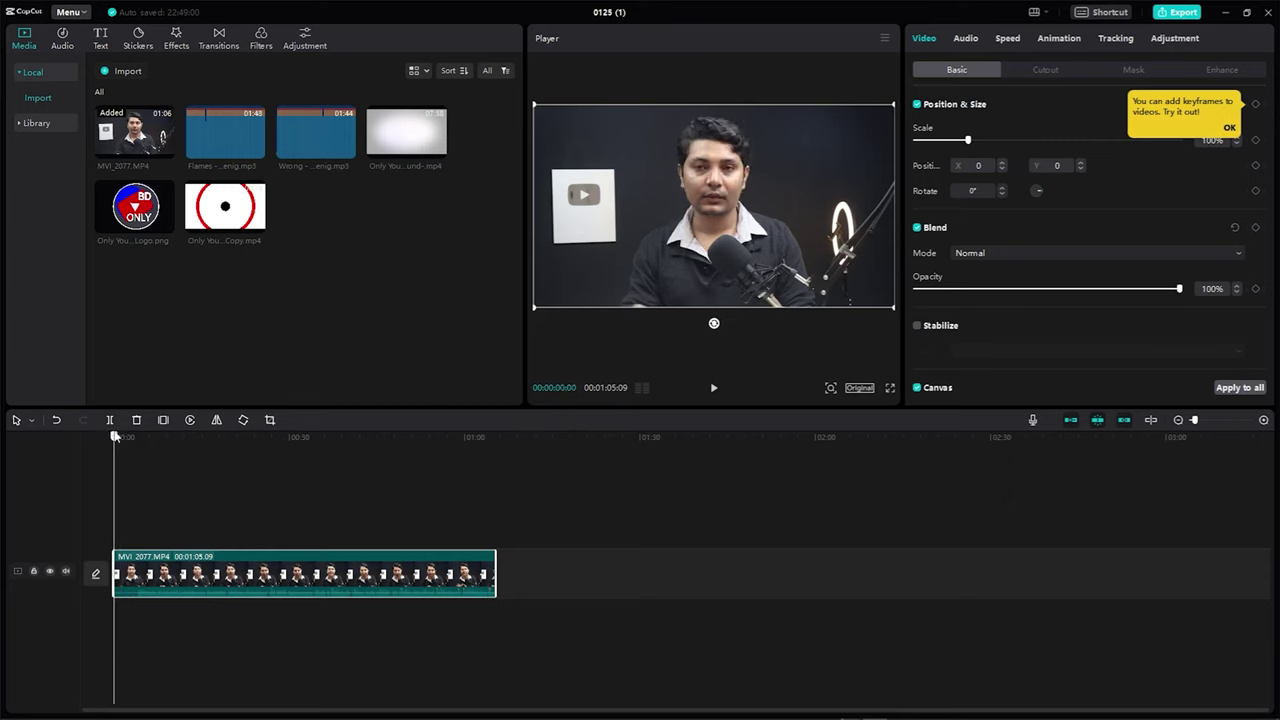
Step: Enlarge the player preview by shrinking the timeline, the clip properties area and the media area
left_click_drag(116, 436, 165, 437)
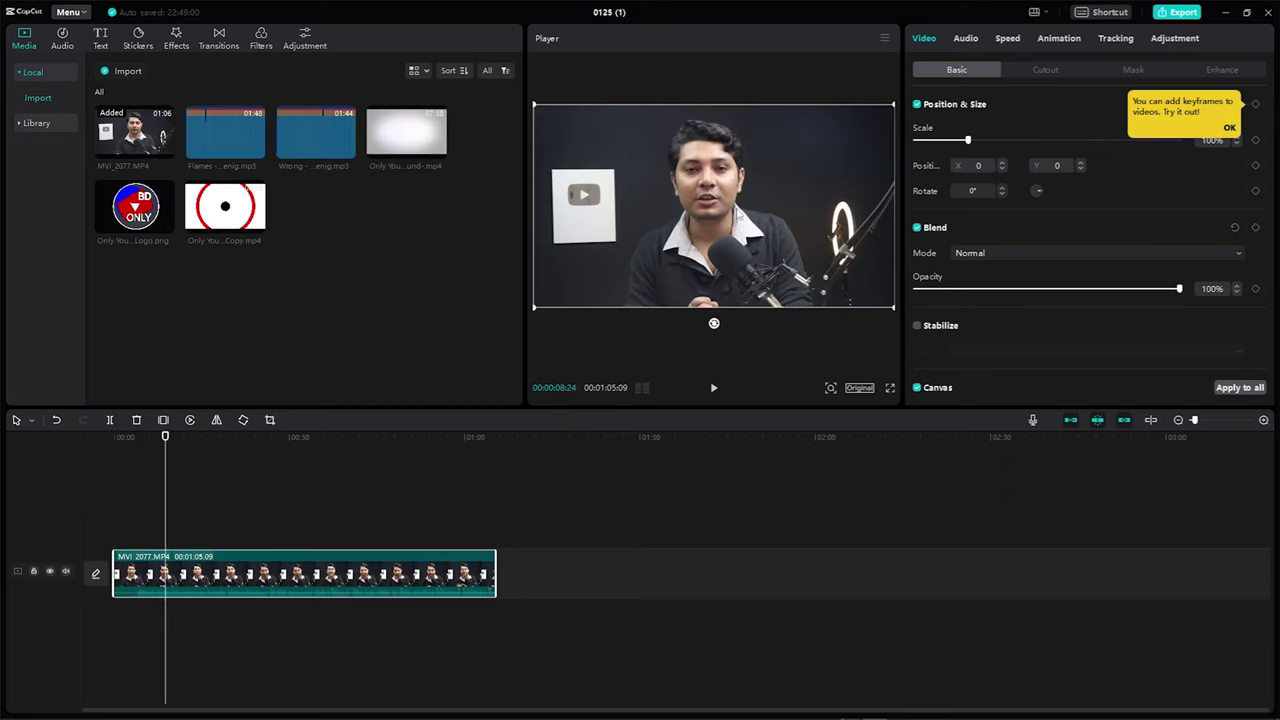
left_click_drag(673, 407, 651, 444)
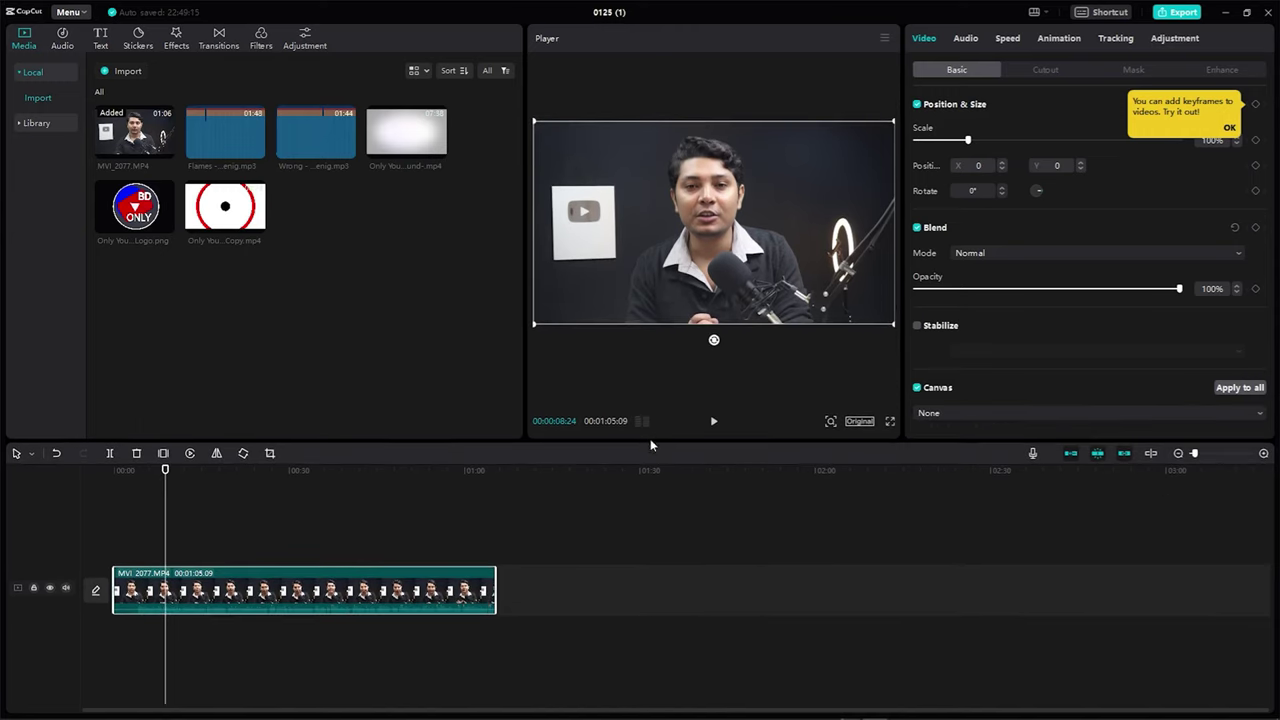
left_click_drag(903, 391, 942, 398)
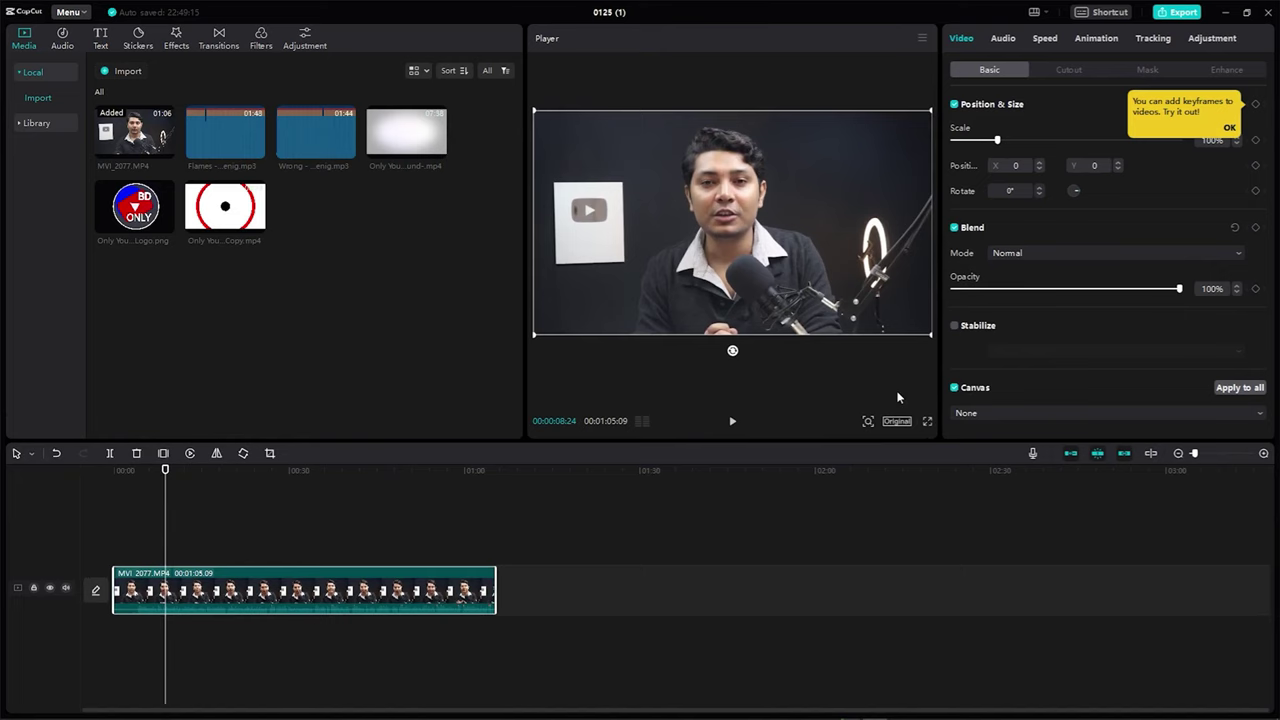
left_click_drag(525, 395, 388, 381)
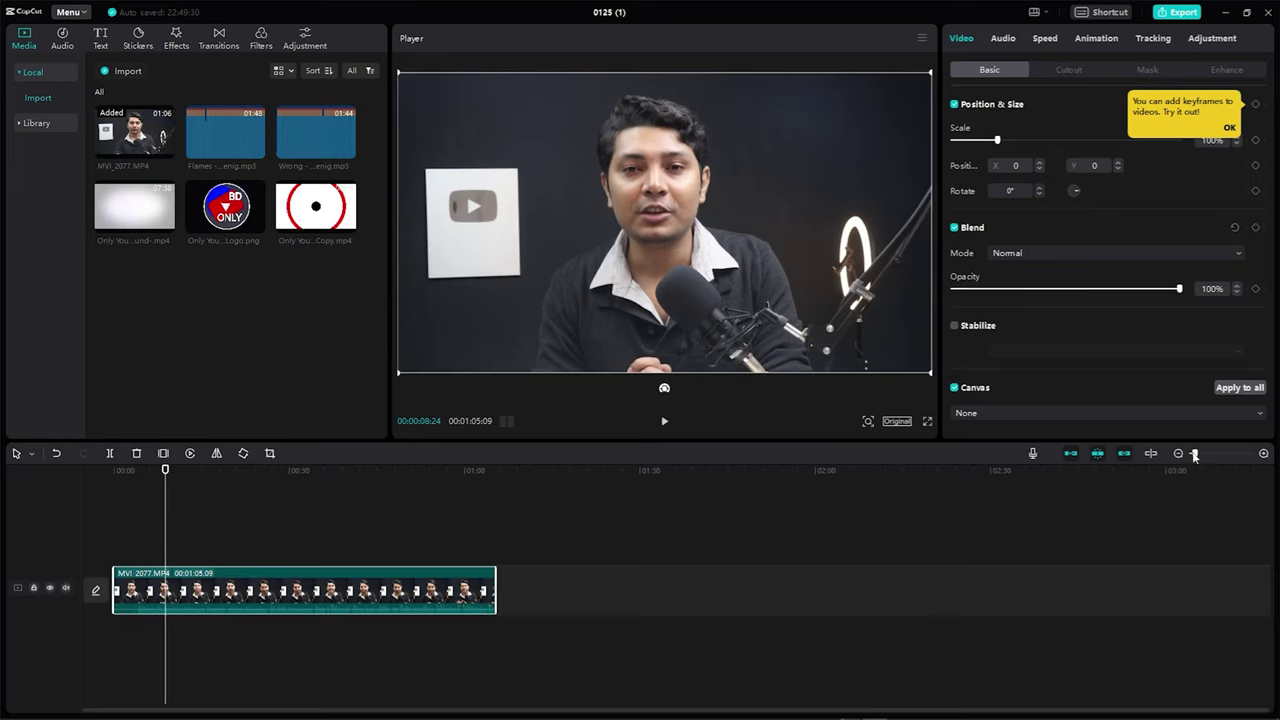
Step: Separate the audio from the MVI_2077.MP4 clip onto its own track
left_click_drag(1194, 455, 1168, 465)
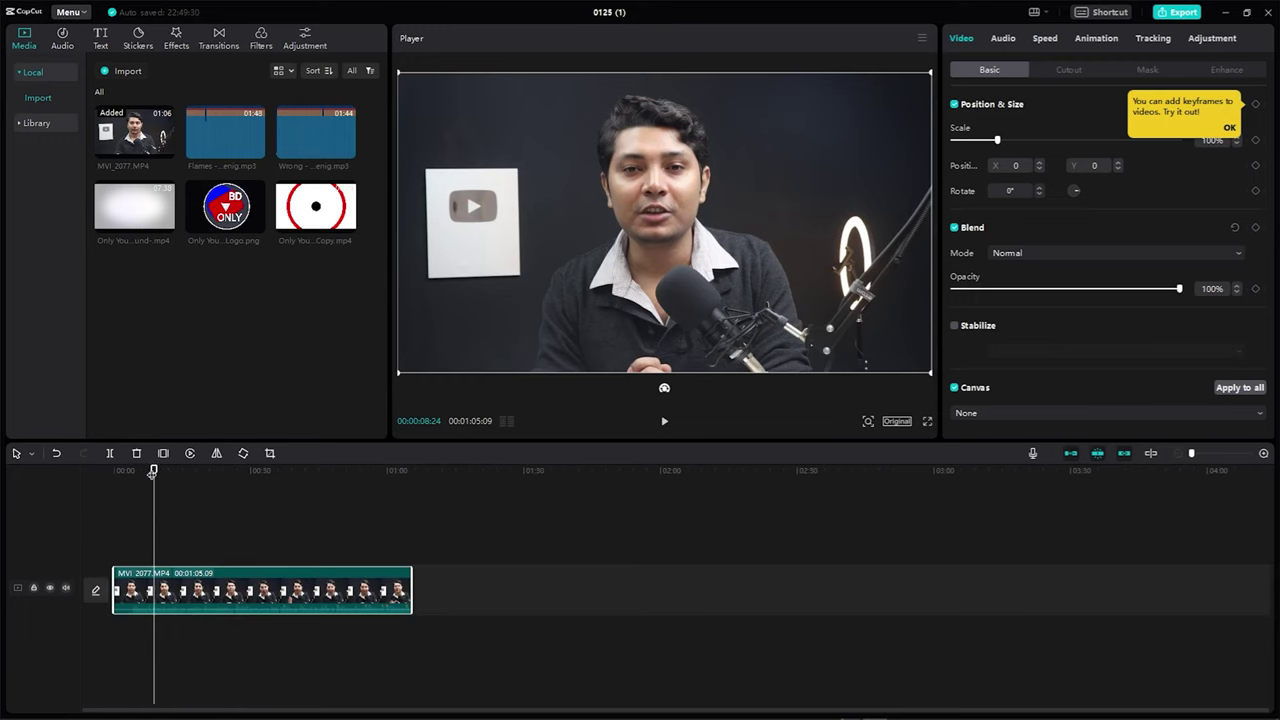
left_click_drag(154, 470, 114, 469)
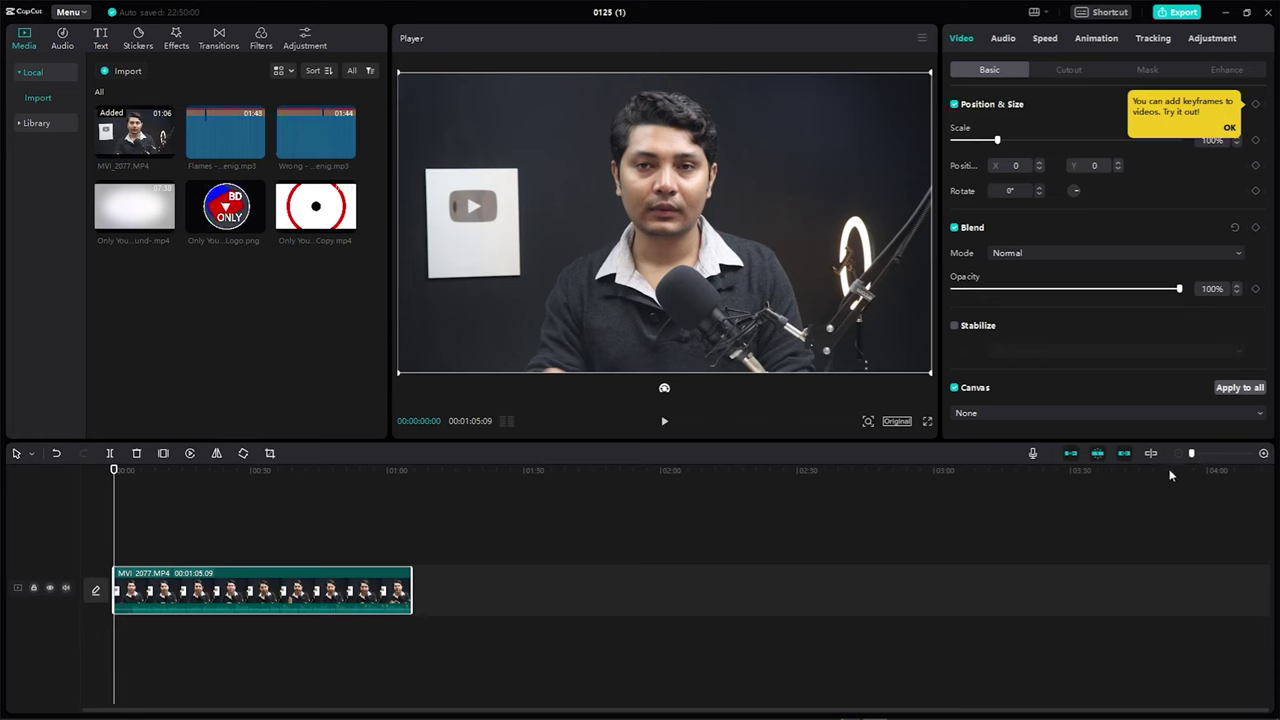
left_click_drag(1193, 456, 1205, 456)
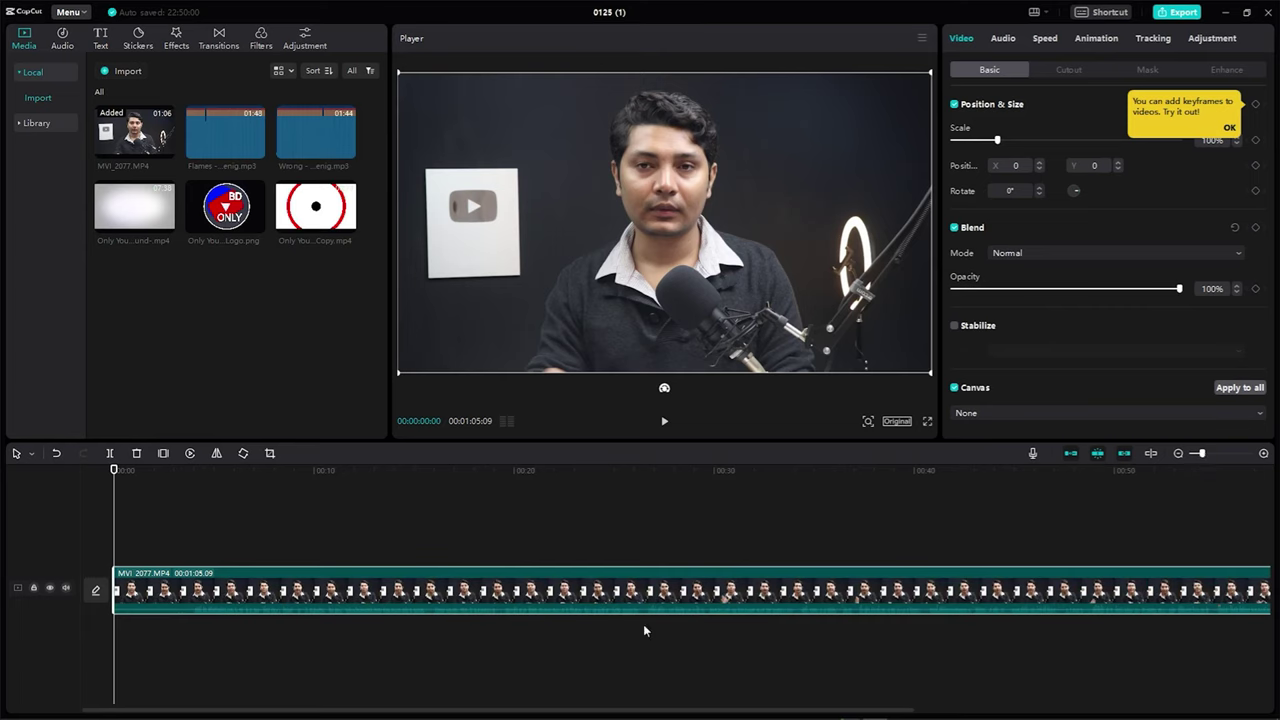
key("ctrl+equal")
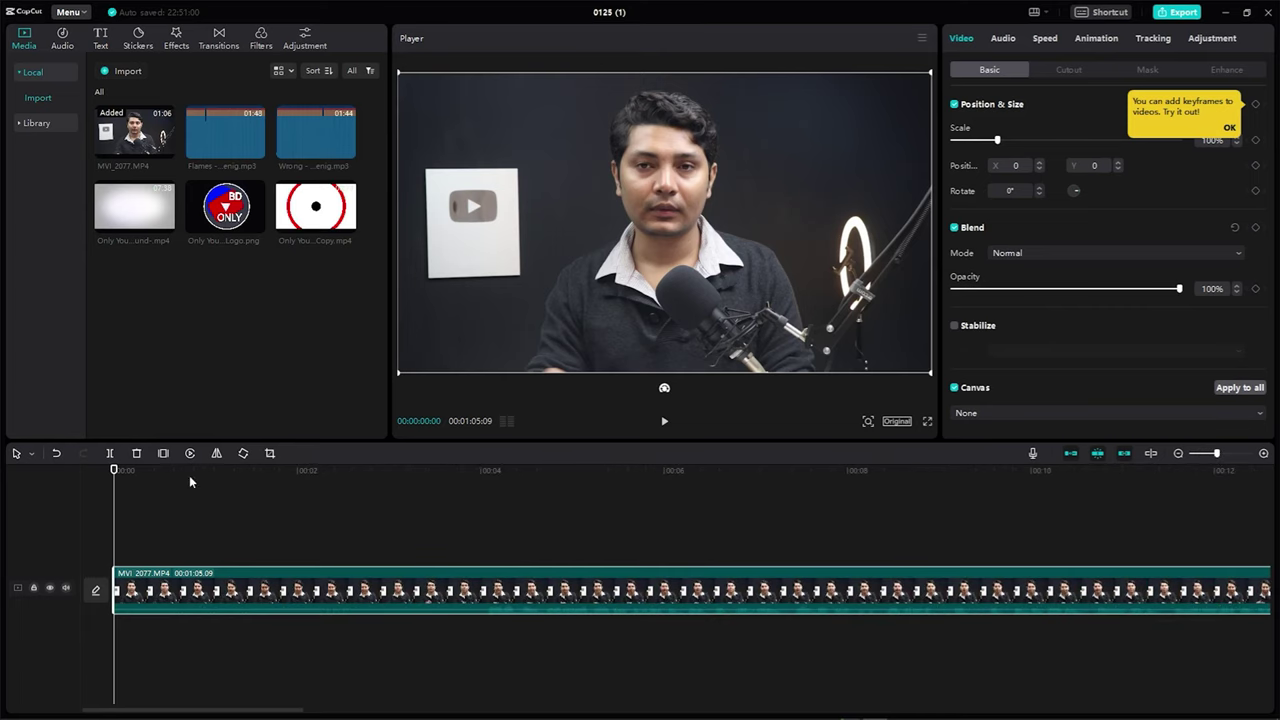
left_click_drag(113, 470, 365, 495)
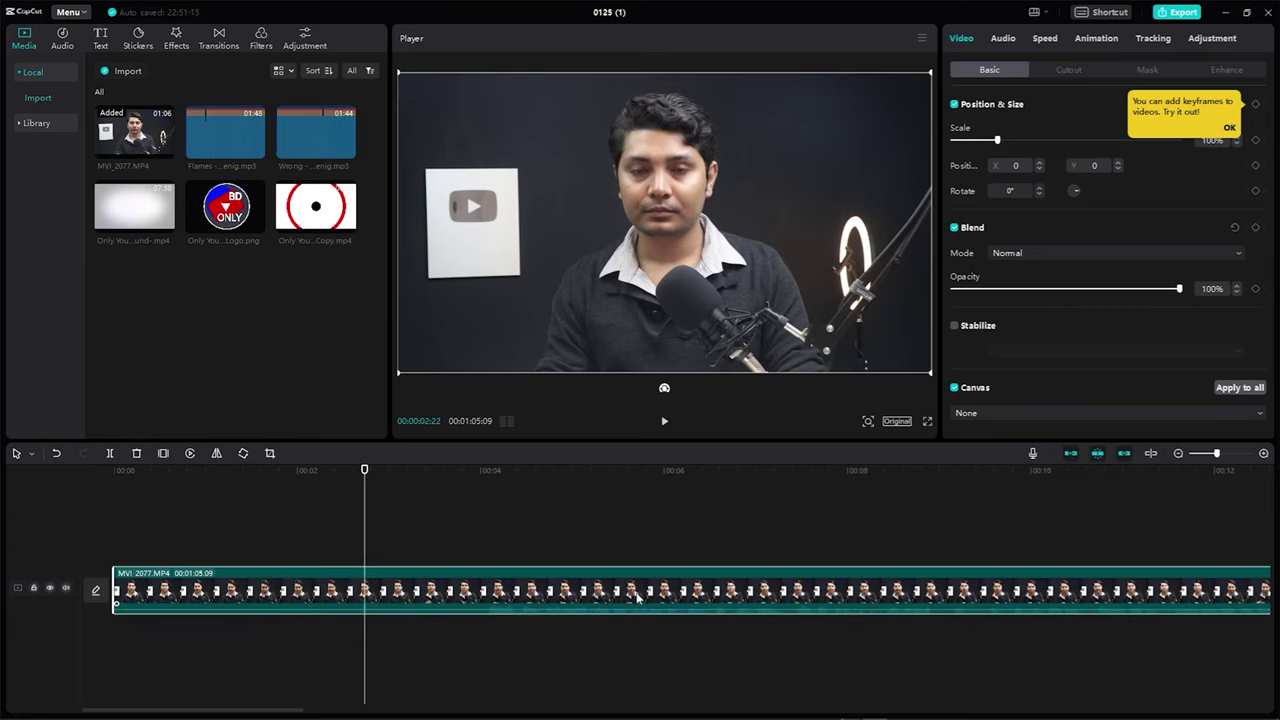
right_click(579, 589)
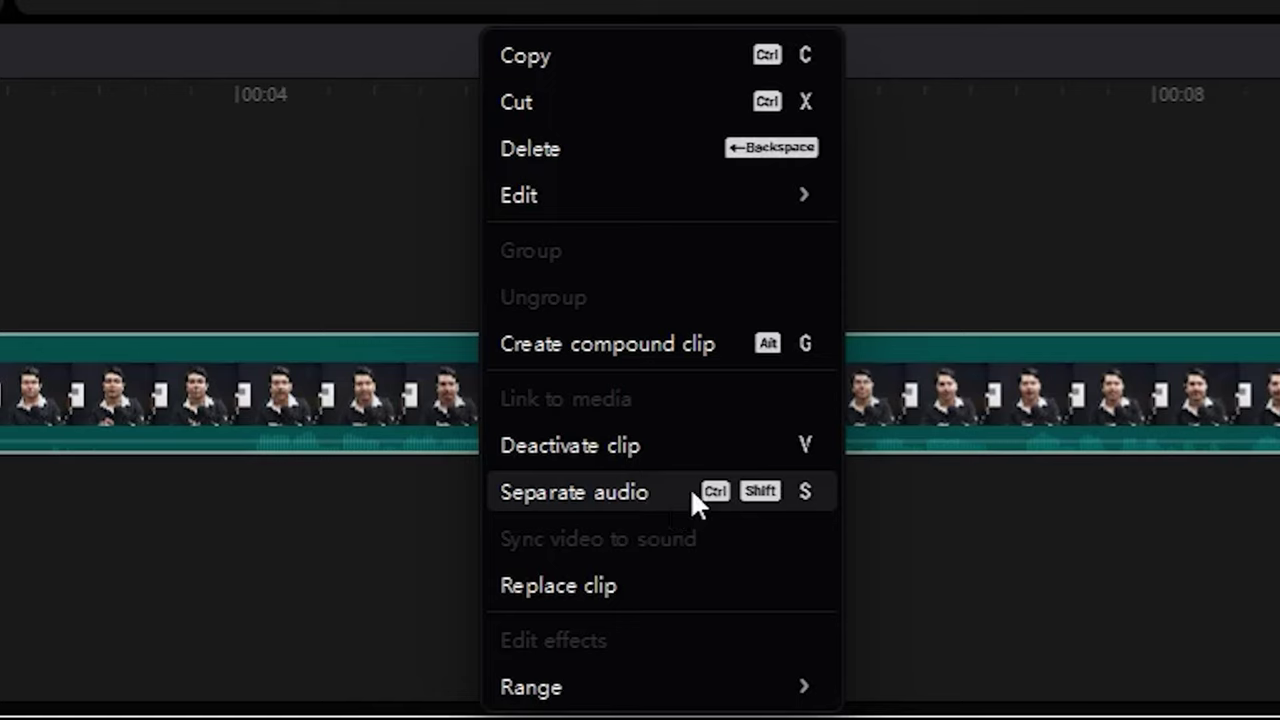
left_click(690, 488)
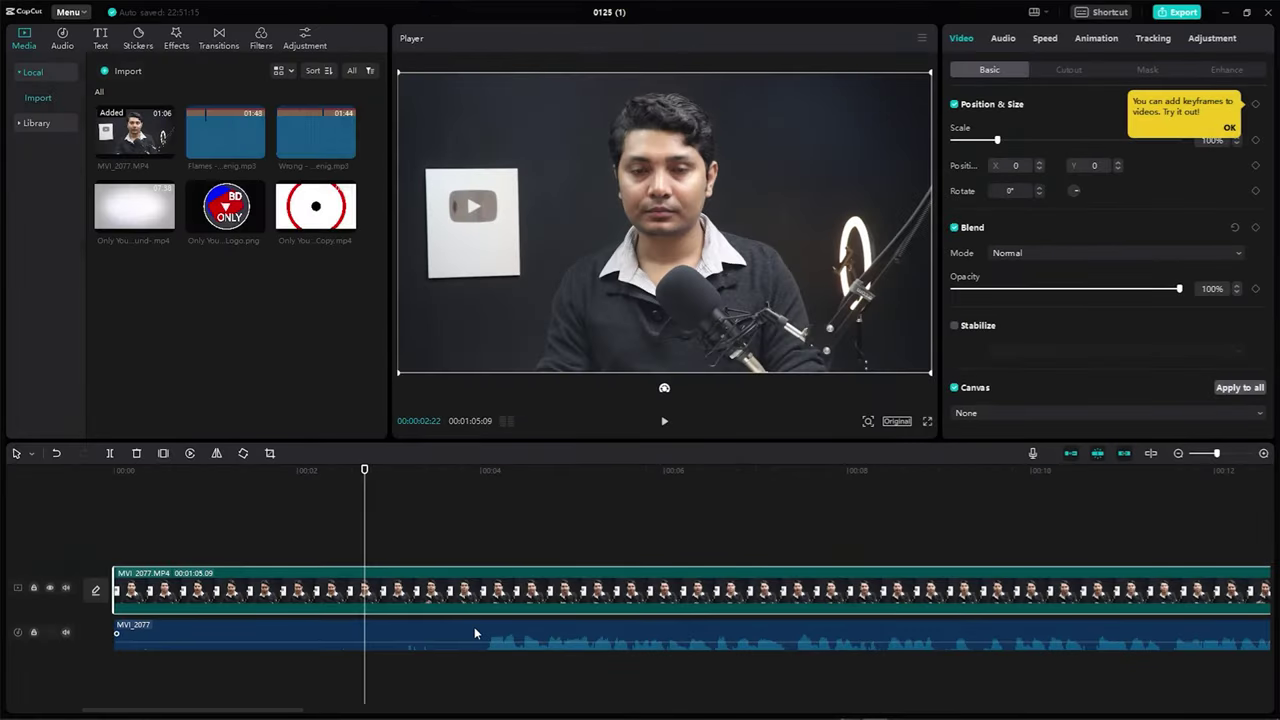
Step: Split the video clip and its separated audio together at 00:00:04:00, just before the speech begins
left_click(474, 626)
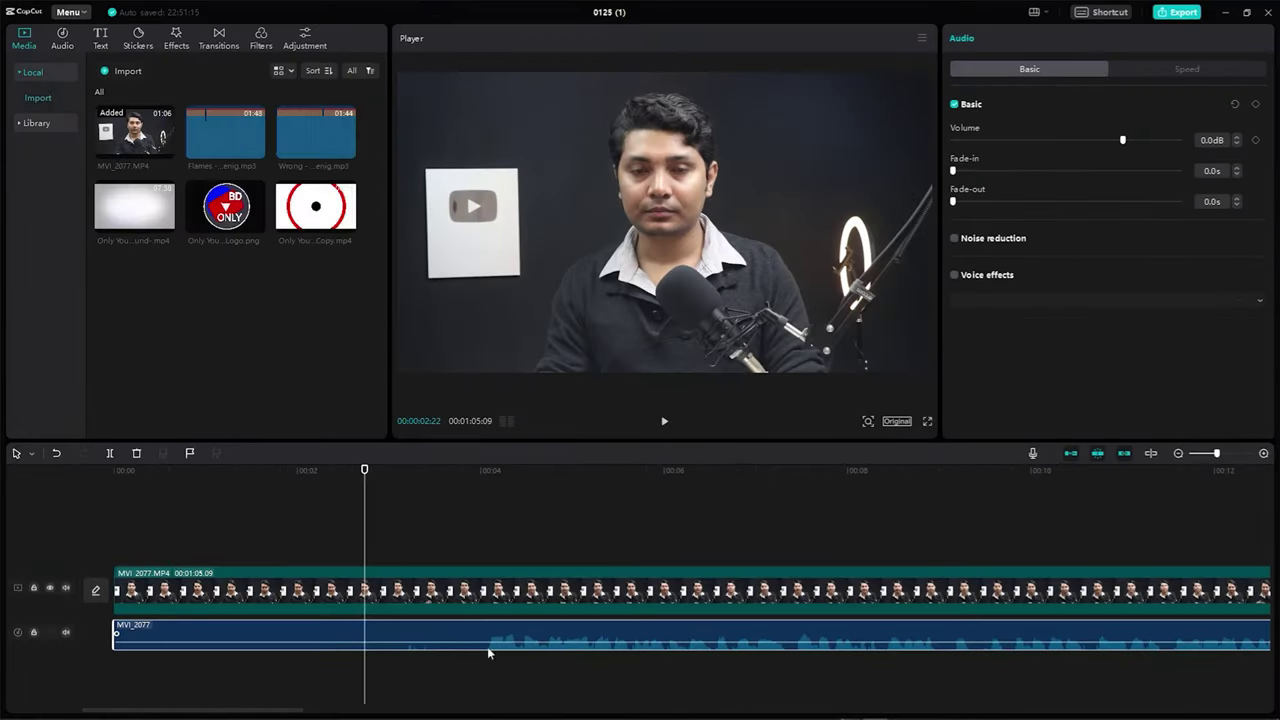
left_click(494, 677)
left_click_drag(555, 688, 530, 600)
left_click(550, 640)
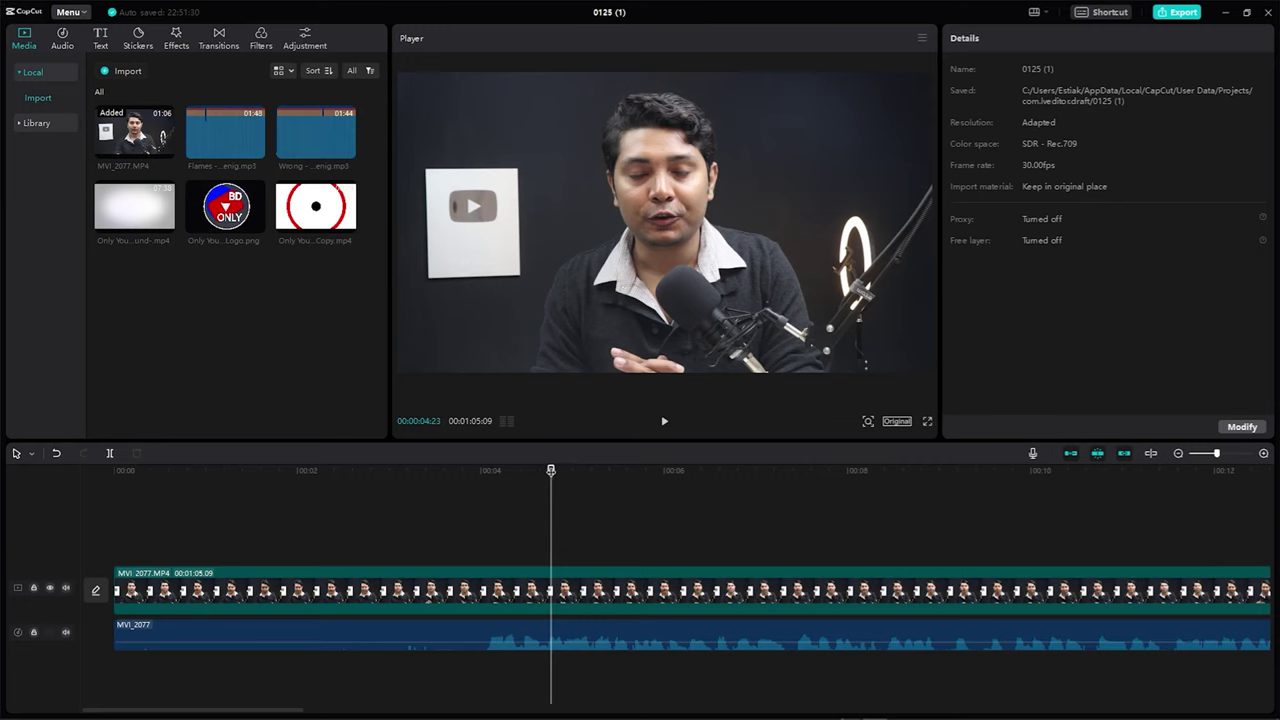
left_click_drag(552, 469, 480, 611)
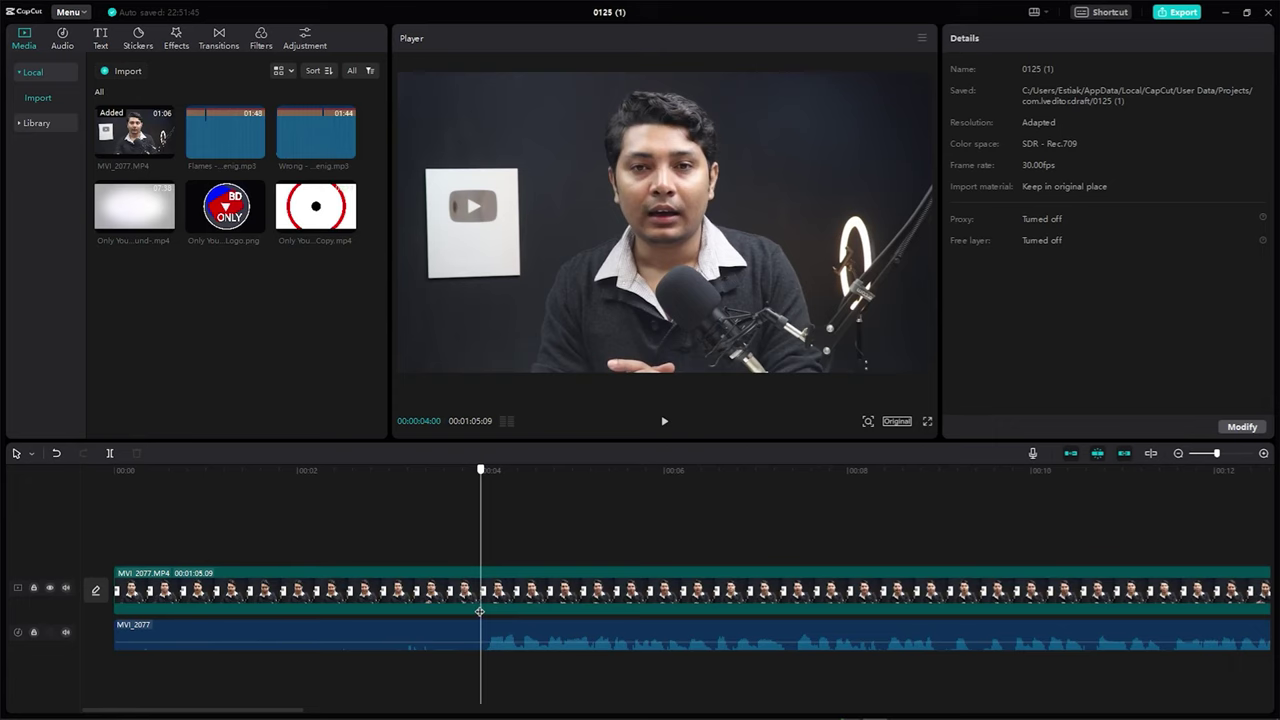
left_click_drag(522, 677, 431, 562)
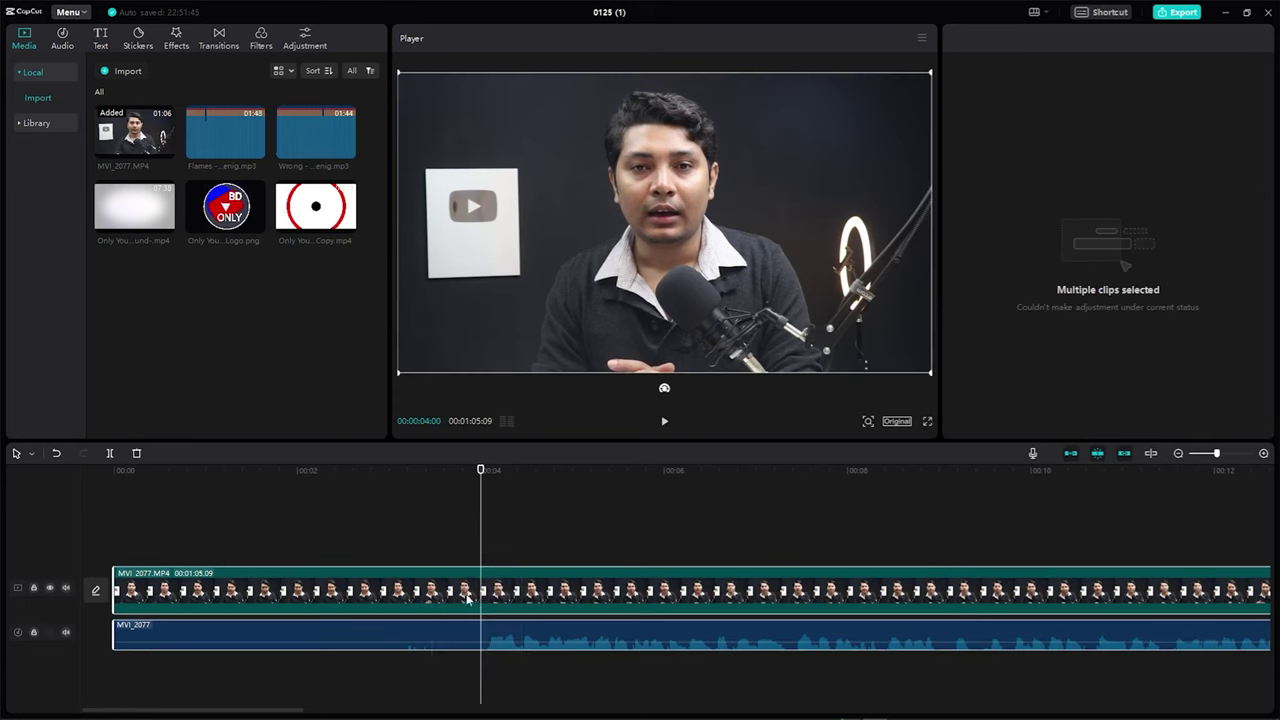
left_click(111, 454)
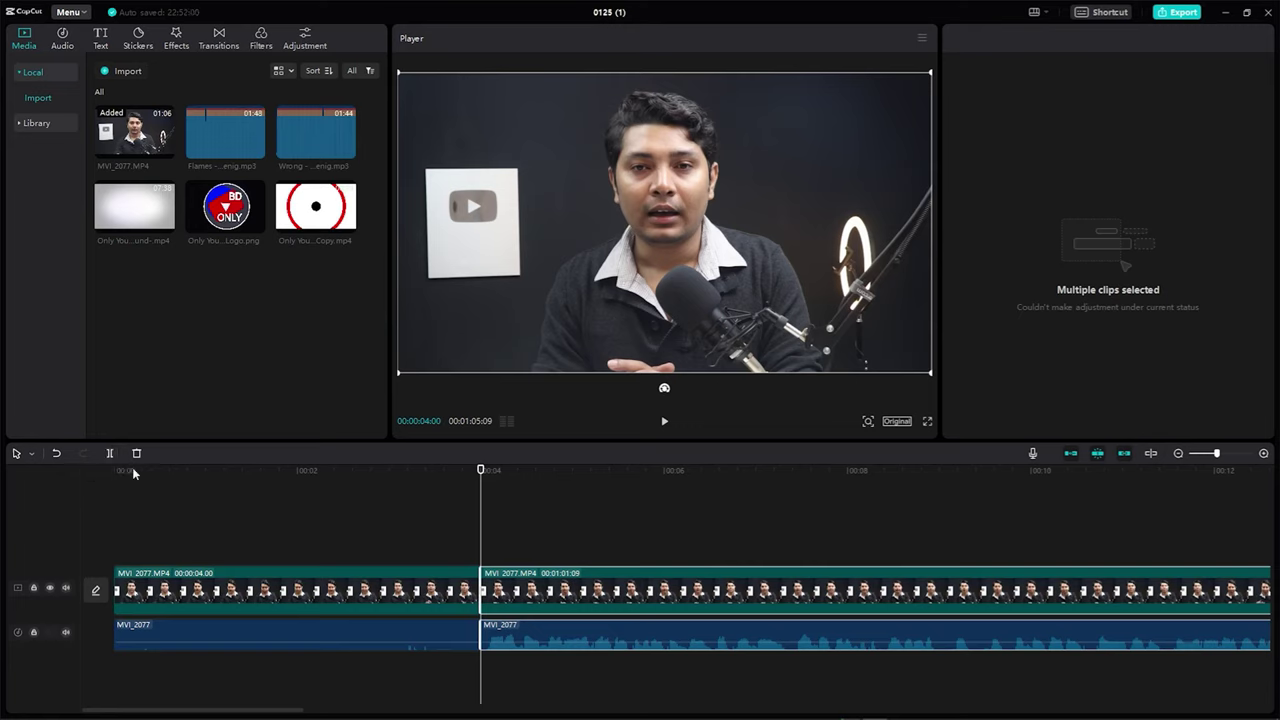
Step: Undo the split of the video and audio clips, redo it and undo it again
key("ctrl+z")
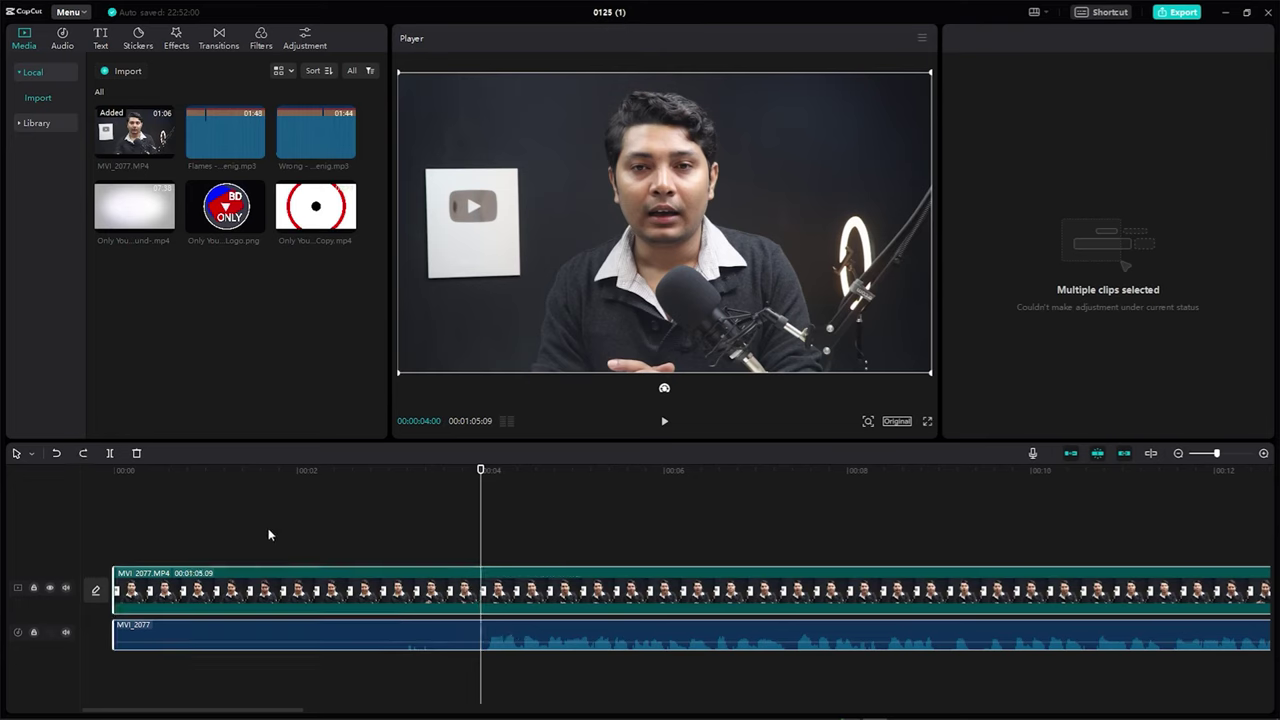
left_click(84, 455)
left_click(56, 453)
Step: Split both clips again at 00:00:04:00 and delete the opening video and audio segments
key("ctrl+b")
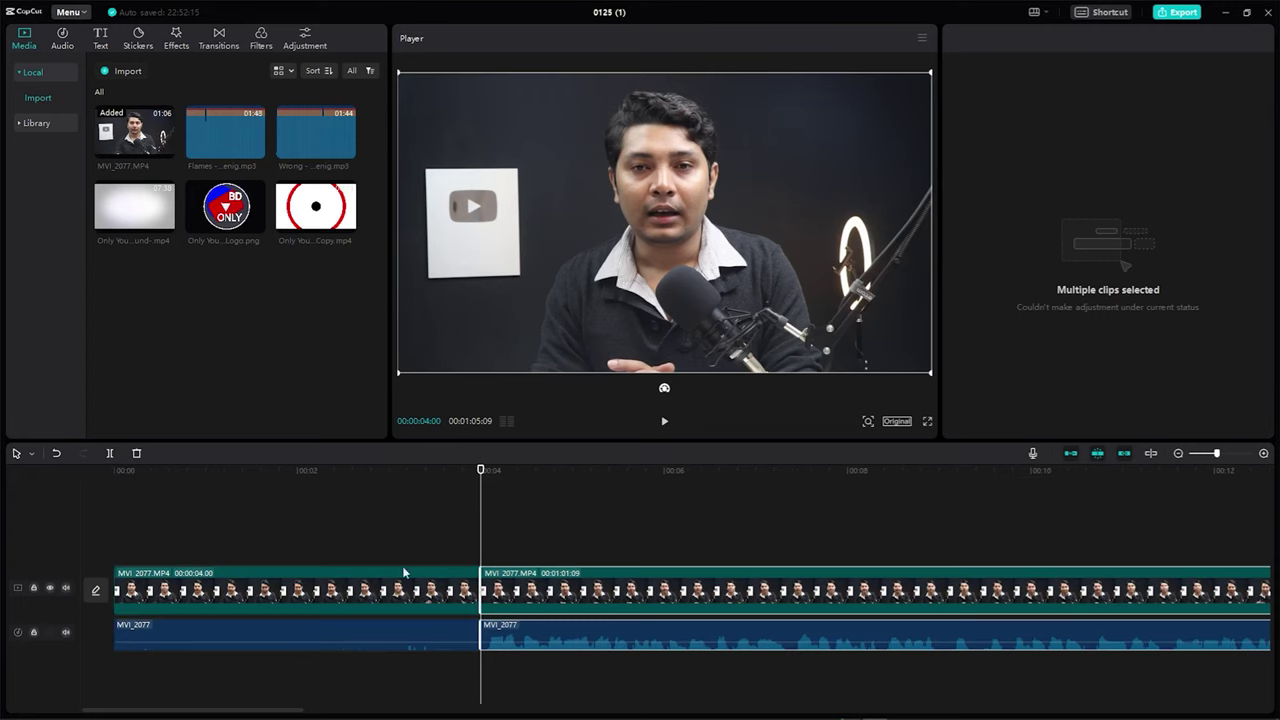
left_click_drag(415, 675, 304, 573)
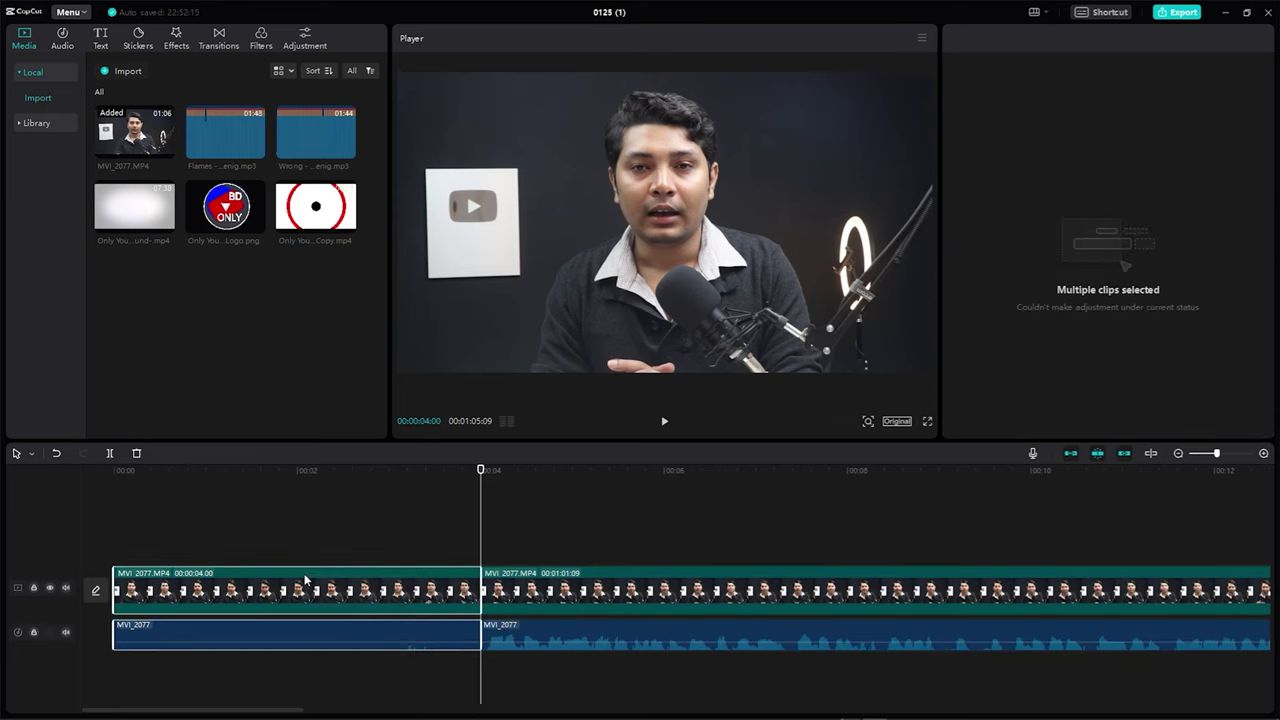
key("Delete")
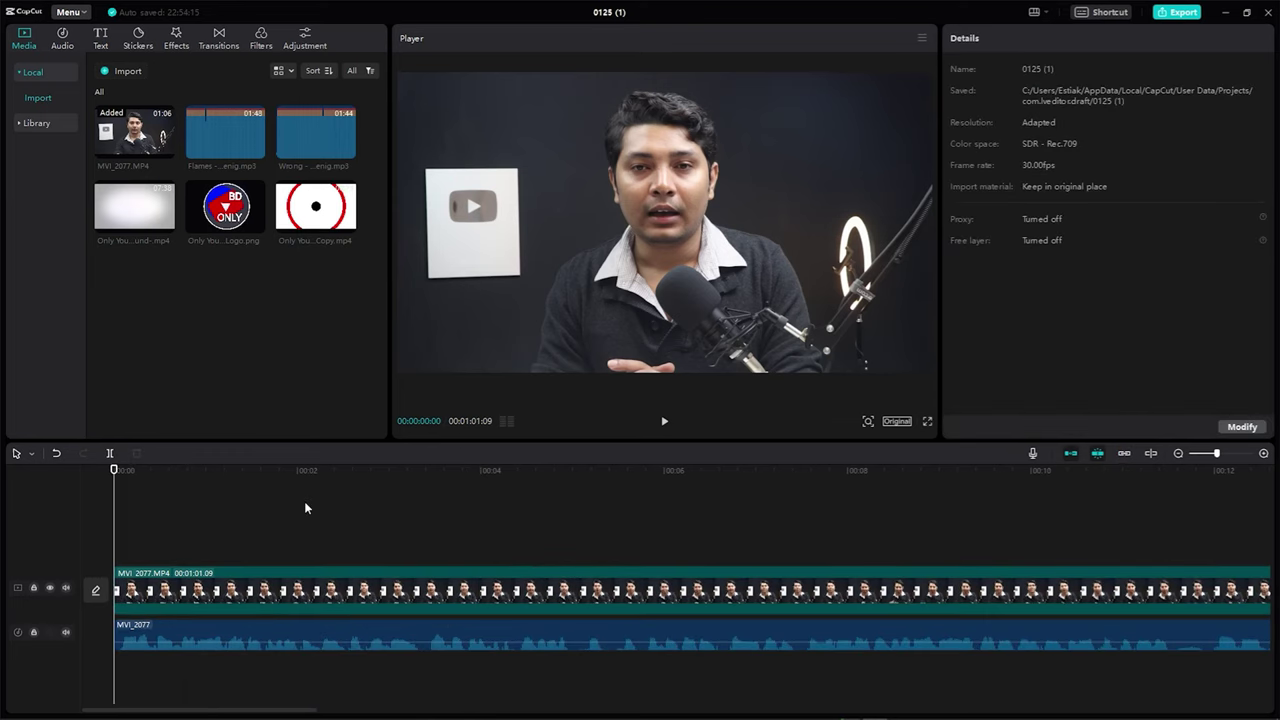
Step: Play back the trimmed clip from near its beginning to check the new start
left_click(343, 628)
left_click(322, 598)
left_click(300, 624)
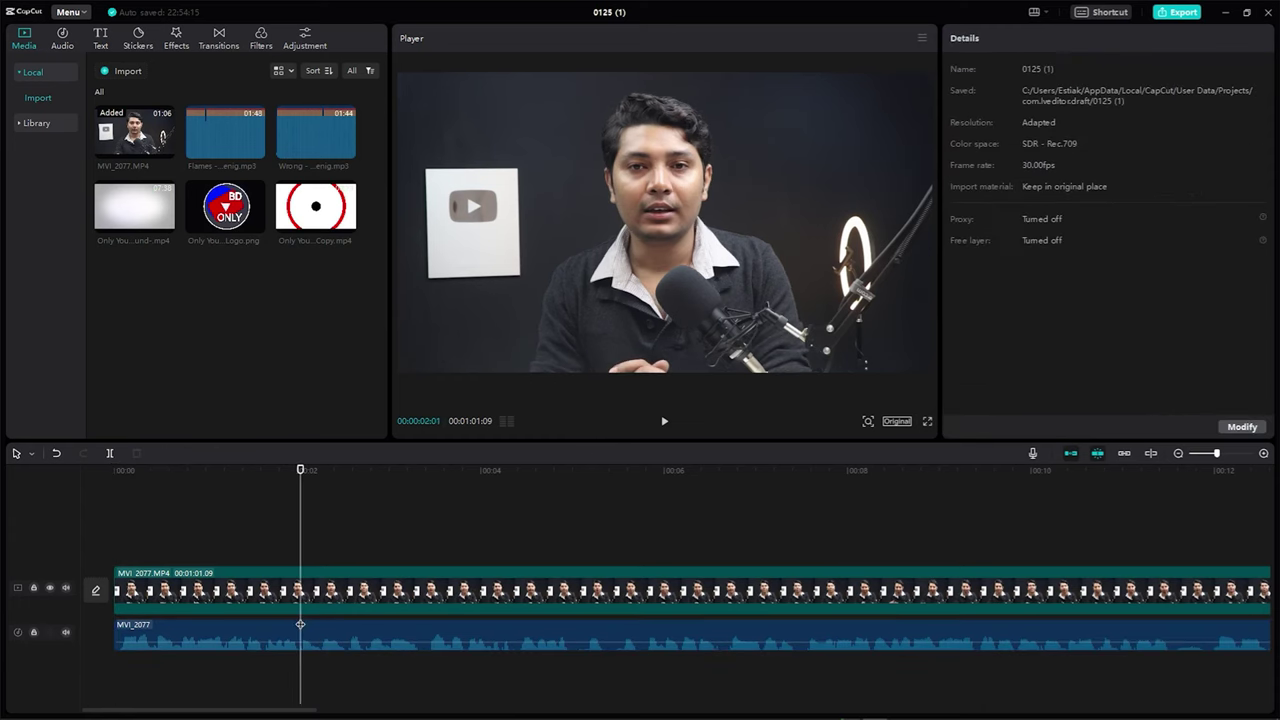
left_click_drag(300, 470, 72, 462)
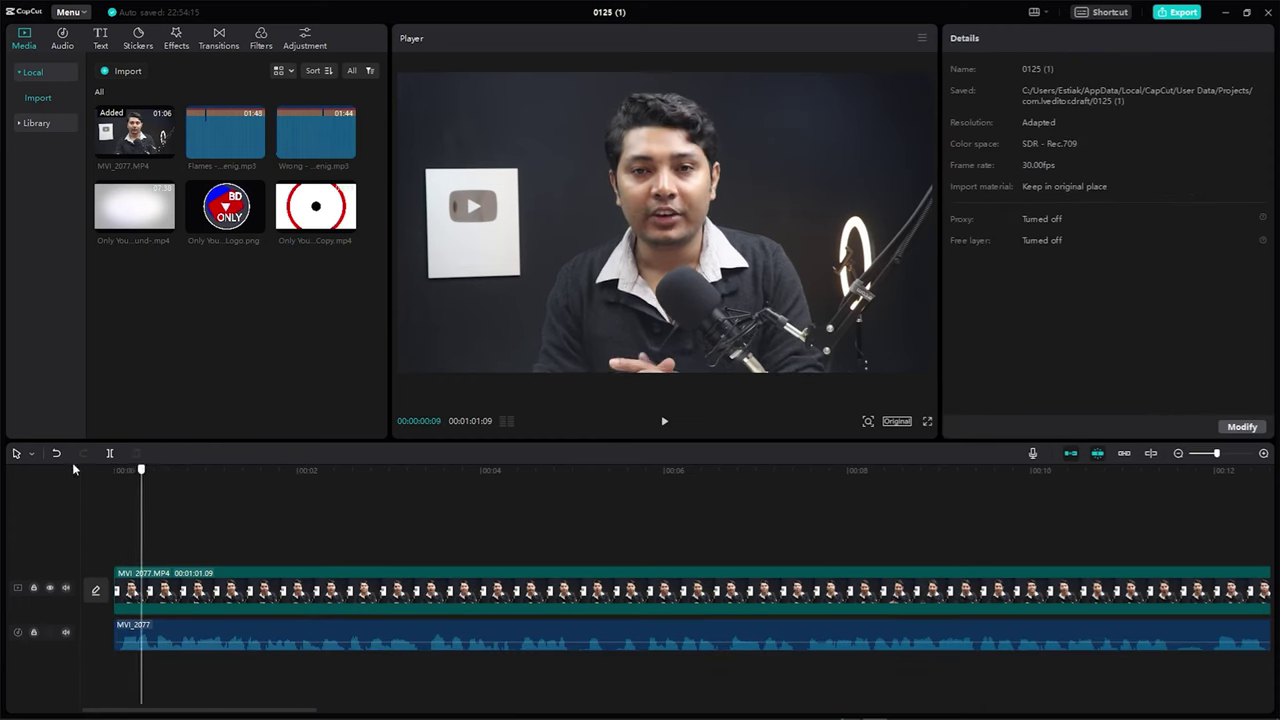
key("space")
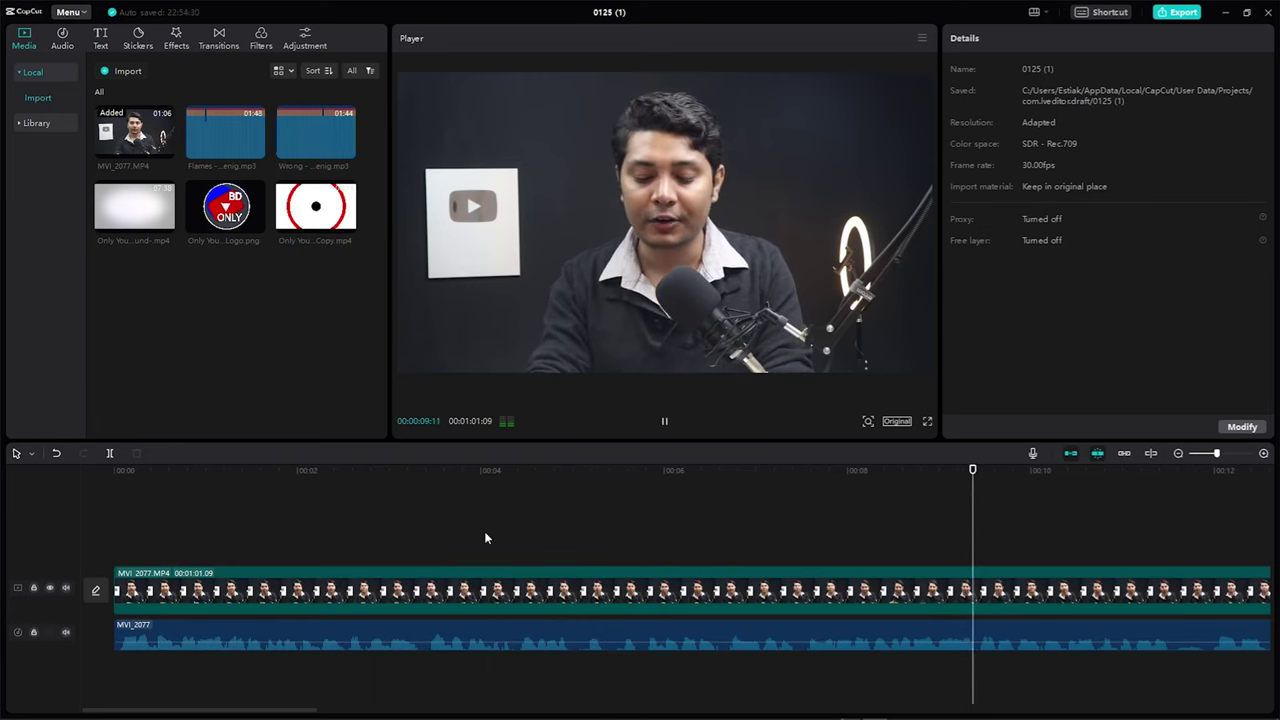
key("space")
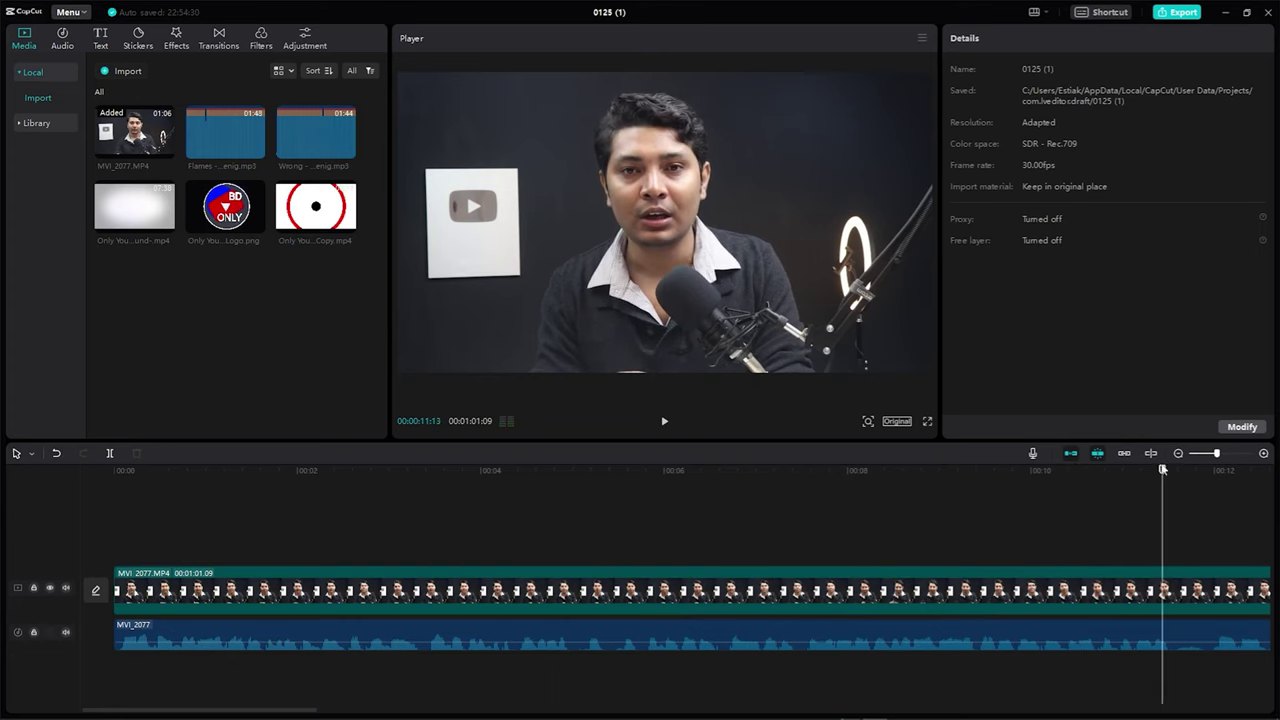
Step: Cut the section between 00:00:05:00 and 00:00:07:17 out of both the video and the audio track
left_click_drag(1161, 470, 572, 499)
left_click_drag(726, 700, 566, 560)
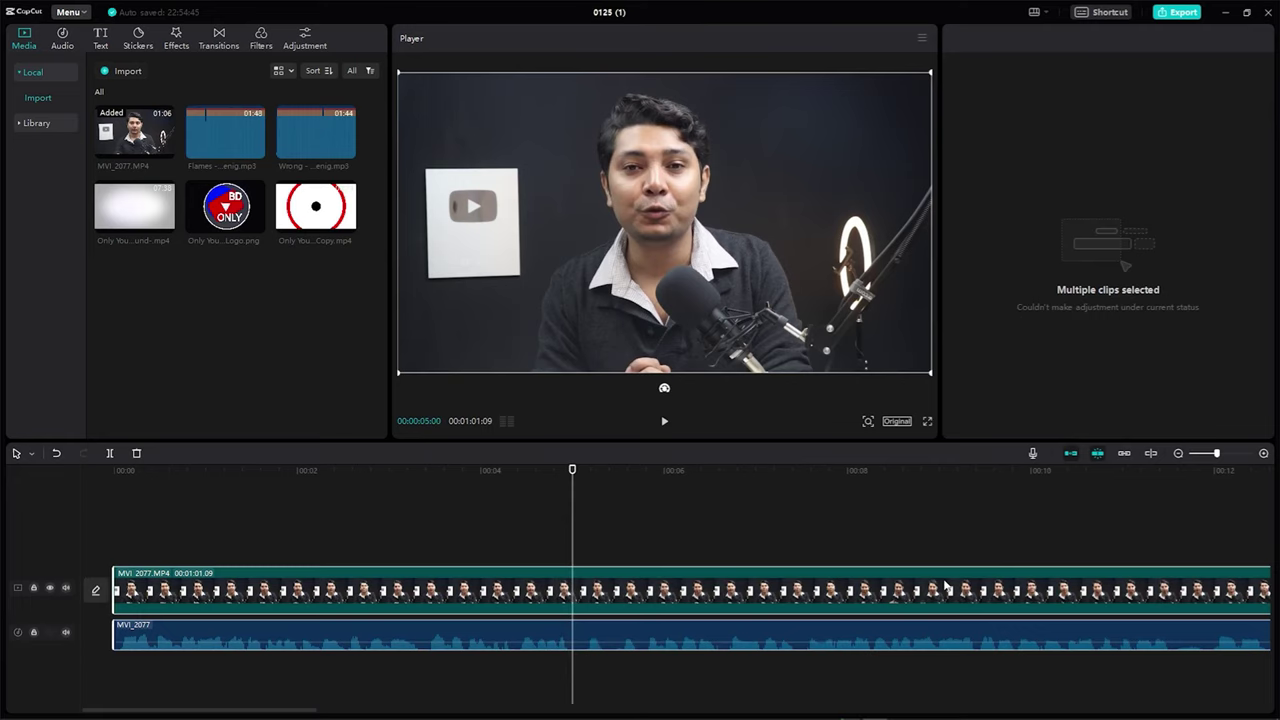
key("ctrl+b")
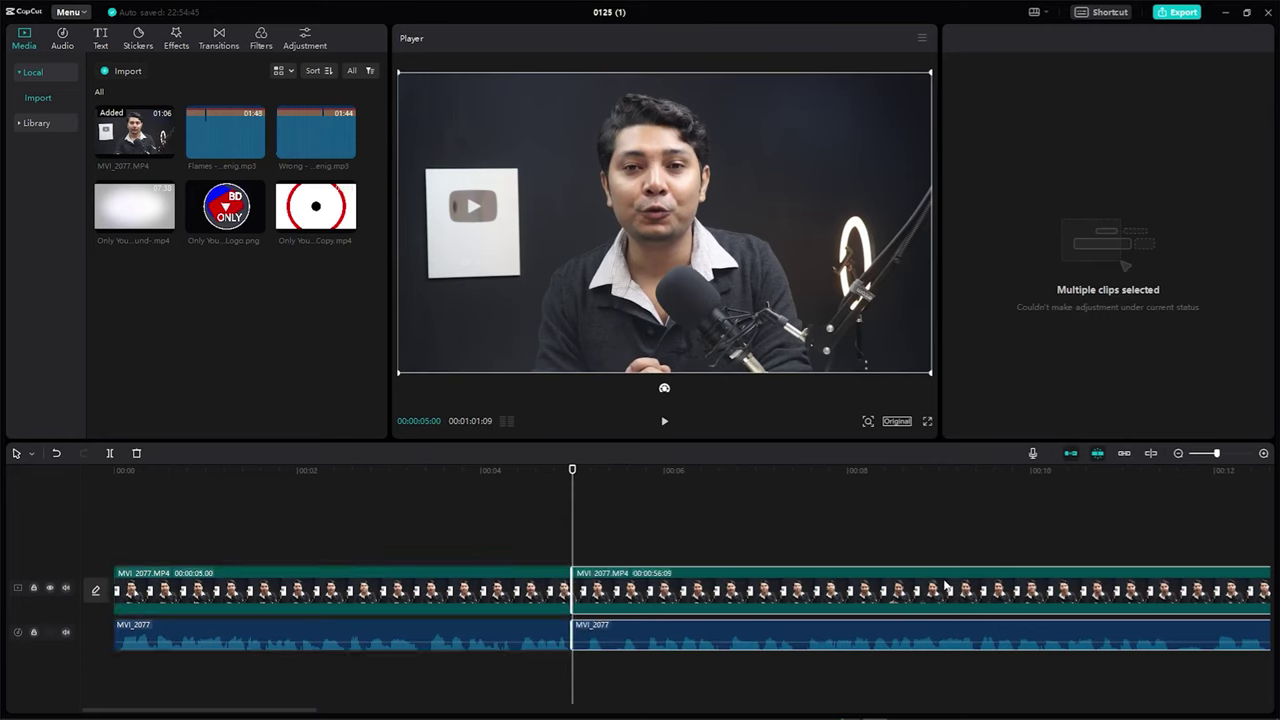
left_click_drag(573, 476, 804, 509)
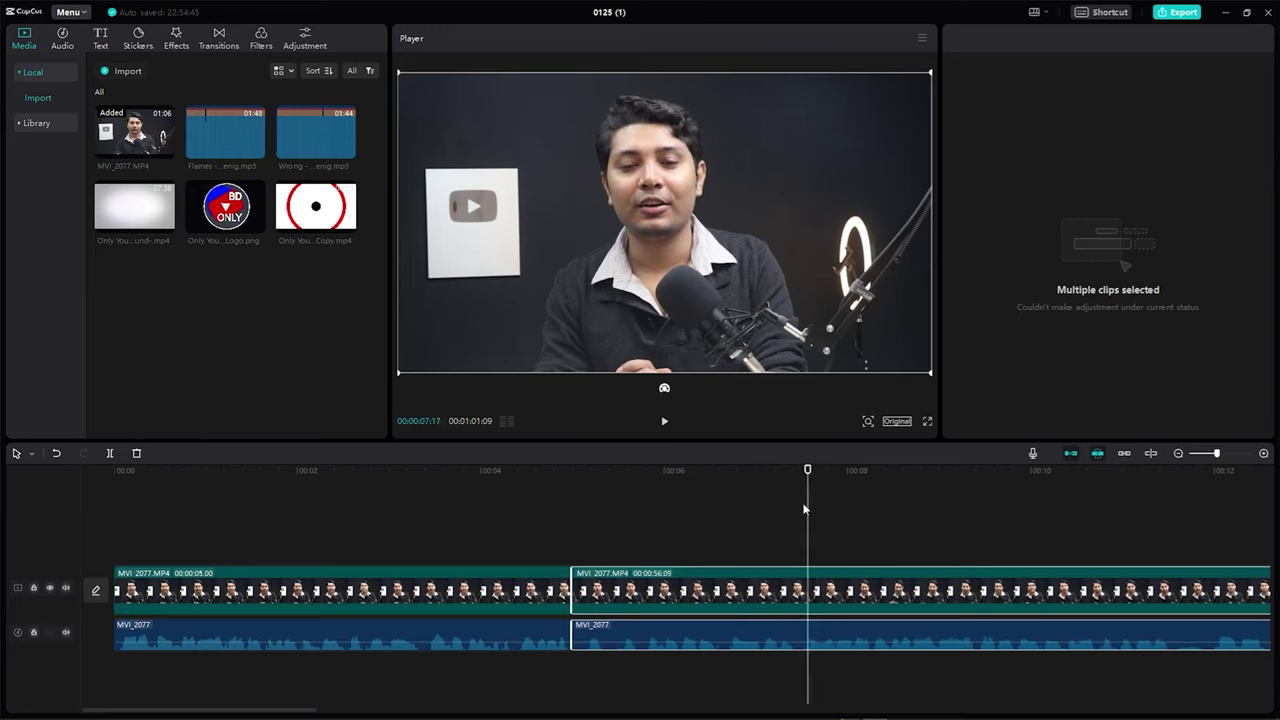
key("ctrl+b")
left_click_drag(716, 694, 679, 582)
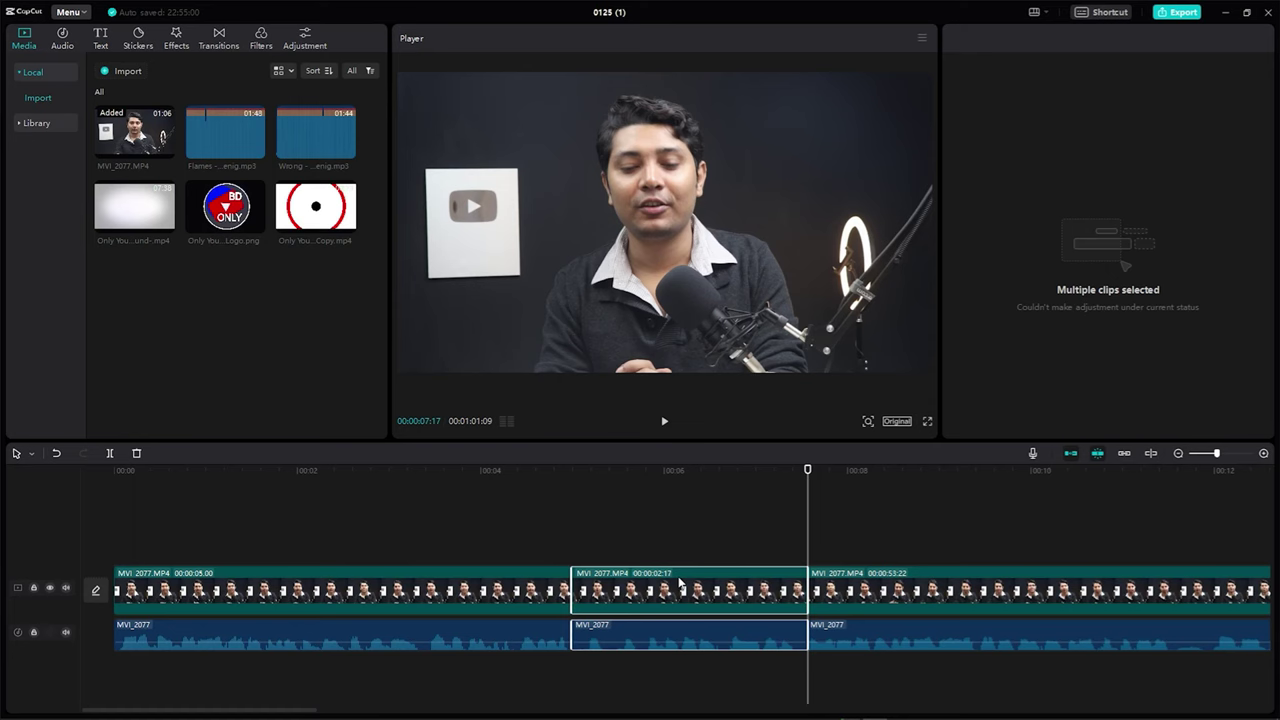
key("Delete")
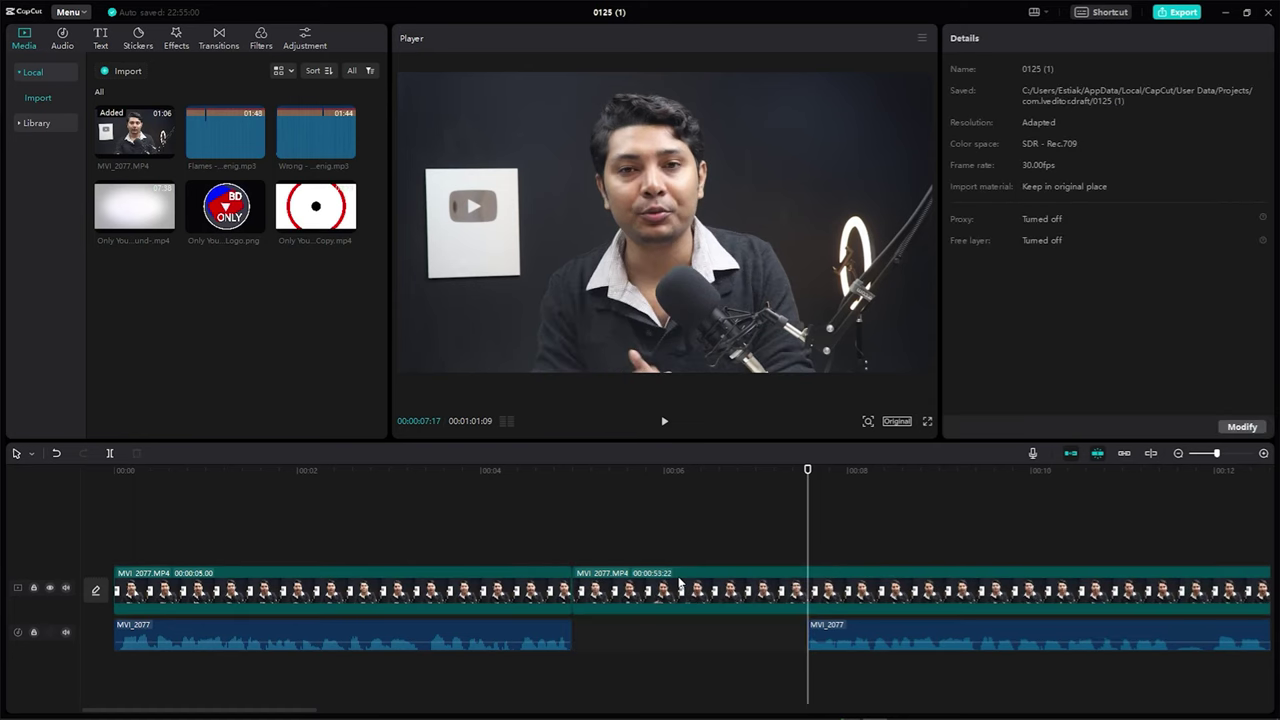
Step: Move the remaining audio segment back to 00:00:05:00 to close the gap, and play across the join
left_click(690, 592)
left_click_drag(861, 627, 628, 629)
left_click_drag(809, 471, 487, 471)
key("space")
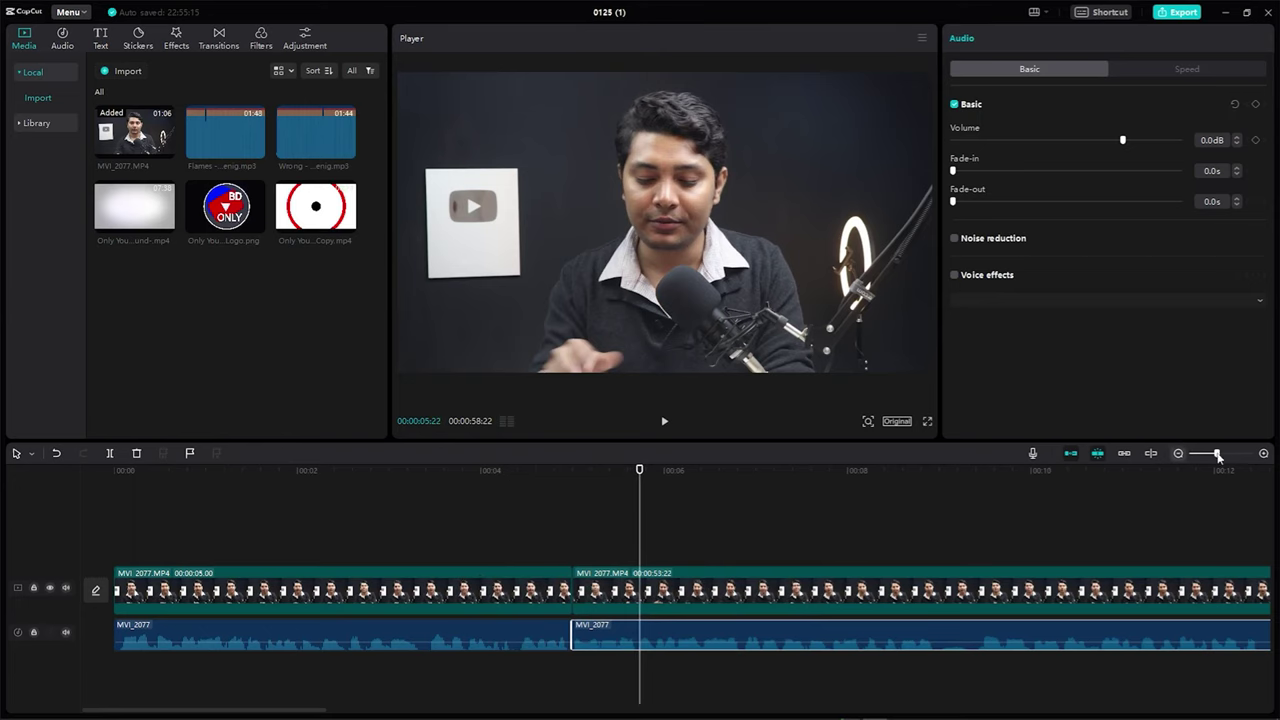
Step: Delete all video and audio segments from the timeline and add the imported MVI_2077.MP4 to it again
left_click_drag(1222, 452, 1206, 452)
left_click(304, 515)
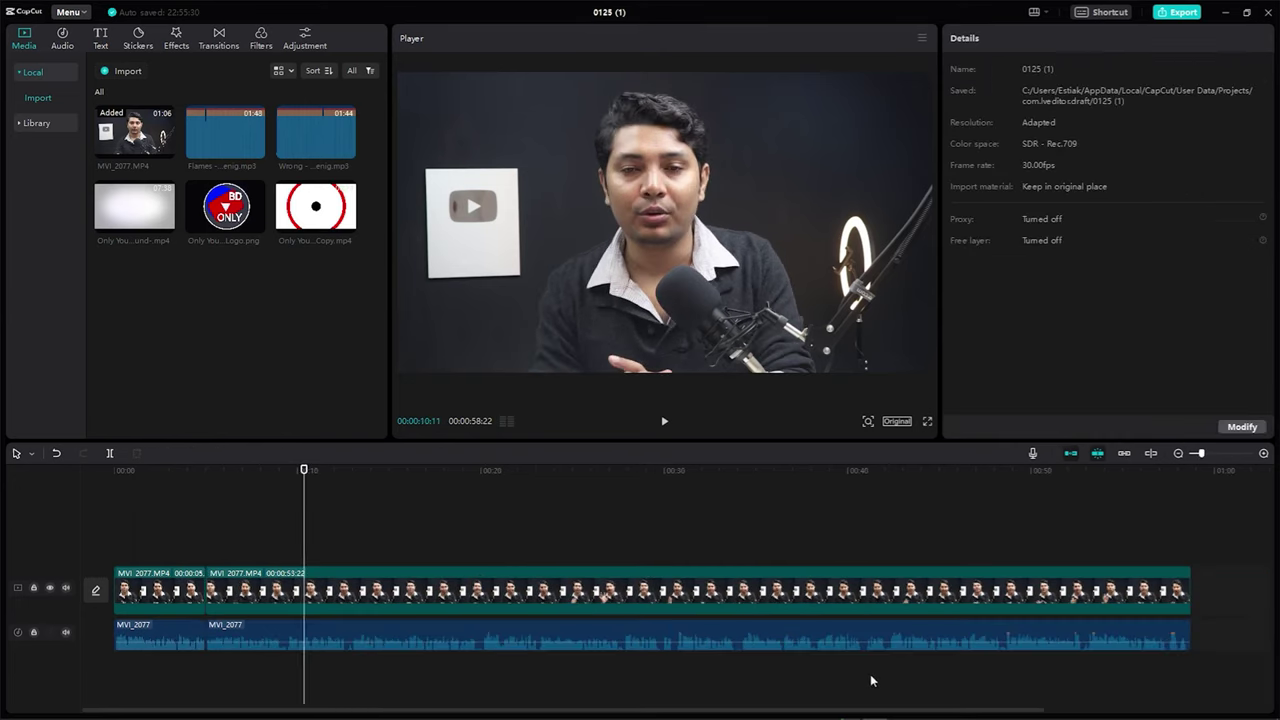
left_click_drag(1125, 669, 127, 562)
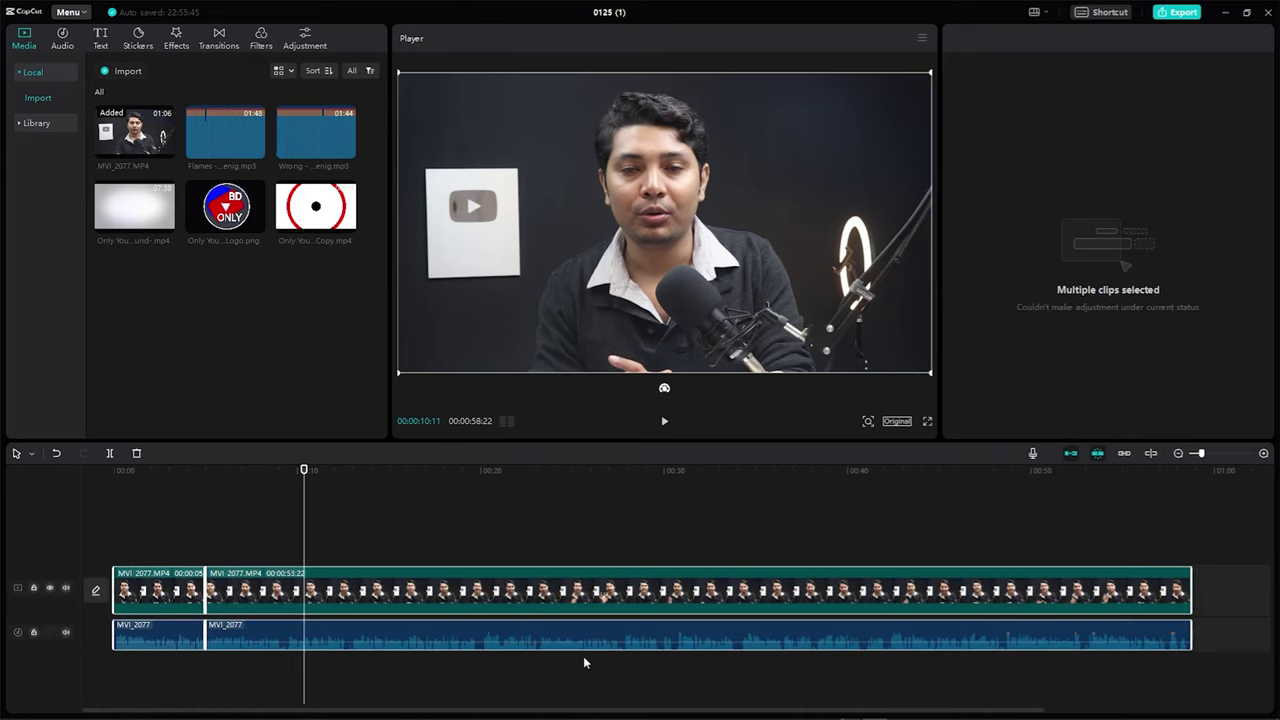
key("Delete")
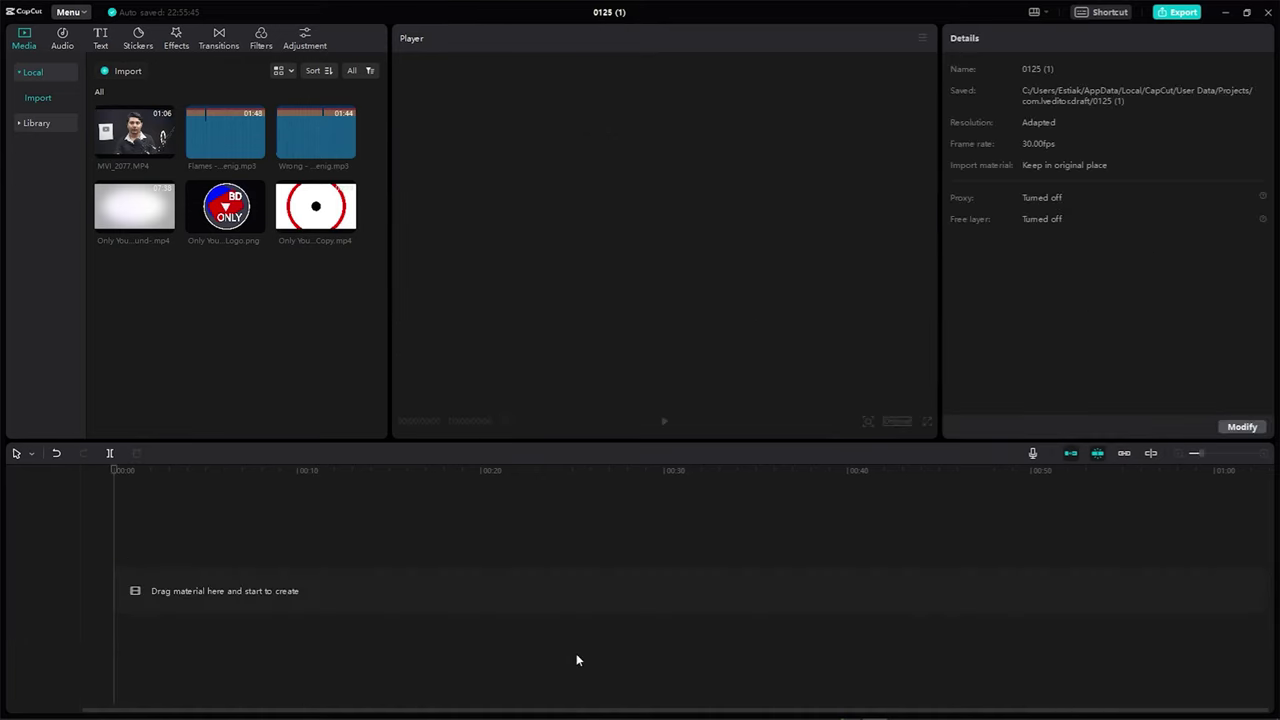
left_click(120, 133)
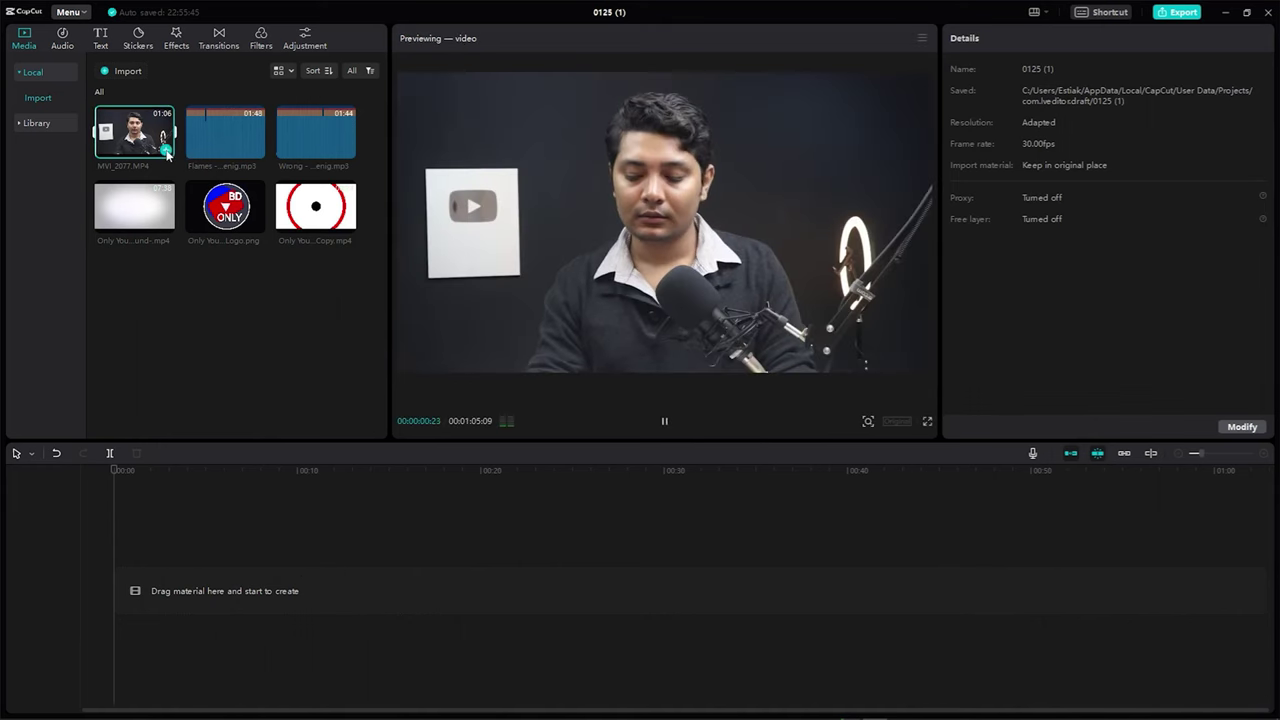
left_click(165, 150)
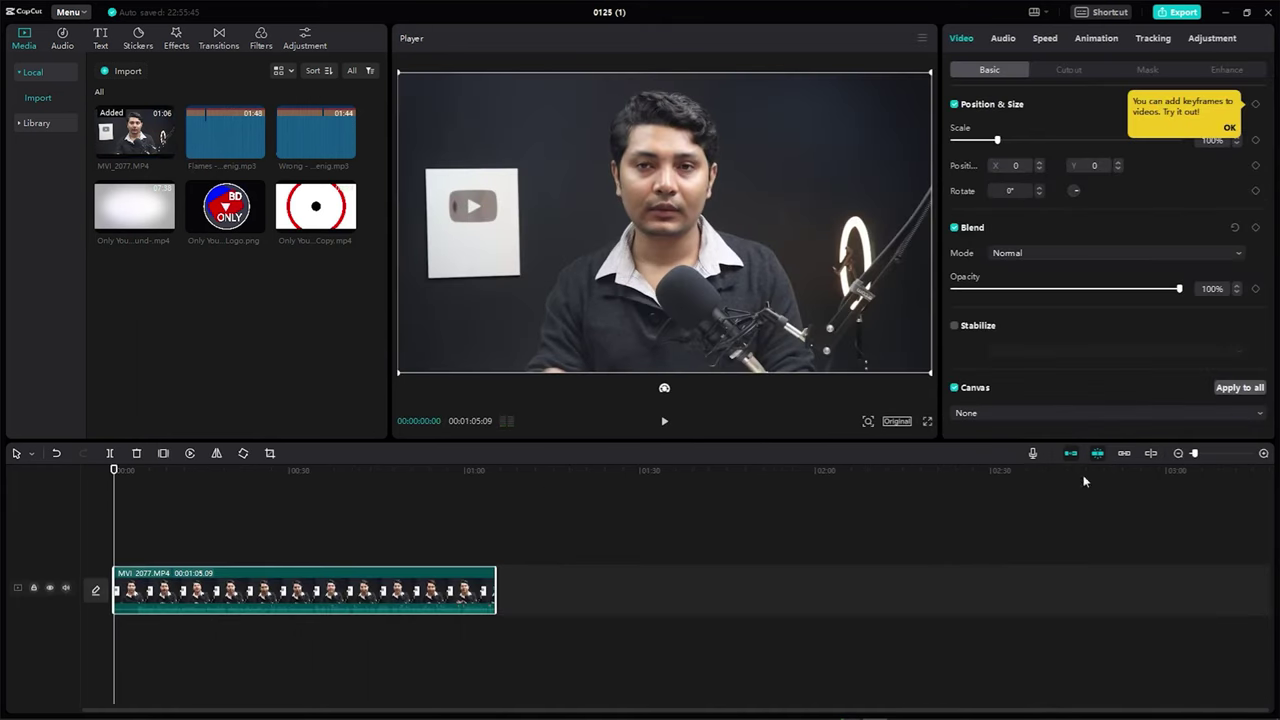
Step: Split the MVI_2077.MP4 clip at 00:00:04:01, delete the opening segment, and return the playhead to the start
left_click_drag(1197, 455, 1215, 455)
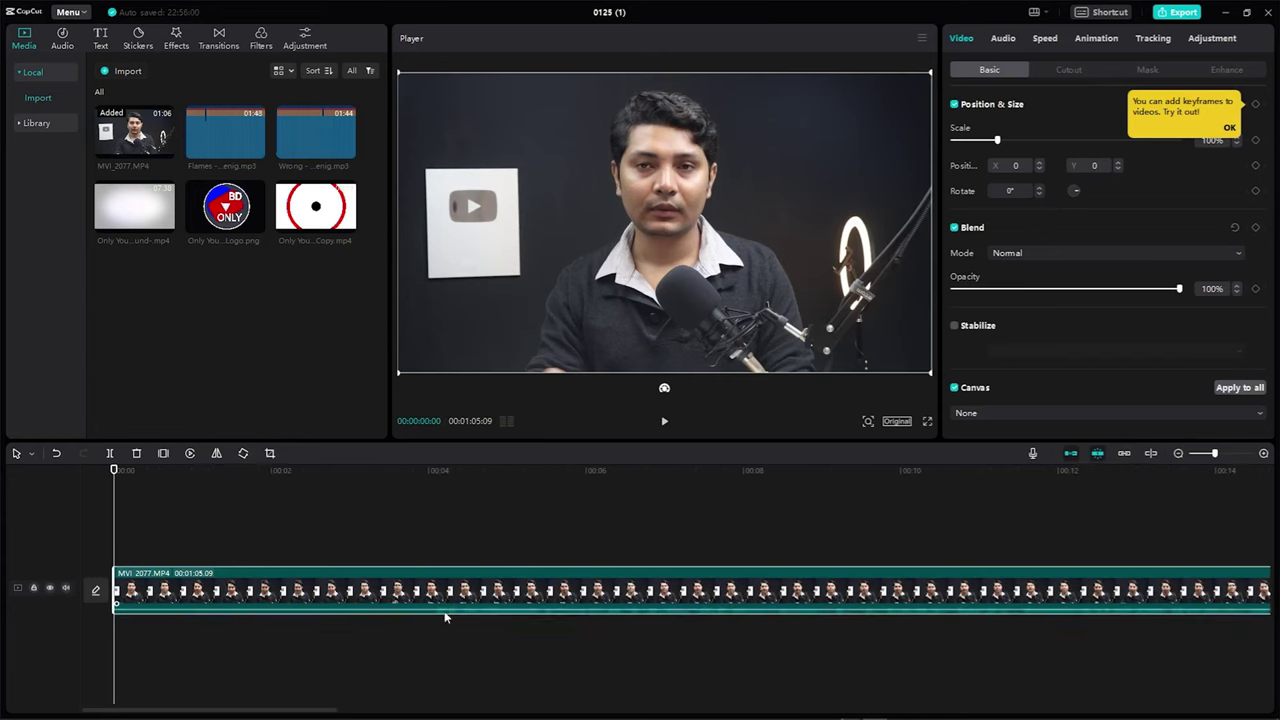
left_click_drag(113, 478, 432, 500)
key("ctrl+b")
left_click(370, 510)
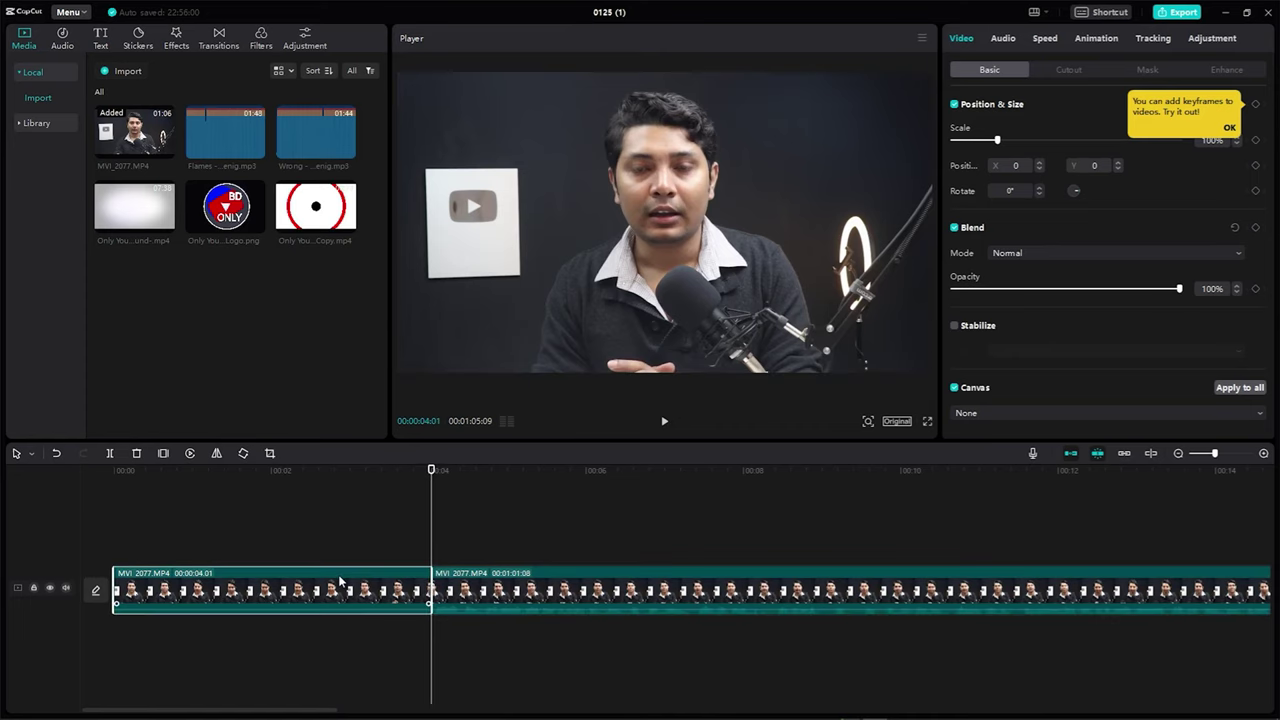
key("Delete")
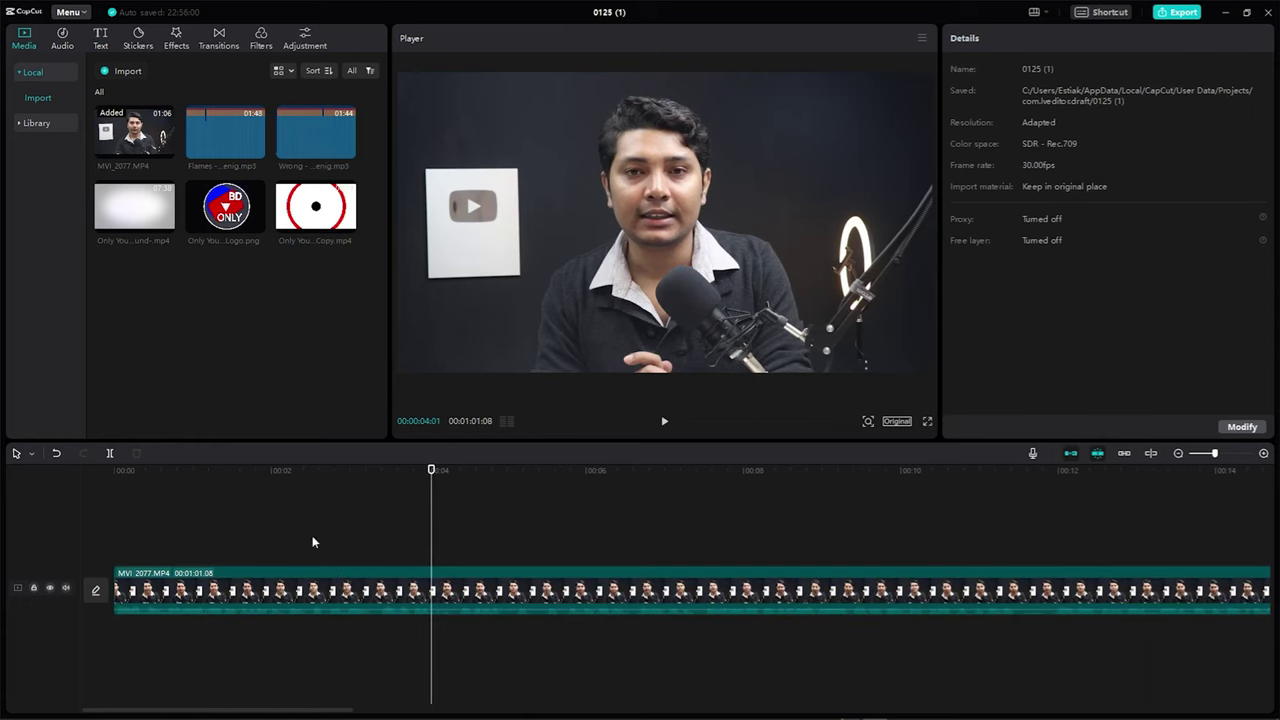
left_click_drag(276, 469, 52, 470)
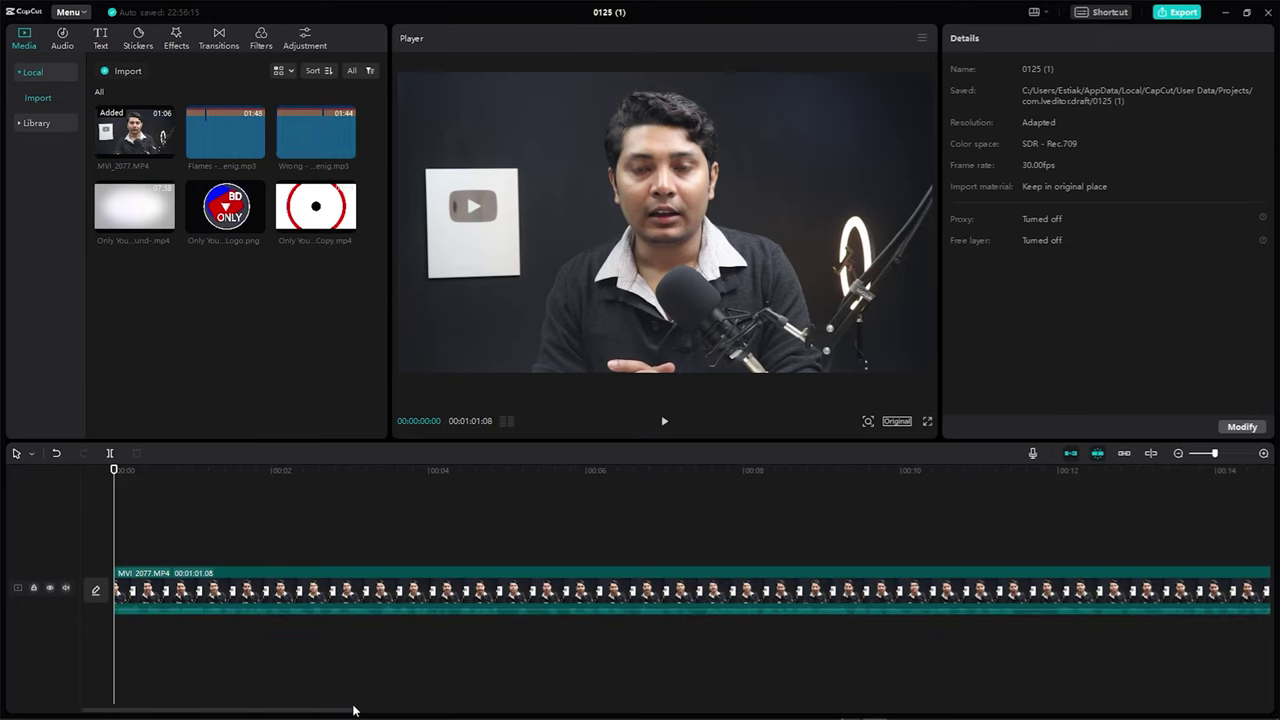
Step: Try to move the MVI_2077.MP4 clip along the main track, and turn off the main track magnet and auto snapping
left_click(474, 588)
left_click_drag(428, 594, 1080, 594)
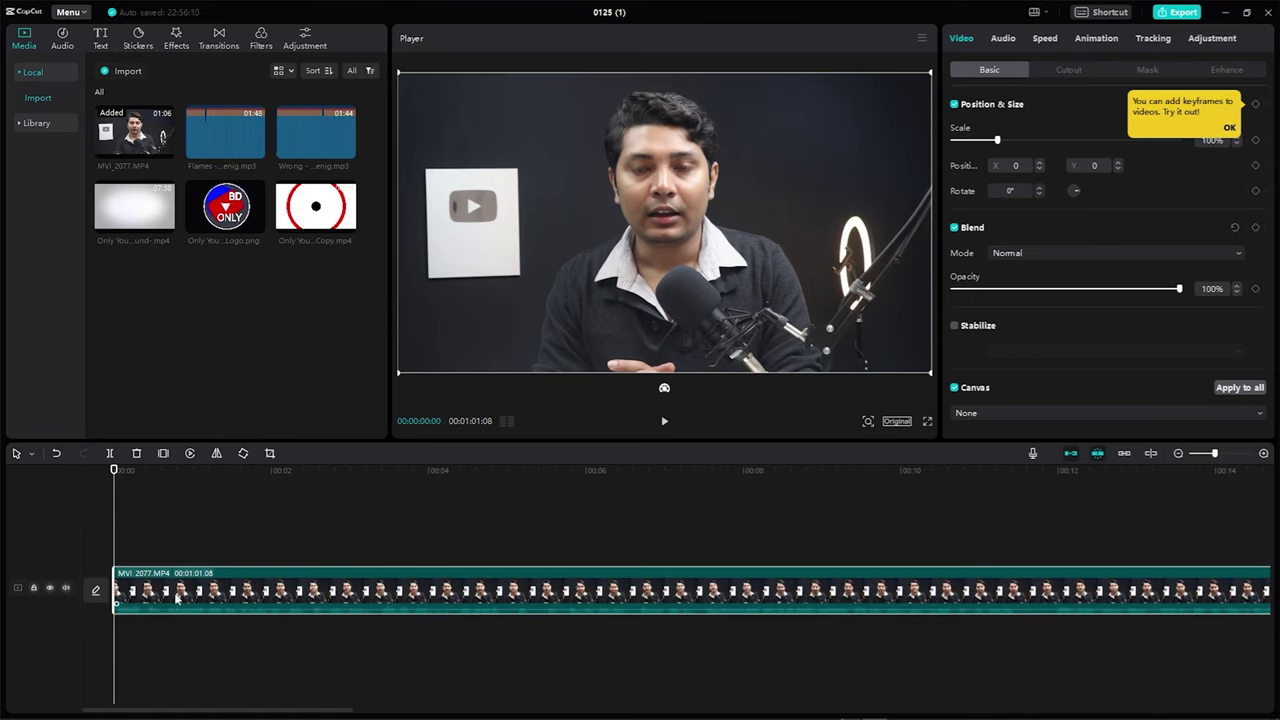
left_click(1071, 456)
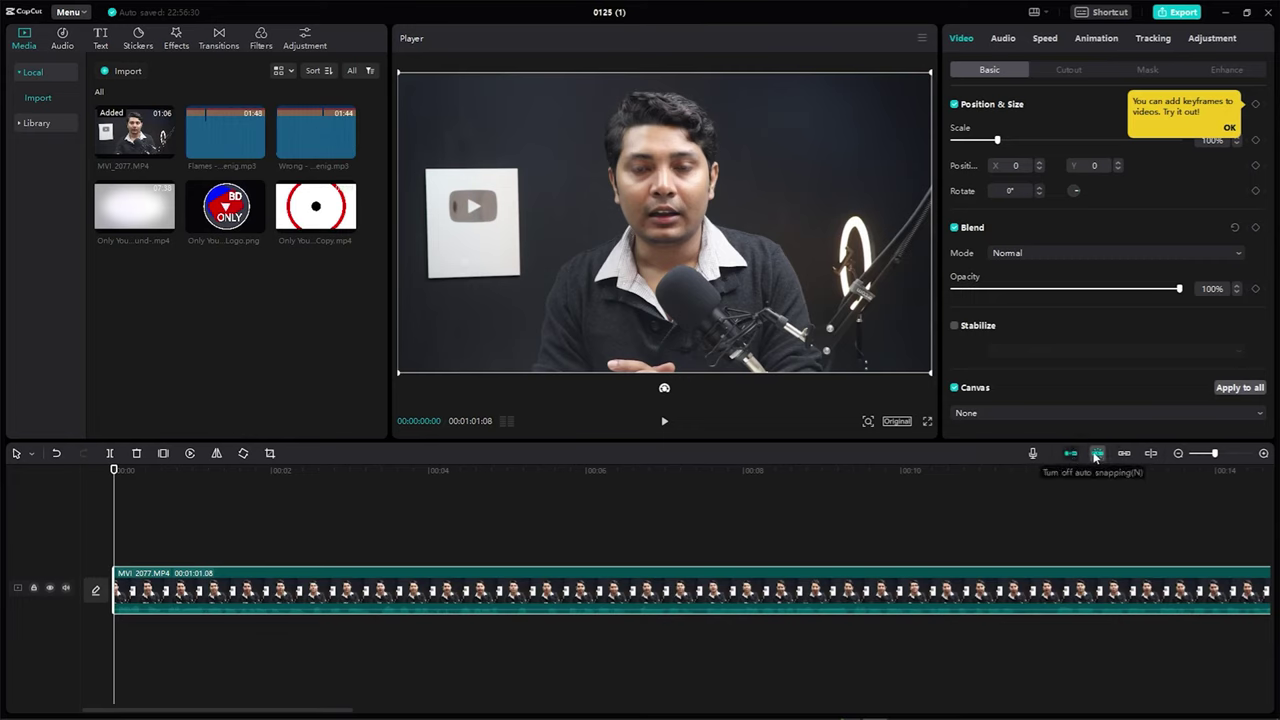
left_click(1097, 456)
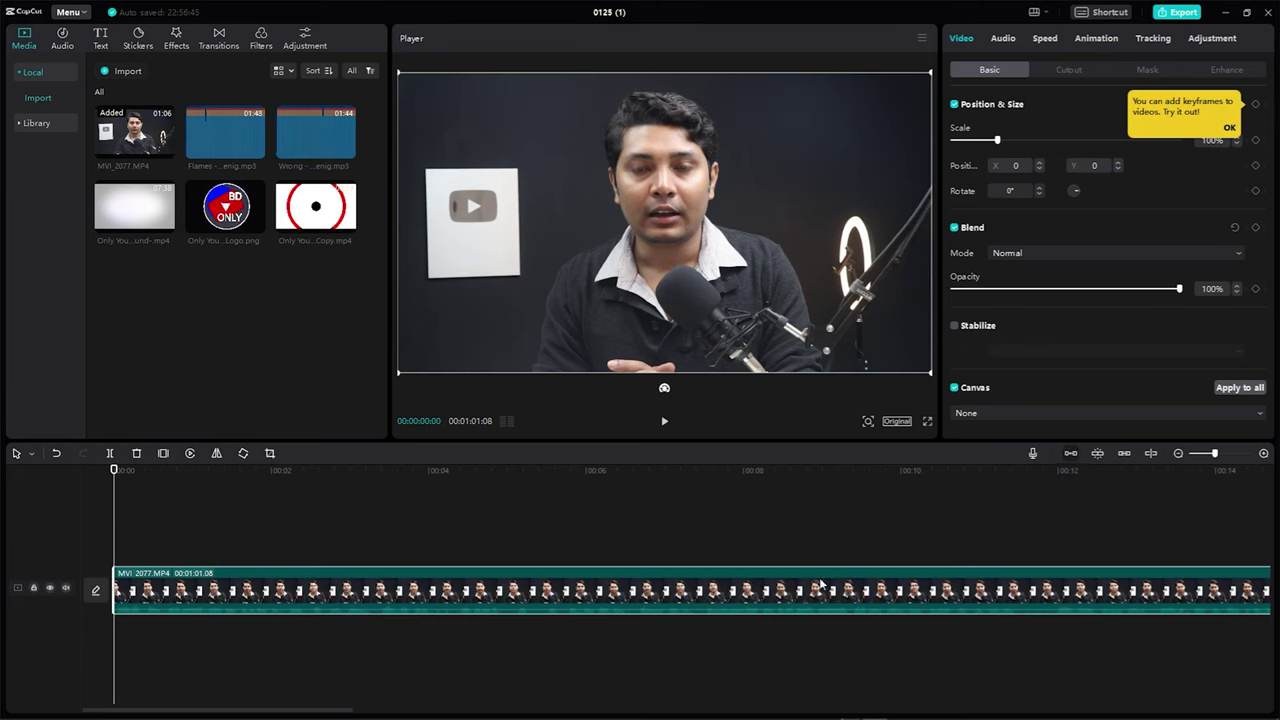
left_click(1069, 453)
Step: Move the MVI_2077.MP4 clip freely along the main track so it starts at about 8.6 seconds
left_click_drag(744, 600, 905, 601)
left_click_drag(554, 600, 958, 596)
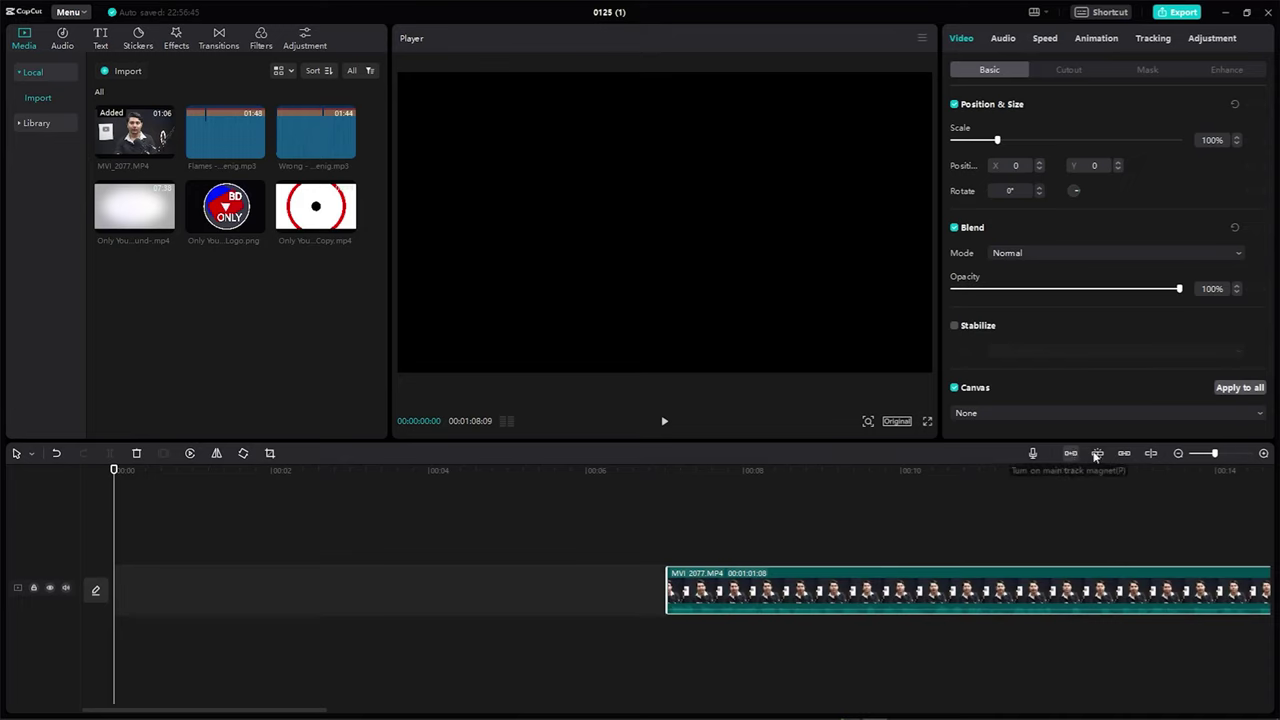
left_click_drag(740, 597, 864, 600)
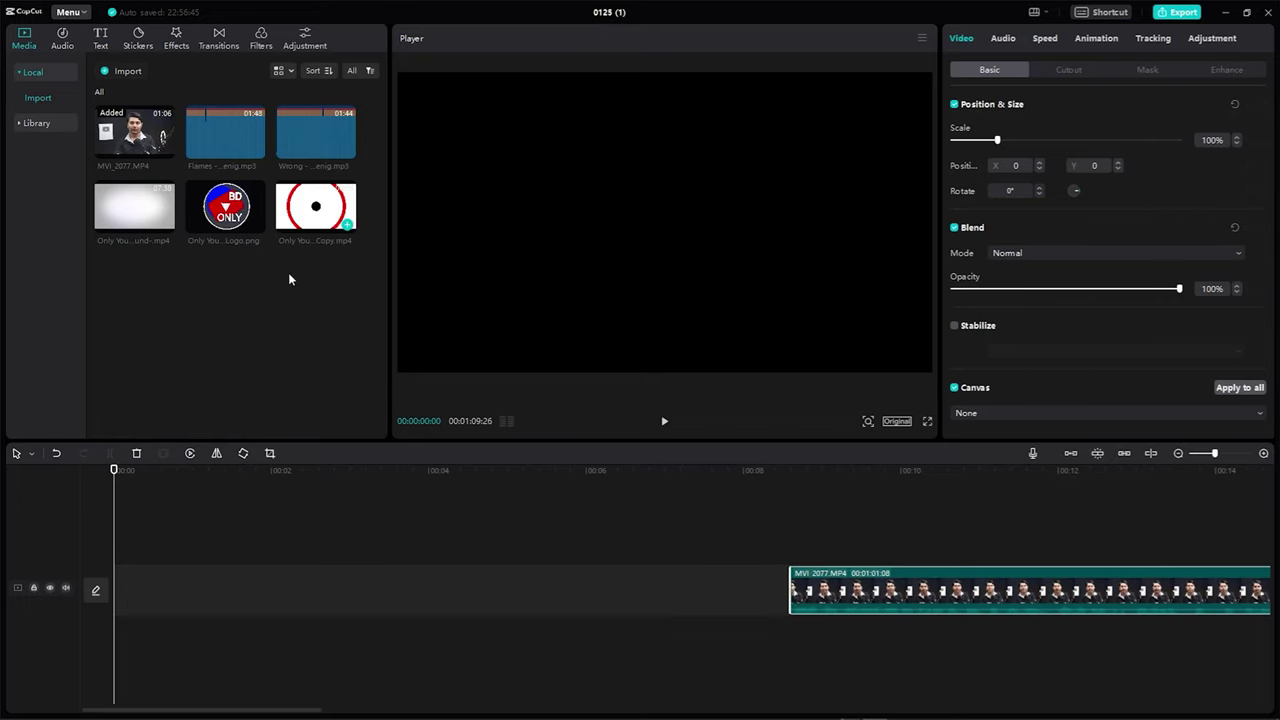
Step: Add Only YouTube Logo with sunny audio background-.mp4 at the start of a track above, and place MVI_2077.MP4 behind it on that track
left_click_drag(158, 209, 116, 556)
left_click_drag(1224, 453, 1195, 453)
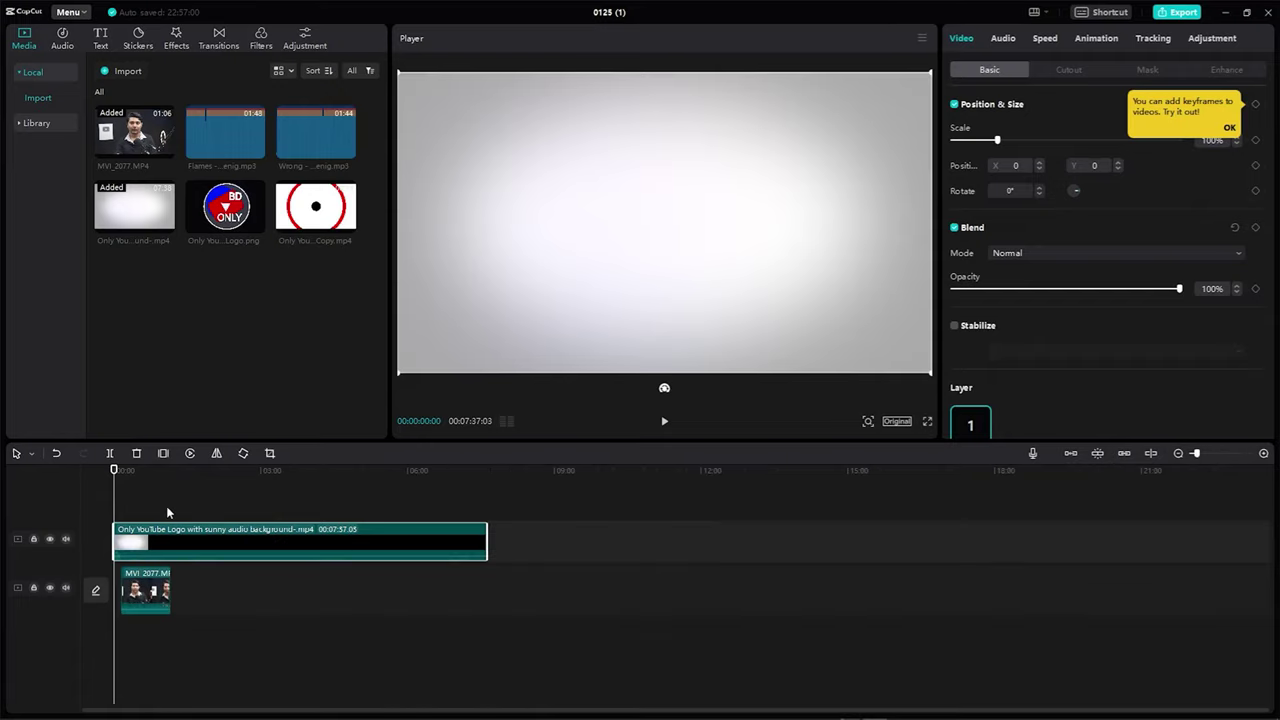
left_click_drag(155, 588, 565, 546)
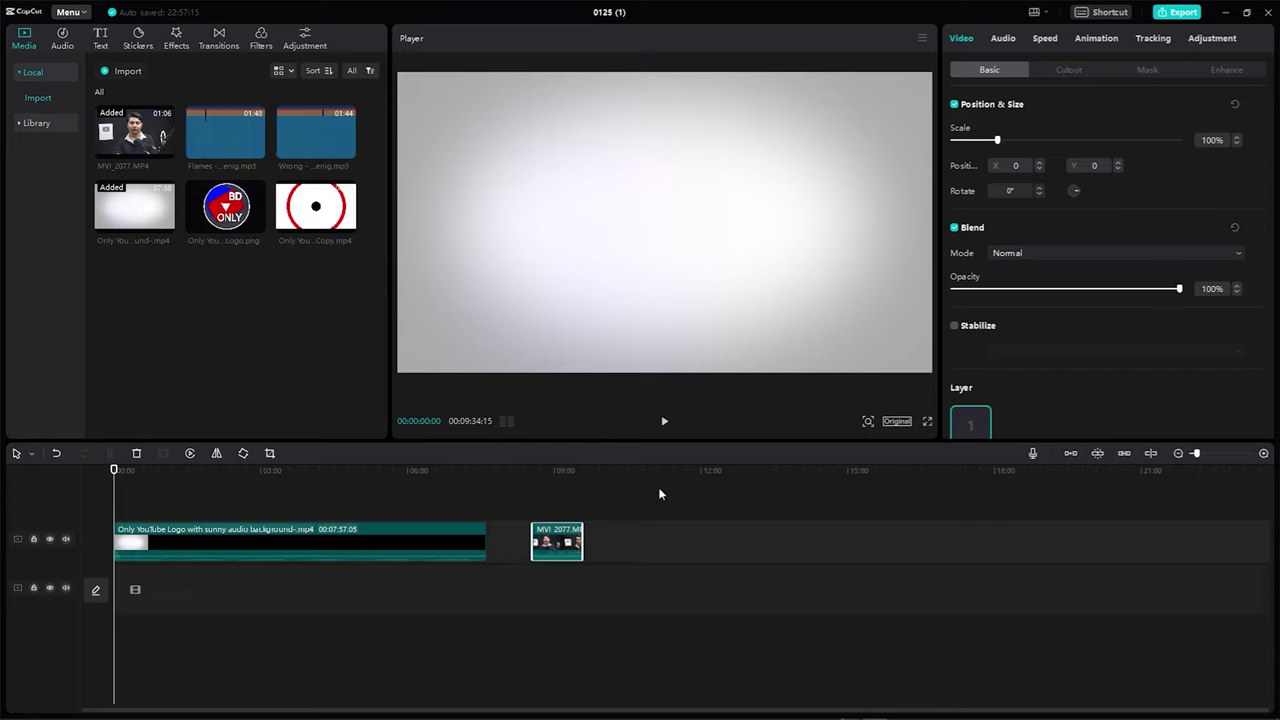
Step: Play the logo intro from the start, split it at 00:00:06:08, and delete the remainder after that point
mouse_move(273, 550)
key("space")
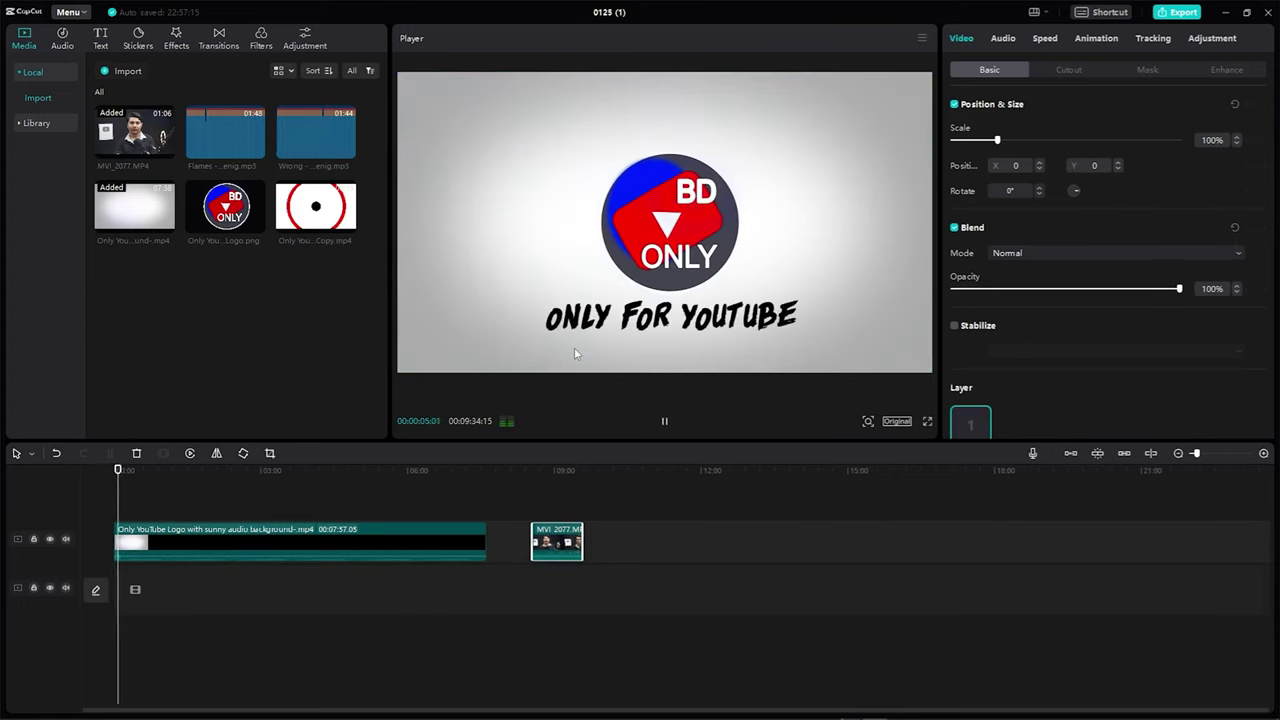
key("space")
left_click(243, 453)
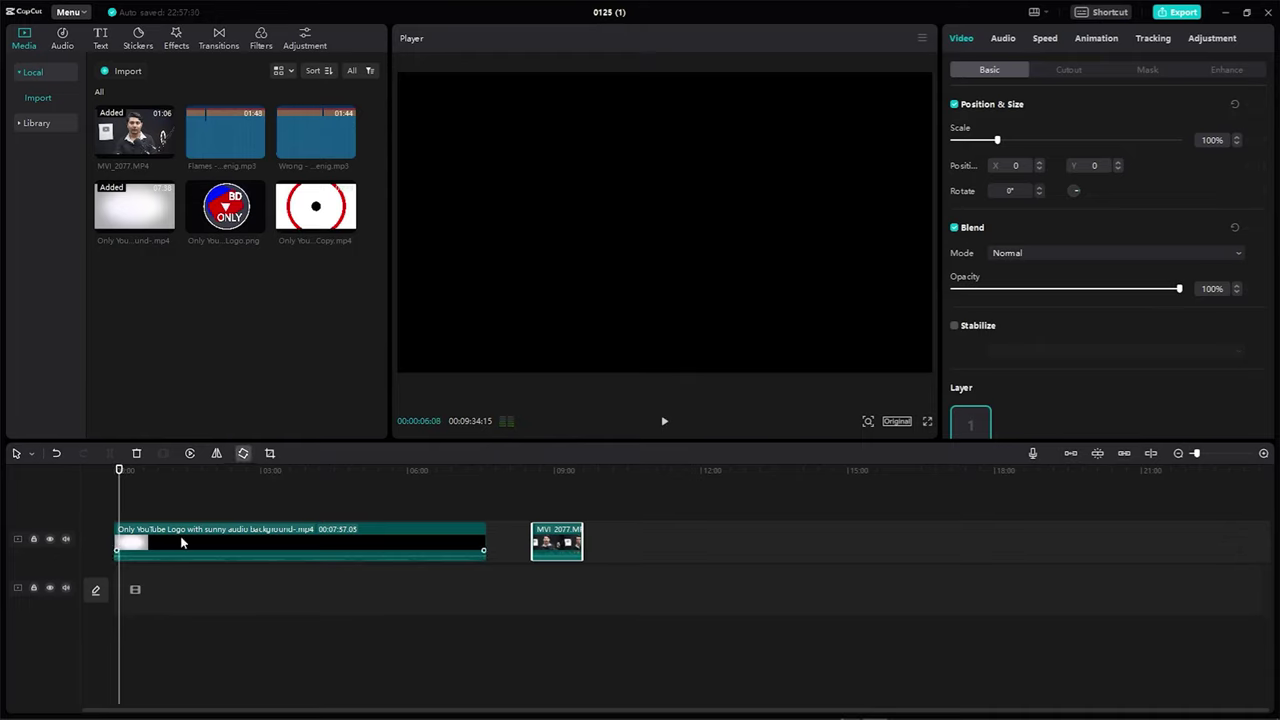
key("ctrl+b")
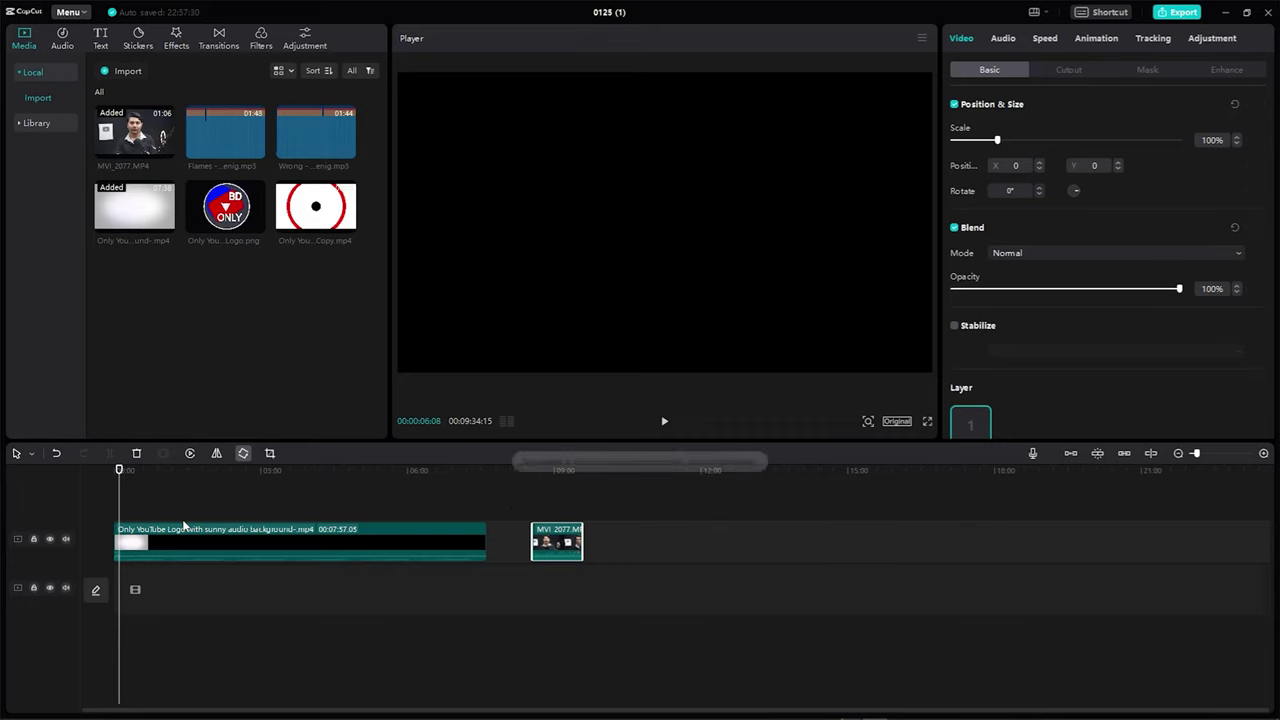
left_click(153, 540)
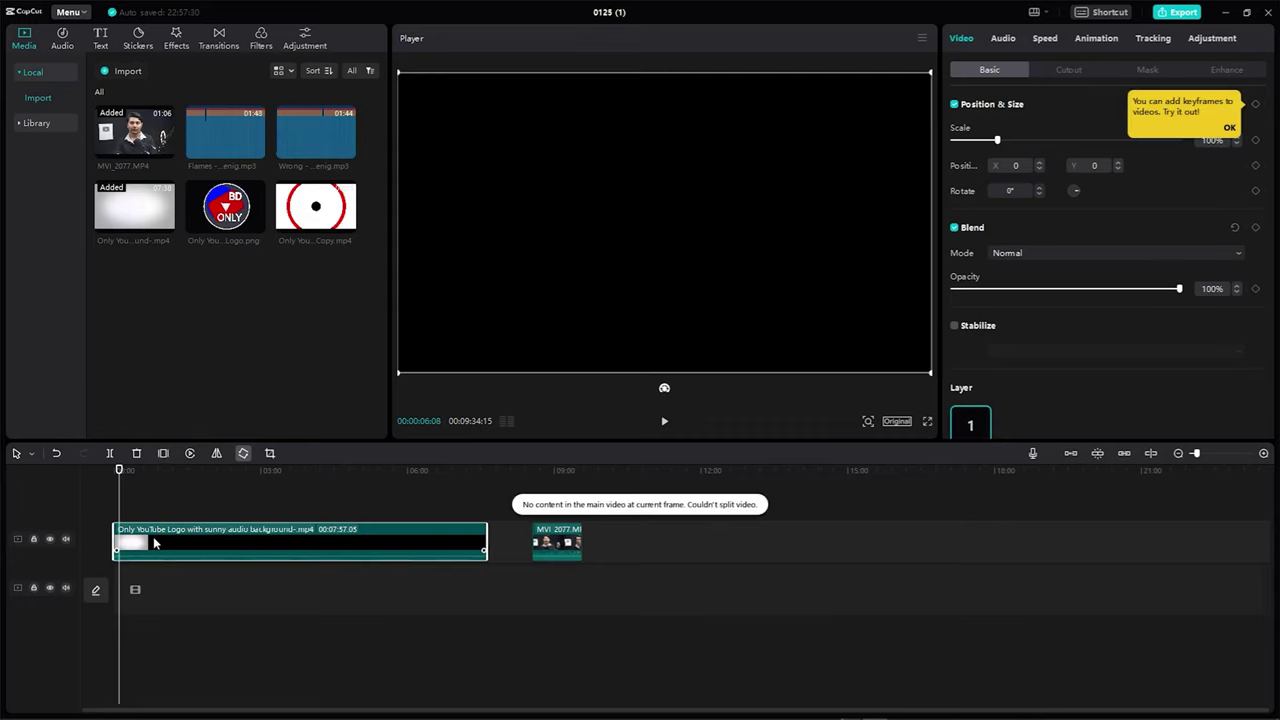
key("Delete")
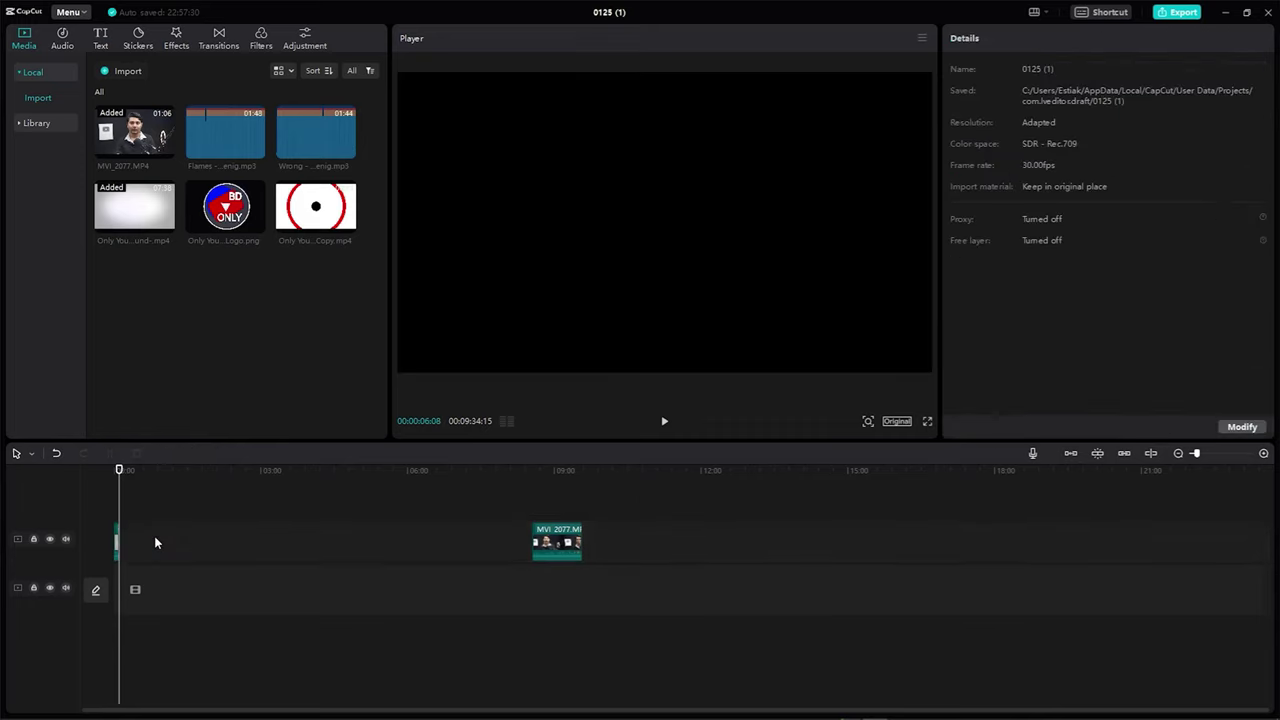
Step: Turn auto snapping on, snap MVI_2077.MP4 to the end of the logo intro, and turn the main track magnet on
left_click(1097, 453)
left_click(304, 556)
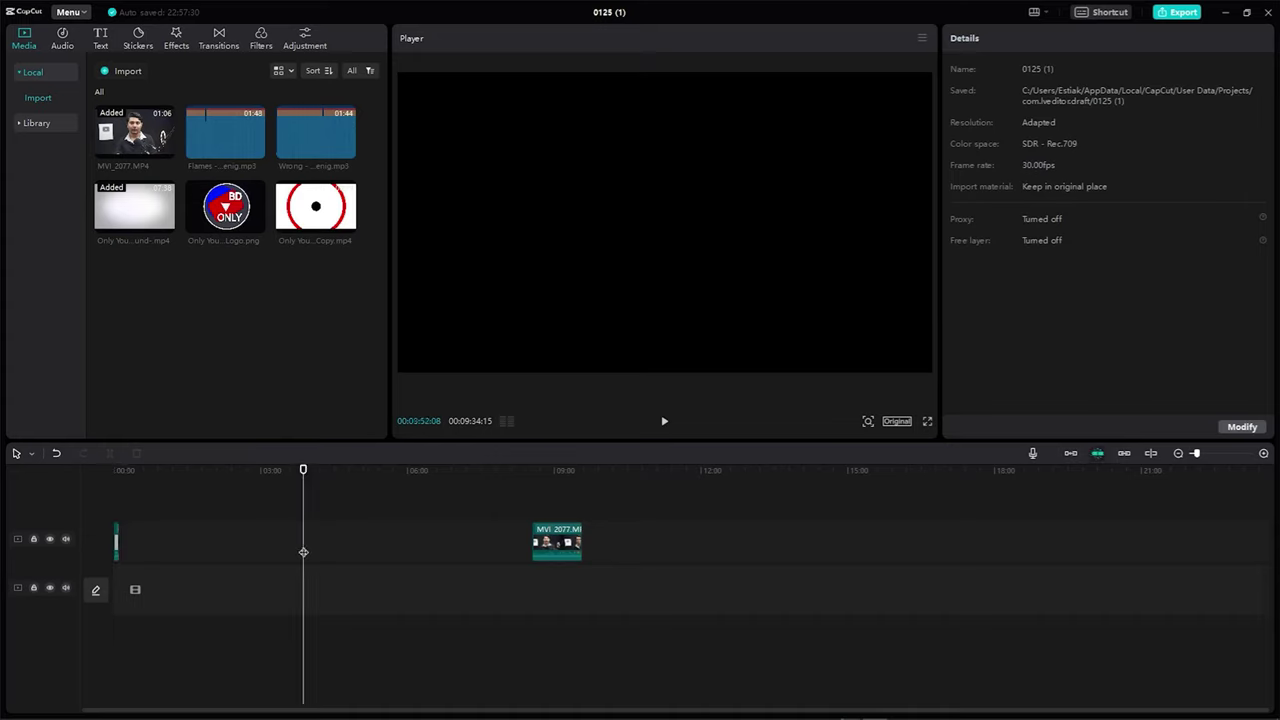
left_click(363, 536)
left_click_drag(559, 547, 143, 545)
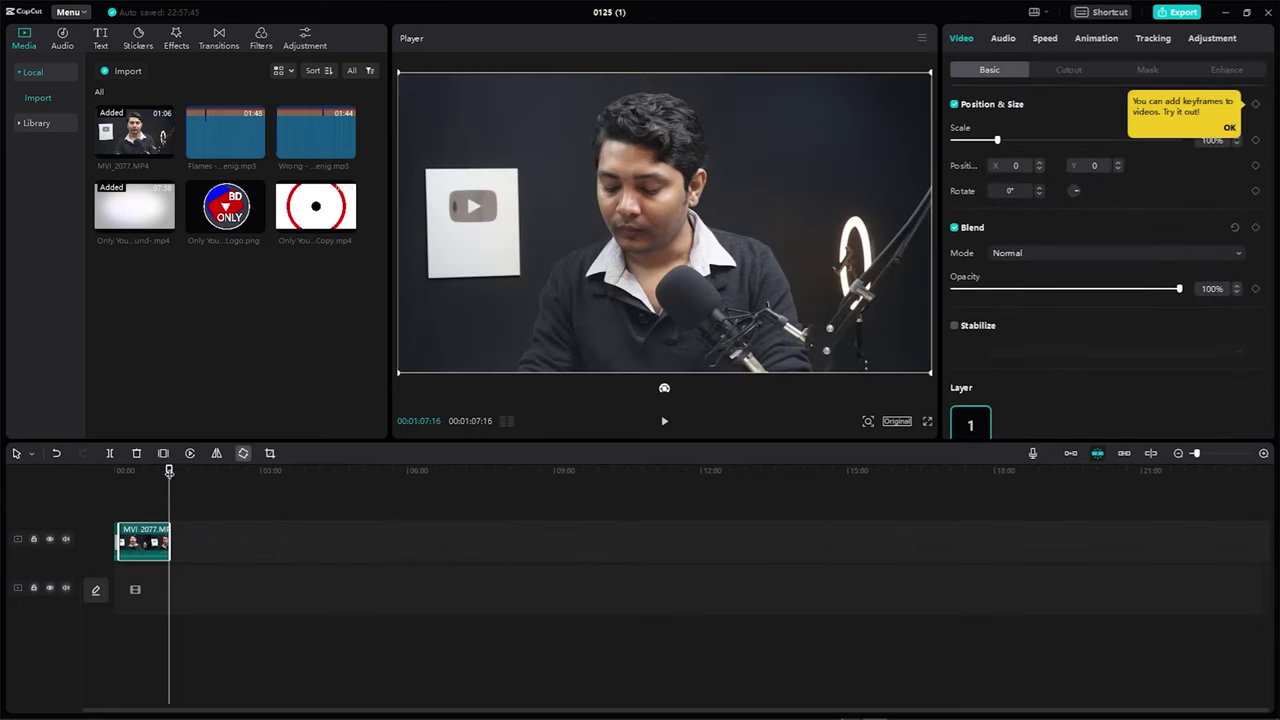
left_click(67, 471)
left_click(1069, 454)
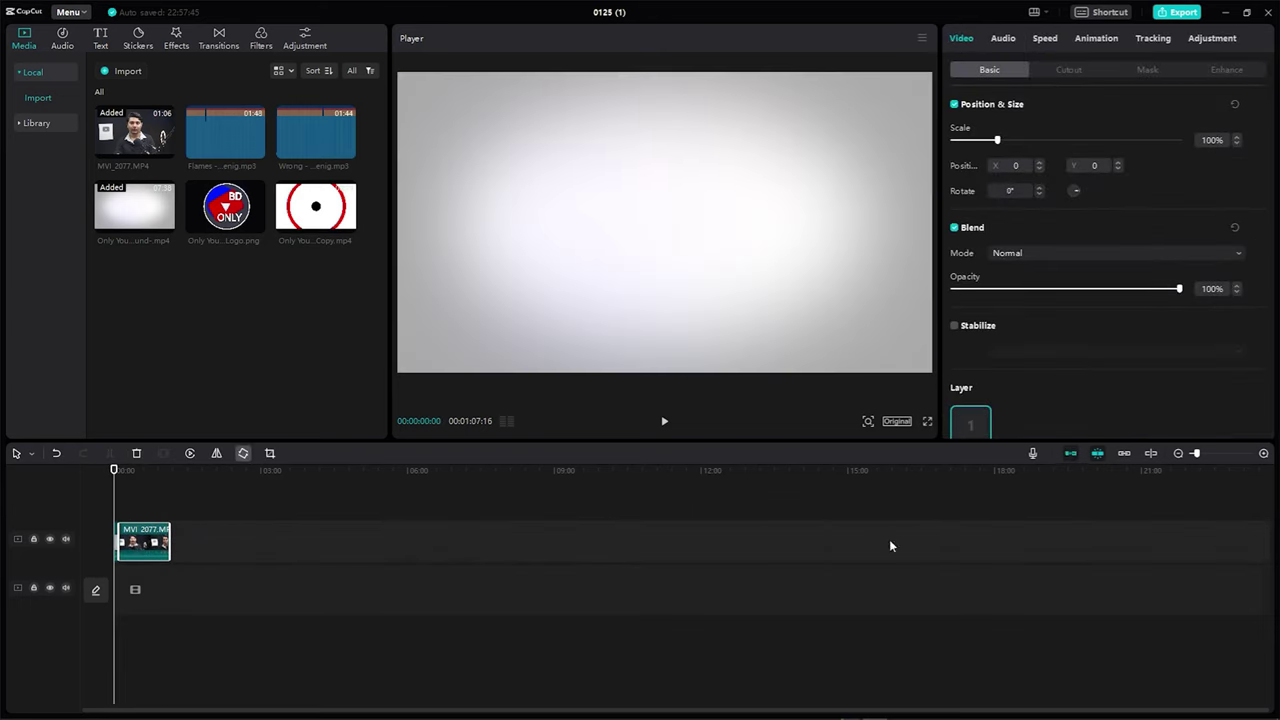
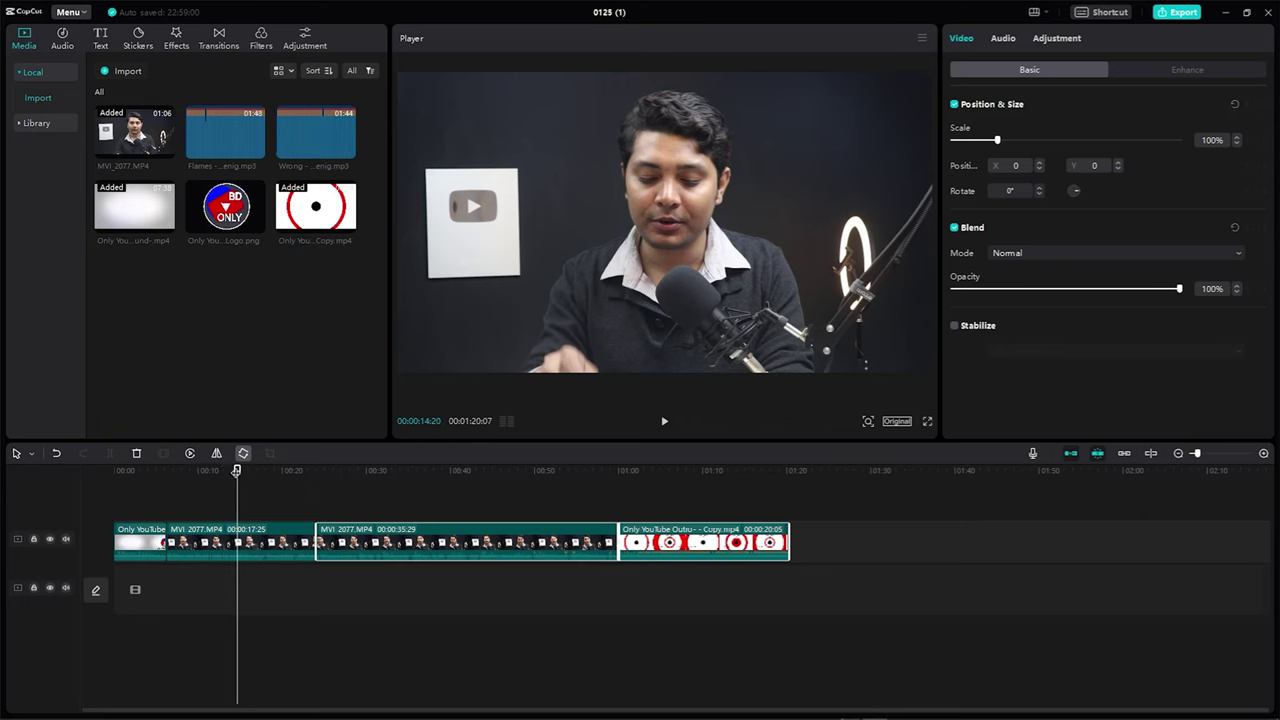
Step: Overlay Only YouTube Logo.png on a track above the MVI_2077.MP4 segments and extend it to 00:00:53:24 to span both of them
left_click_drag(230, 206, 171, 515)
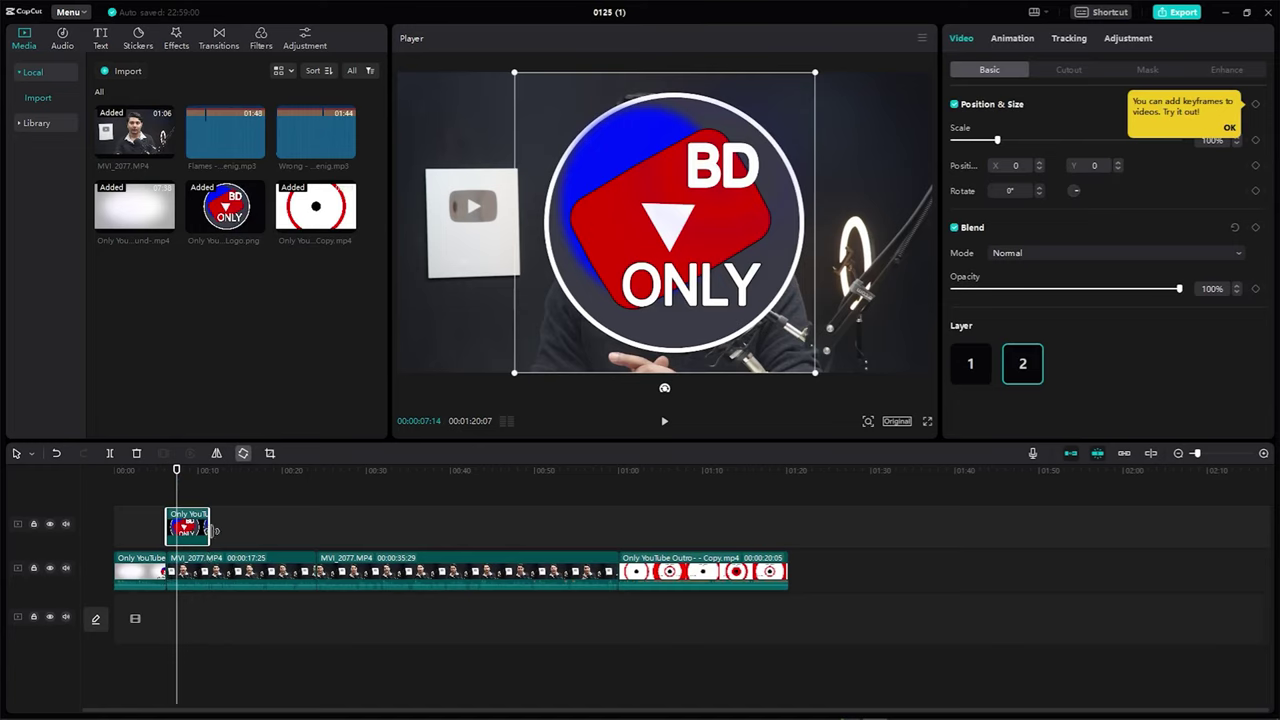
left_click_drag(212, 530, 619, 540)
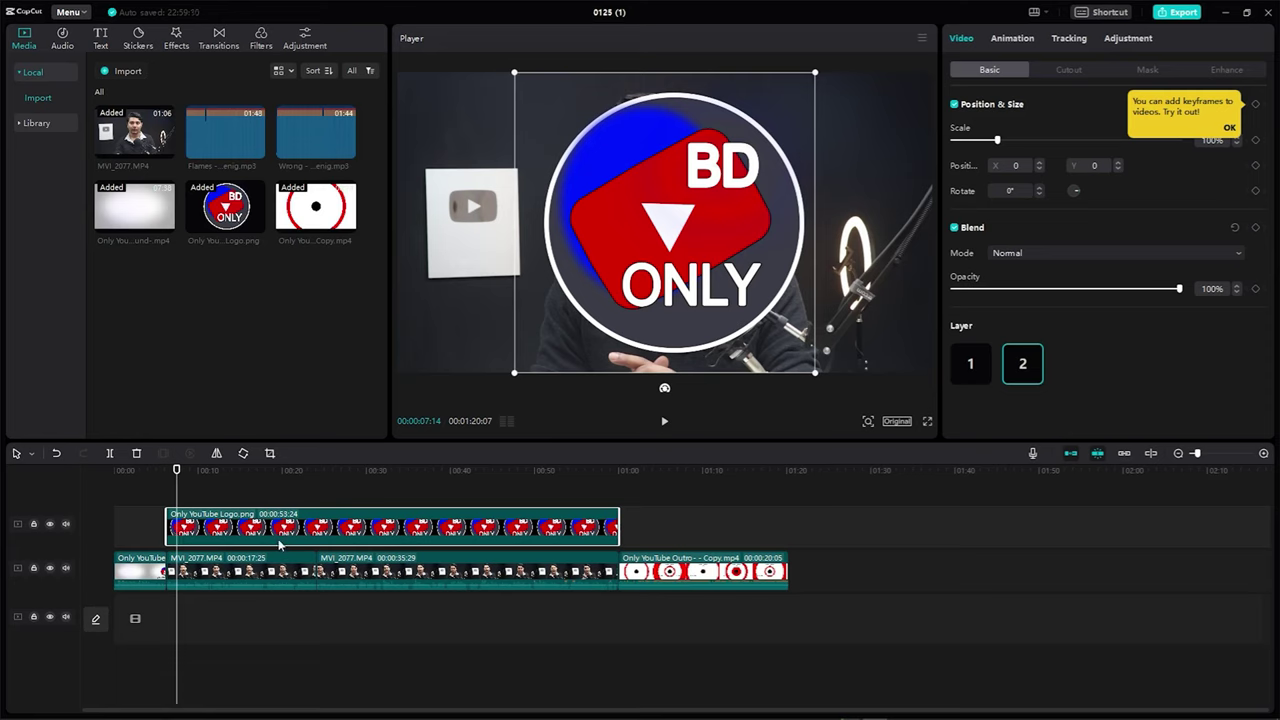
left_click(276, 578)
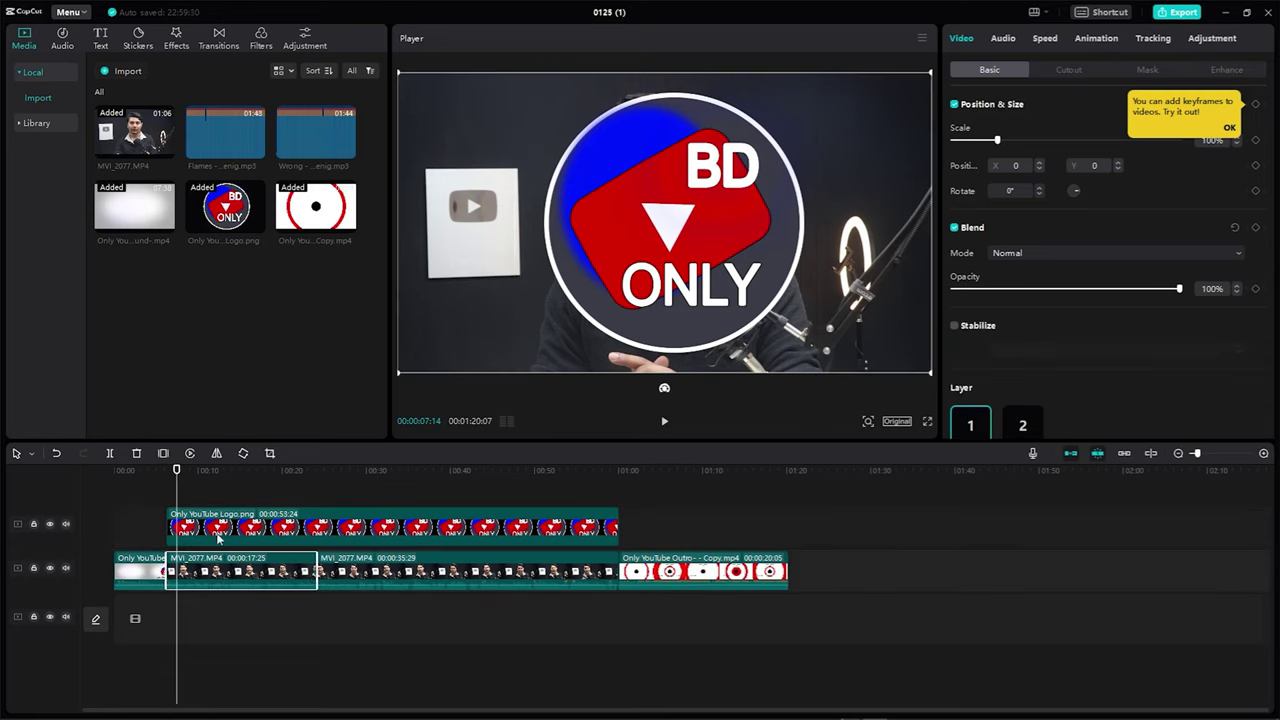
Step: Scale the logo overlay to 11%, place it in the picture's upper-left corner at X -1762, Y 917, and play back the result
left_click(256, 530)
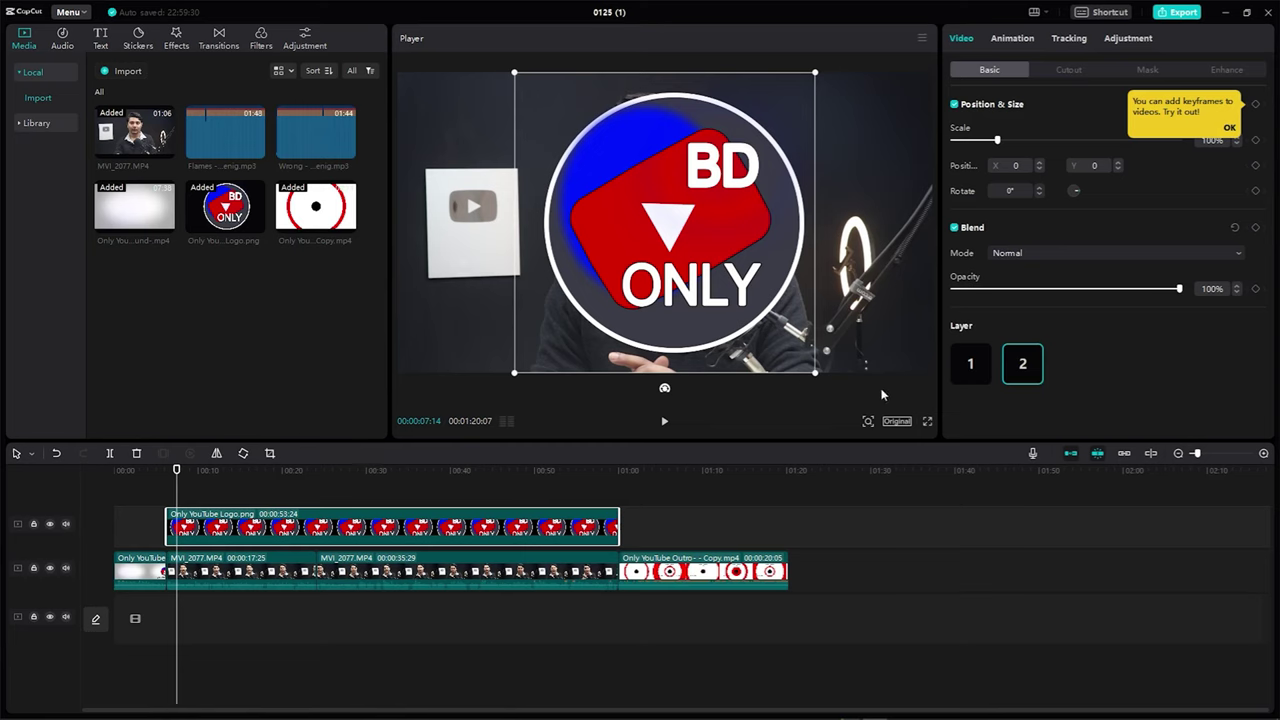
left_click_drag(816, 375, 420, 96)
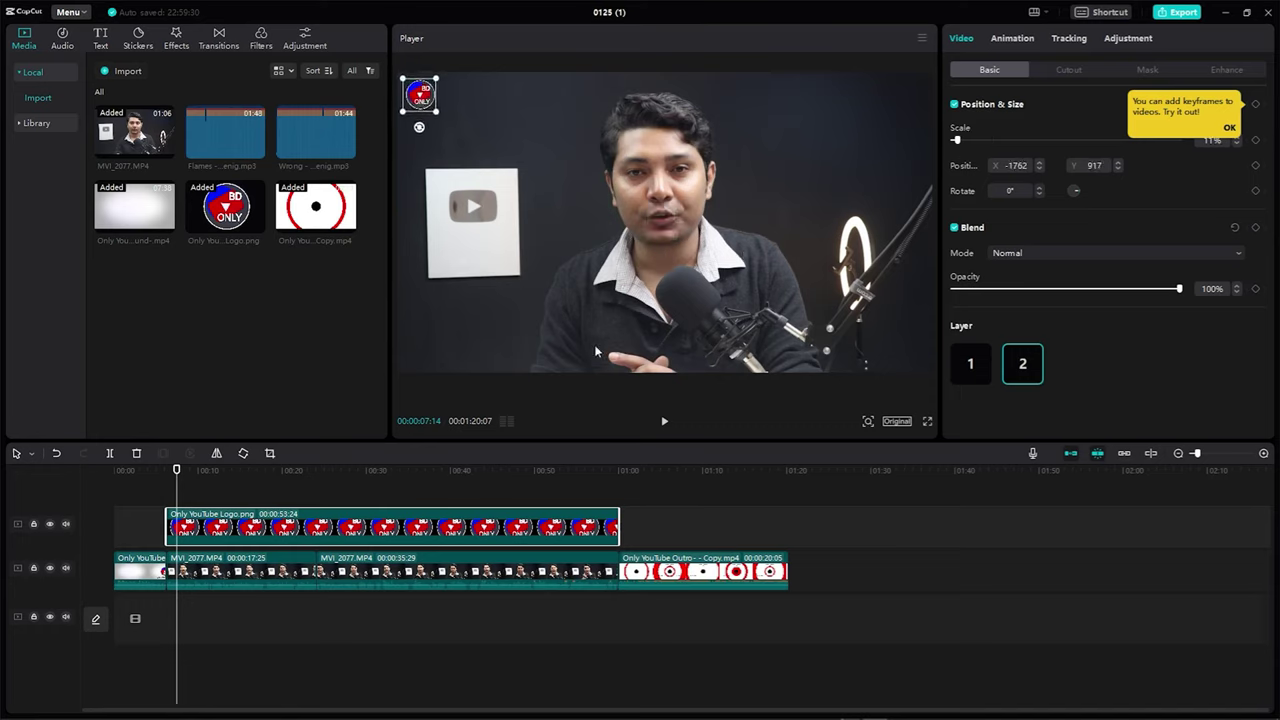
left_click(525, 269)
key("space")
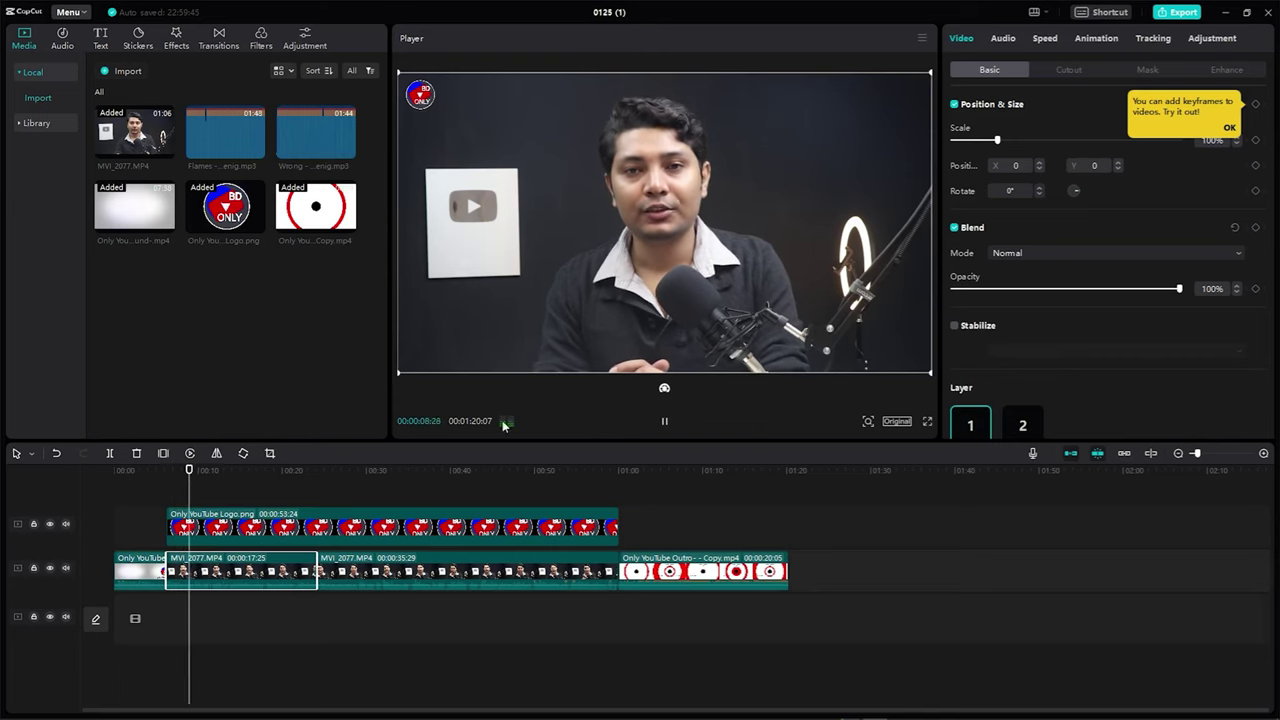
key("space")
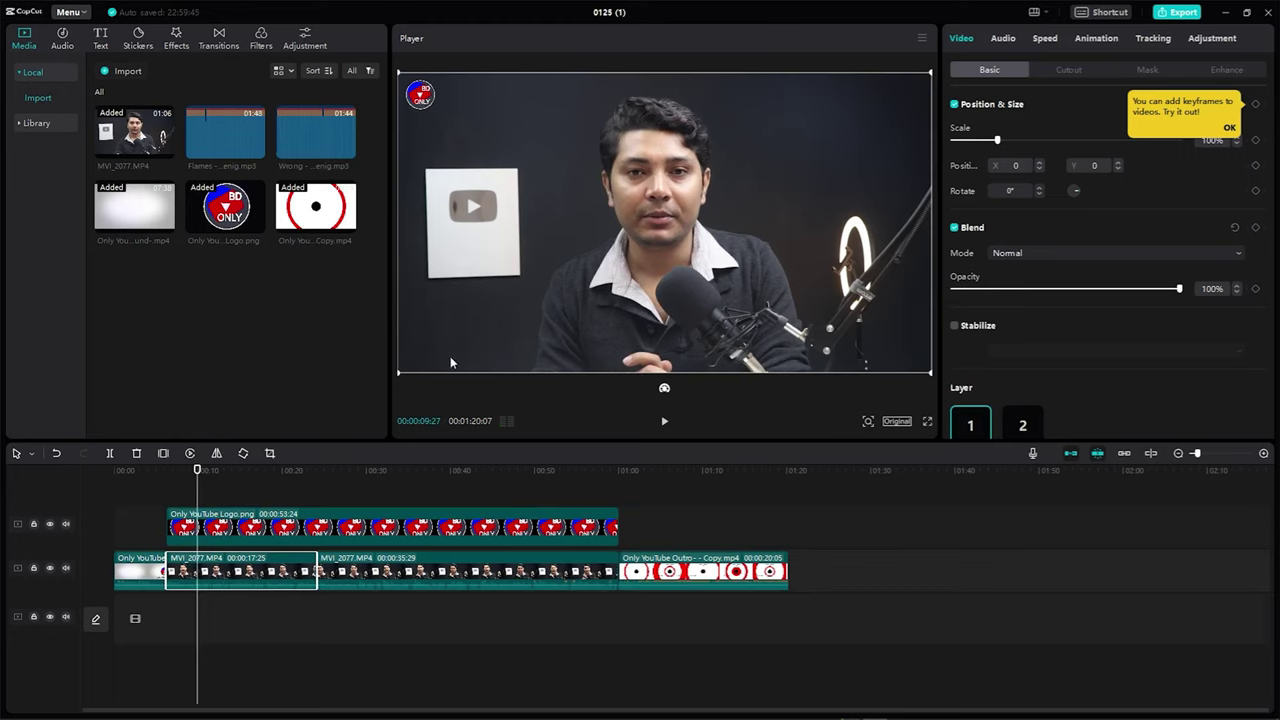
Step: Browse the text effect styles, from Trending and Basic through Luminance, Multicolor, Yellow, Red, Blue and Green
left_click(99, 35)
mouse_move(115, 119)
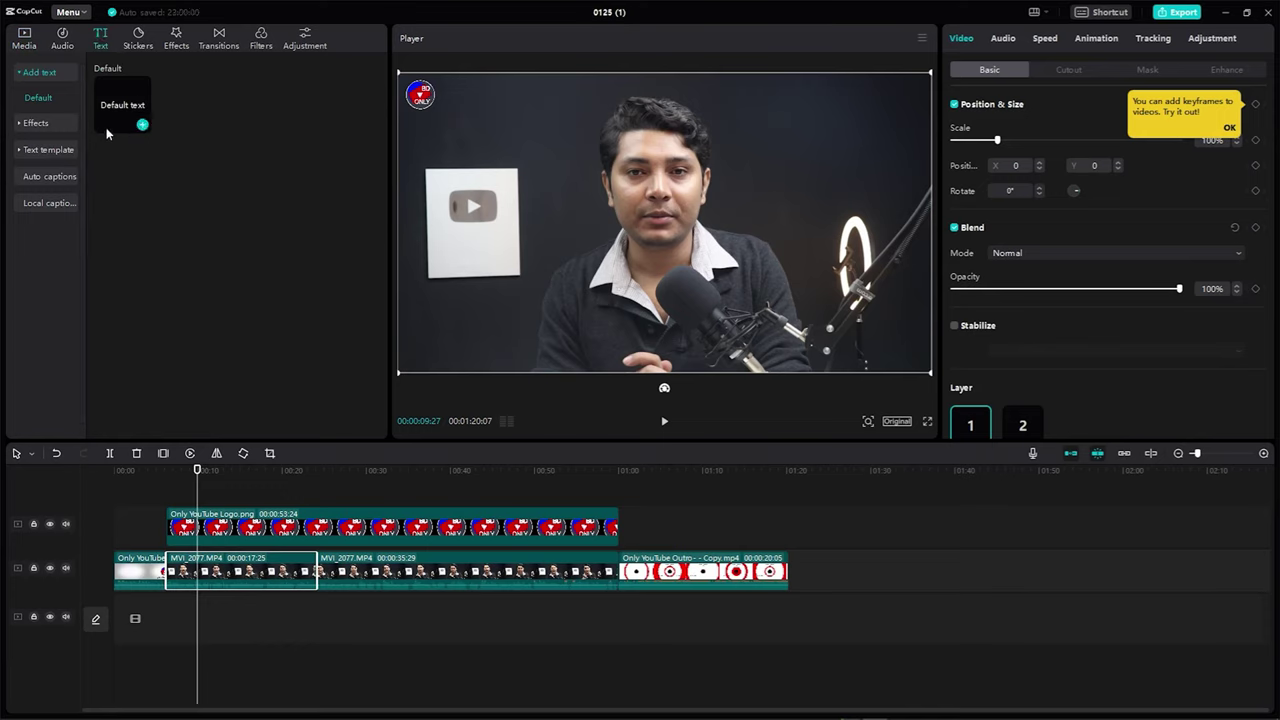
left_click(19, 124)
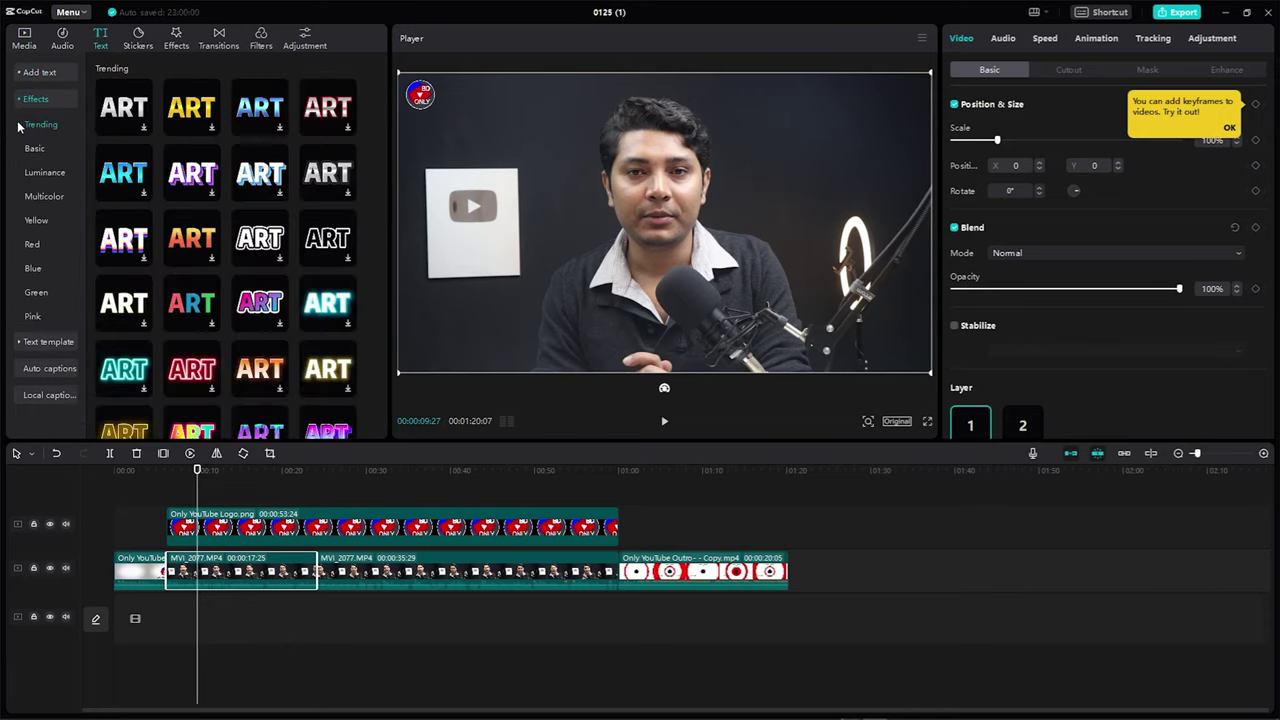
scroll(280, 270, "down", 2)
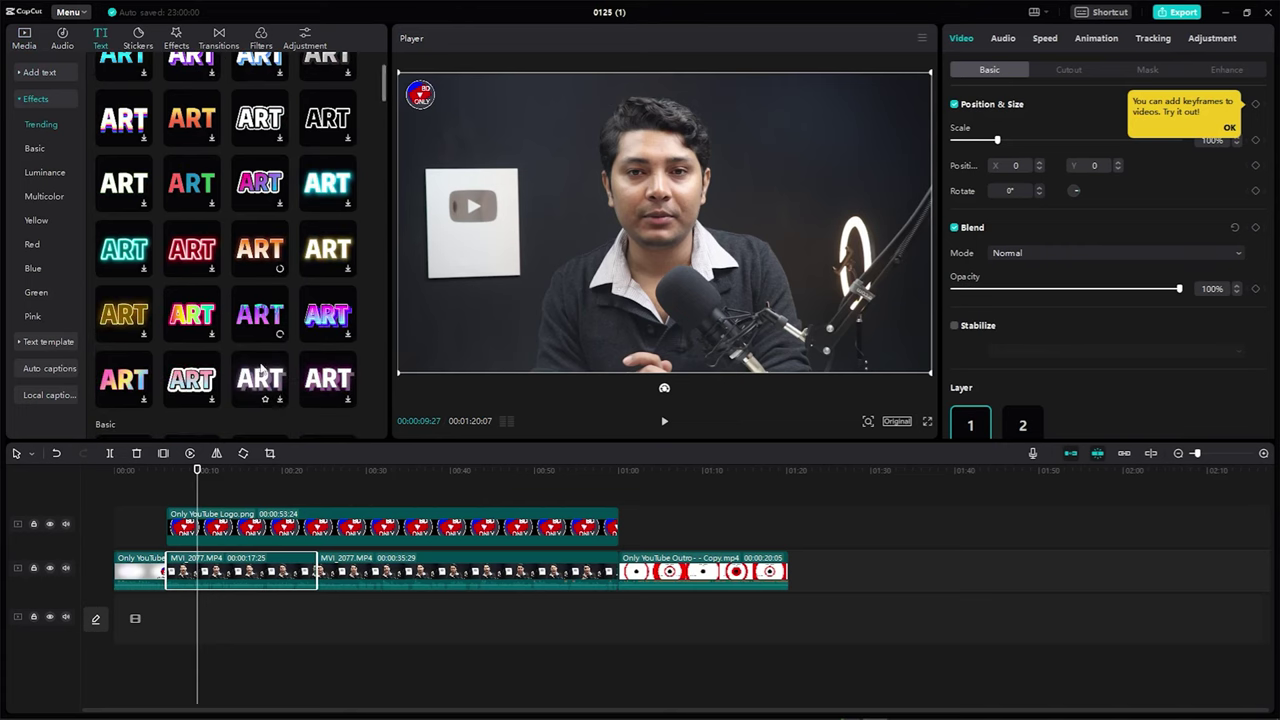
left_click(36, 149)
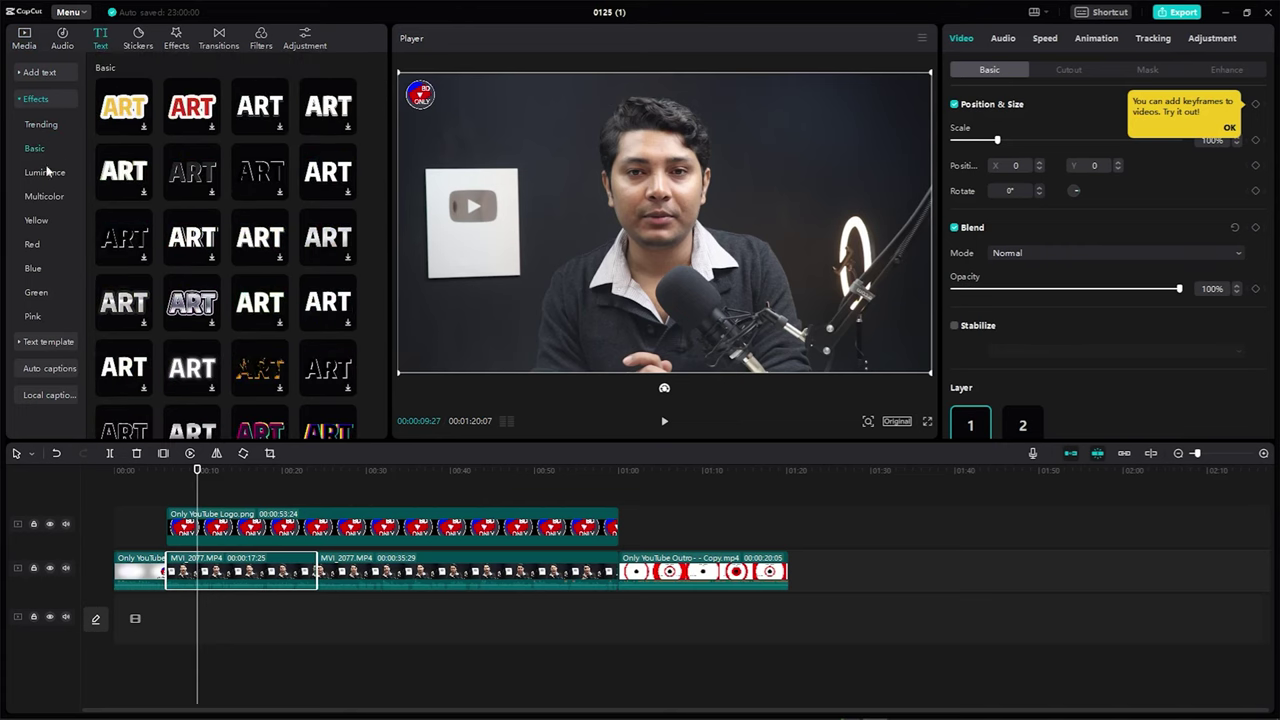
left_click(52, 178)
left_click(47, 192)
left_click(45, 221)
left_click(44, 244)
left_click(44, 268)
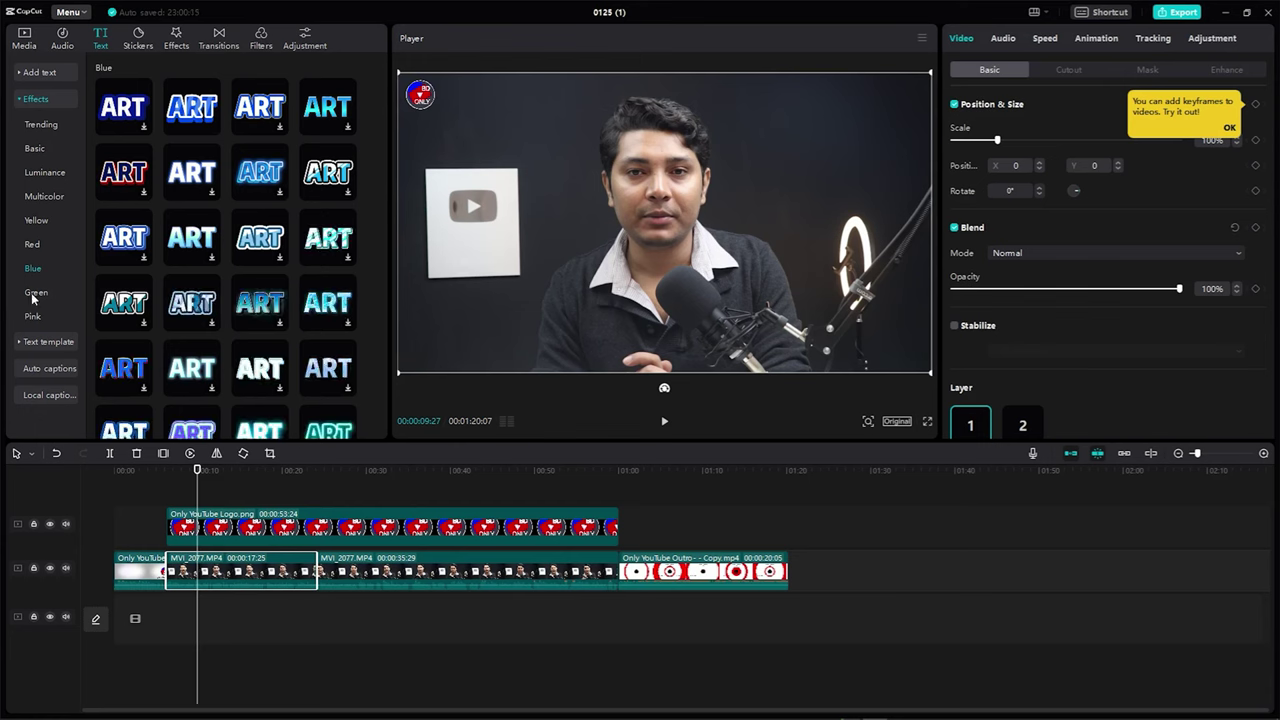
left_click(34, 293)
Step: Add the trending THANKS text template on a track above the logo at about 48 seconds
left_click(25, 344)
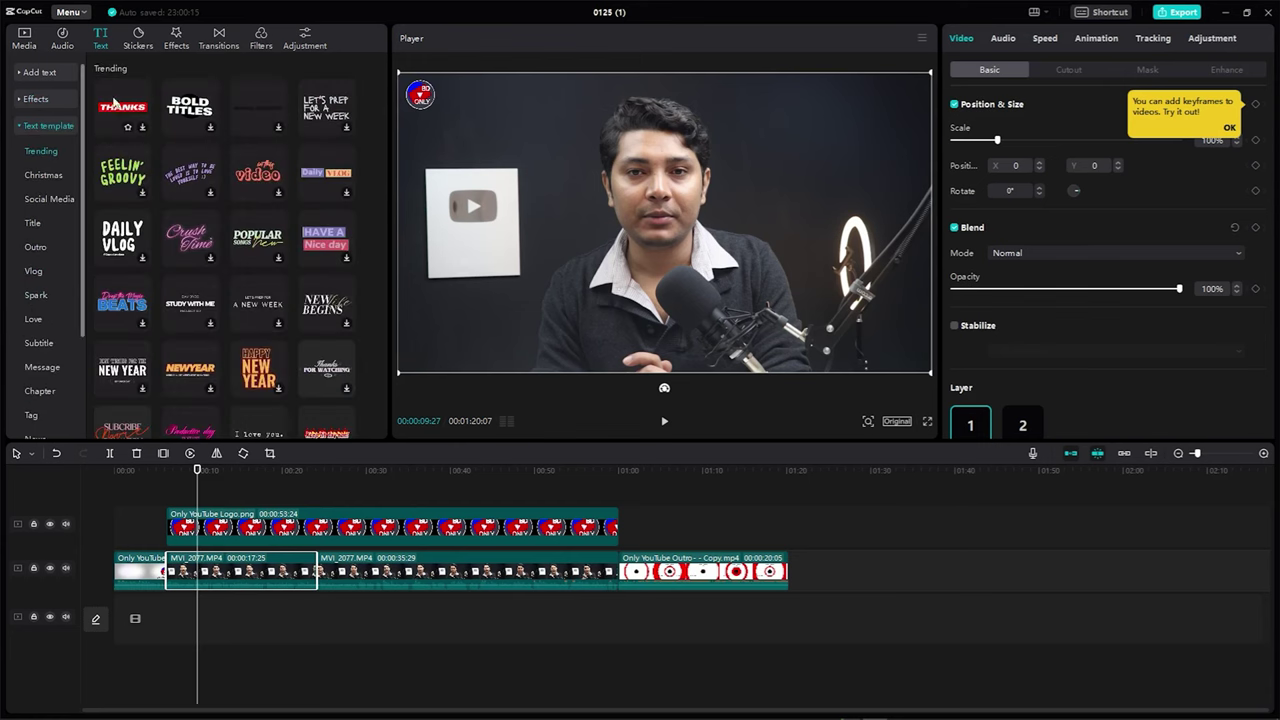
left_click_drag(116, 113, 611, 500)
left_click_drag(517, 507, 545, 508)
Step: Overlay the trending TODAY text template at about 9 seconds, scaled to 40% in the picture's lower-left corner at X -1367, Y -797
left_click(125, 305)
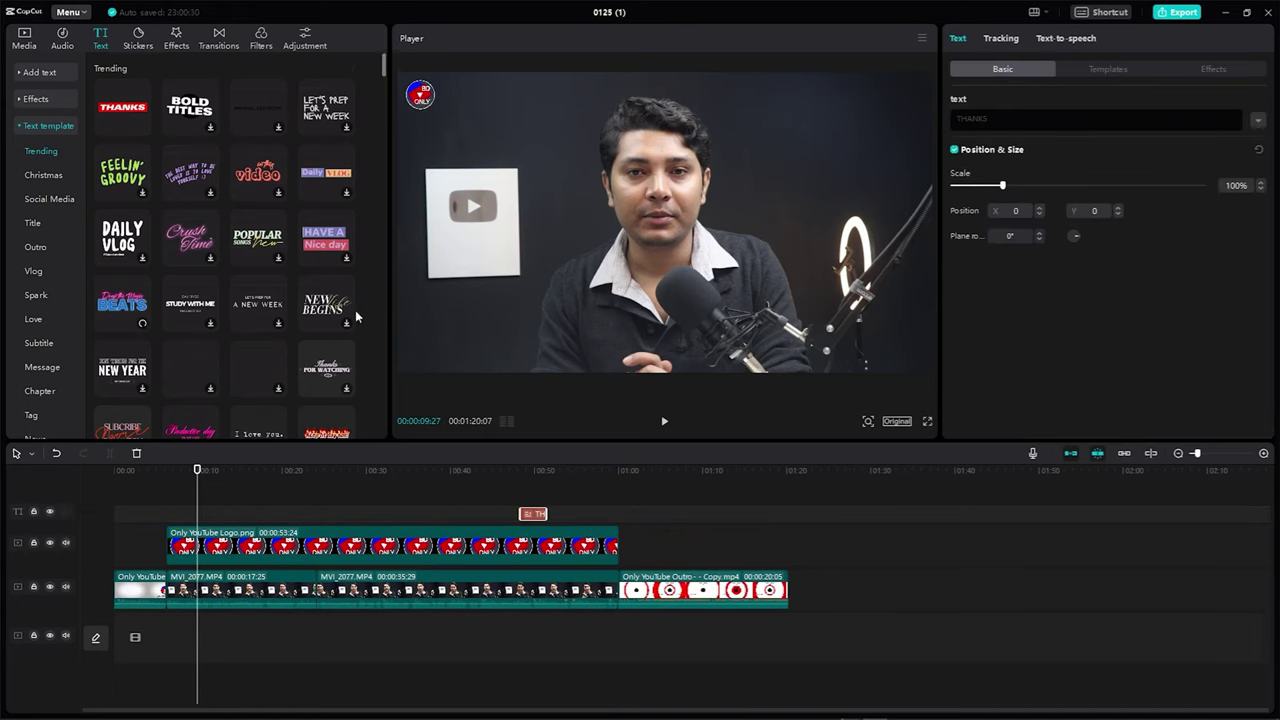
scroll(355, 314, "down", 2)
scroll(371, 310, "down", 1)
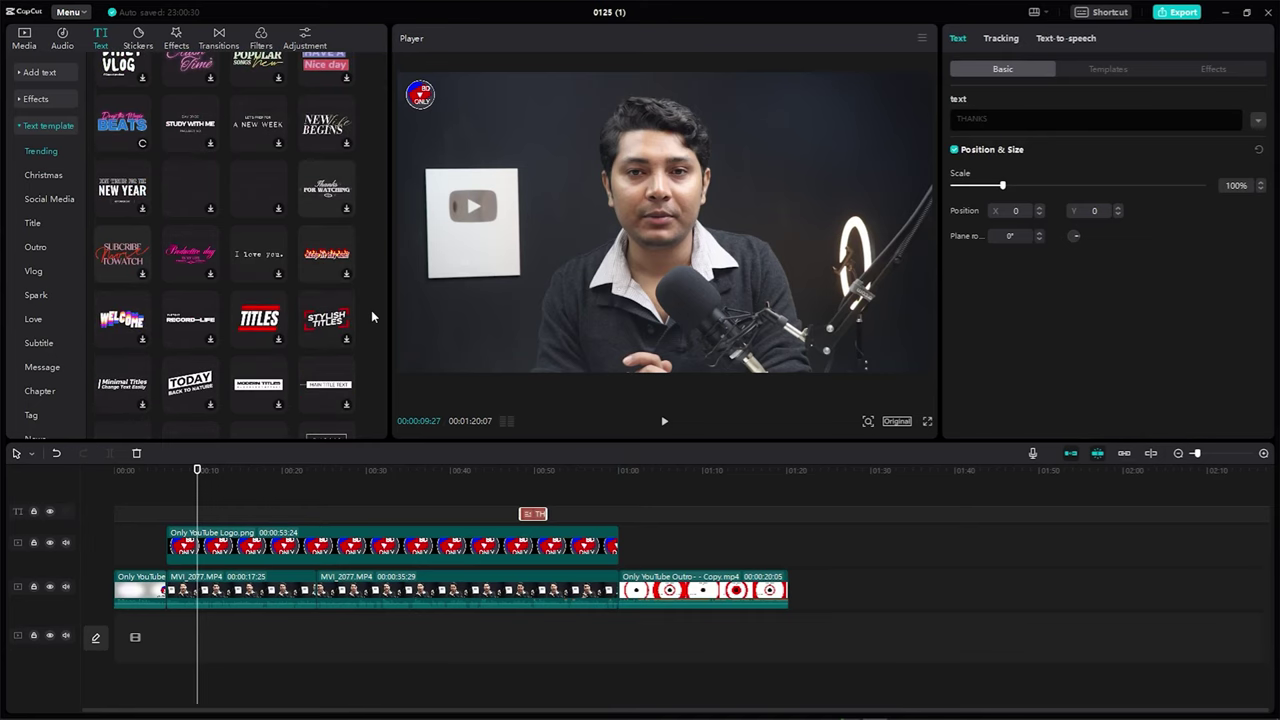
scroll(372, 314, "down", 1)
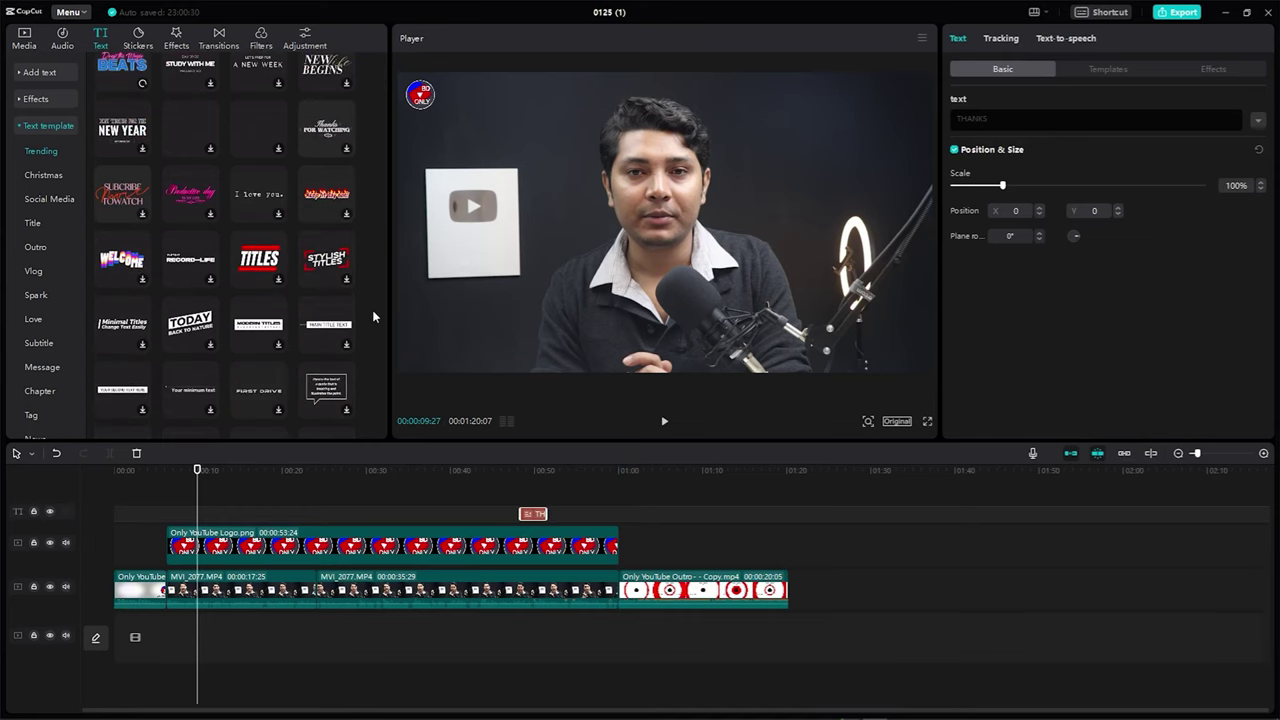
left_click_drag(258, 324, 205, 506)
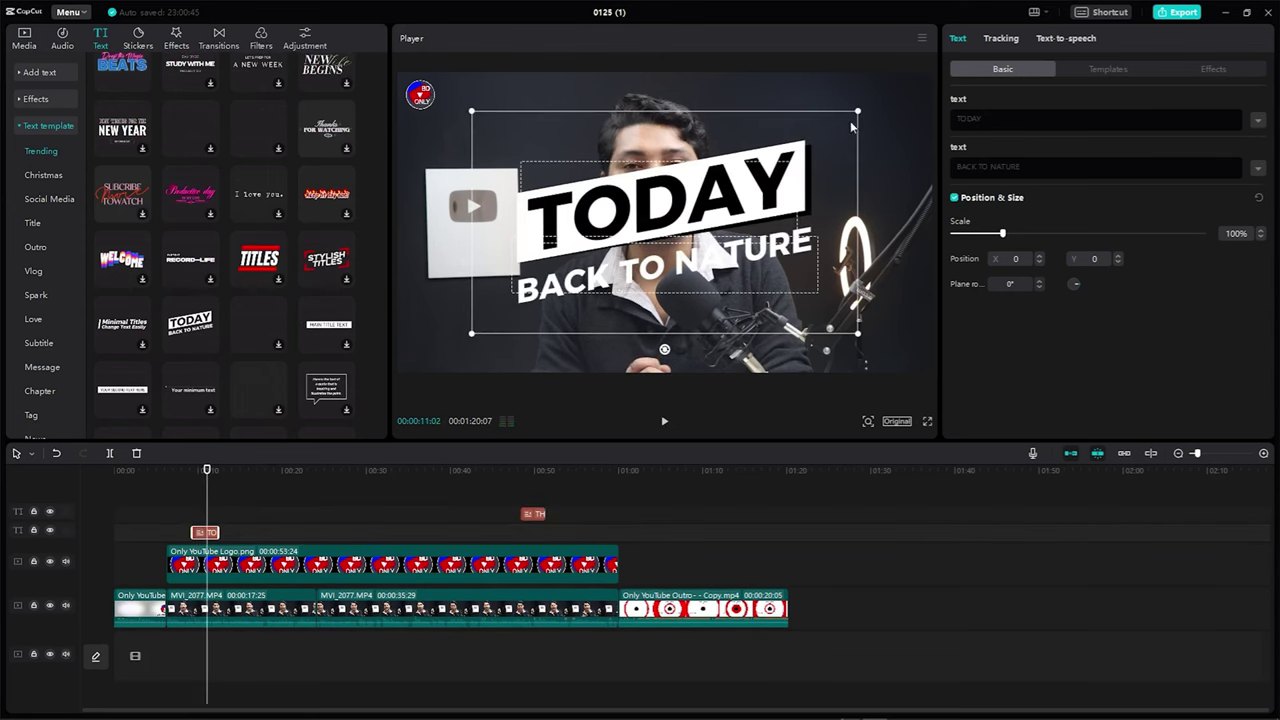
left_click_drag(858, 112, 782, 172)
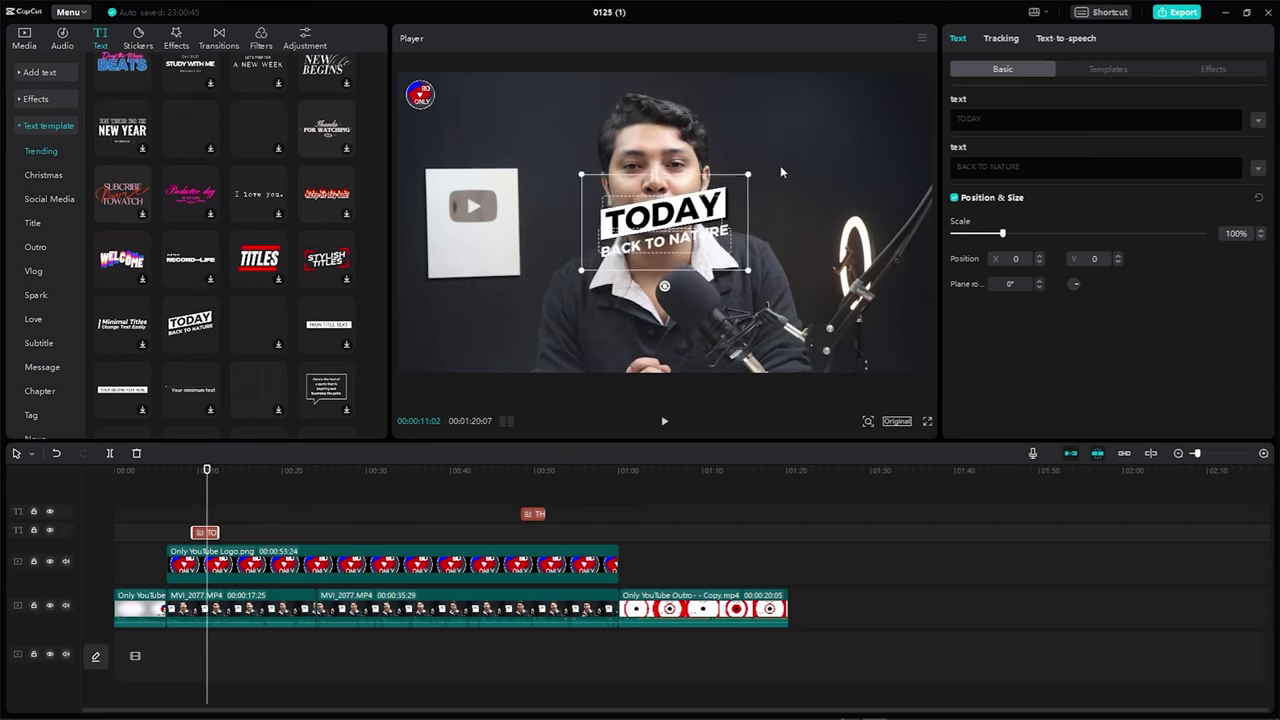
left_click_drag(675, 188, 487, 304)
Step: Replace the template's TODAY line with the presenter's full name
double_click(478, 327)
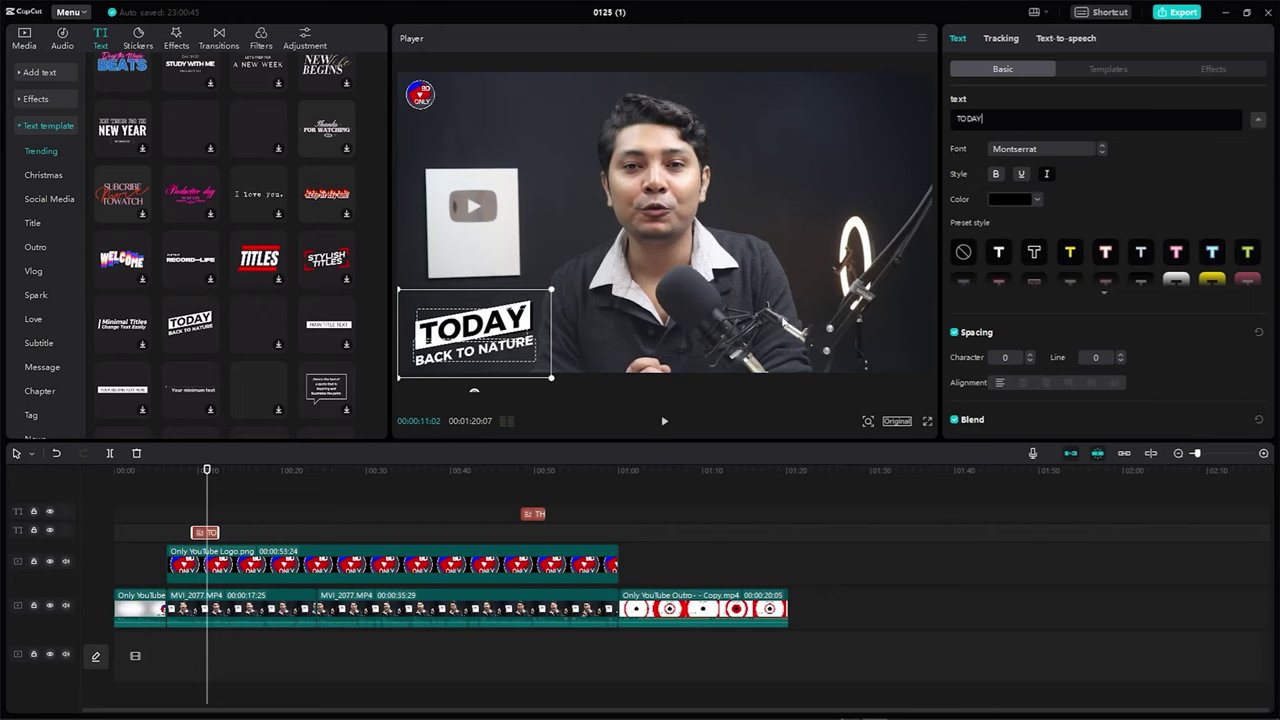
key("ctrl+a")
type("E")
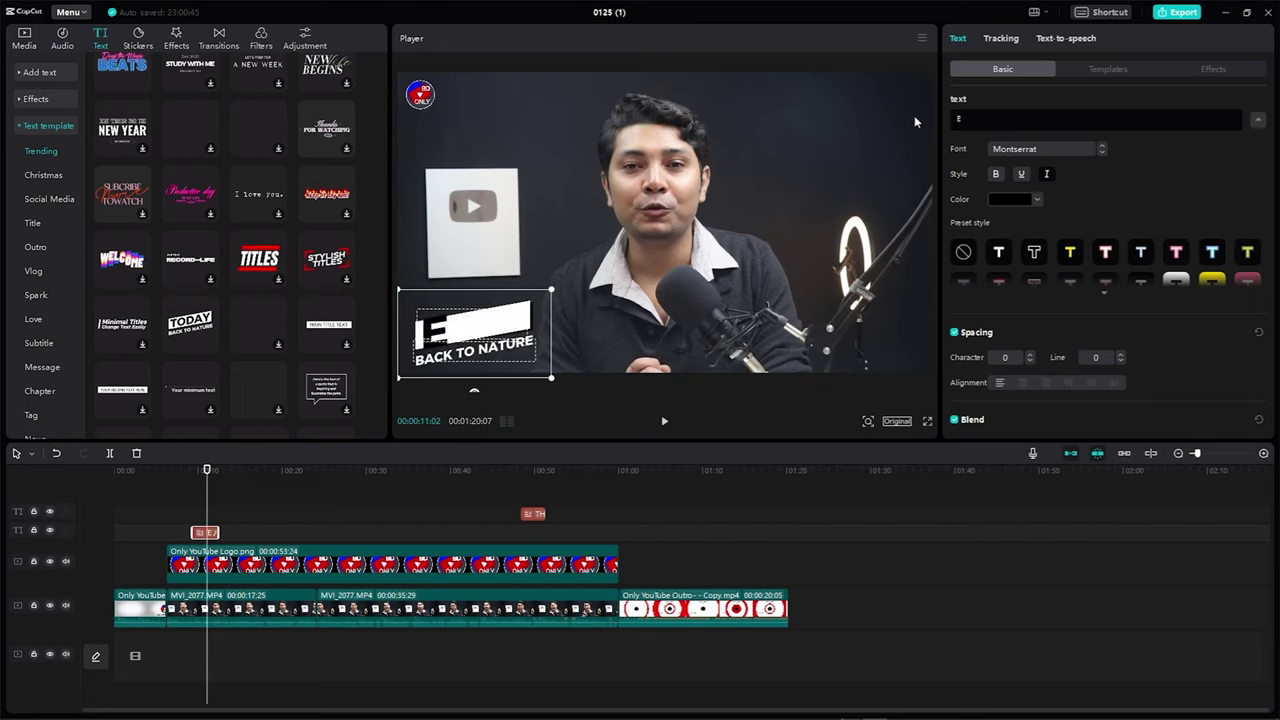
type("stiak Khan")
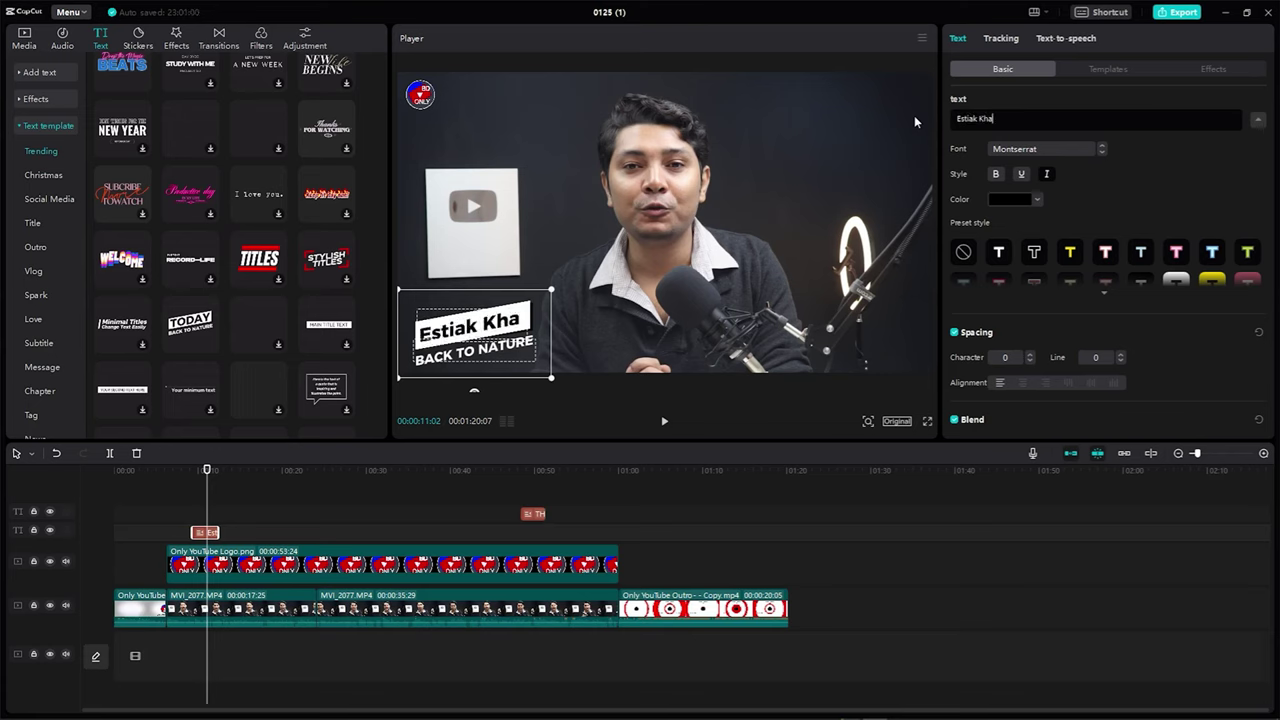
left_click(586, 328)
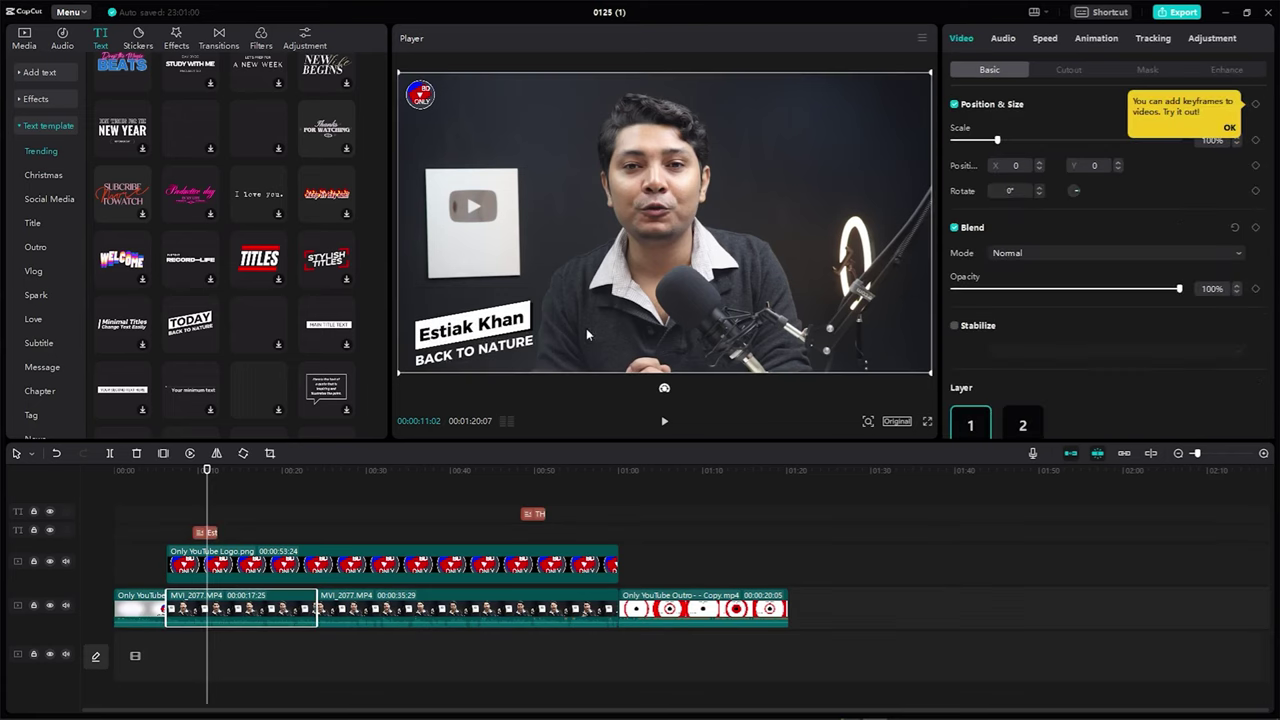
Step: Replace the template's BACK TO NATURE line with "Content Creator"
left_click(469, 355)
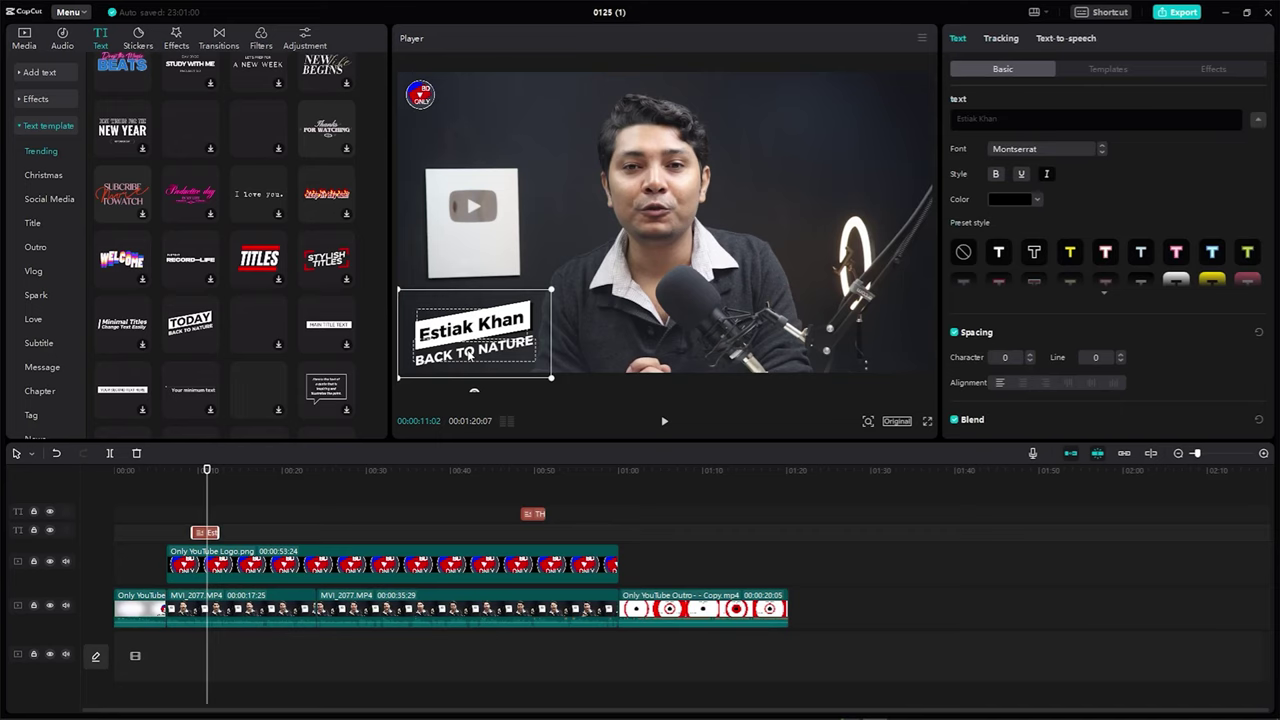
left_click(469, 355)
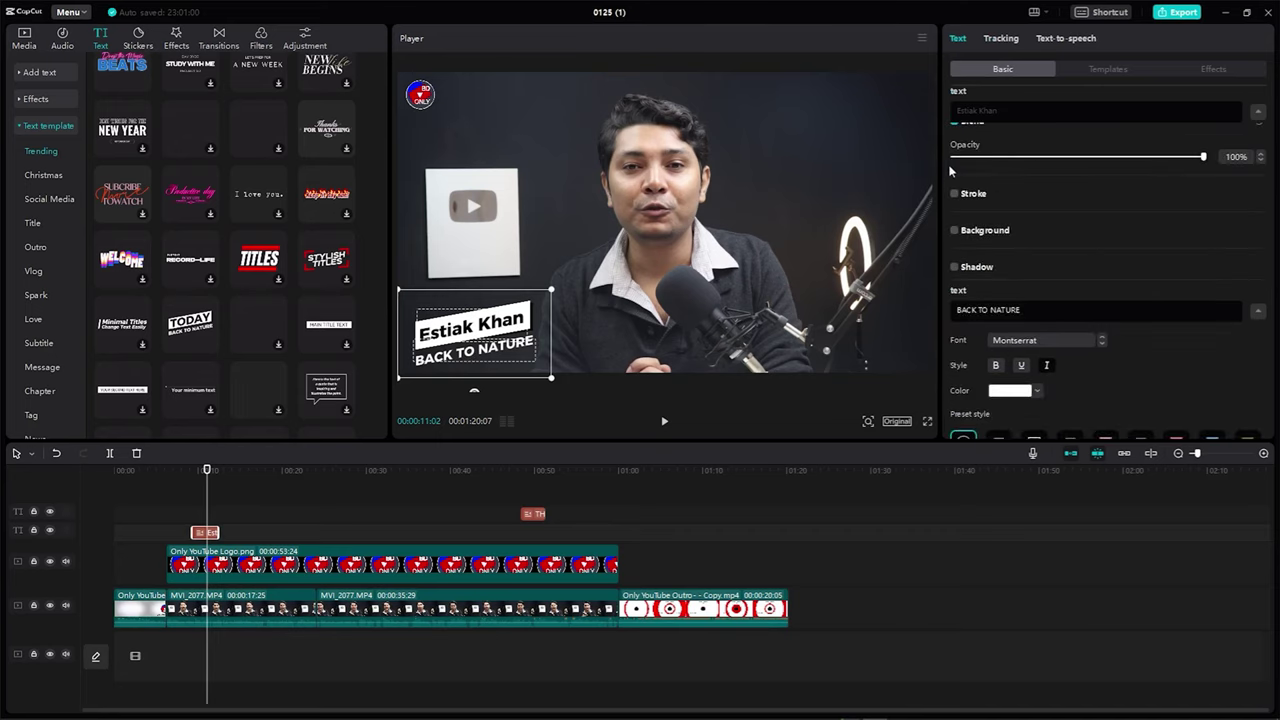
key("ctrl+a")
key("BackSpace")
type("Content Creator")
left_click(862, 268)
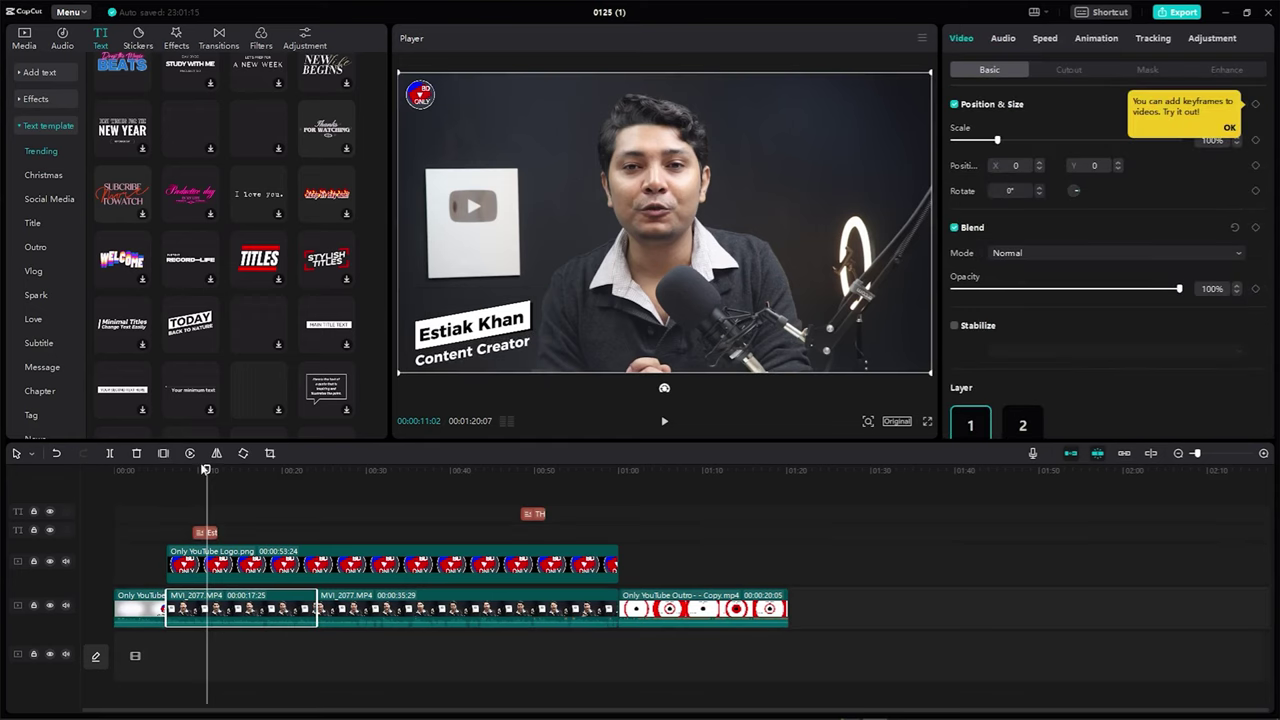
Step: Play back the section around the name title from shortly before it appears
left_click_drag(207, 470, 180, 470)
key("space")
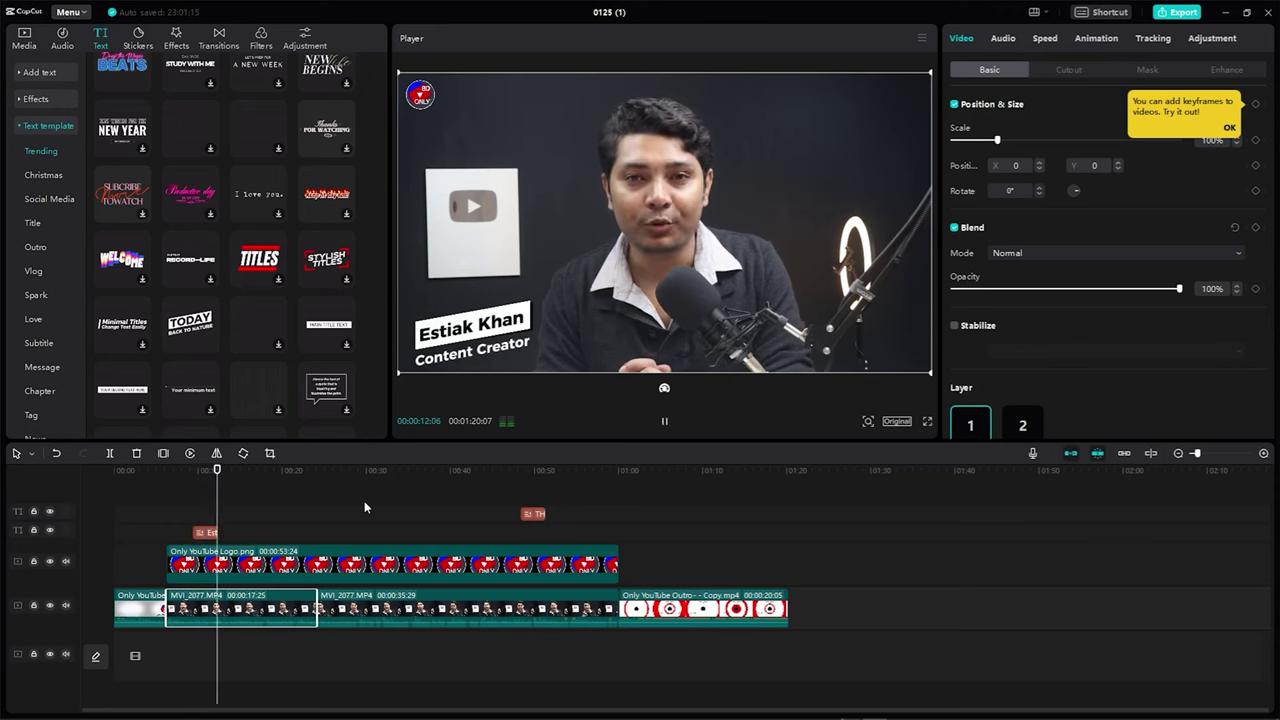
key("space")
Step: Try red as the color of the title's Content Creator line, and set it back to white
left_click(207, 532)
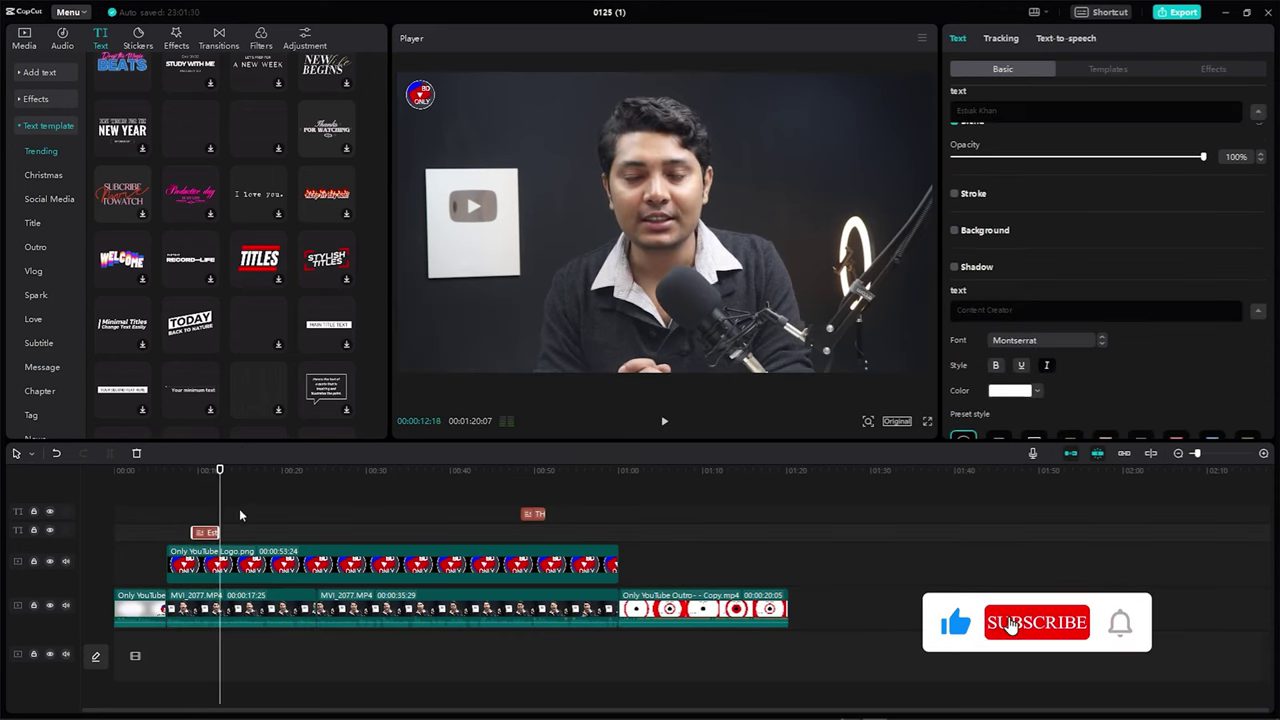
left_click_drag(214, 471, 205, 471)
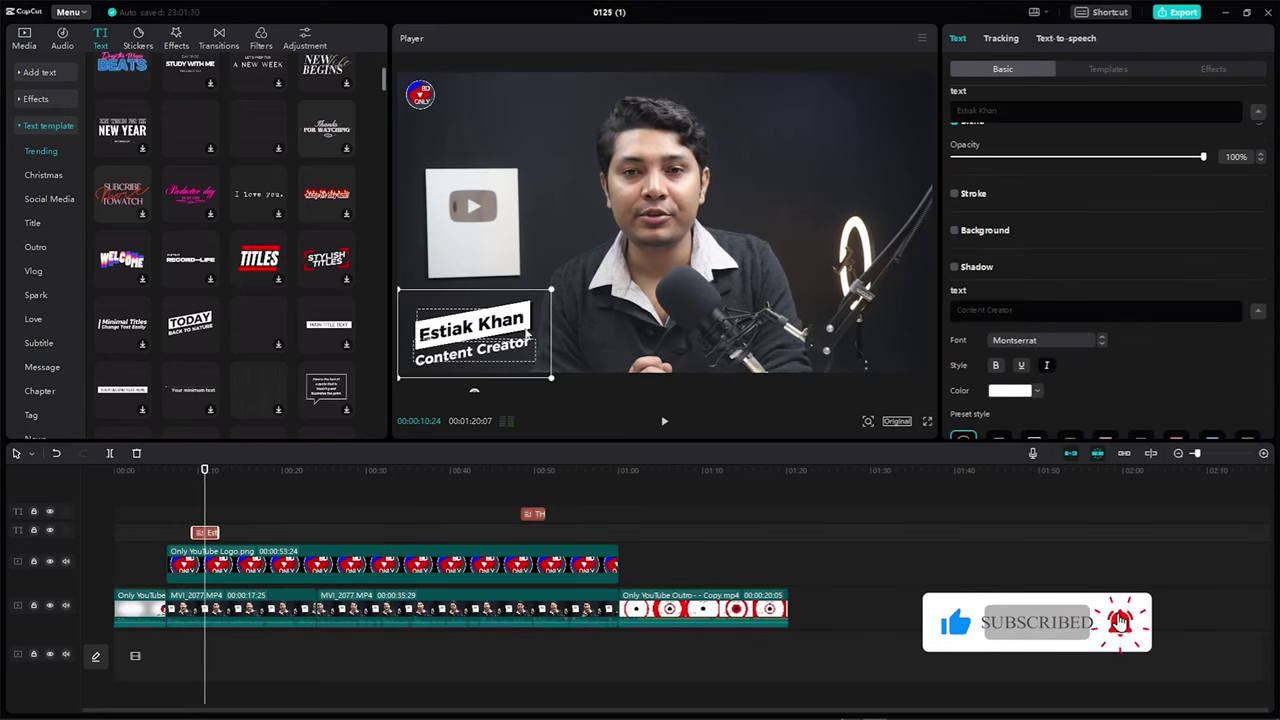
left_click(1037, 391)
left_click(1159, 413)
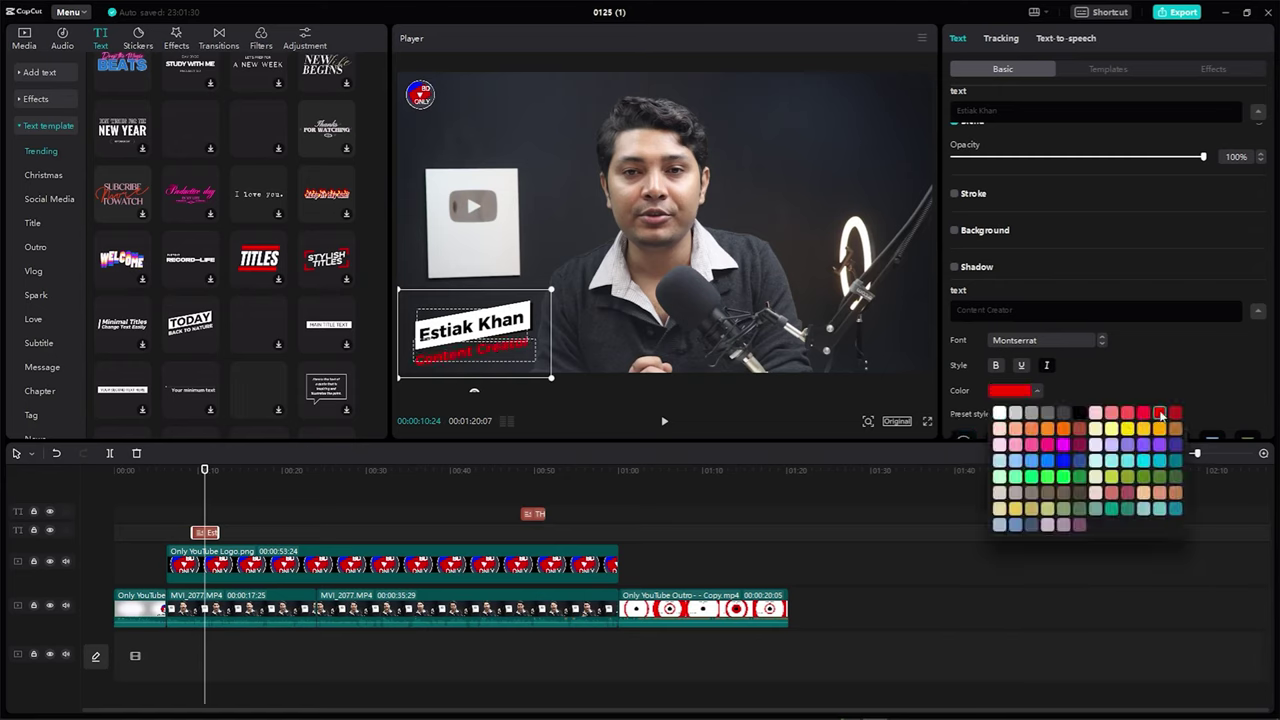
left_click(999, 413)
left_click(1134, 371)
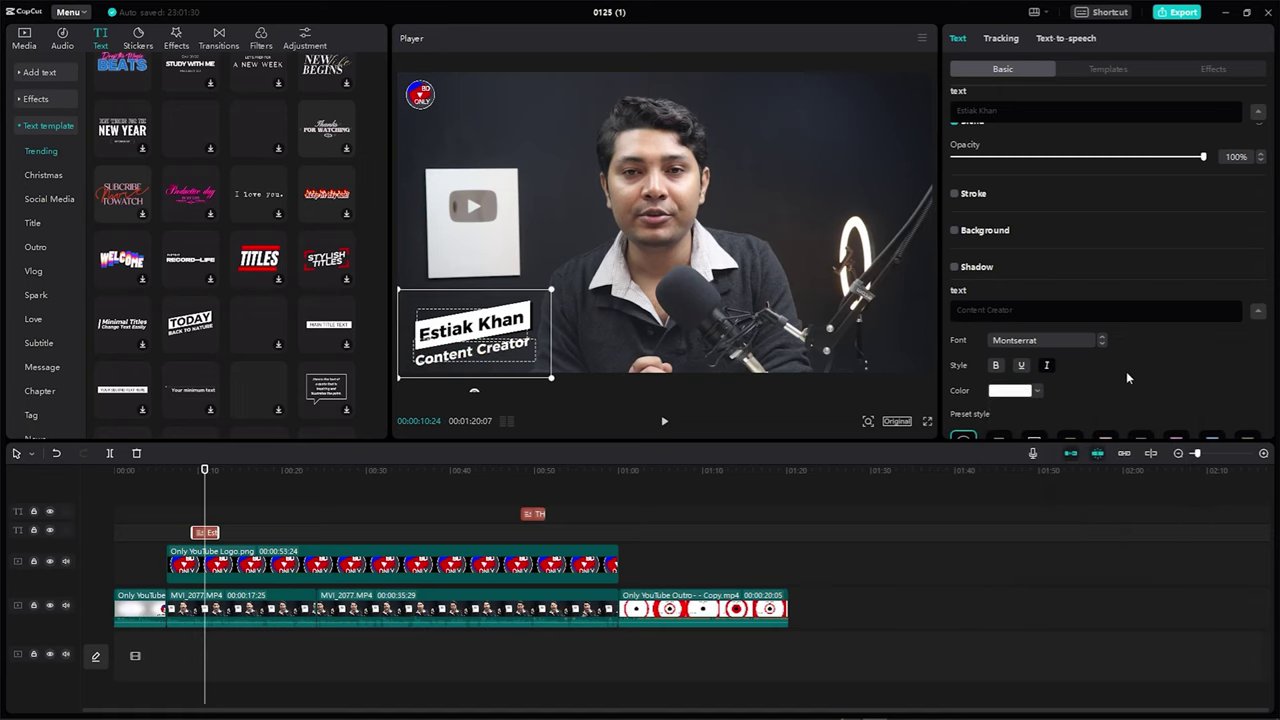
Step: Examine the title's text settings, from font, style and preset styles to blend, stroke, background and shadow
scroll(1126, 371, "down", 3)
scroll(1094, 374, "up", 4)
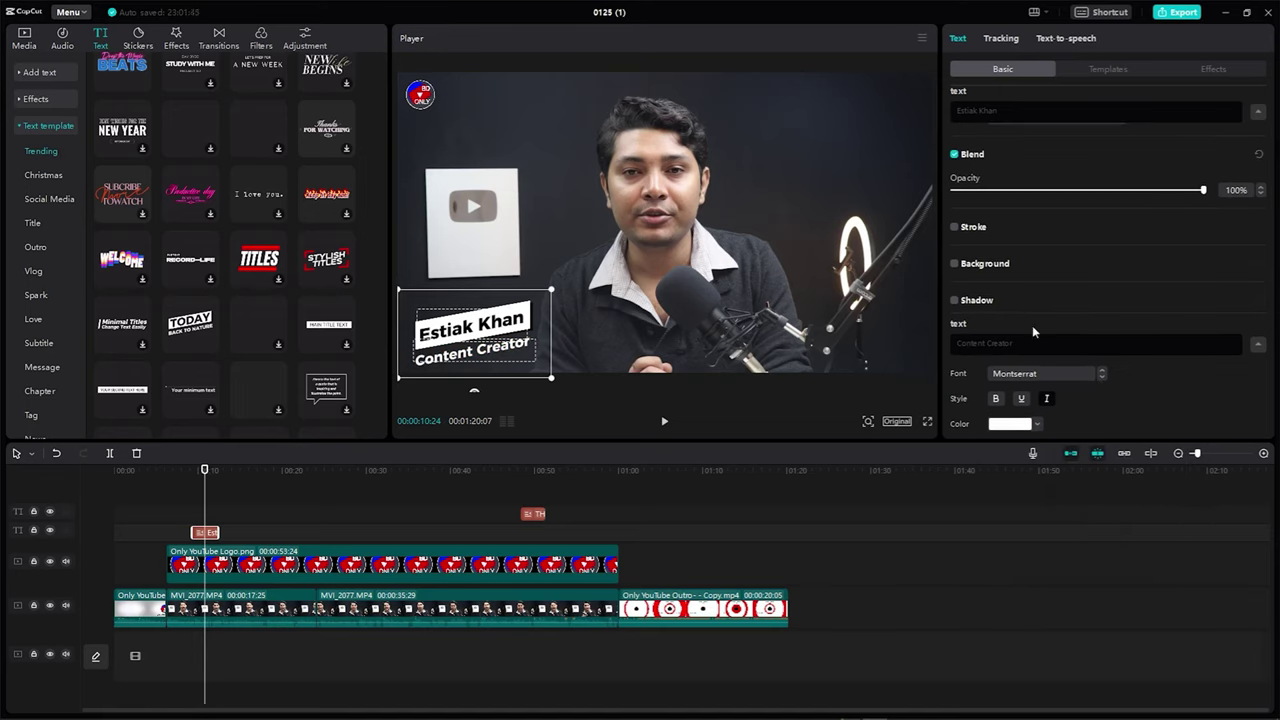
scroll(1133, 366, "down", 2)
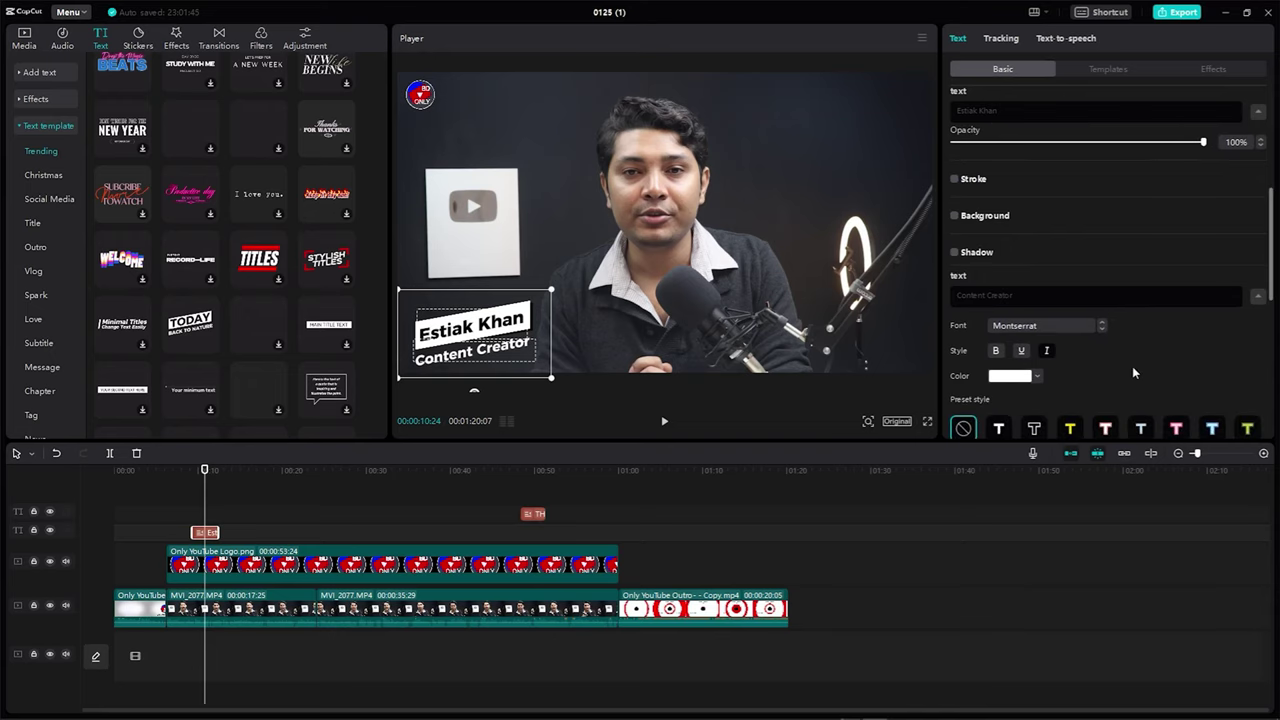
left_click(1003, 353)
scroll(1050, 355, "down", 5)
scroll(1036, 260, "up", 6)
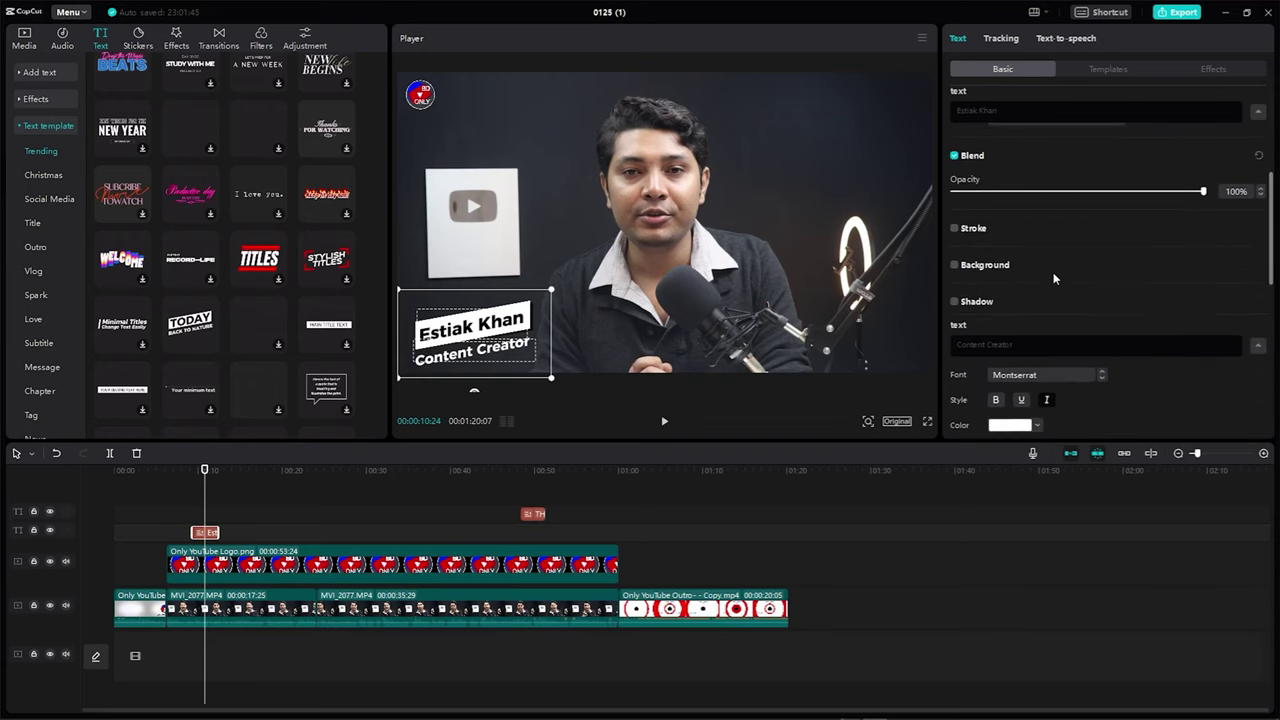
scroll(1063, 309, "down", 4)
scroll(1070, 314, "down", 5)
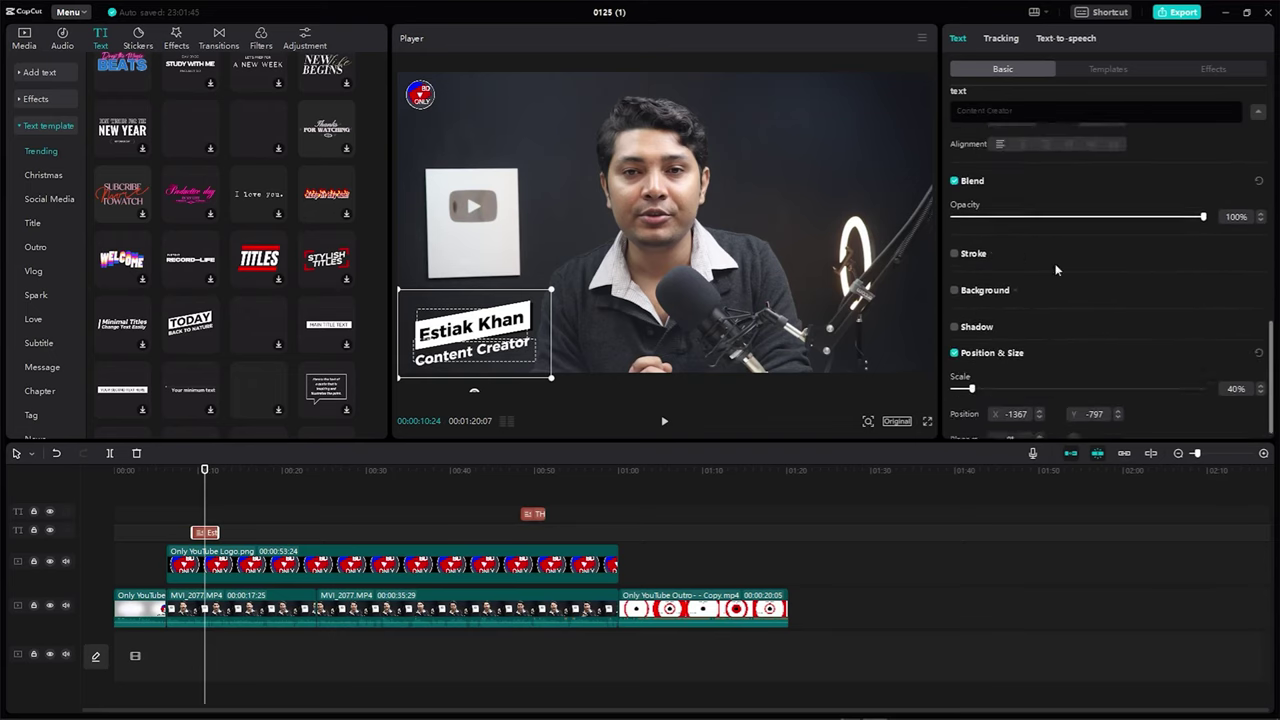
Step: Try a stroke on the title's Content Creator line, and turn it off again
left_click(955, 243)
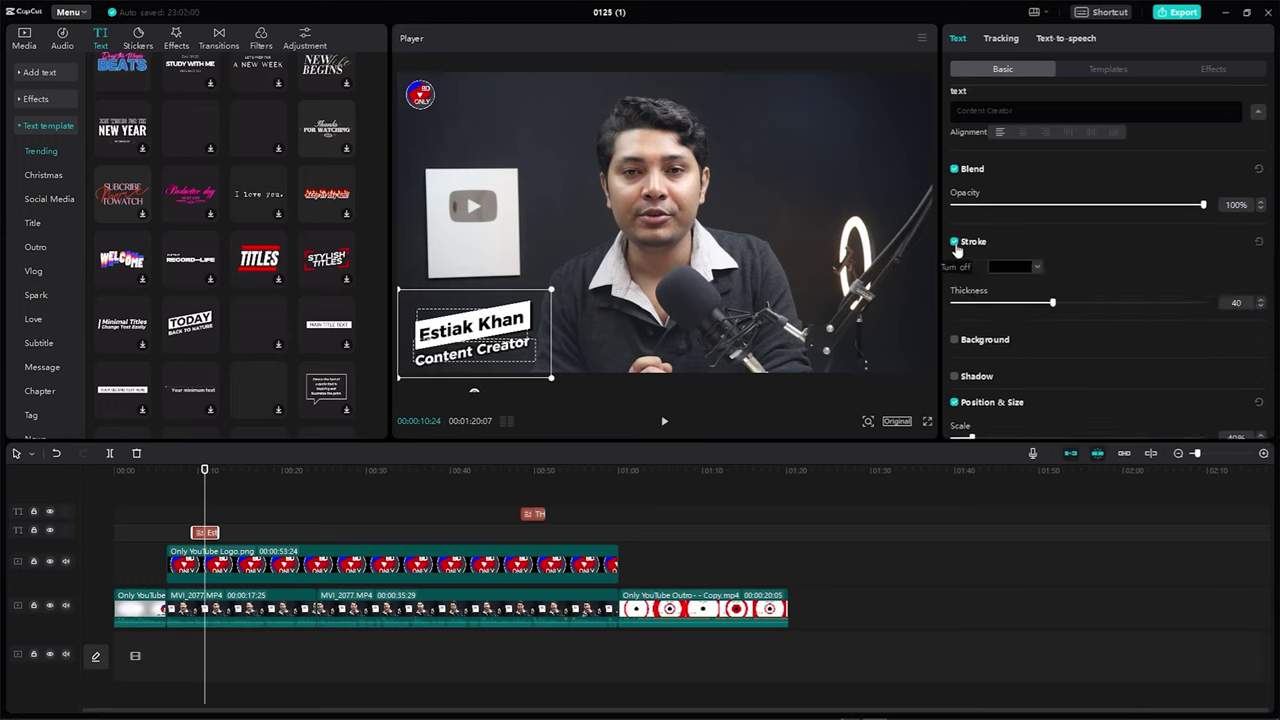
left_click(955, 243)
scroll(1030, 312, "down", 2)
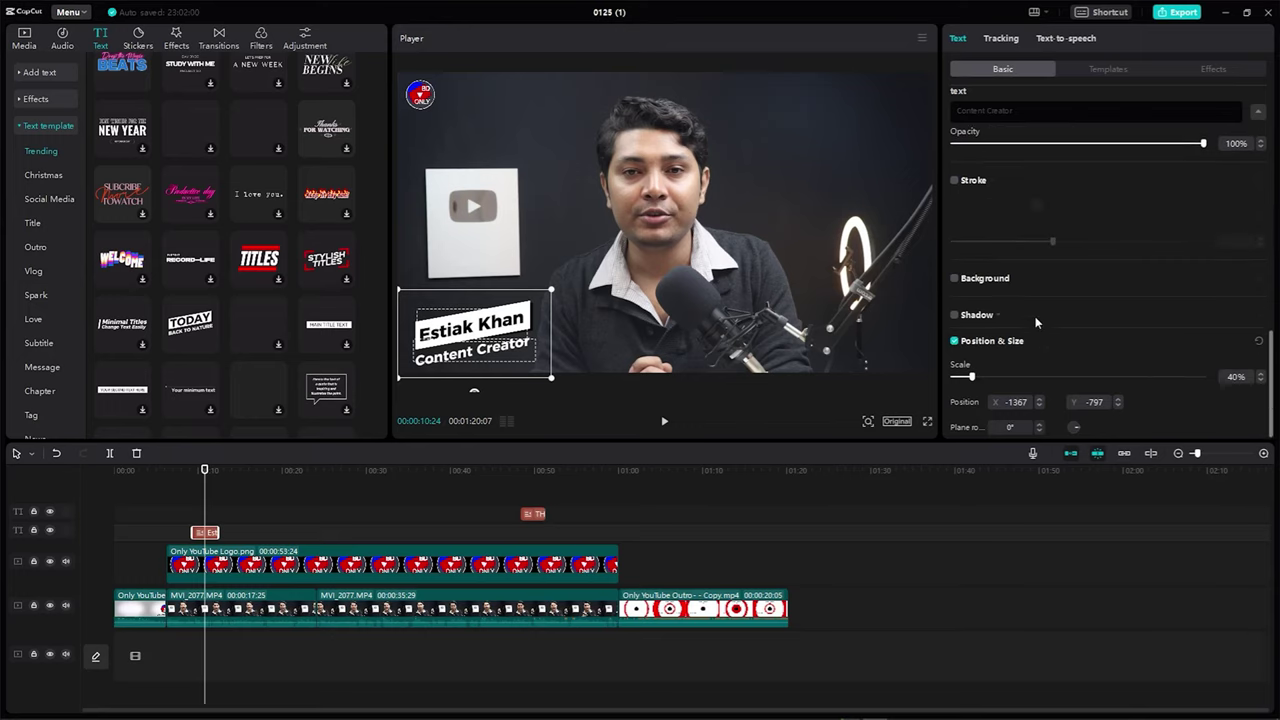
Step: Add a default text clip at about 20 seconds on the same track as the name title
left_click(563, 281)
left_click(281, 478)
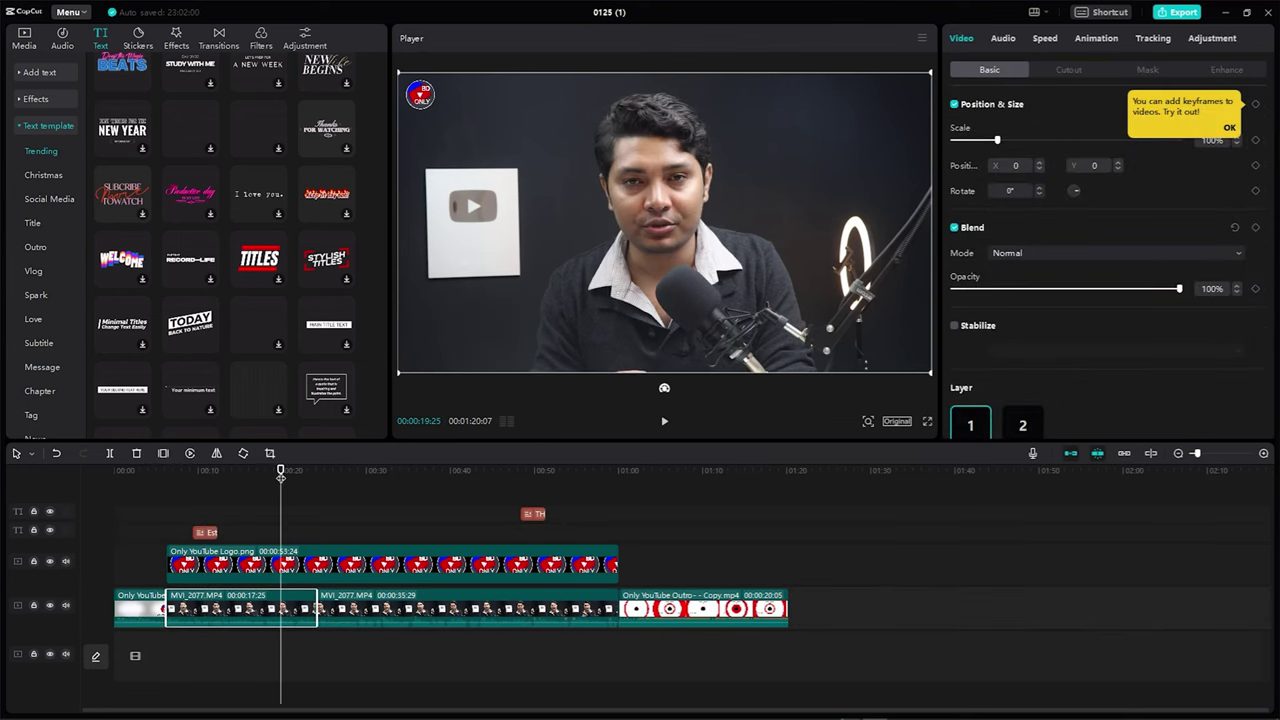
left_click(26, 78)
left_click_drag(133, 118, 288, 536)
left_click(295, 470)
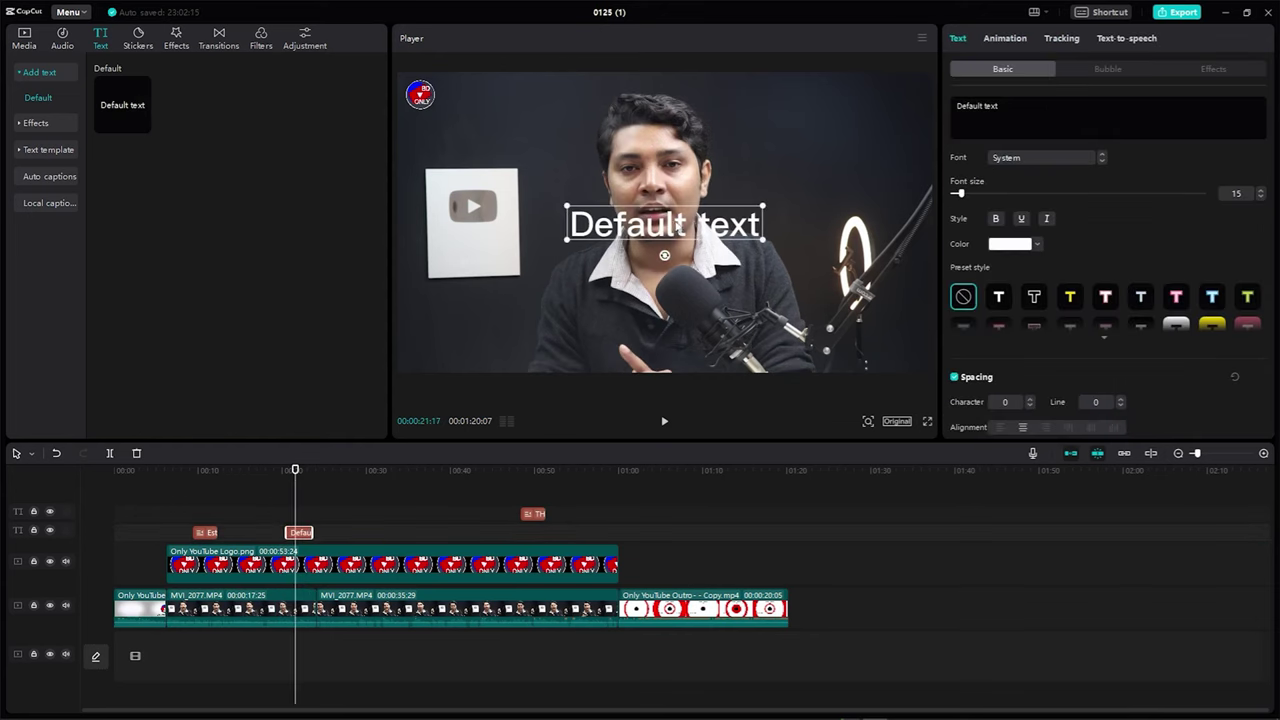
Step: Replace the default text's wording with "This is Capcut Video Editor"
double_click(662, 229)
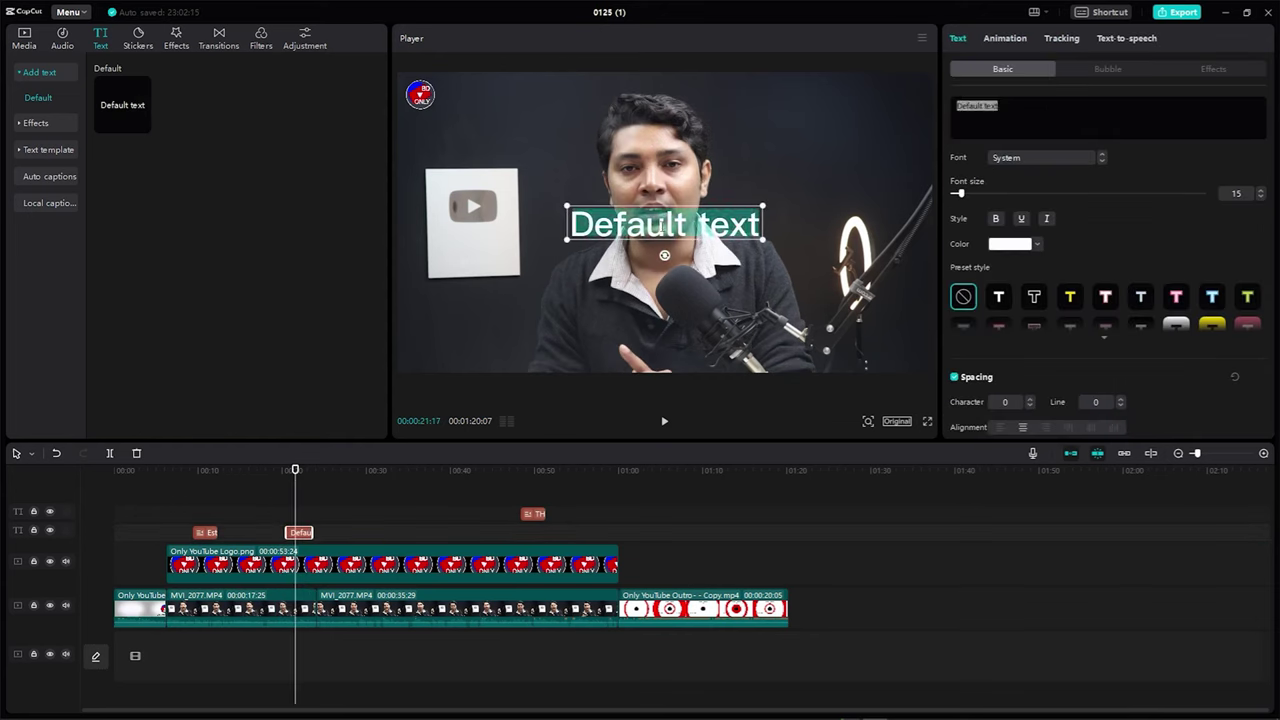
type("This is")
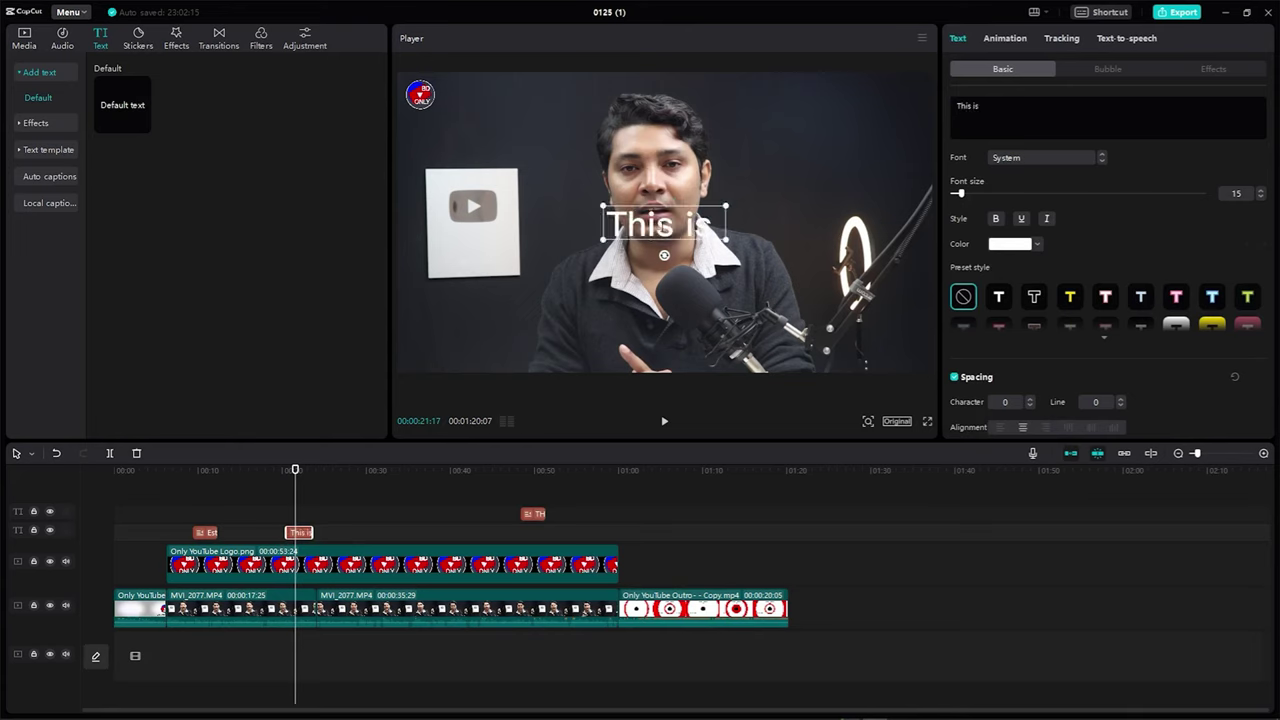
type(" Capcut Video Editor")
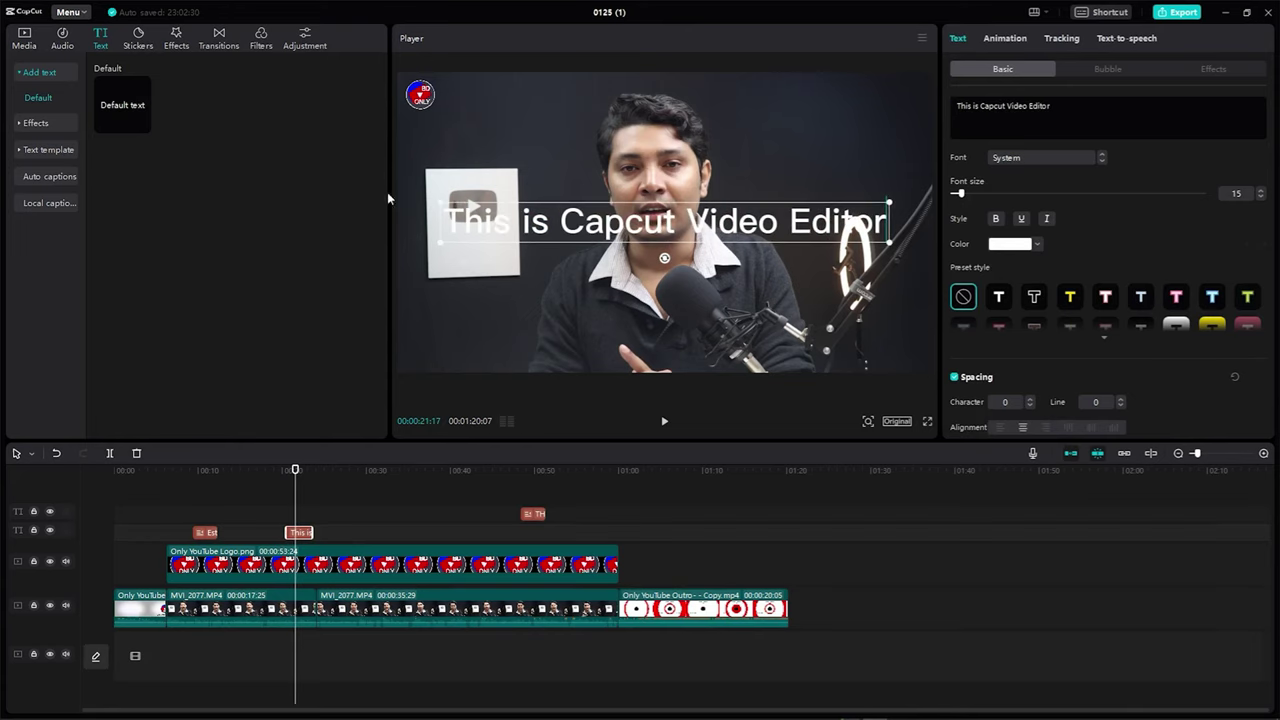
left_click(537, 336)
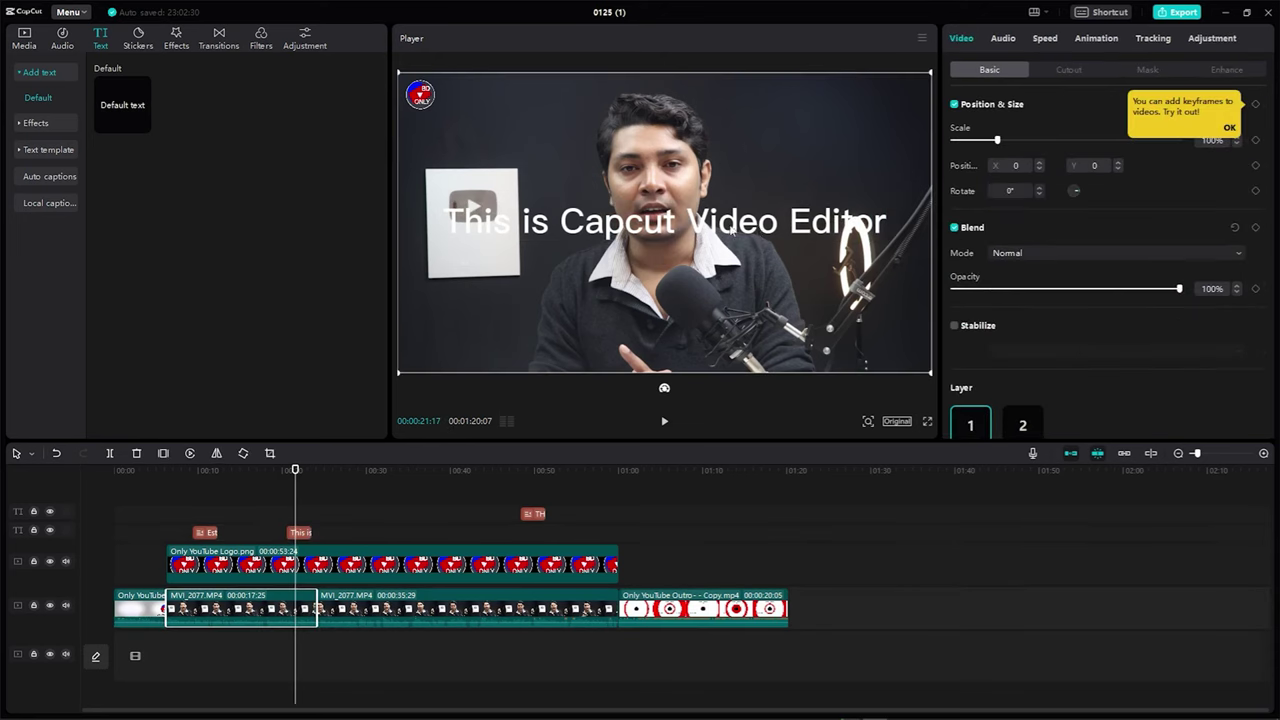
Step: Shrink the "This is Capcut Video Editor" text and place it at the bottom centre of the picture like a subtitle
left_click(731, 233)
left_click_drag(884, 207, 866, 210)
left_click_drag(660, 225, 638, 346)
mouse_move(748, 342)
left_mouse_down()
mouse_move(737, 352)
mouse_move(758, 351)
left_mouse_up()
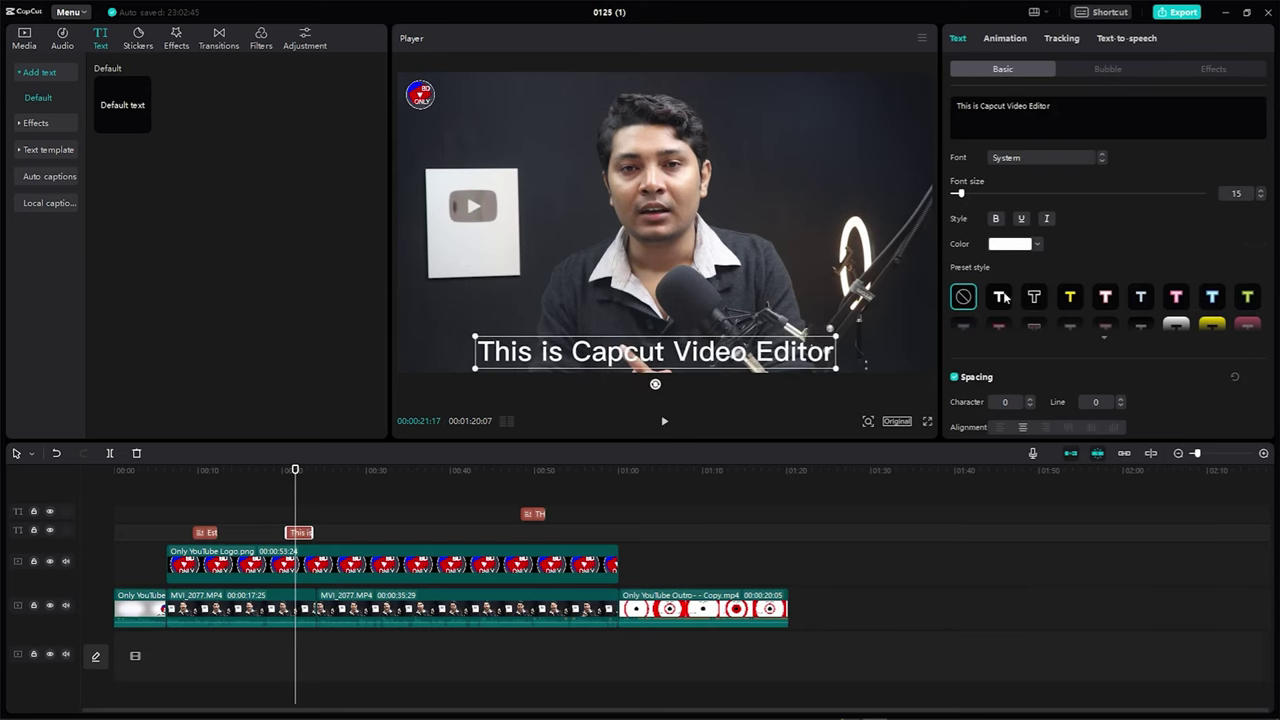
Step: Try pale yellow and dark purple as the subtitle text's color, and finish with the yellow preset style with a black outline
left_click(1069, 297)
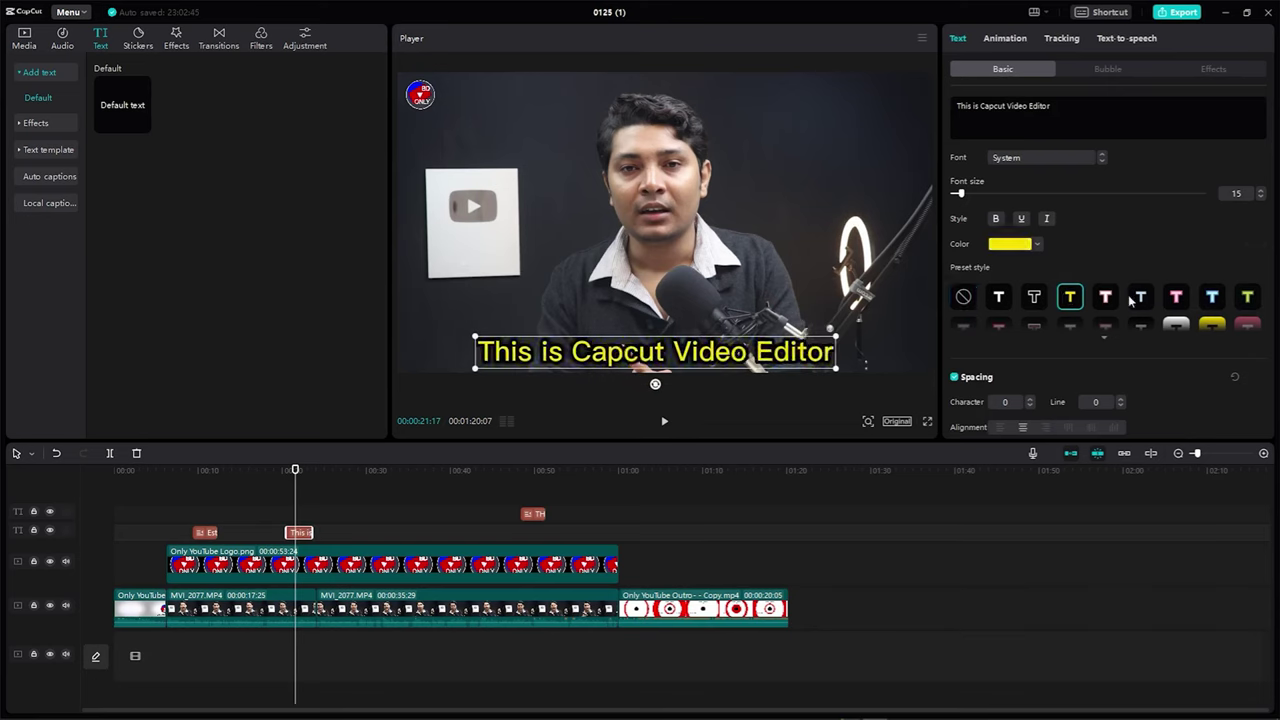
left_click(1037, 245)
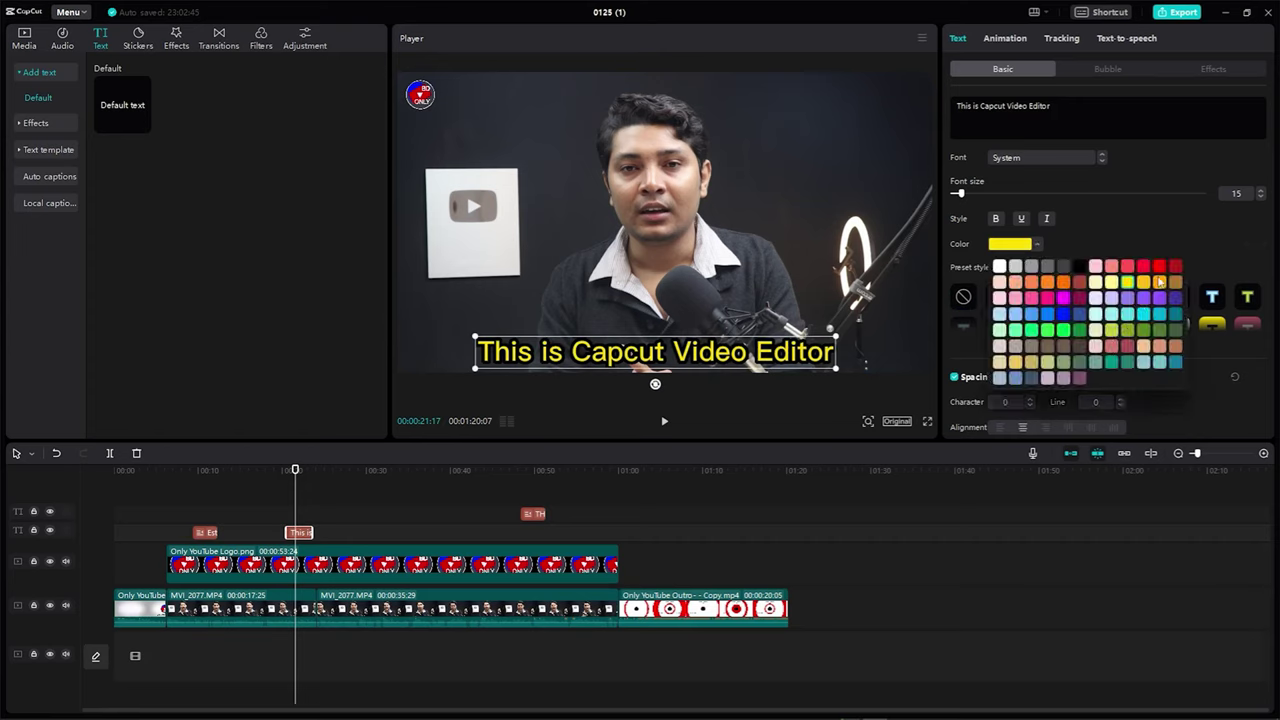
left_click(1118, 285)
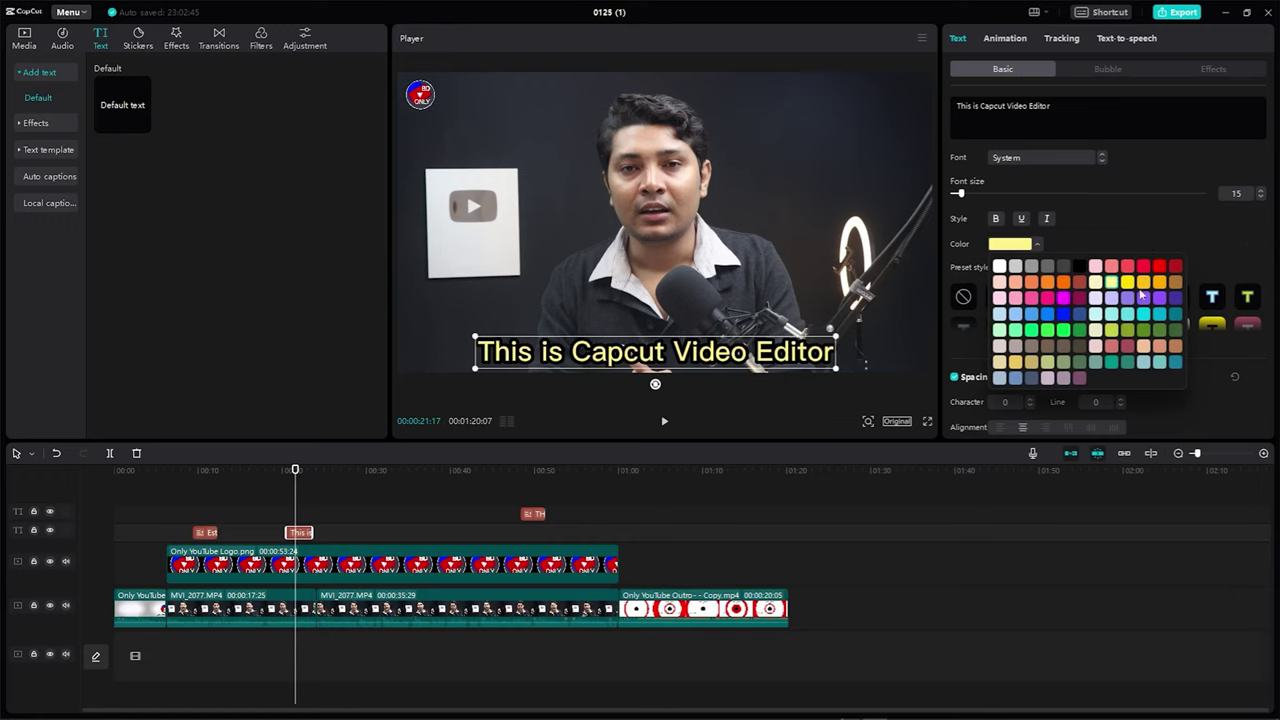
left_click(1171, 301)
left_click(1195, 265)
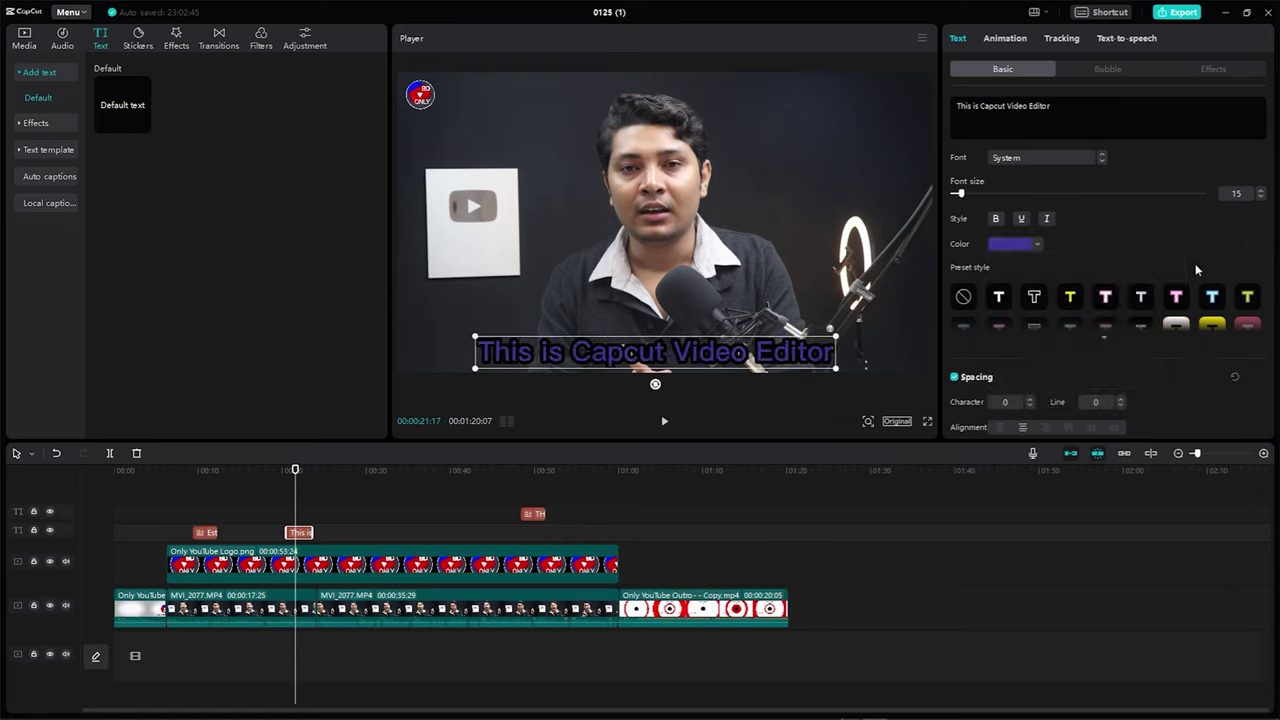
left_click(1069, 295)
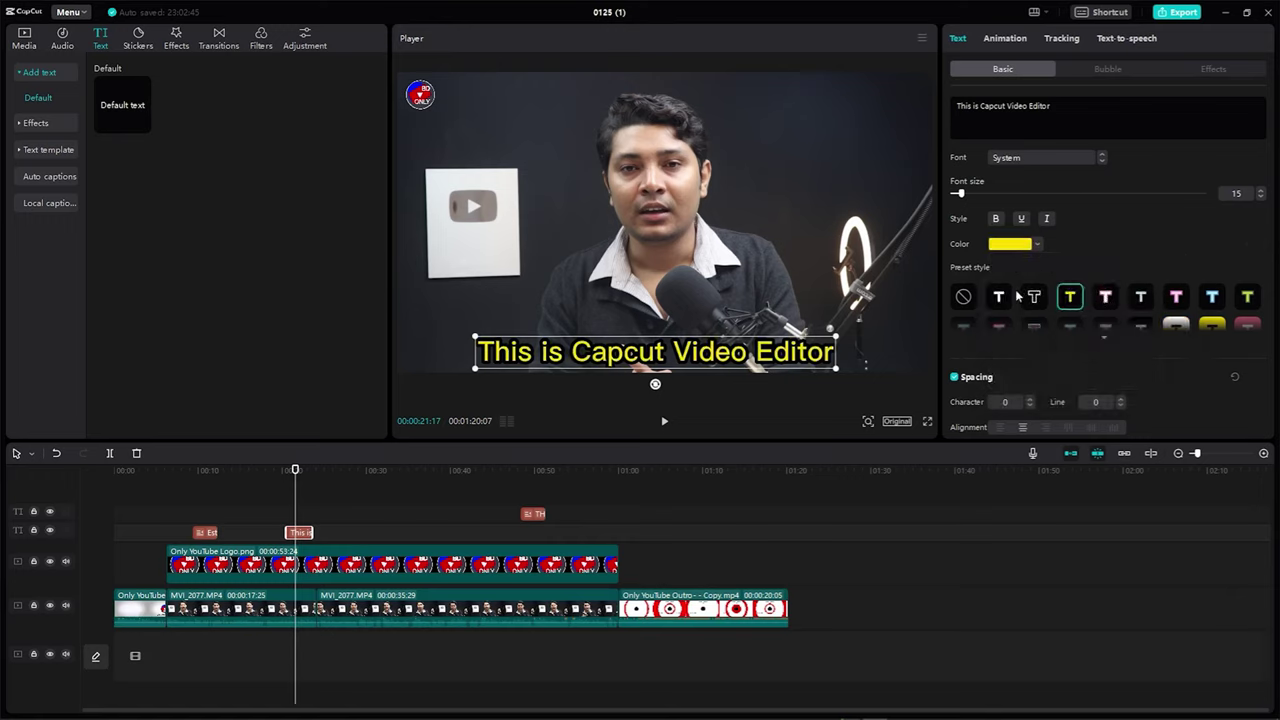
Step: Enable a background behind the "This is Capcut Video Editor" subtitle text and set its color to white
scroll(1015, 365, "down", 1)
scroll(996, 372, "down", 4)
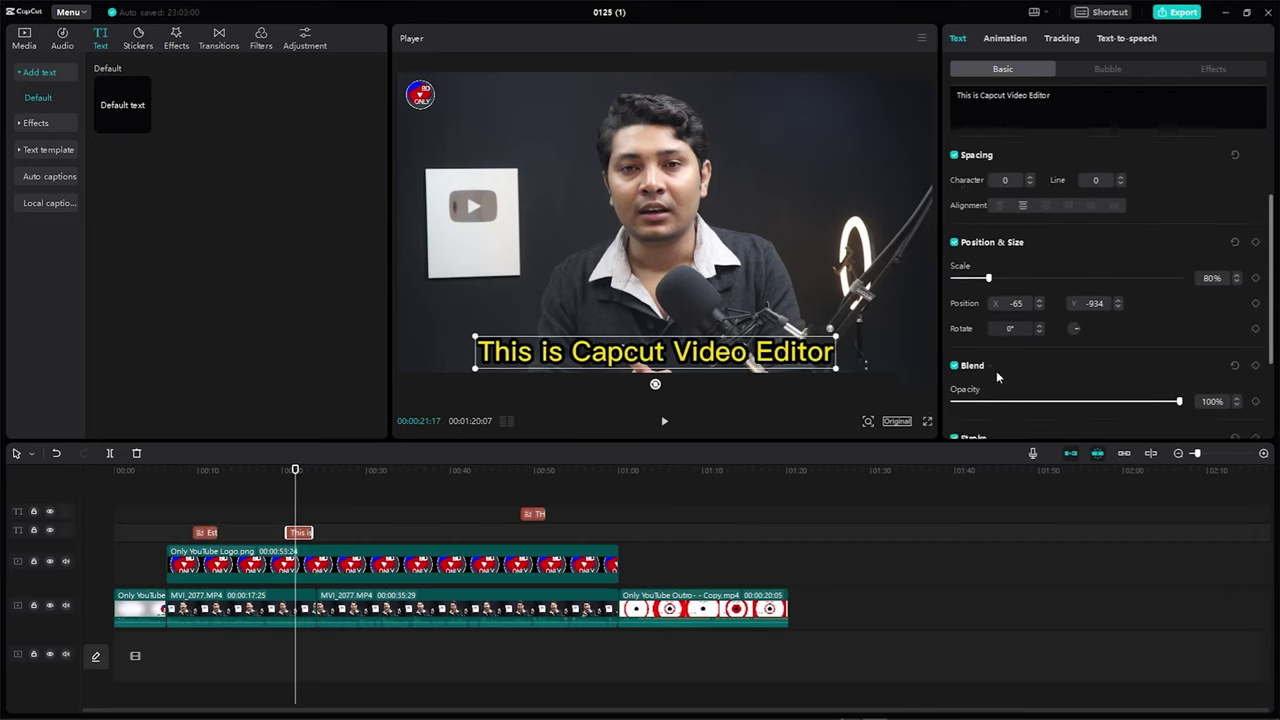
scroll(996, 370, "down", 1)
scroll(1015, 290, "down", 2)
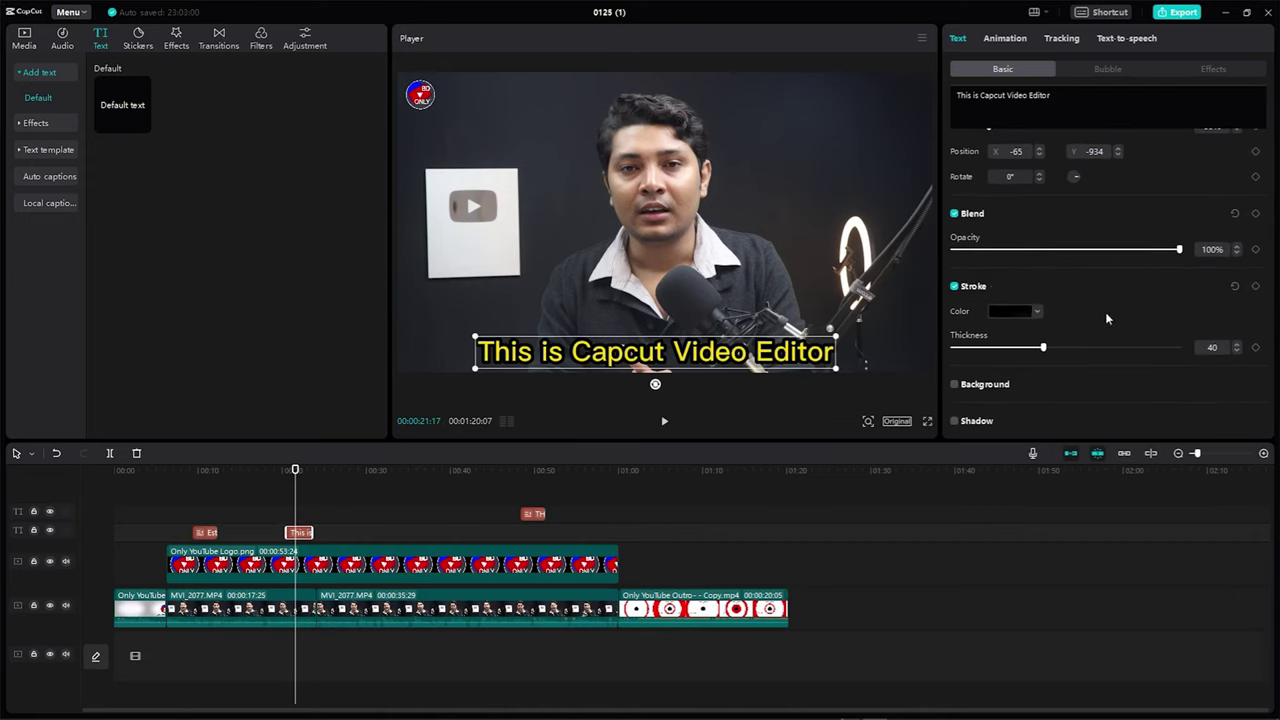
left_click(954, 385)
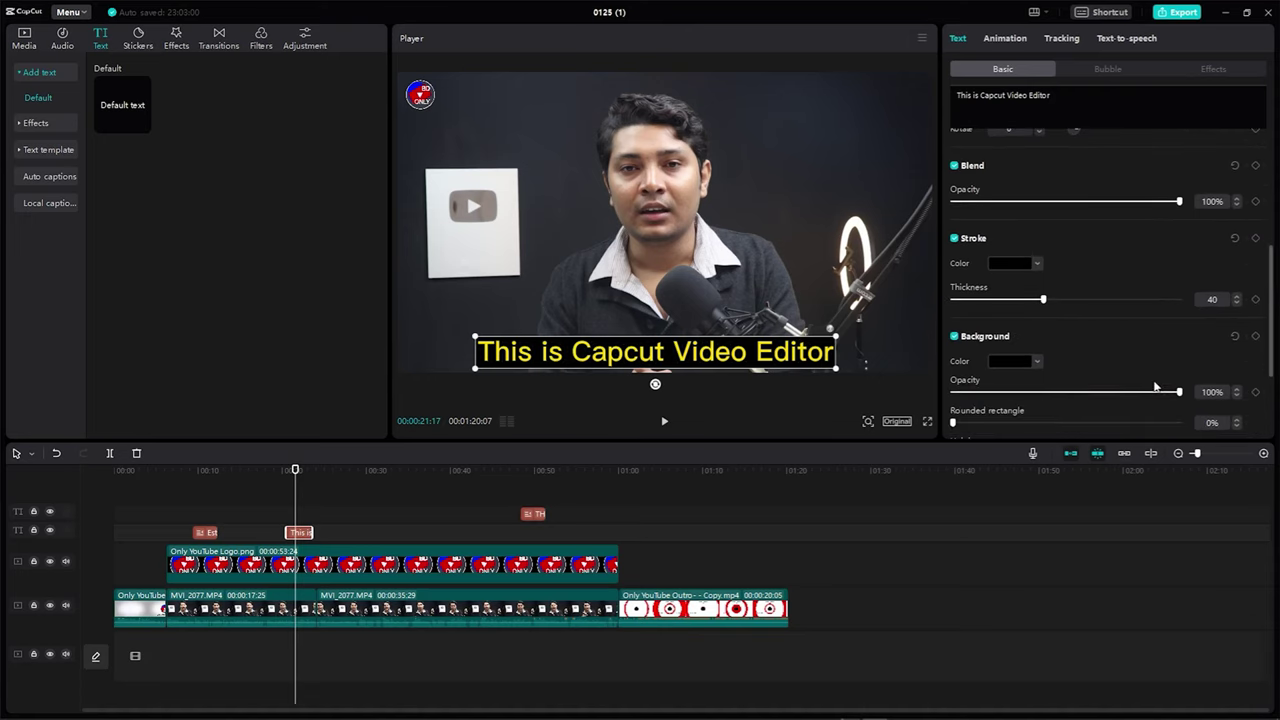
left_click(1010, 360)
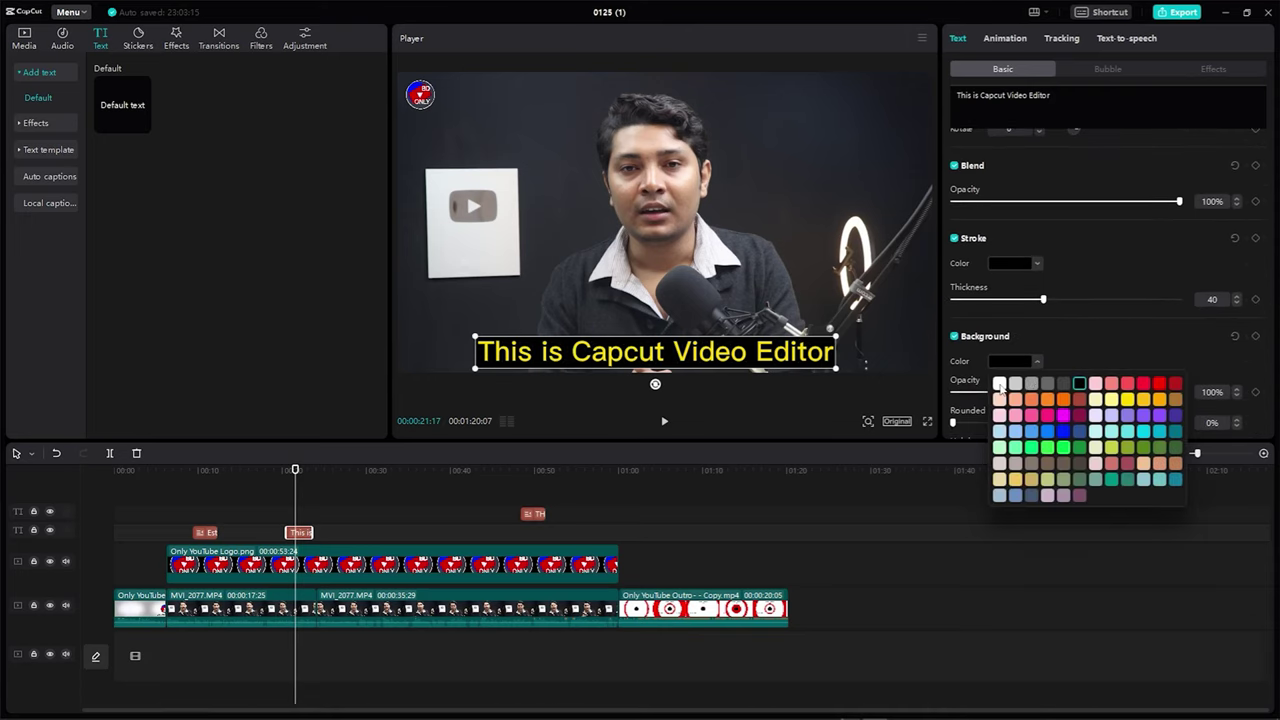
left_click(1000, 385)
scroll(966, 240, "up", 1)
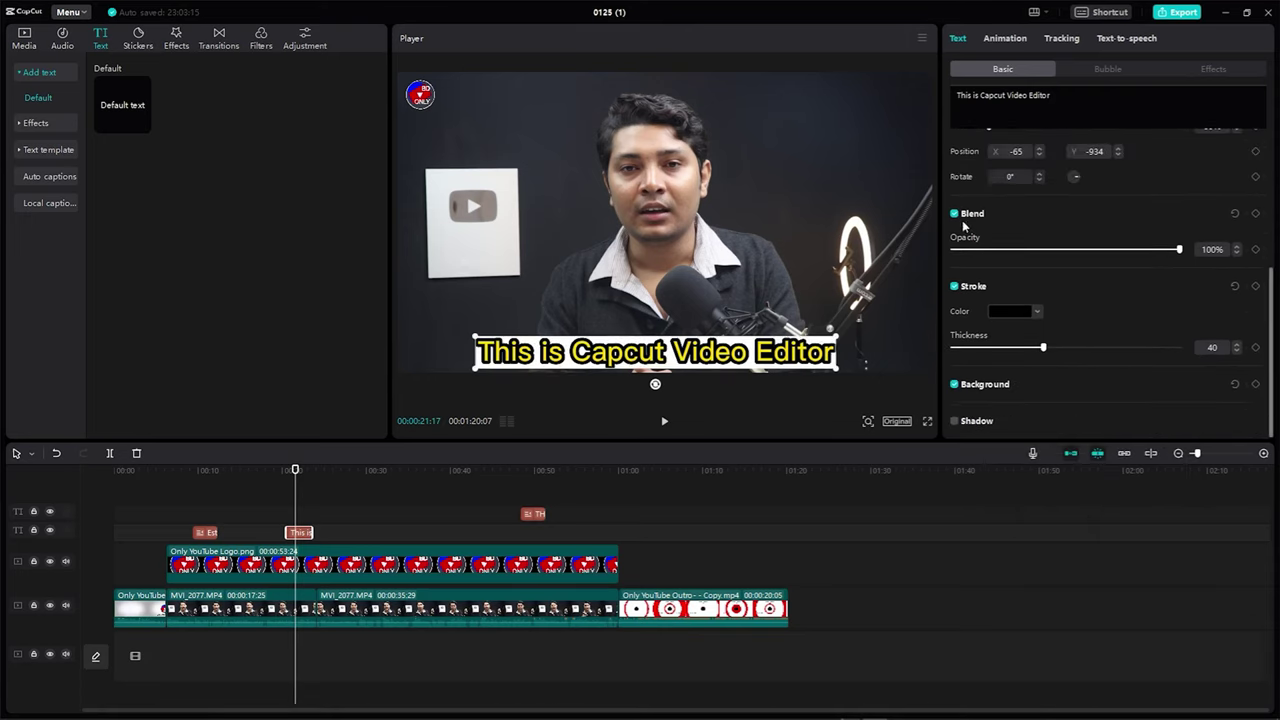
Step: Toggle the subtitle text's stroke off and back on, and reduce the stroke thickness
left_click(954, 287)
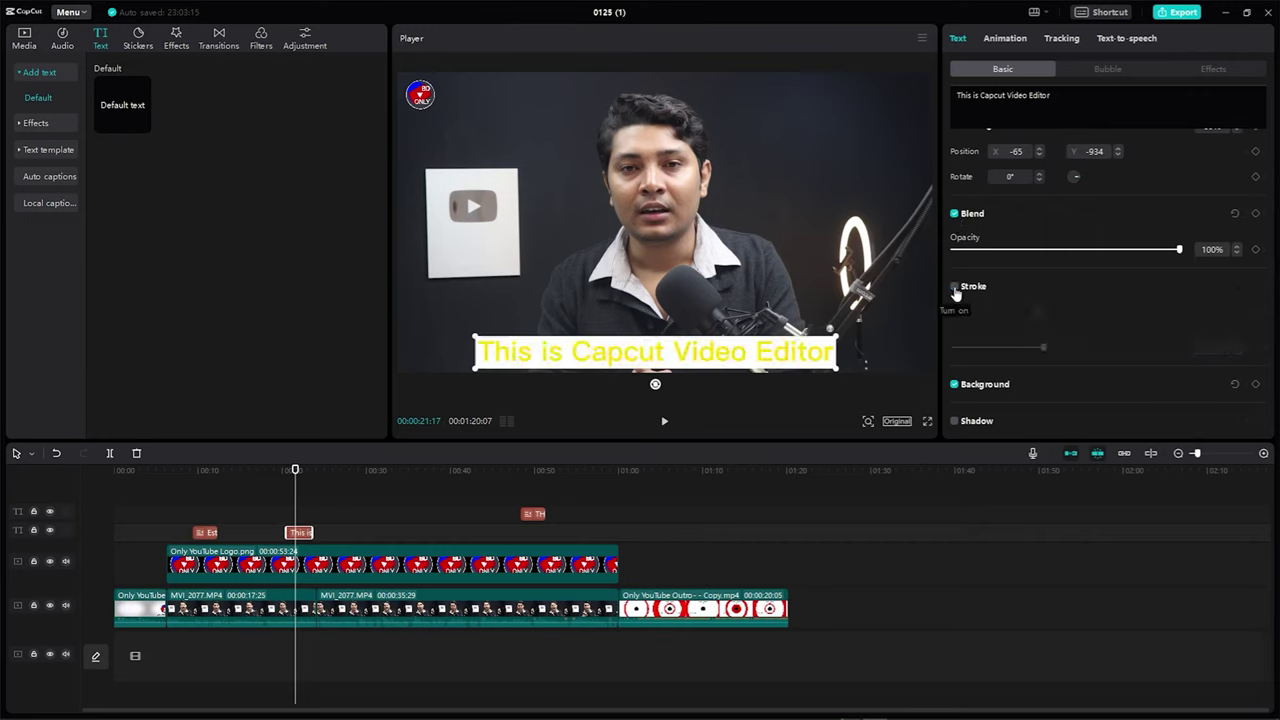
left_click(954, 287)
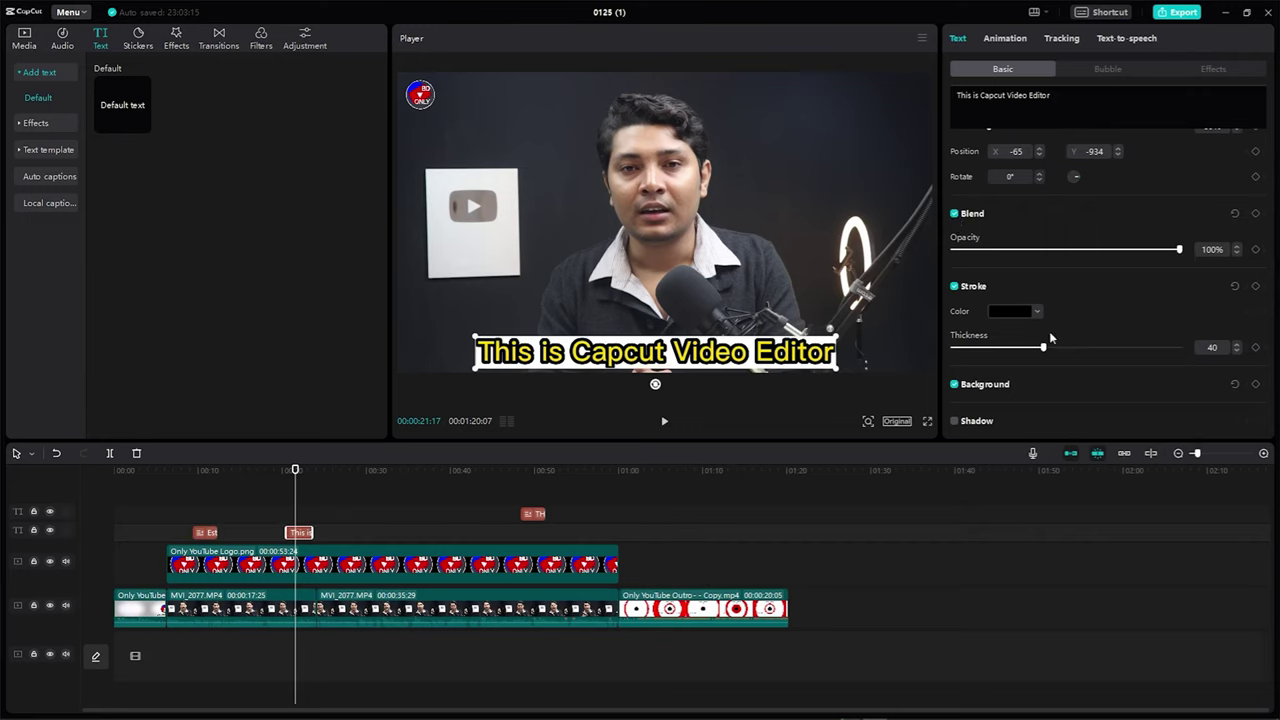
left_click_drag(1043, 350, 977, 351)
Step: Add another default text clip at about 28 seconds on the subtitle's track and move it to position X -177, Y -577
left_click(372, 500)
left_click_drag(372, 470, 364, 470)
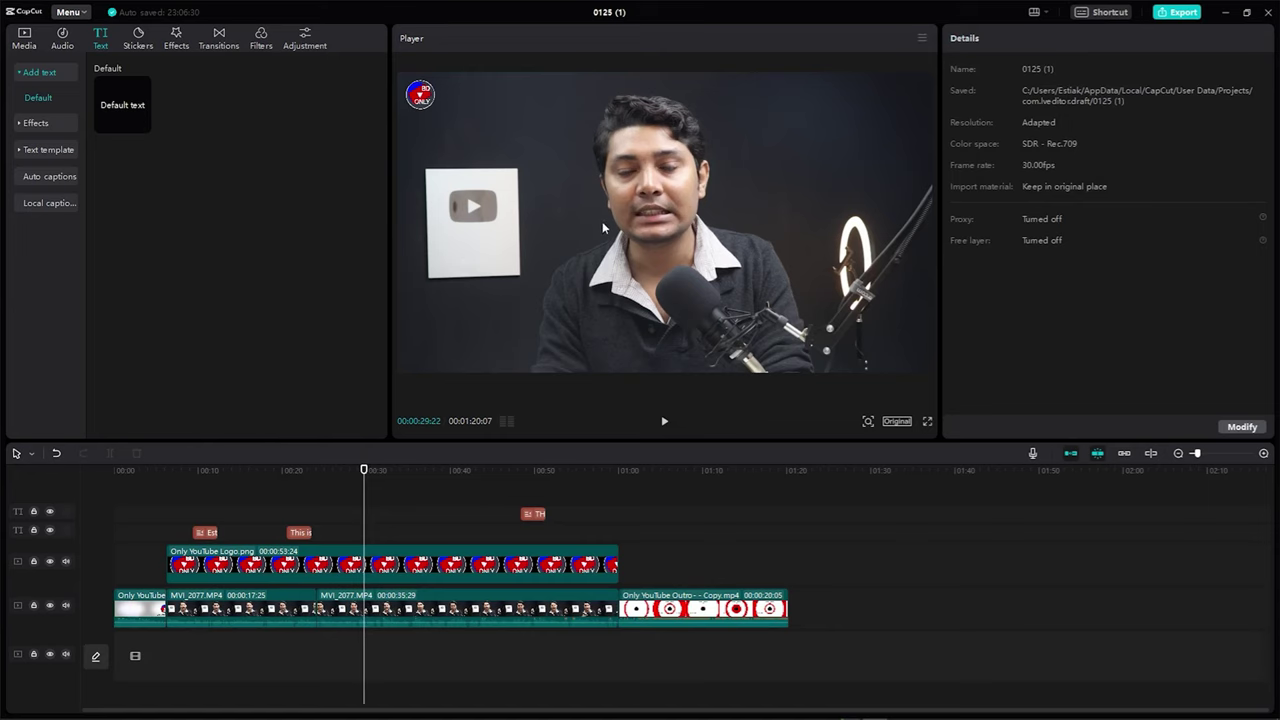
left_click_drag(363, 472, 349, 472)
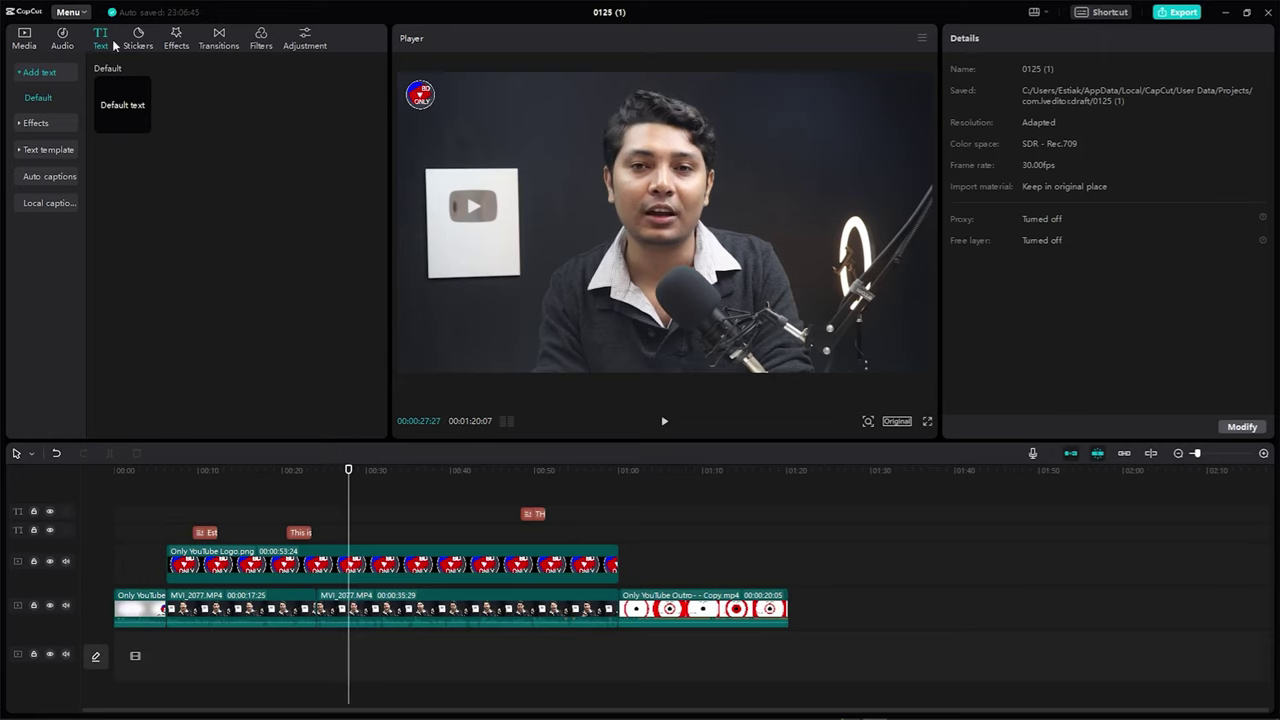
left_click_drag(122, 108, 357, 537)
left_click(358, 470)
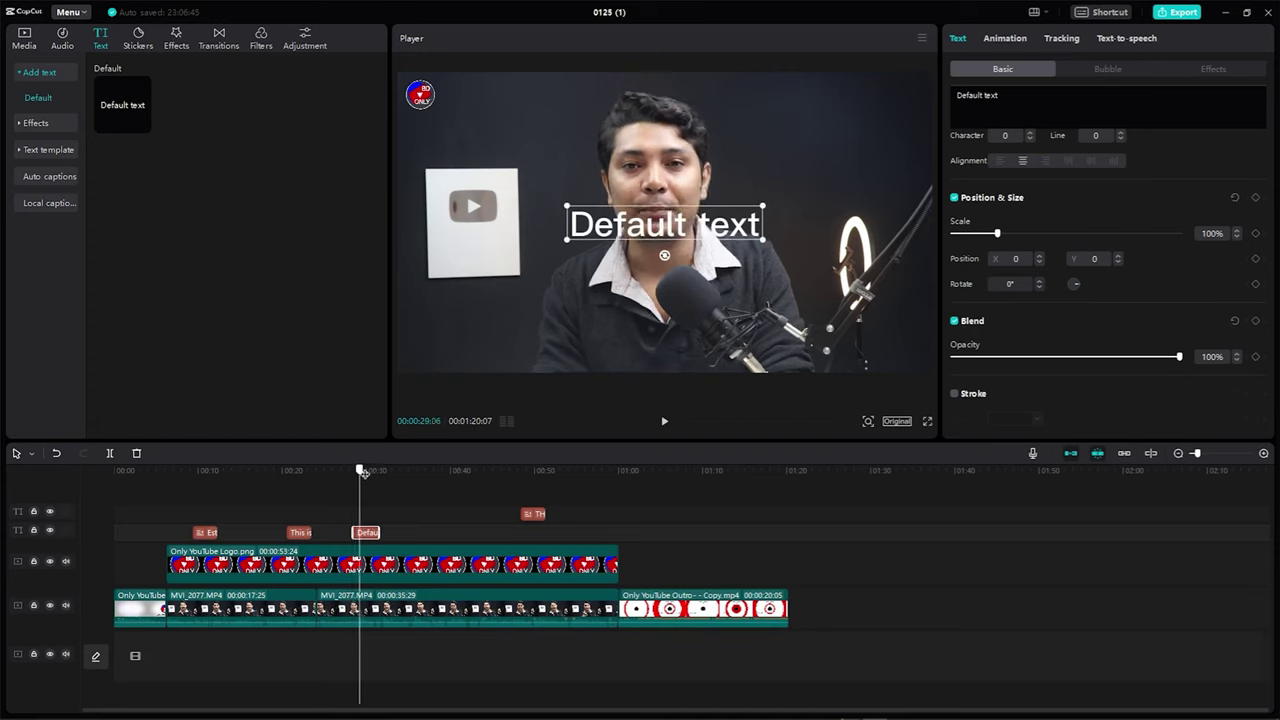
left_click_drag(662, 229, 638, 309)
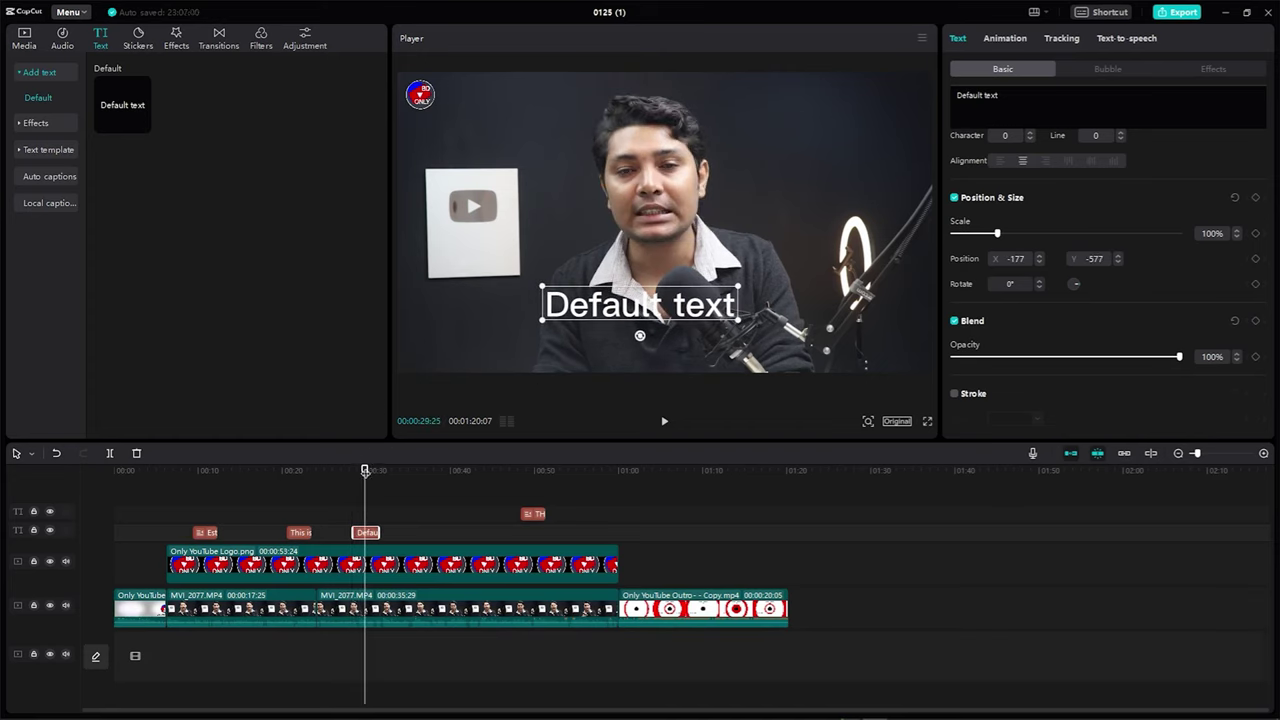
Step: Animate the default text's scale with keyframes from 100% at the clip's start to 188% at about 30 seconds
left_click_drag(366, 472, 354, 473)
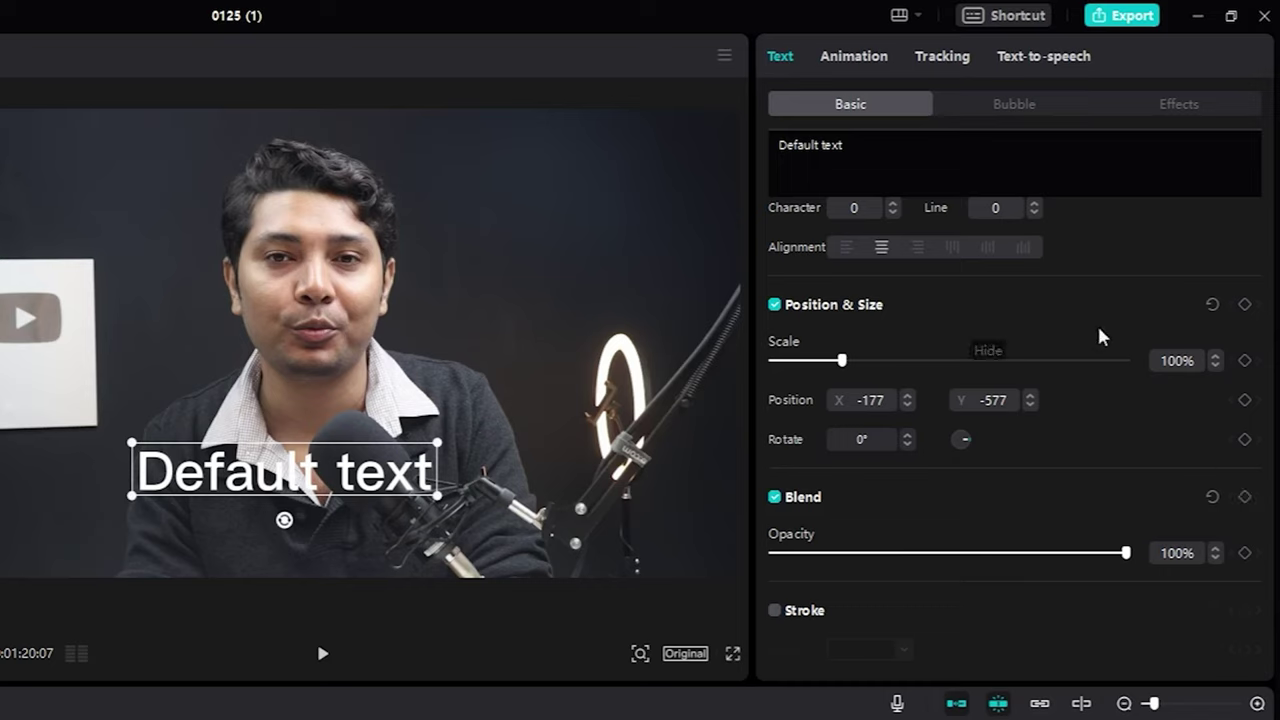
left_click(1245, 360)
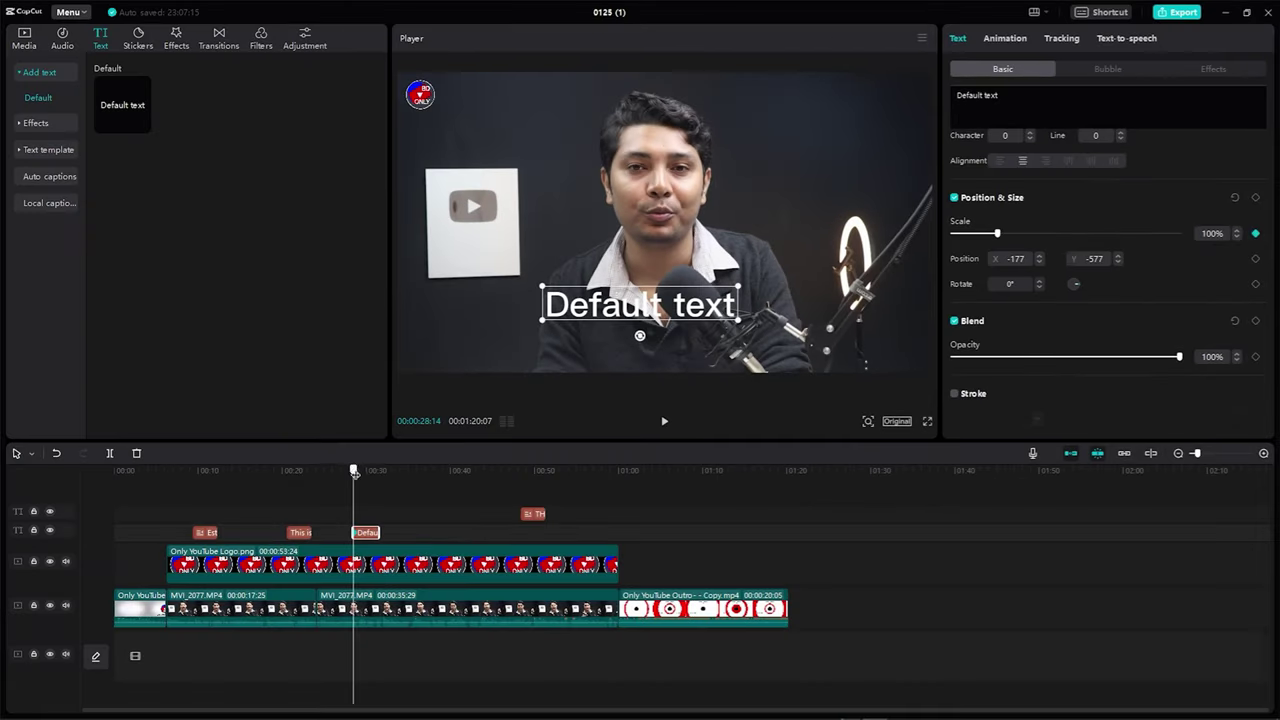
left_click_drag(354, 473, 372, 470)
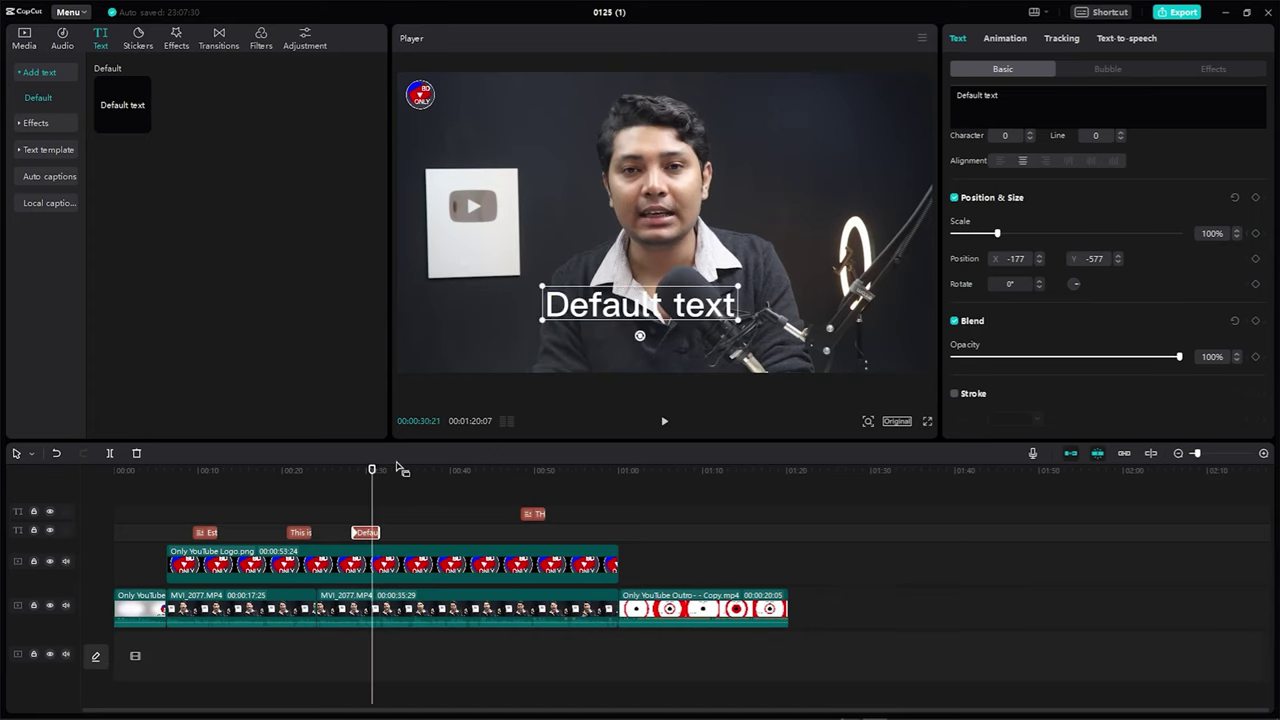
left_click_drag(998, 236, 1037, 234)
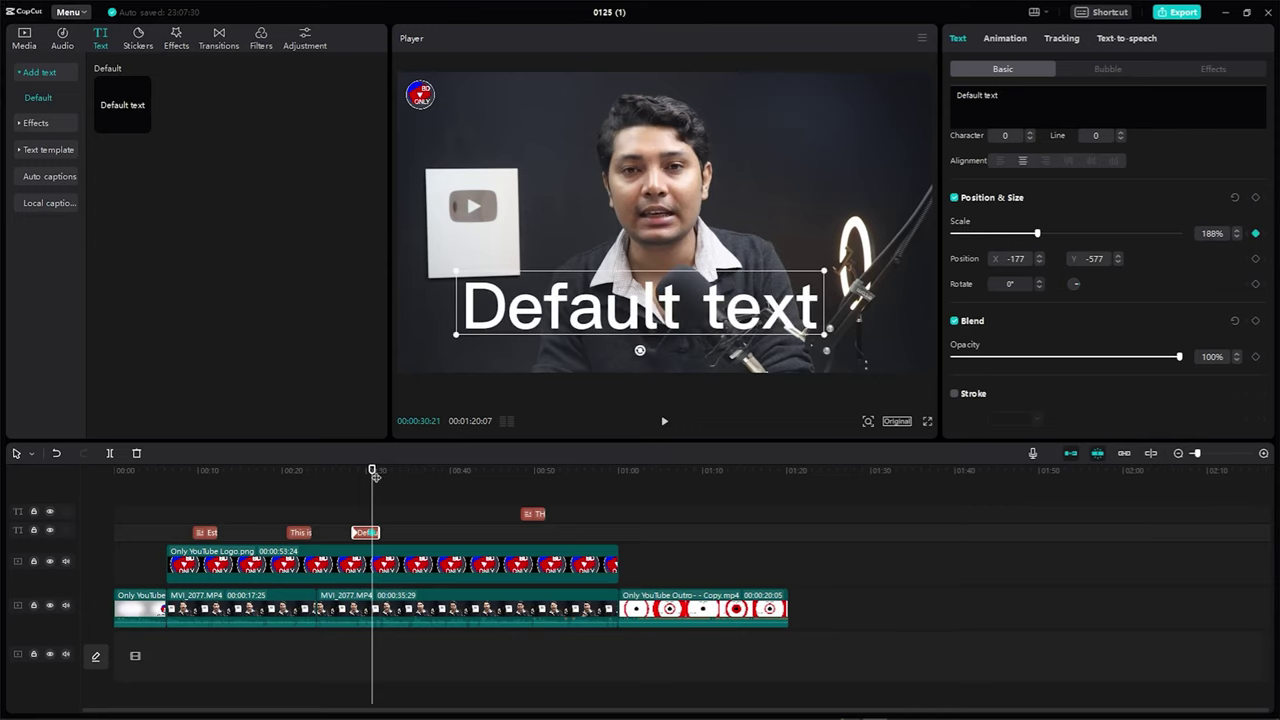
Step: Play back the text's scale animation and undo its scale keyframes
left_click_drag(372, 470, 344, 470)
key("space")
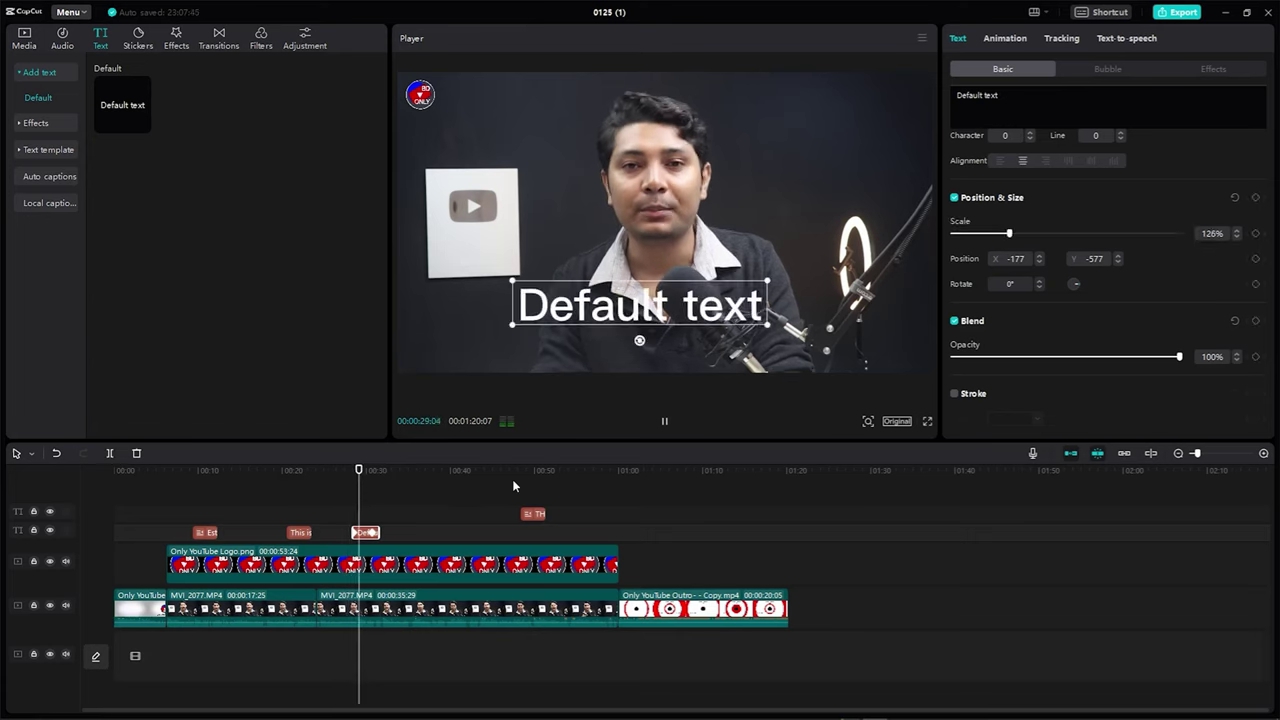
key("space")
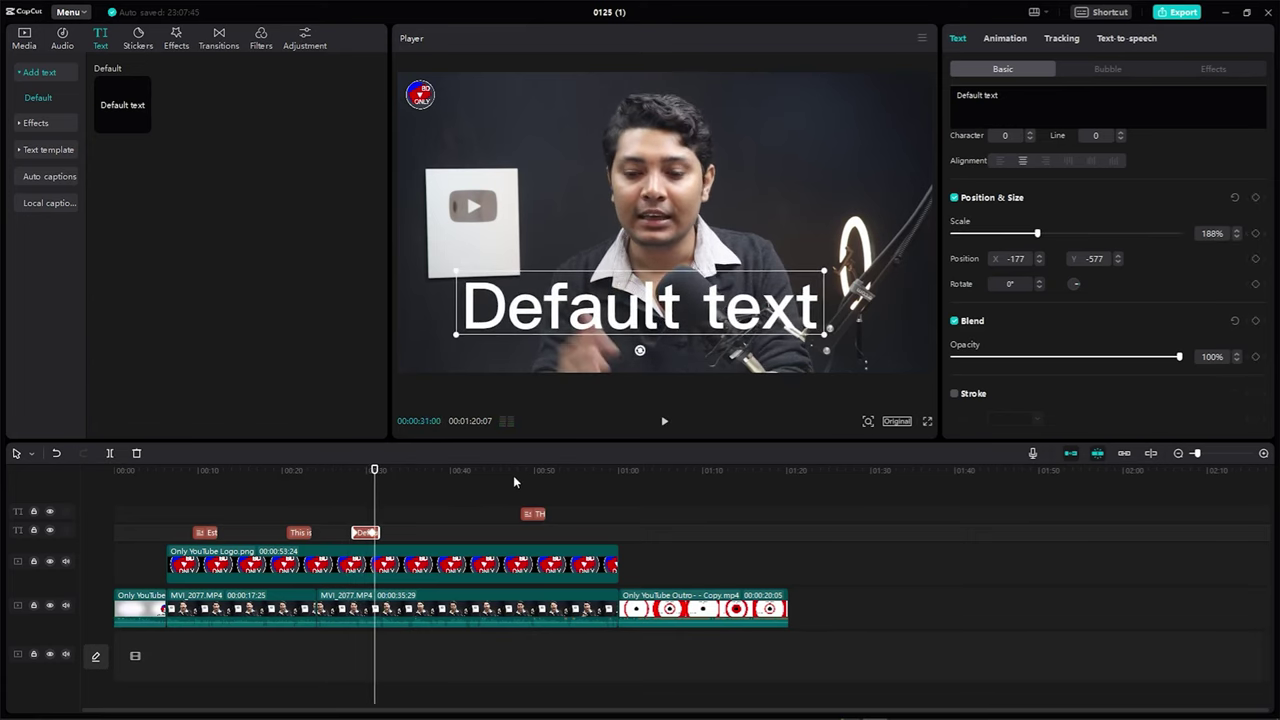
key("ctrl+z")
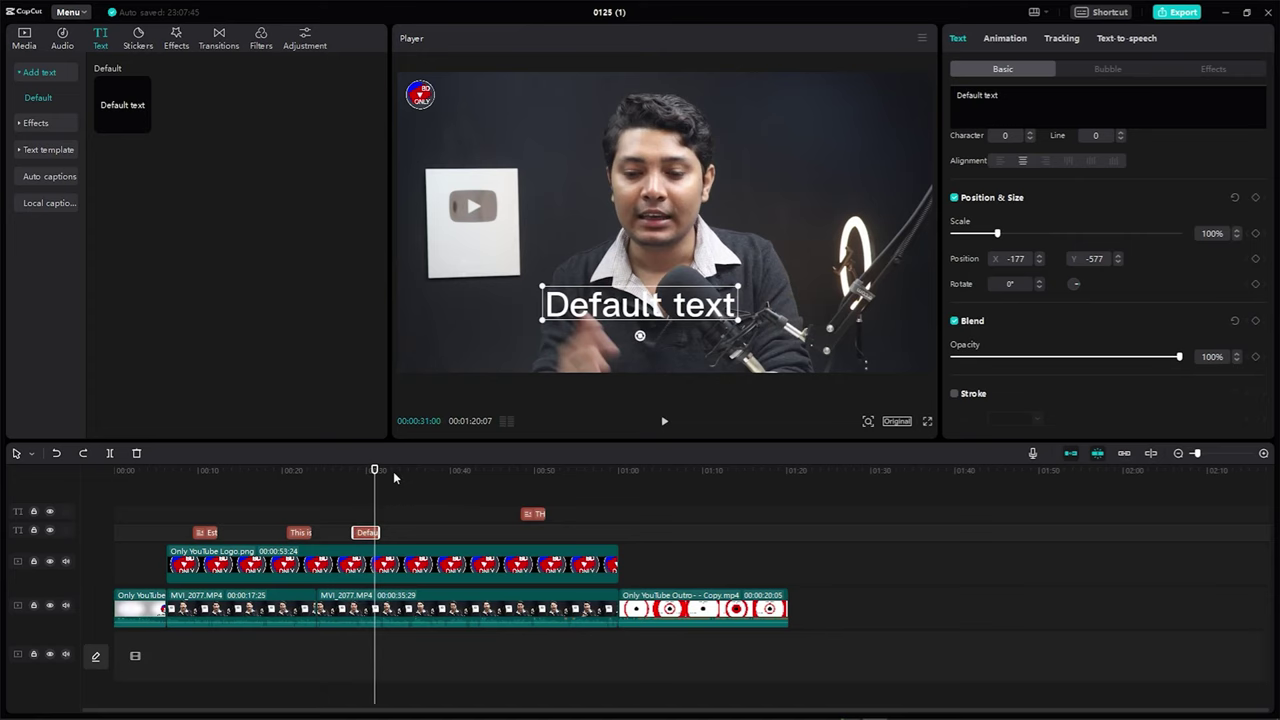
Step: Extend the default text clip's end to about 34 seconds and add a position keyframe at the clip's start
left_click_drag(380, 532, 400, 532)
left_click(355, 471)
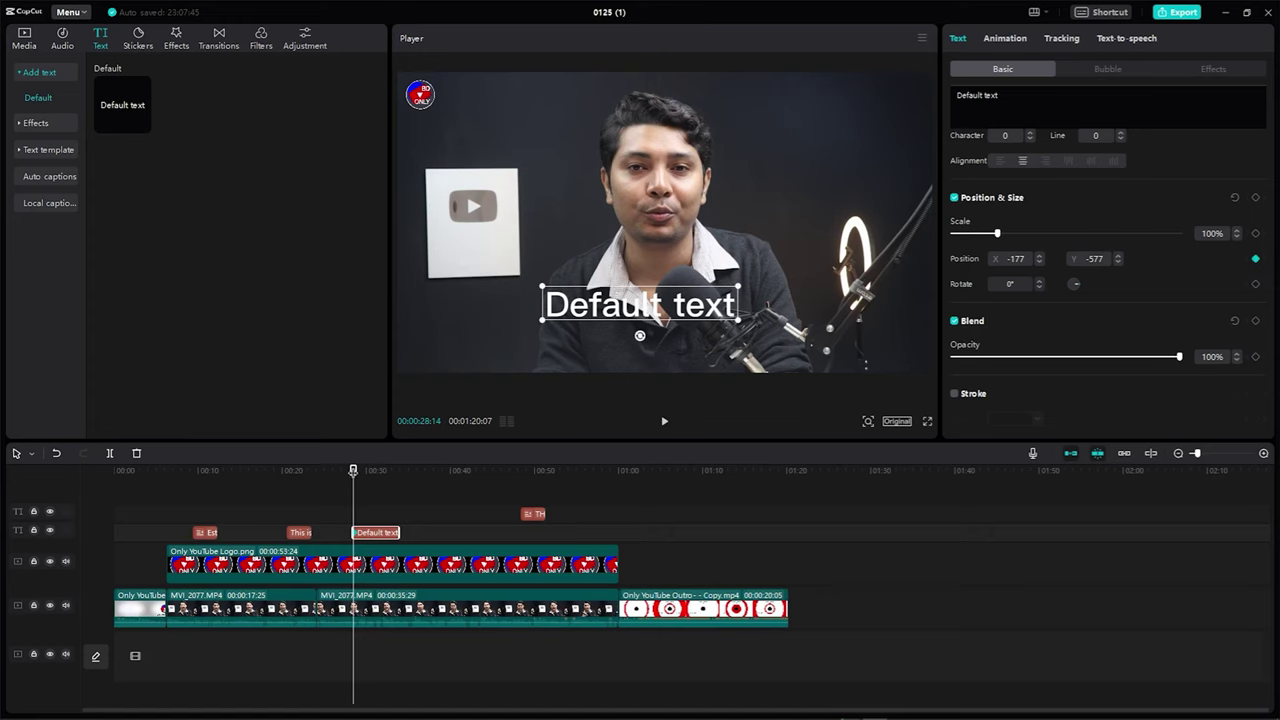
Step: Raise the default text's X position to 82 at about 30 seconds to create a second position keyframe
left_click(364, 470)
left_click_drag(364, 470, 368, 470)
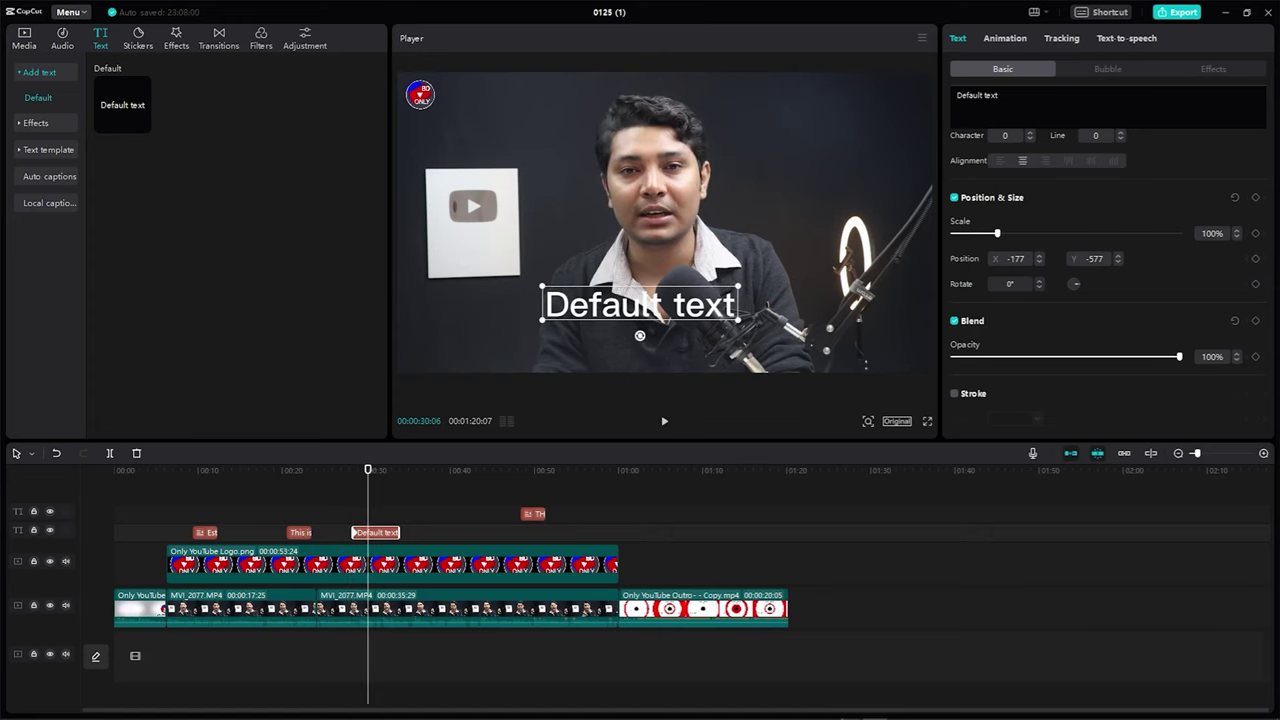
left_click(1040, 258)
left_click(1040, 258)
left_click(1040, 258)
left_click(1040, 258)
left_click(1040, 258)
left_click(1040, 258)
left_click(1040, 258)
left_click(1040, 258)
left_click(1040, 258)
left_click(1040, 258)
left_click(1040, 258)
left_click(1040, 258)
left_click(1040, 258)
left_click(1040, 258)
left_click(1040, 258)
left_click(1040, 258)
left_click(1040, 258)
left_click(1040, 258)
left_click(1040, 258)
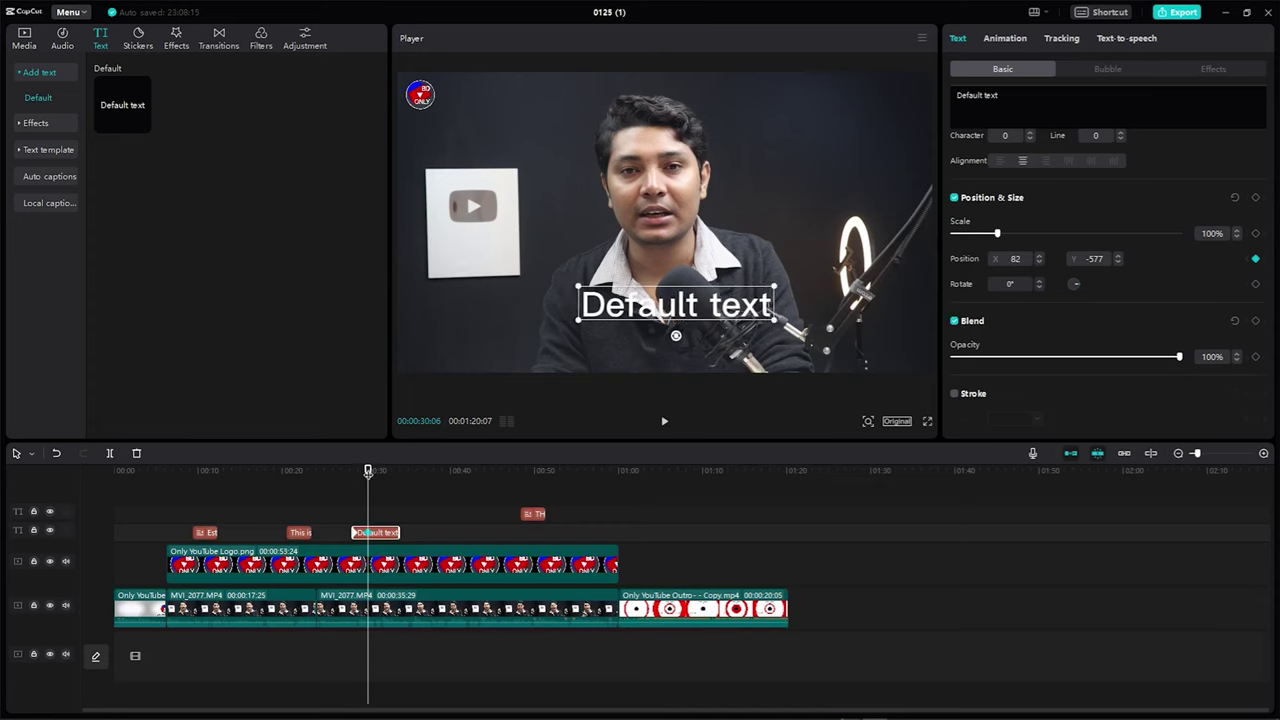
Step: Play back the default text clip from its start to check the sideways movement
left_click_drag(368, 471, 353, 480)
key("space")
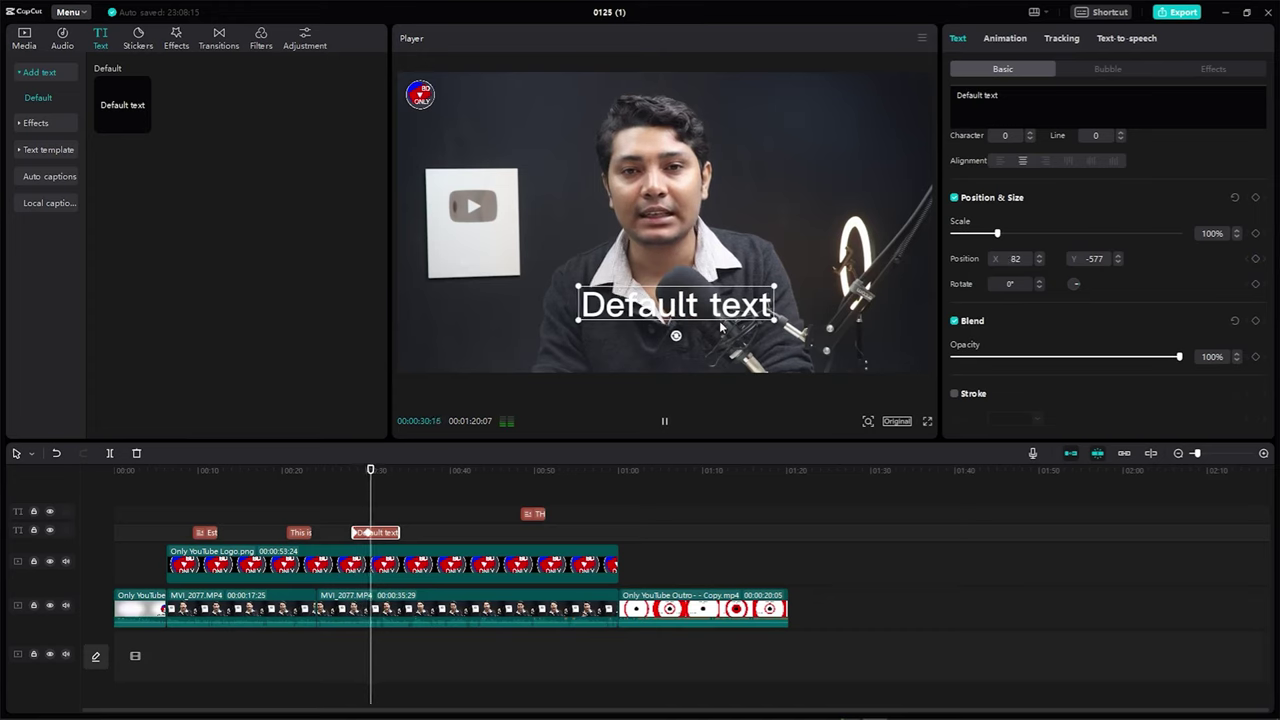
key("space")
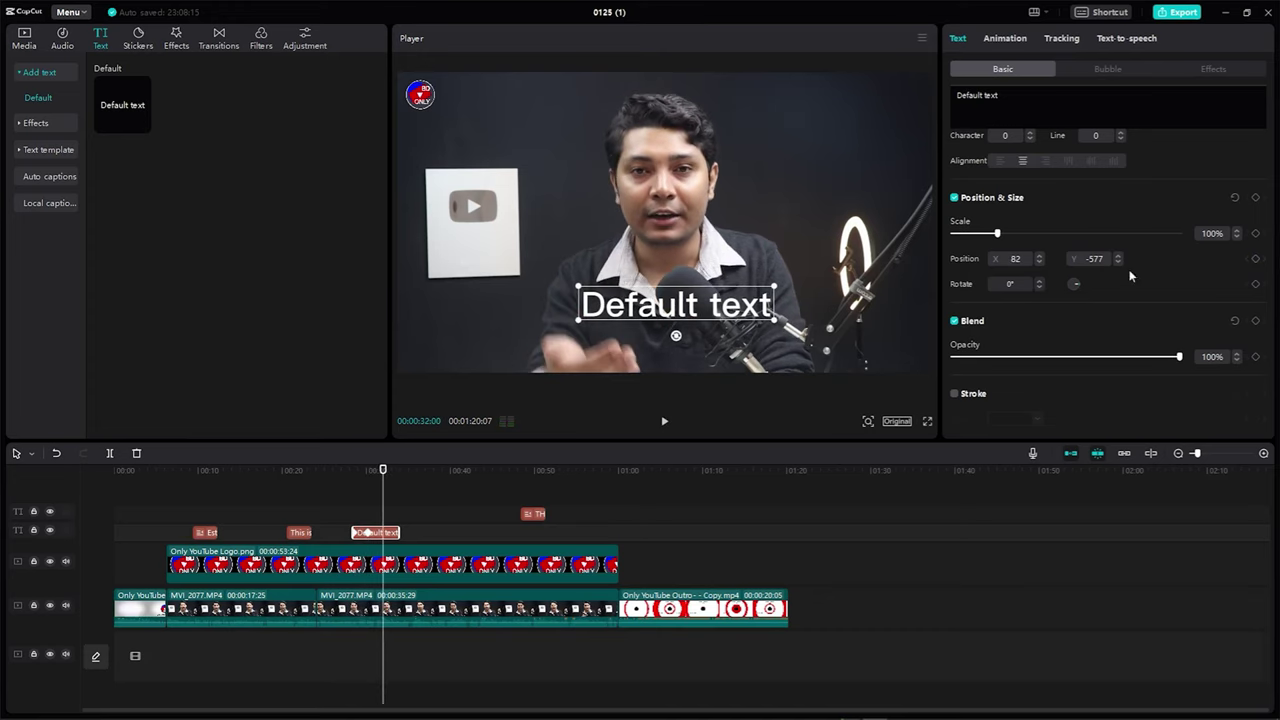
Step: Add a position keyframe at 32 seconds, and at about 33 seconds set the text's Y position to -377 and finally -177
left_click_drag(383, 472, 393, 474)
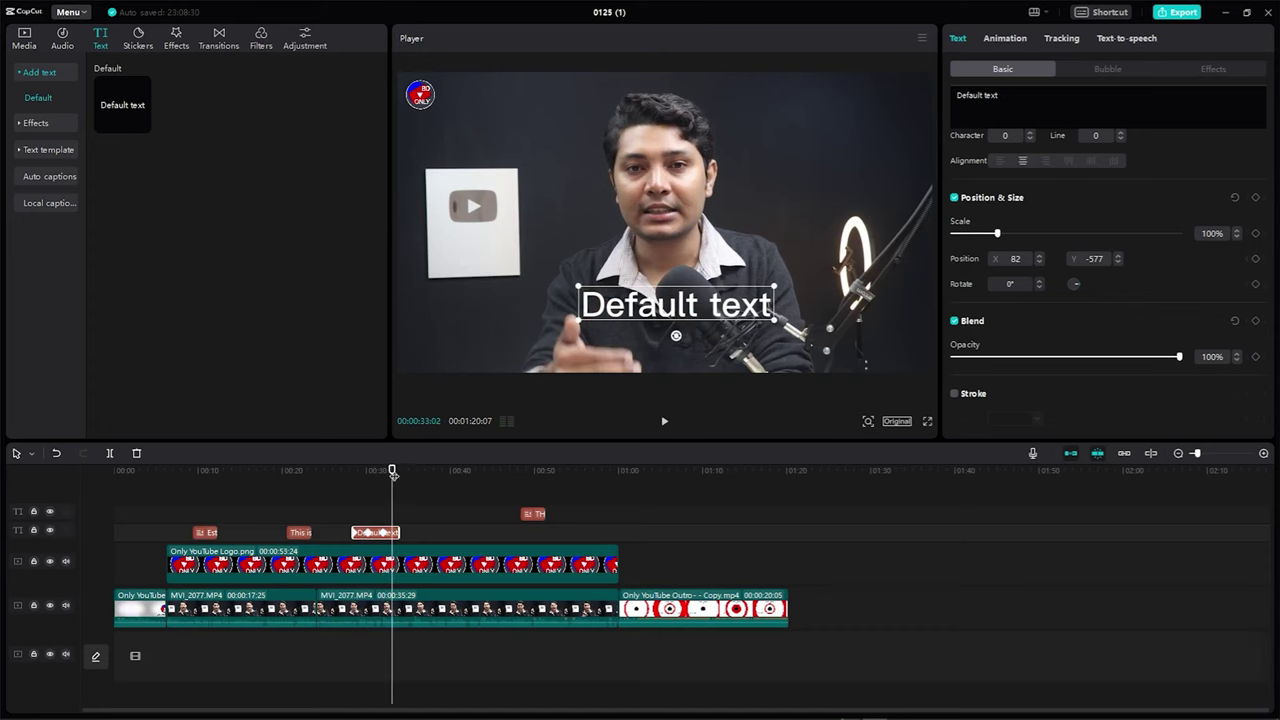
left_click(1110, 260)
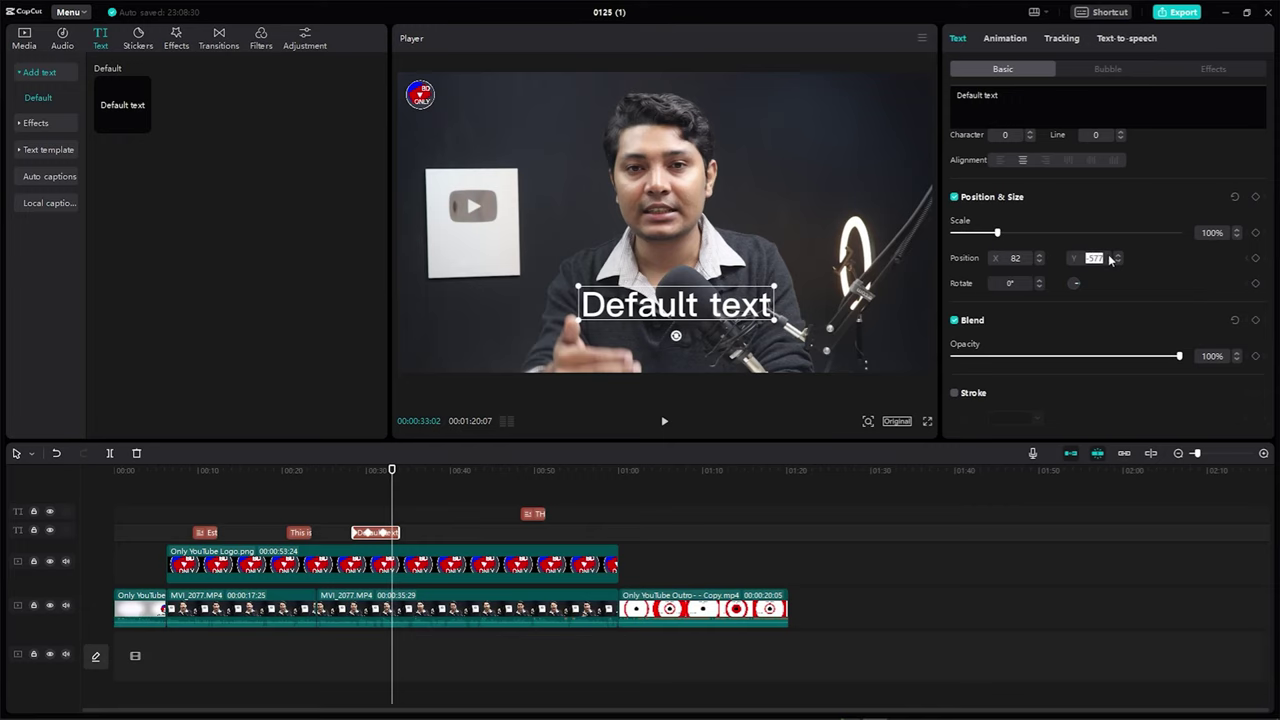
type("-377")
key("Return")
left_click(1069, 262)
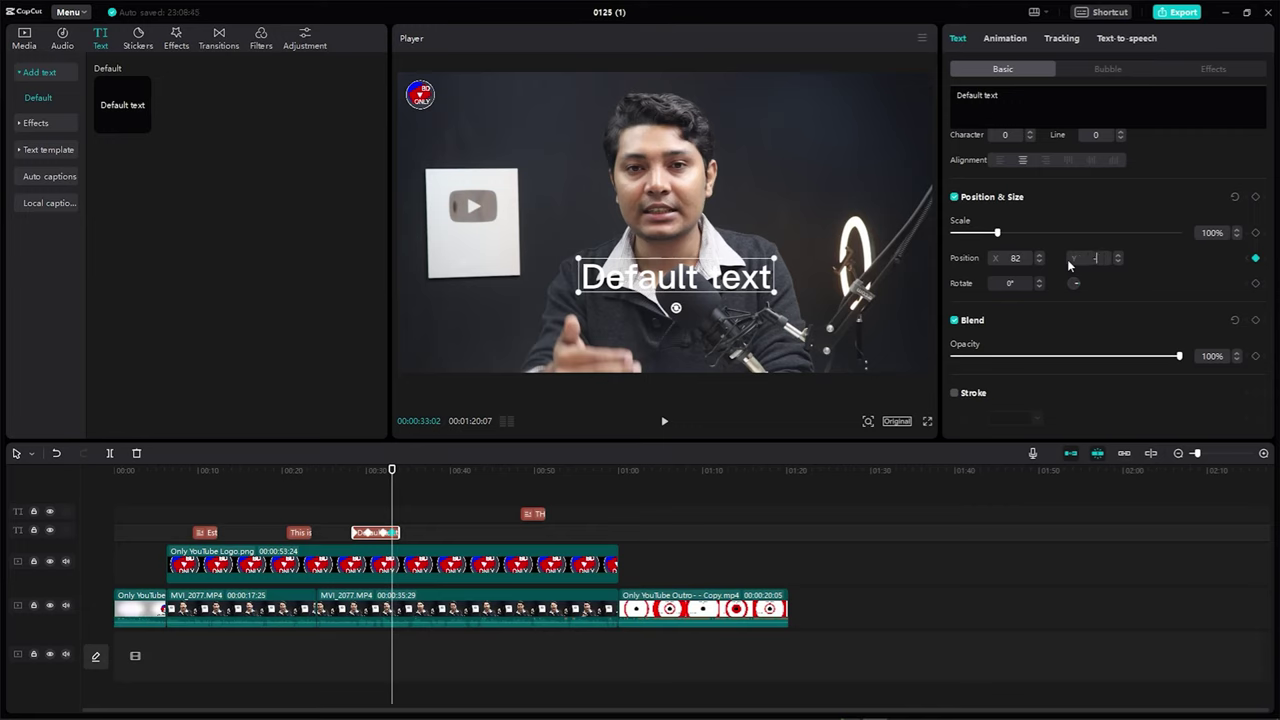
key("Return")
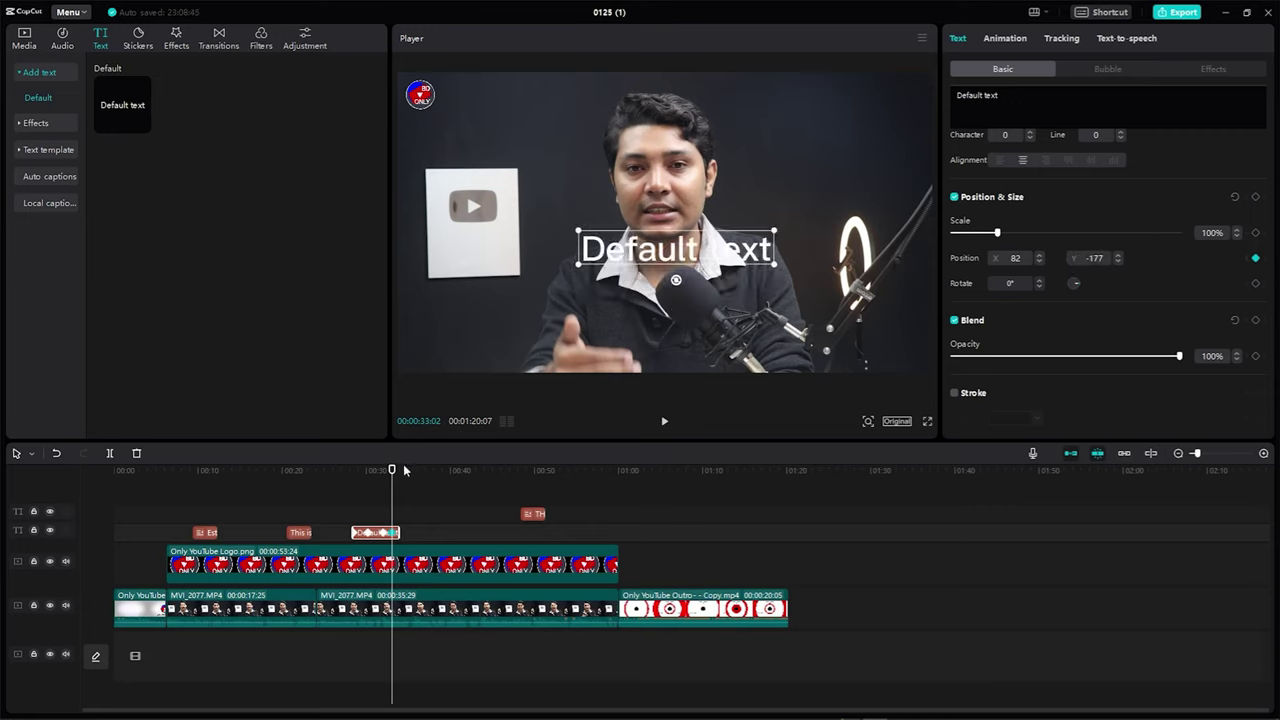
Step: Play back the default text clip from near its start to check the sideways and upward movement
left_click_drag(392, 471, 355, 480)
key("space")
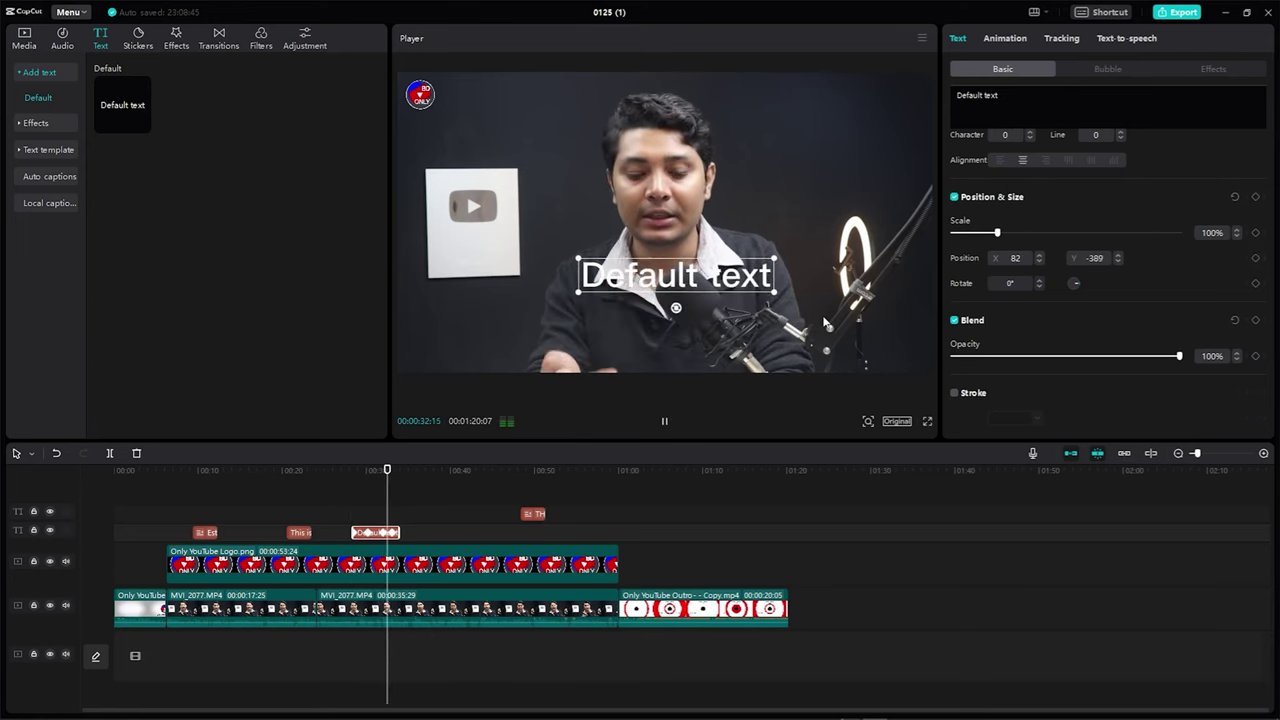
key("space")
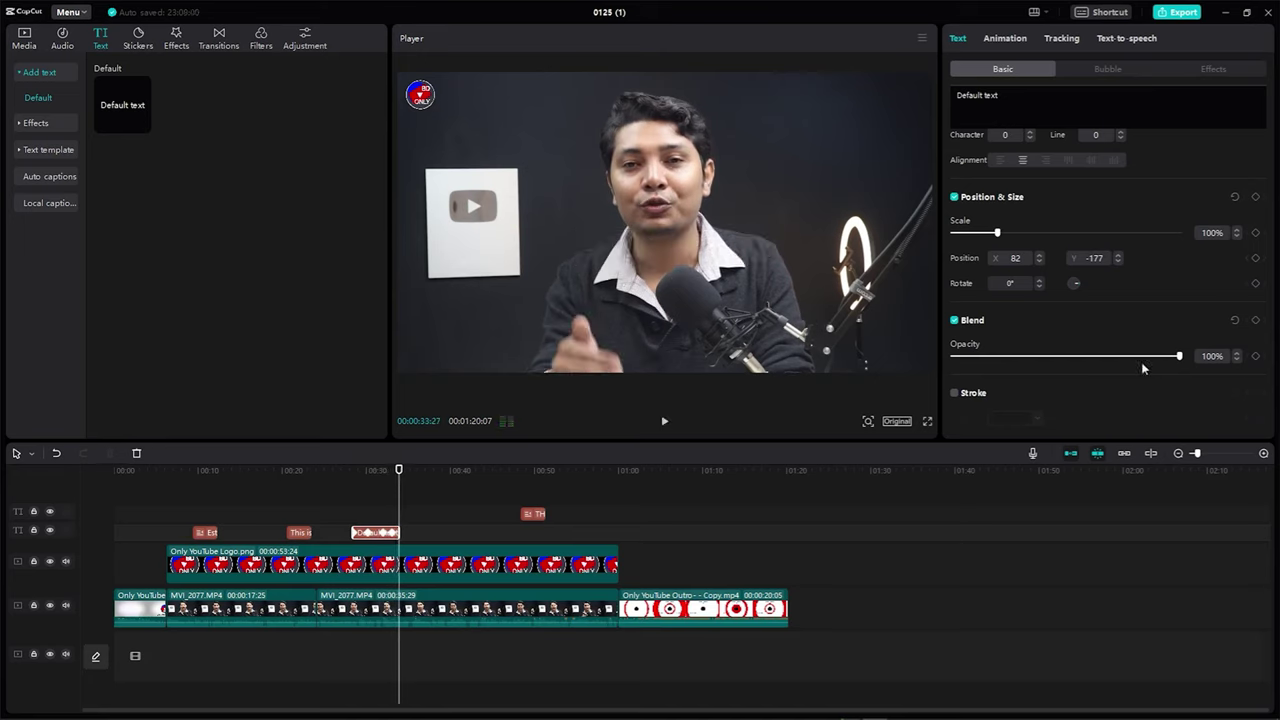
Step: Look over the keyframe controls in the default text's properties and the second MVI_2077.MP4 clip's properties, and reselect the default text clip
left_click(371, 468)
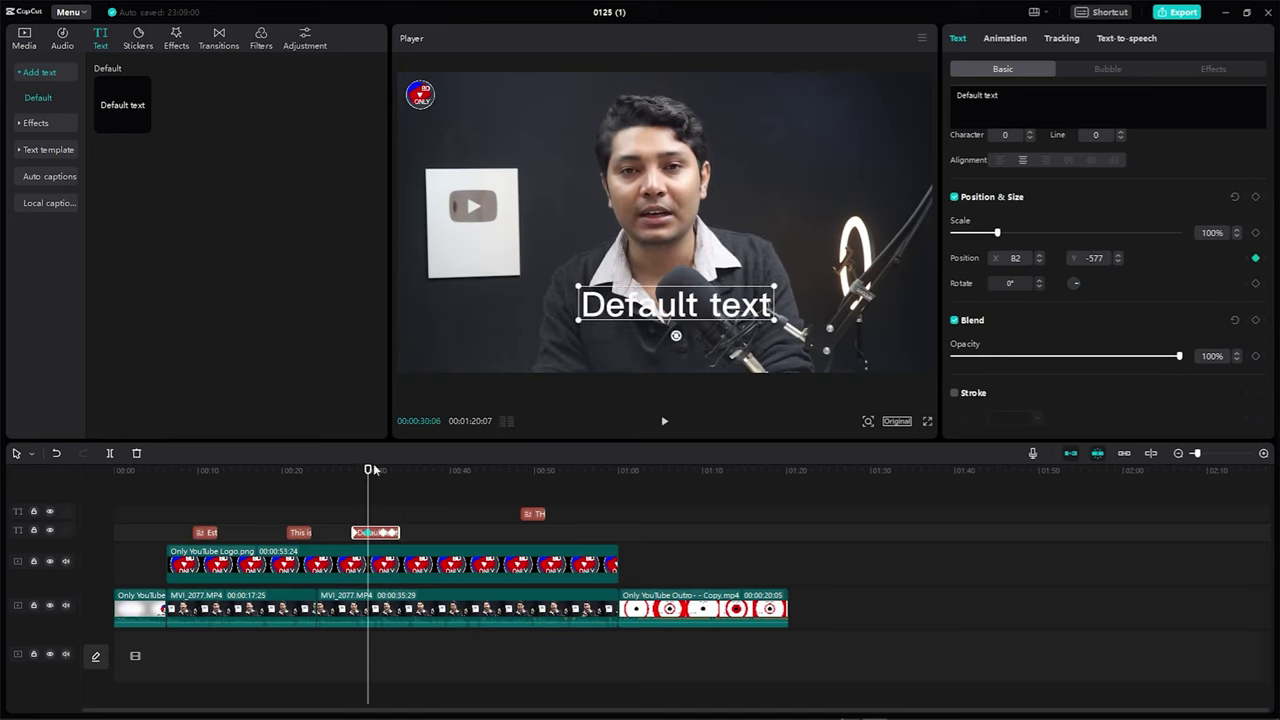
scroll(1175, 364, "down", 3)
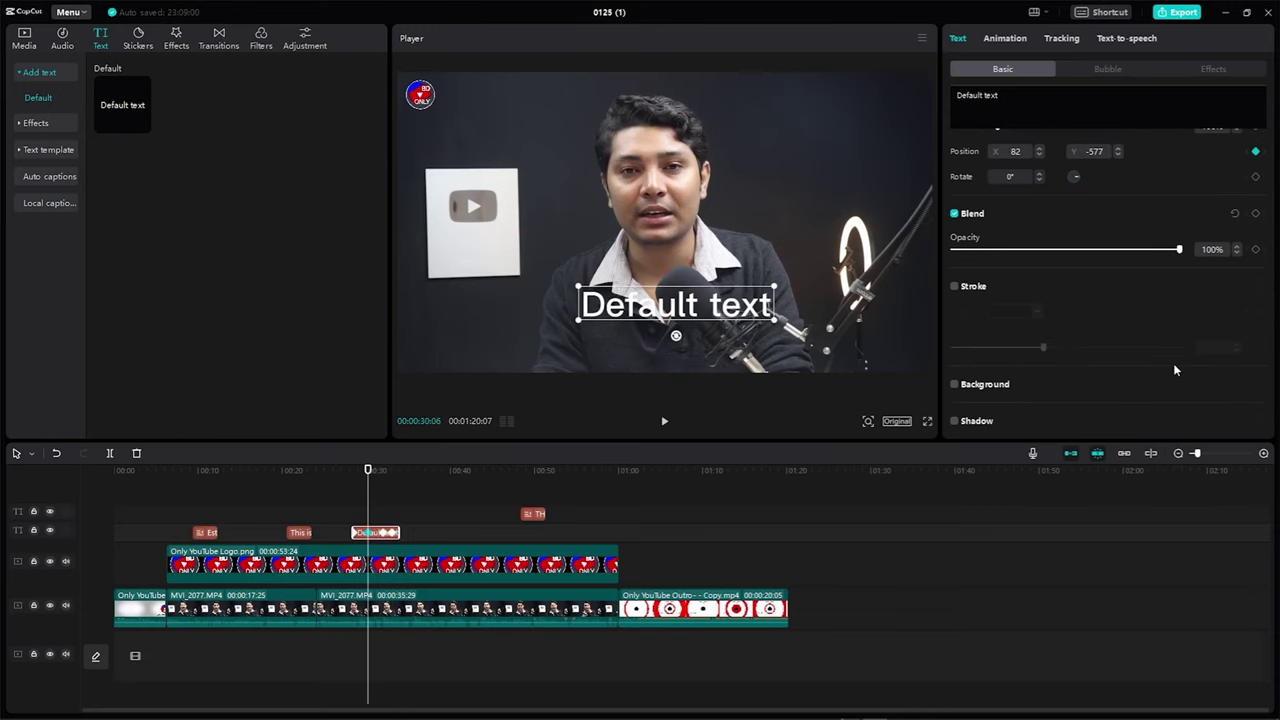
scroll(1173, 364, "up", 5)
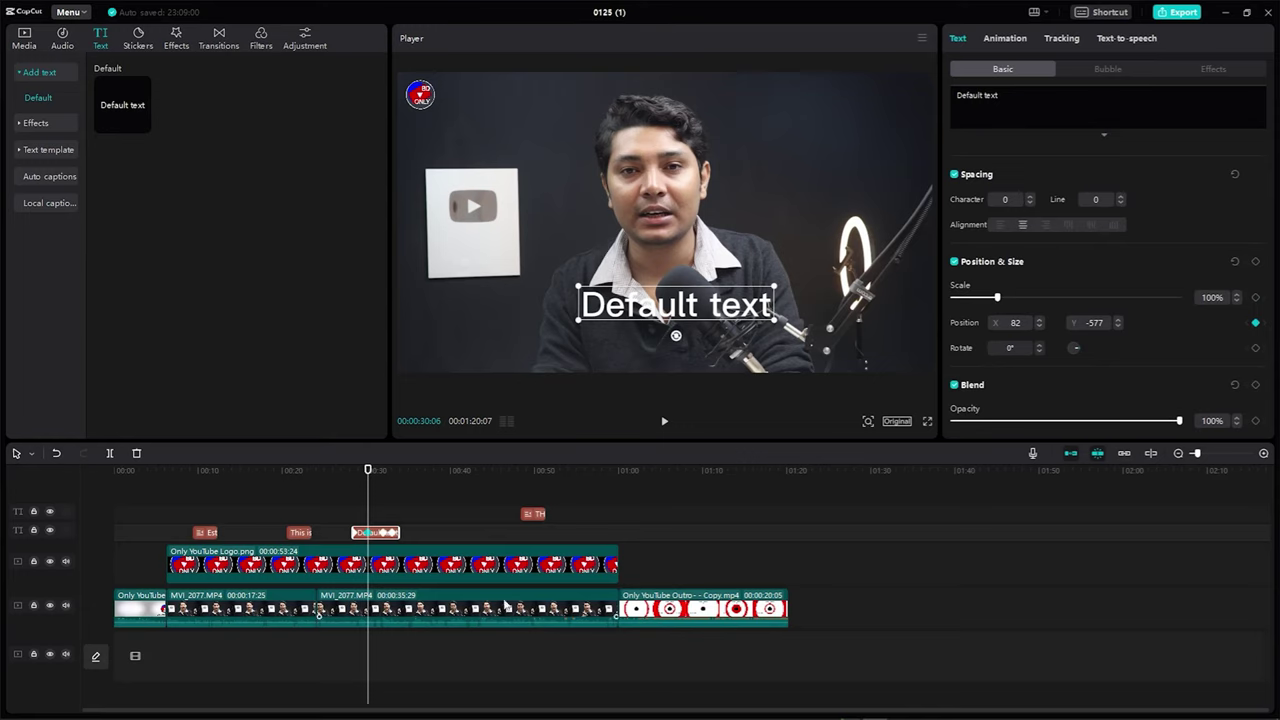
left_click(380, 612)
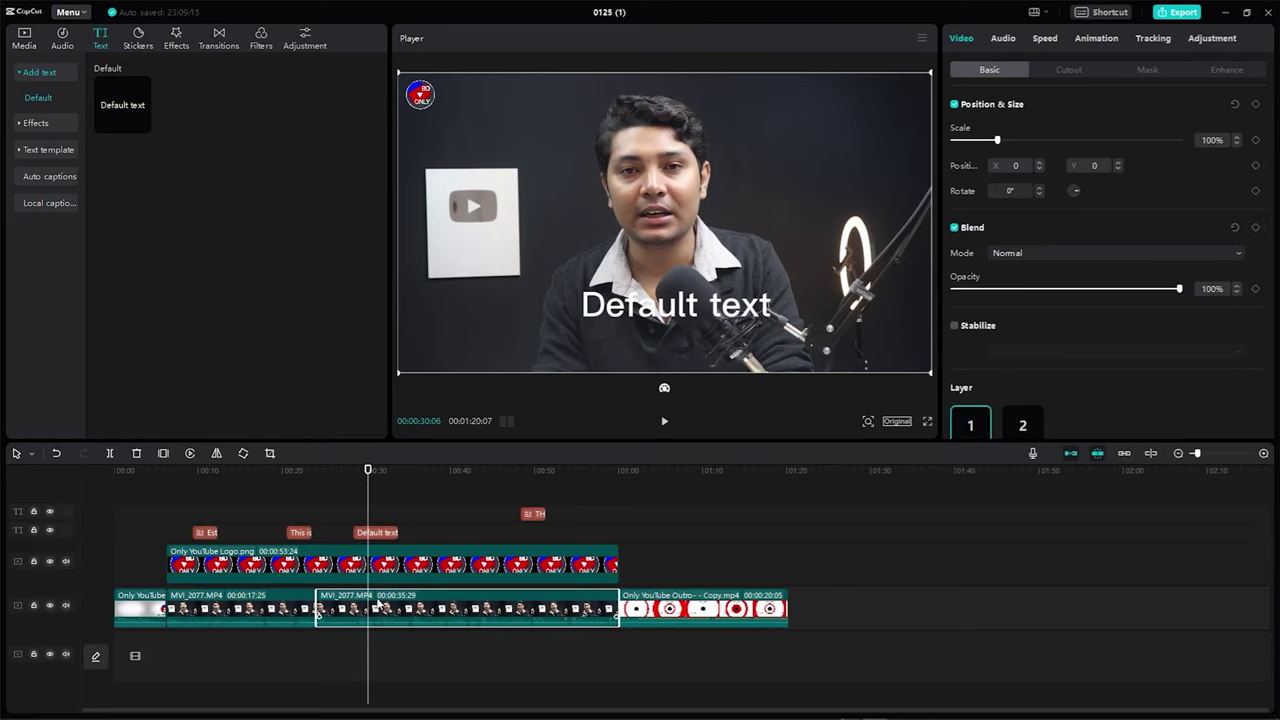
left_click_drag(370, 469, 362, 469)
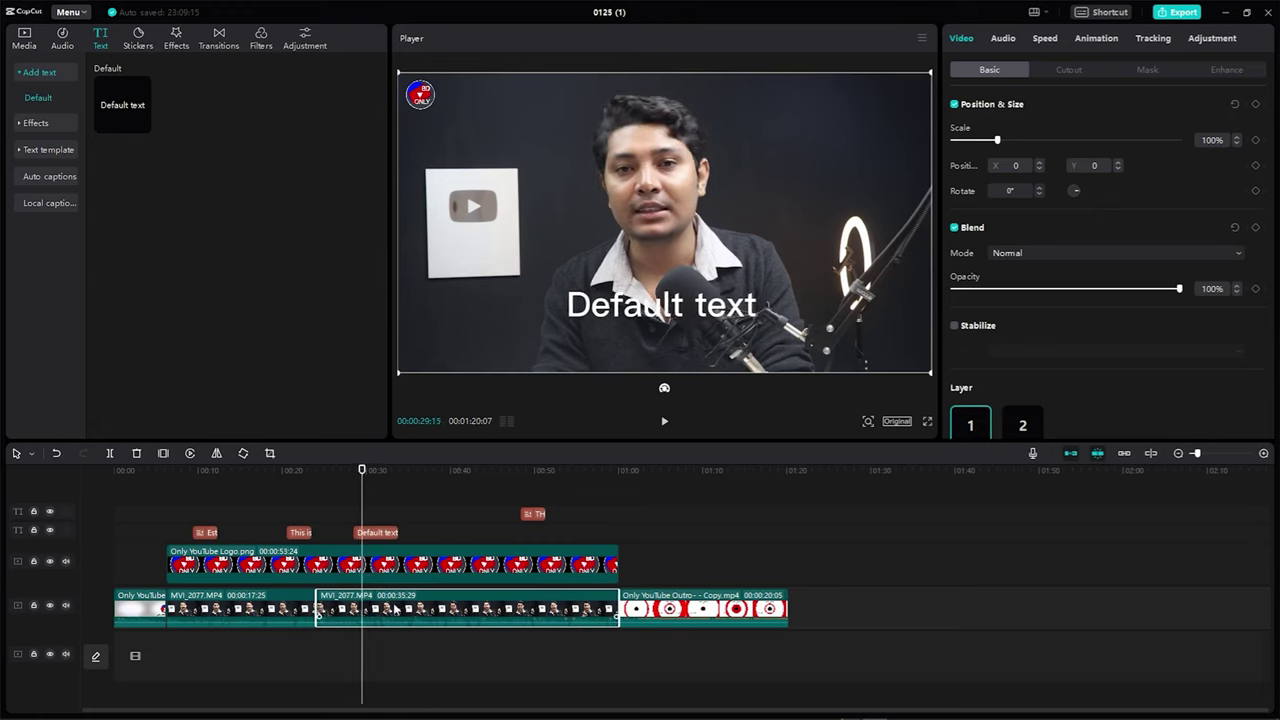
left_click(378, 533)
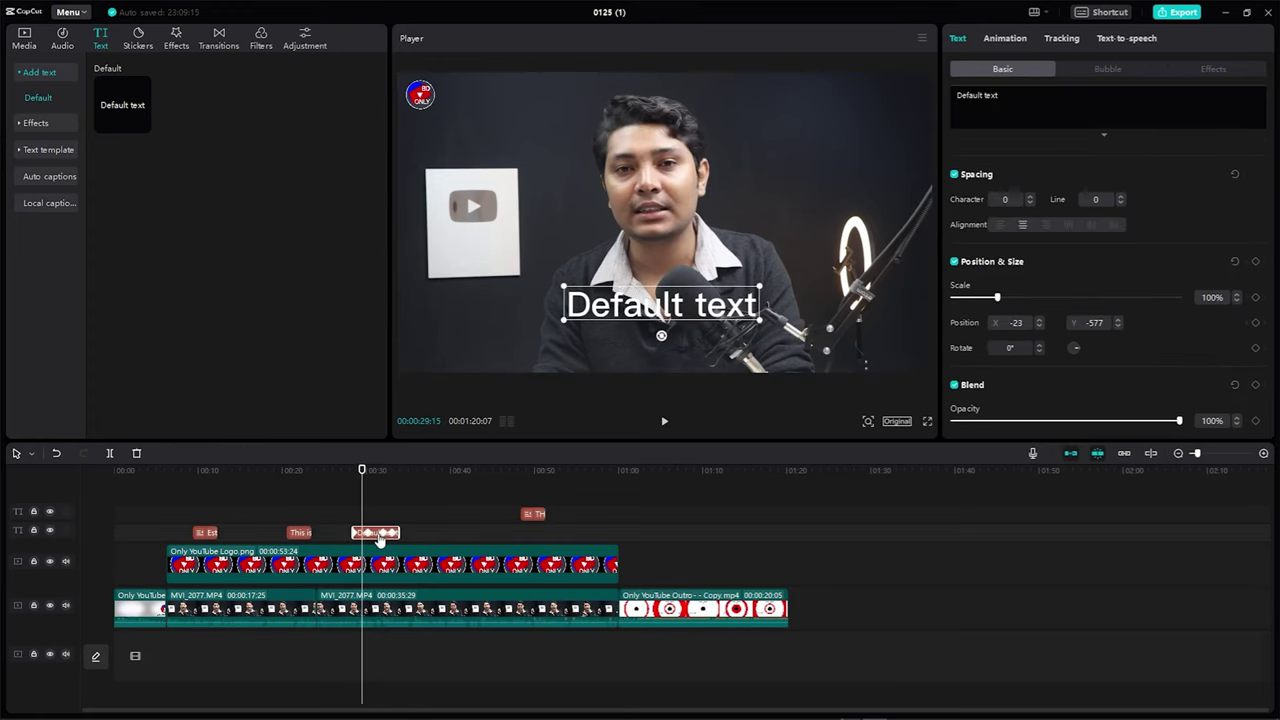
Step: Delete the default text clip, and split the second MVI_2077.MP4 clip at 00:00:29:15 and 00:00:32:11, selecting the short piece between the cuts
key("Delete")
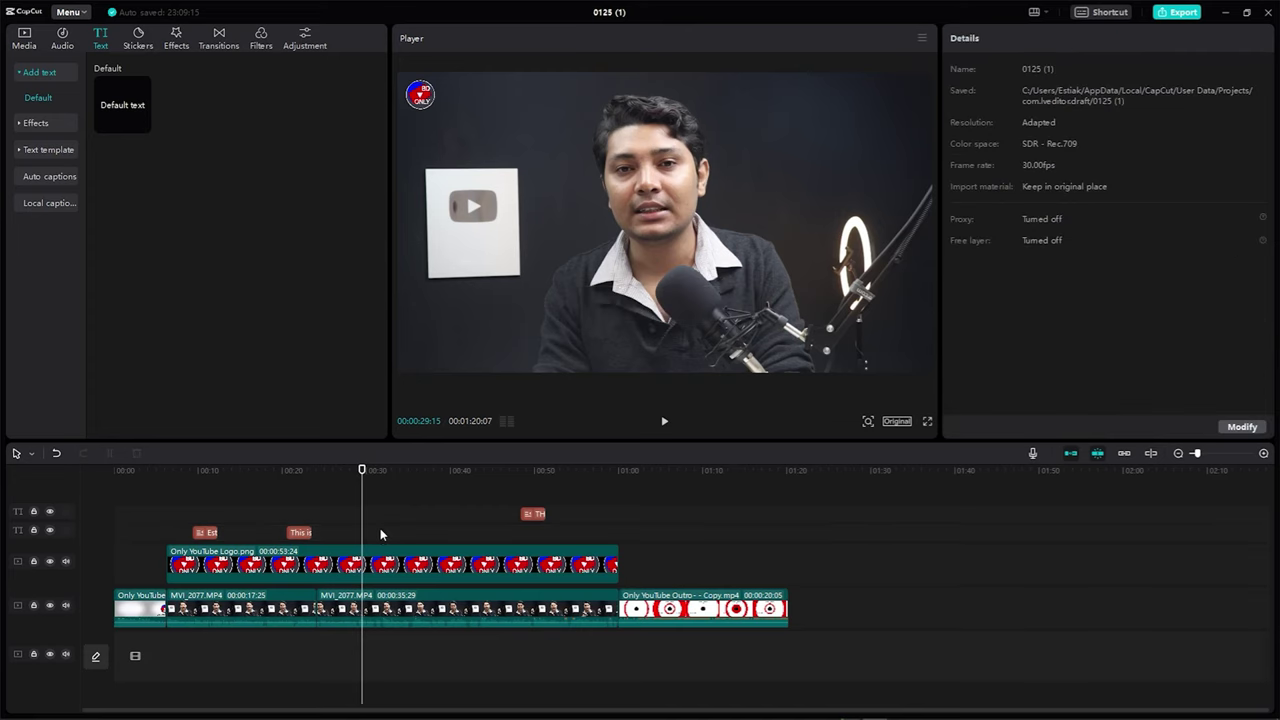
key("ctrl+b")
left_click(376, 614)
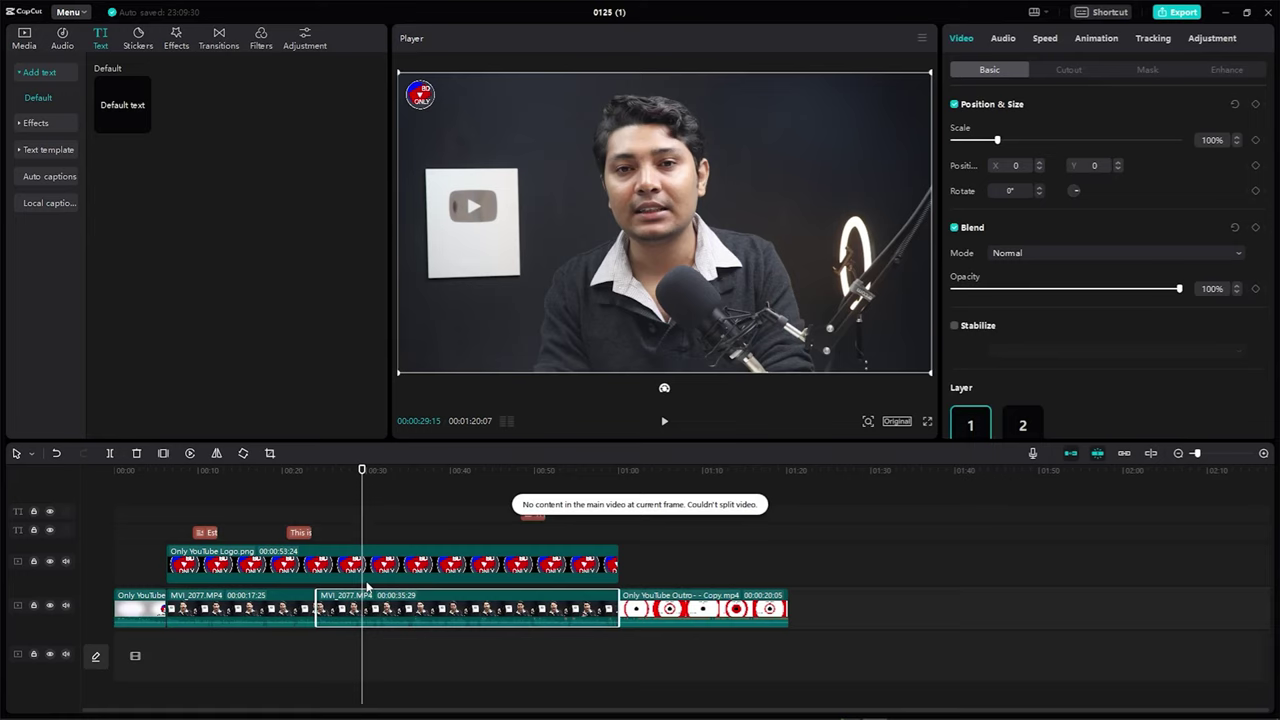
key("ctrl+b")
left_click_drag(362, 470, 386, 472)
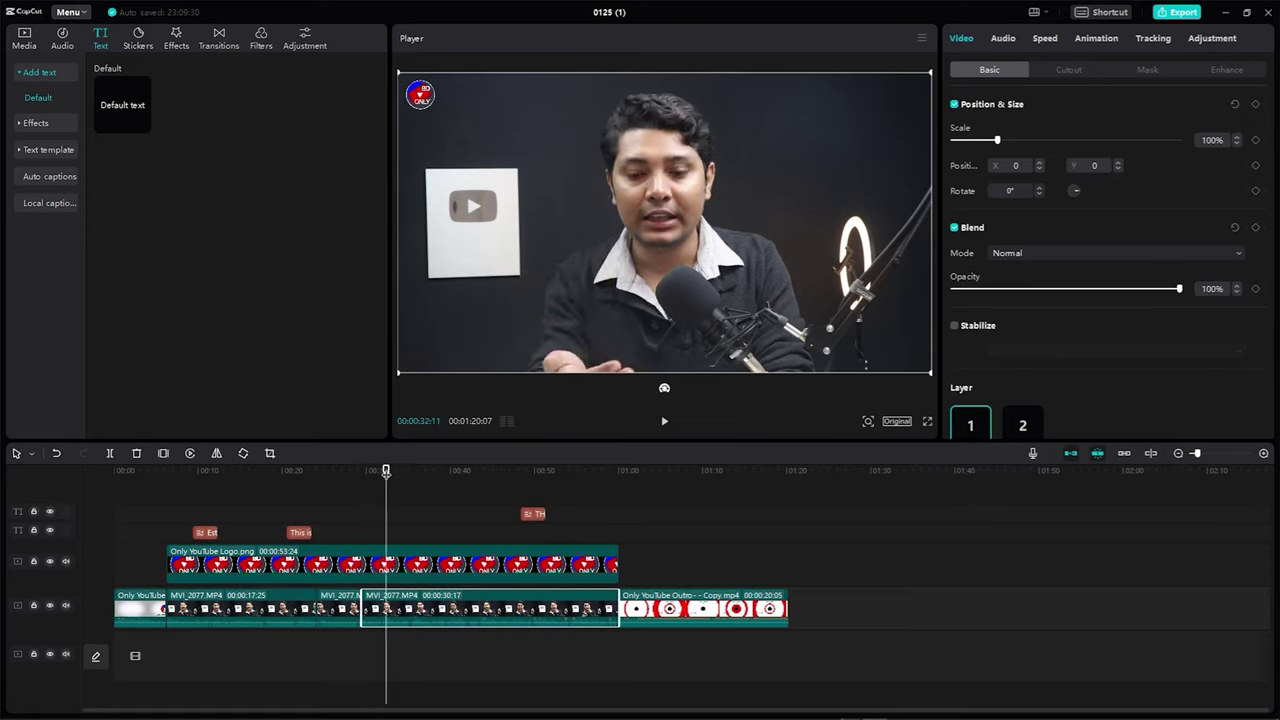
key("ctrl+b")
left_click(374, 605)
Step: Add a scale keyframe at 00:00:29:15 on the short piece and enlarge it to about 114% at 00:00:32:05
left_click_drag(386, 470, 365, 476)
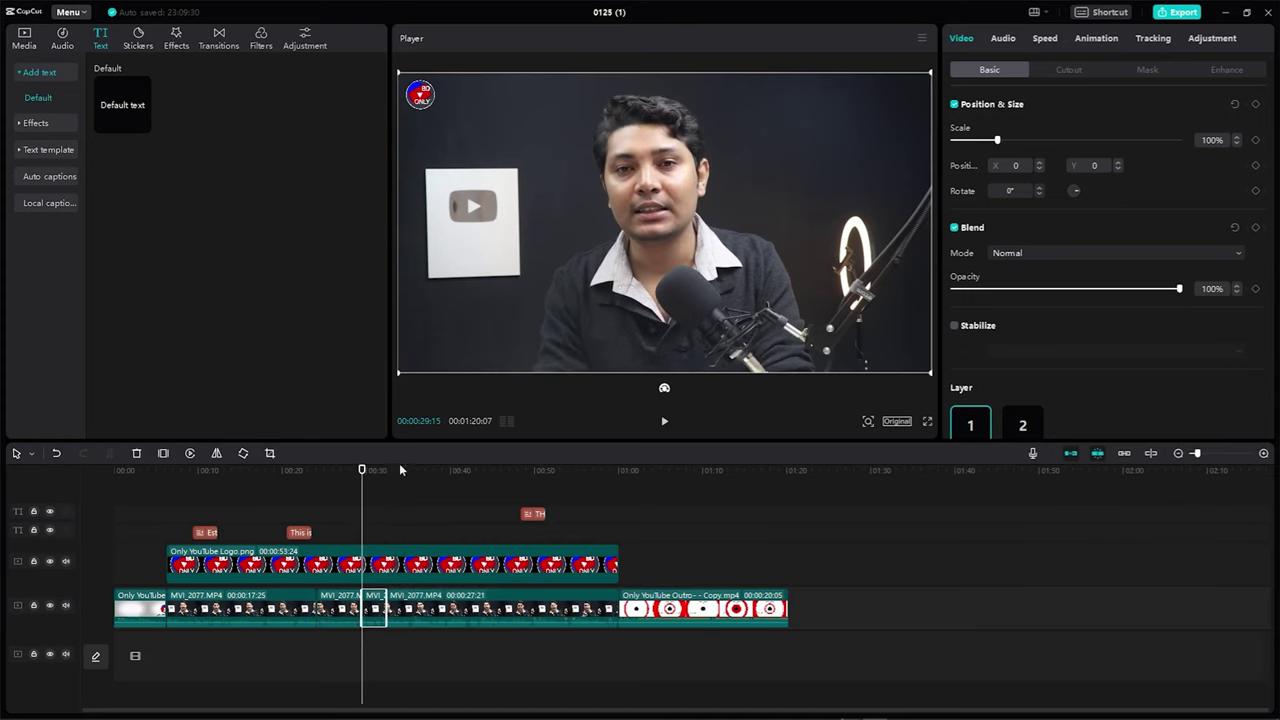
left_click_drag(1194, 454, 1203, 453)
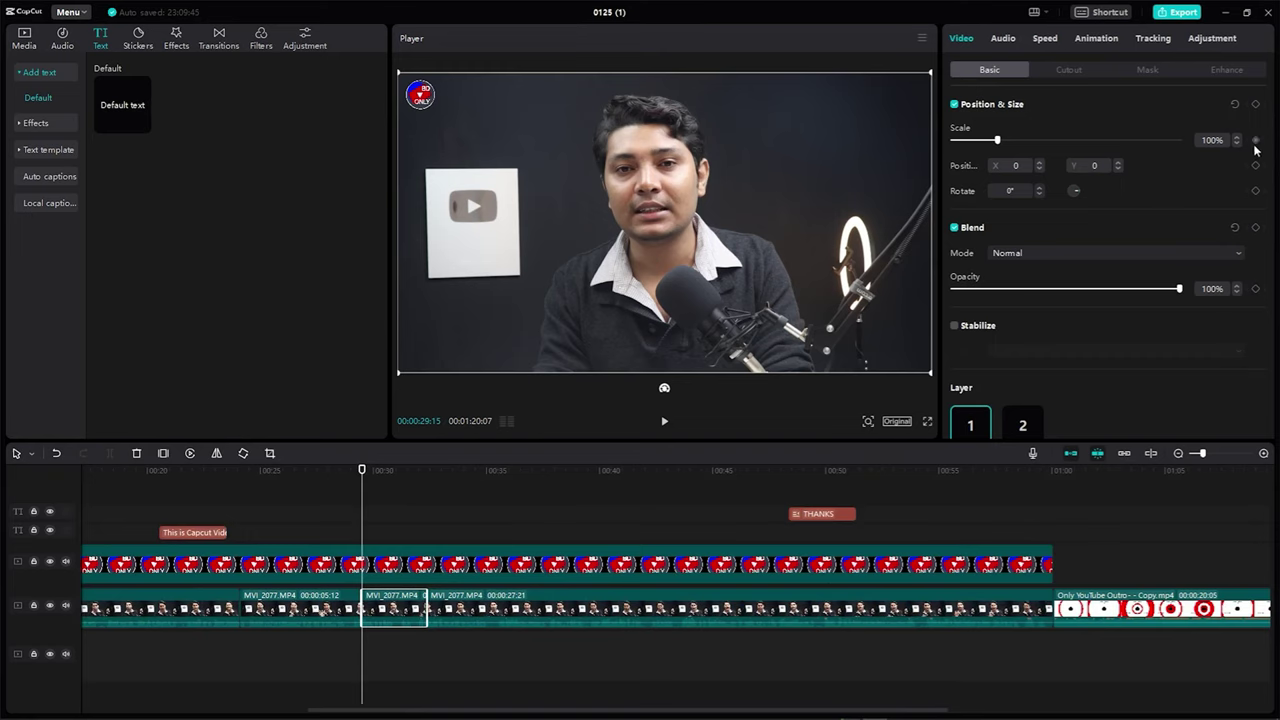
left_click_drag(362, 472, 422, 474)
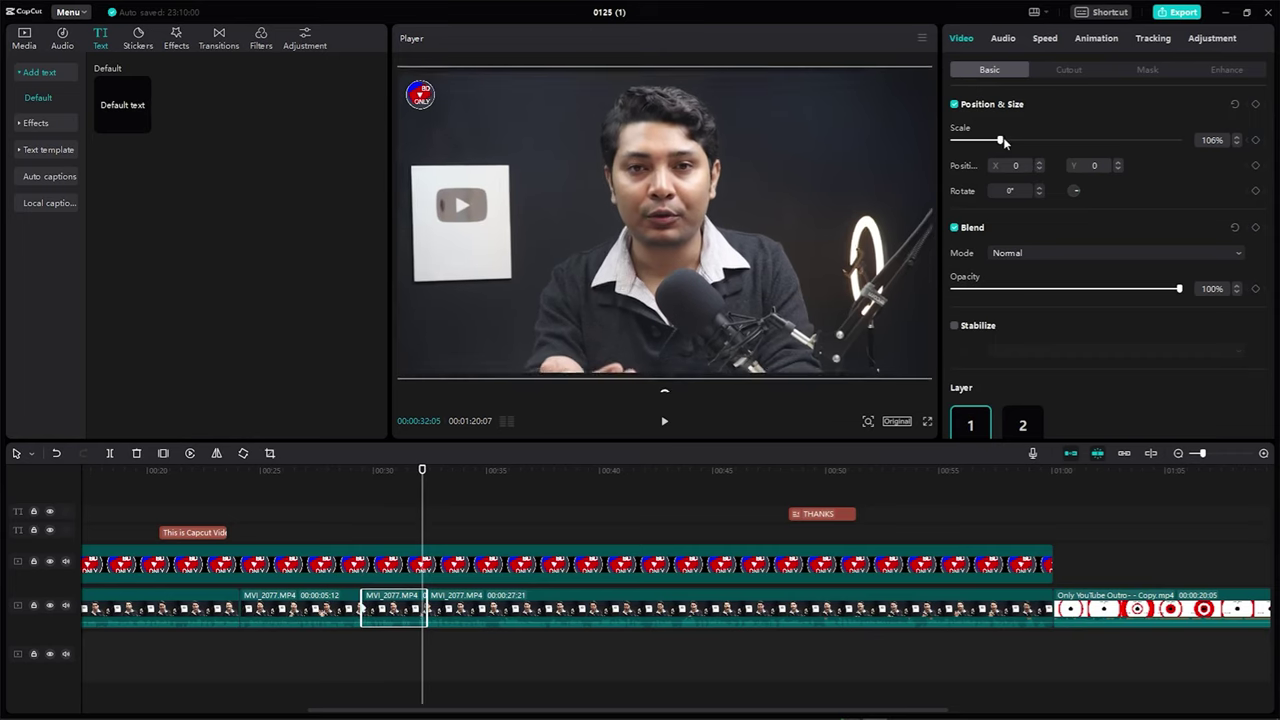
Step: Play back from about 00:00:28:11 to check the zoom-in on the short piece
left_click_drag(423, 470, 335, 474)
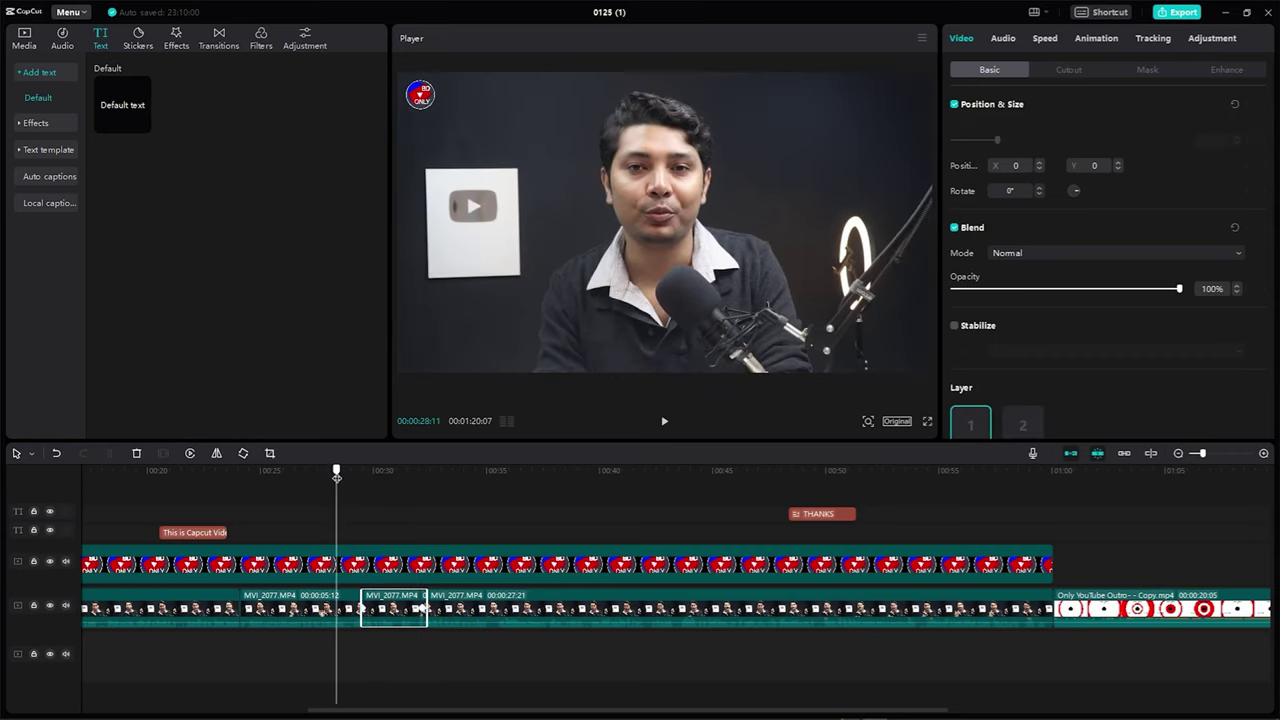
key("space")
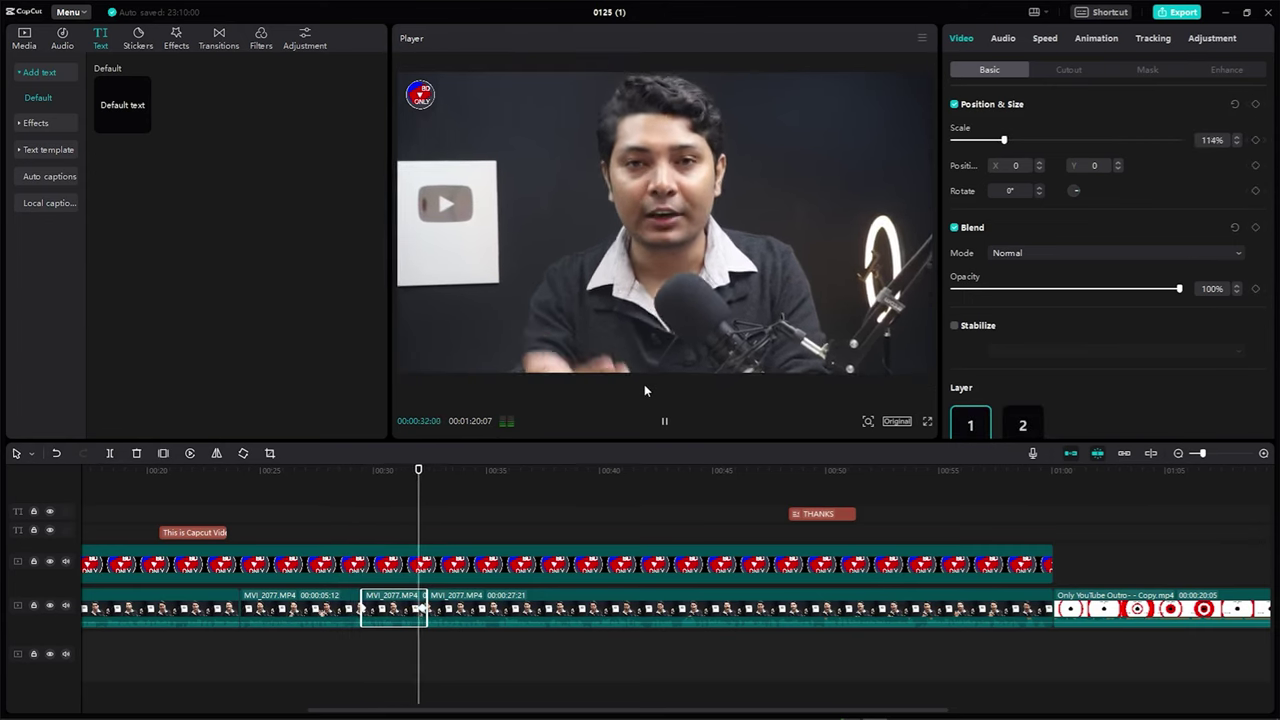
key("space")
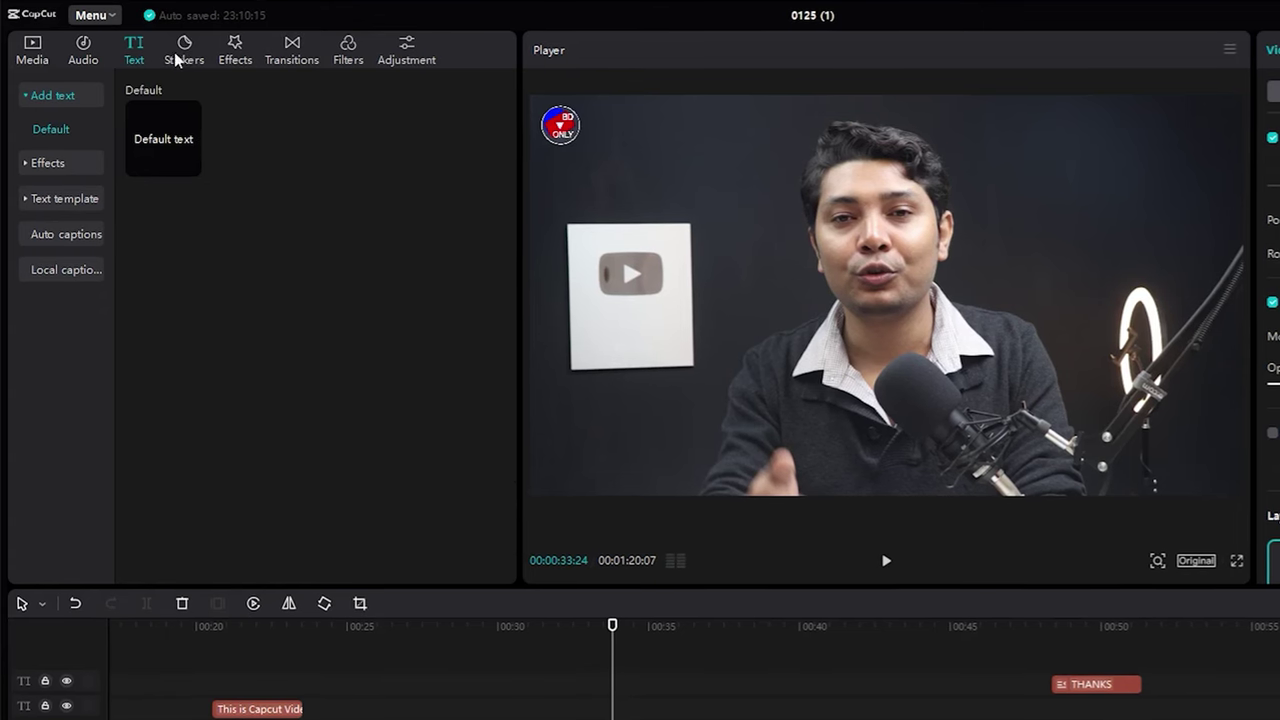
Step: Look through the stock media library, the music list and the text section
left_click(20, 52)
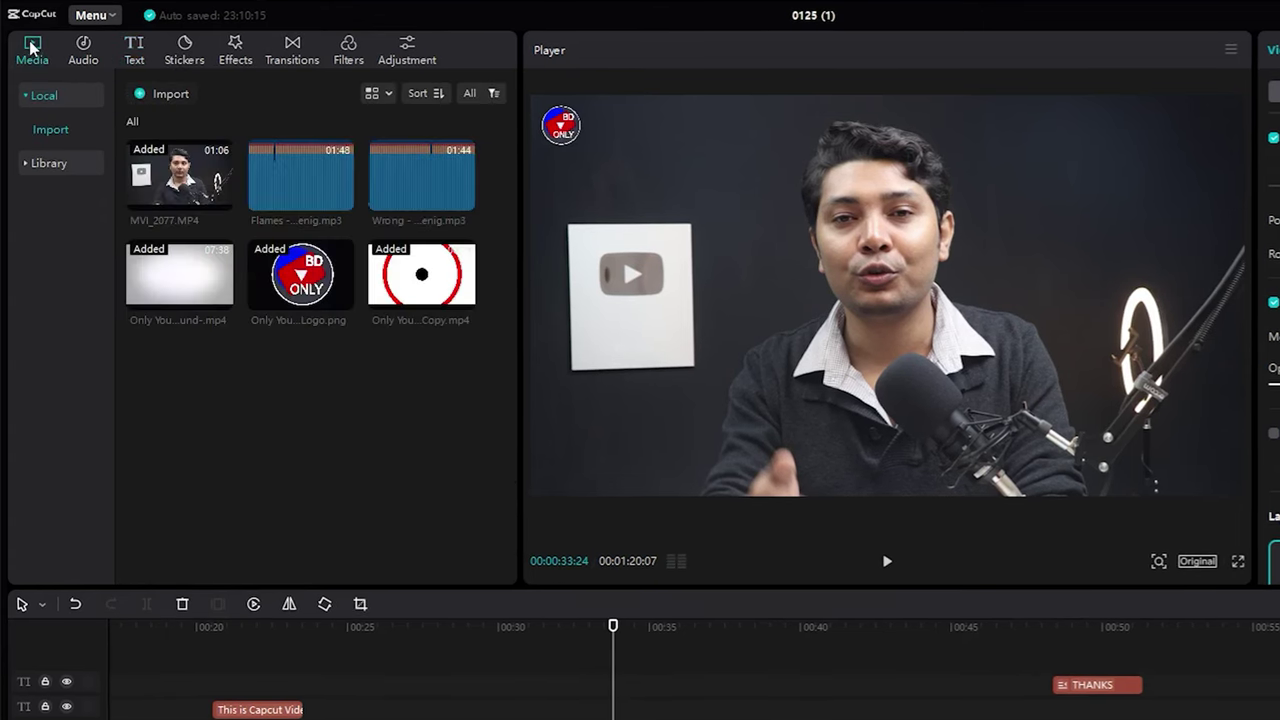
left_click(42, 165)
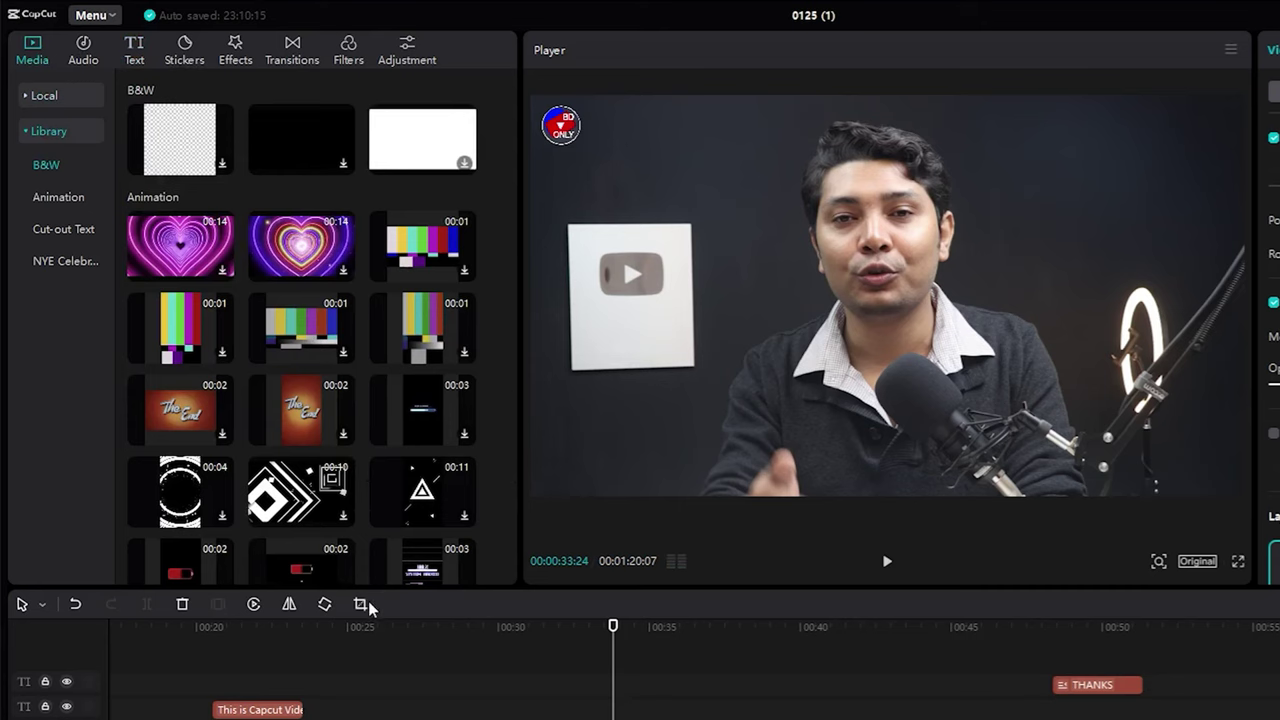
left_click(282, 435)
scroll(282, 435, "down", 6)
left_click(113, 163)
left_click(83, 50)
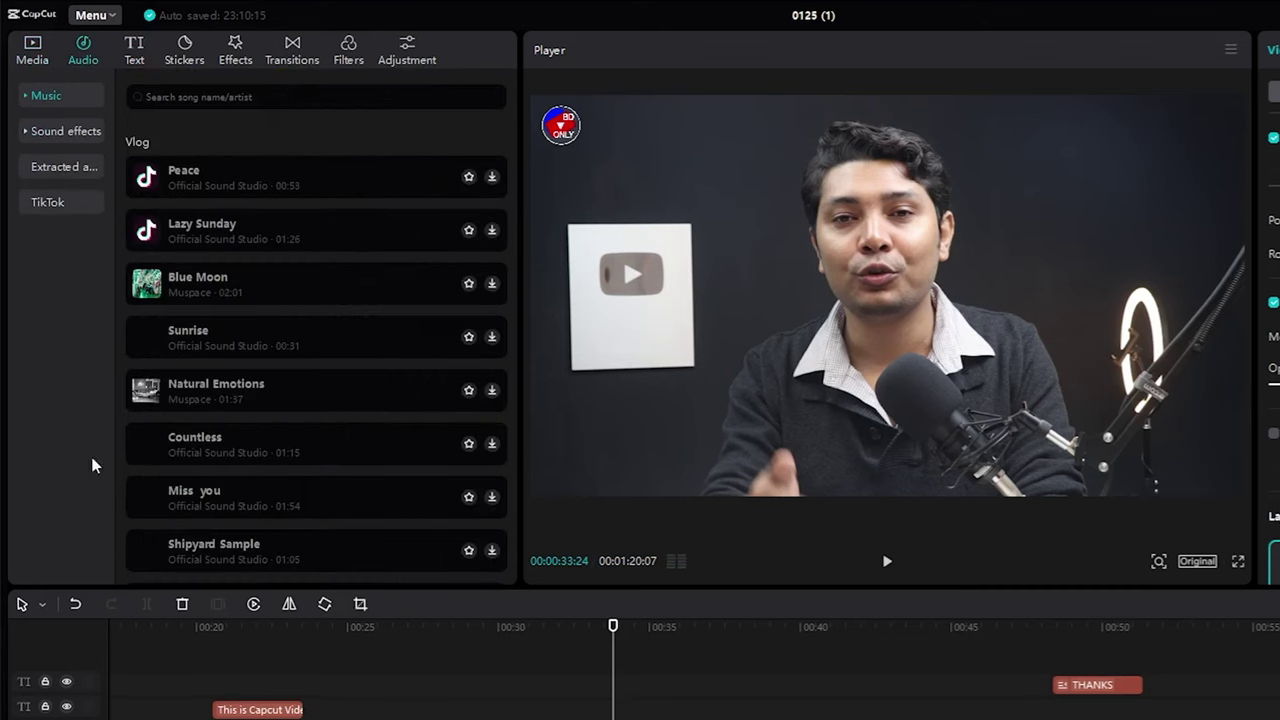
left_click(190, 397)
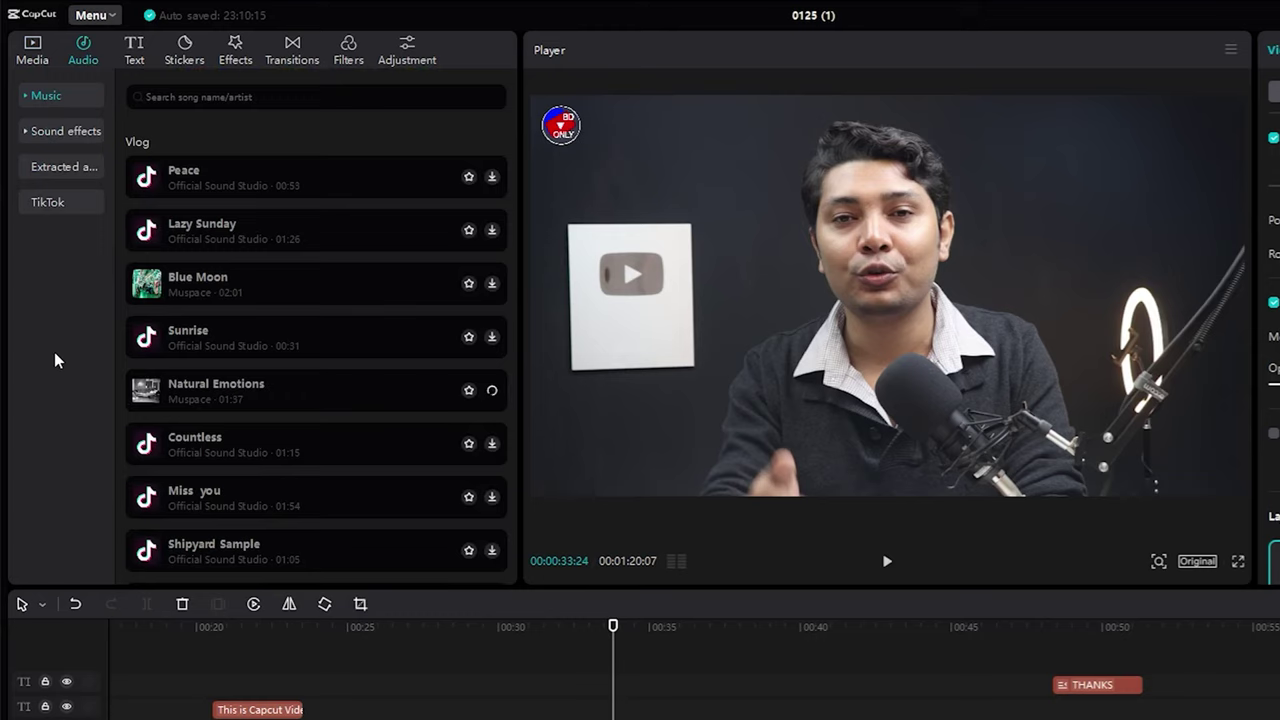
left_click(134, 50)
Step: Add the trending winking, tongue-out emoji sticker at about 34 seconds and play it back
left_click(185, 53)
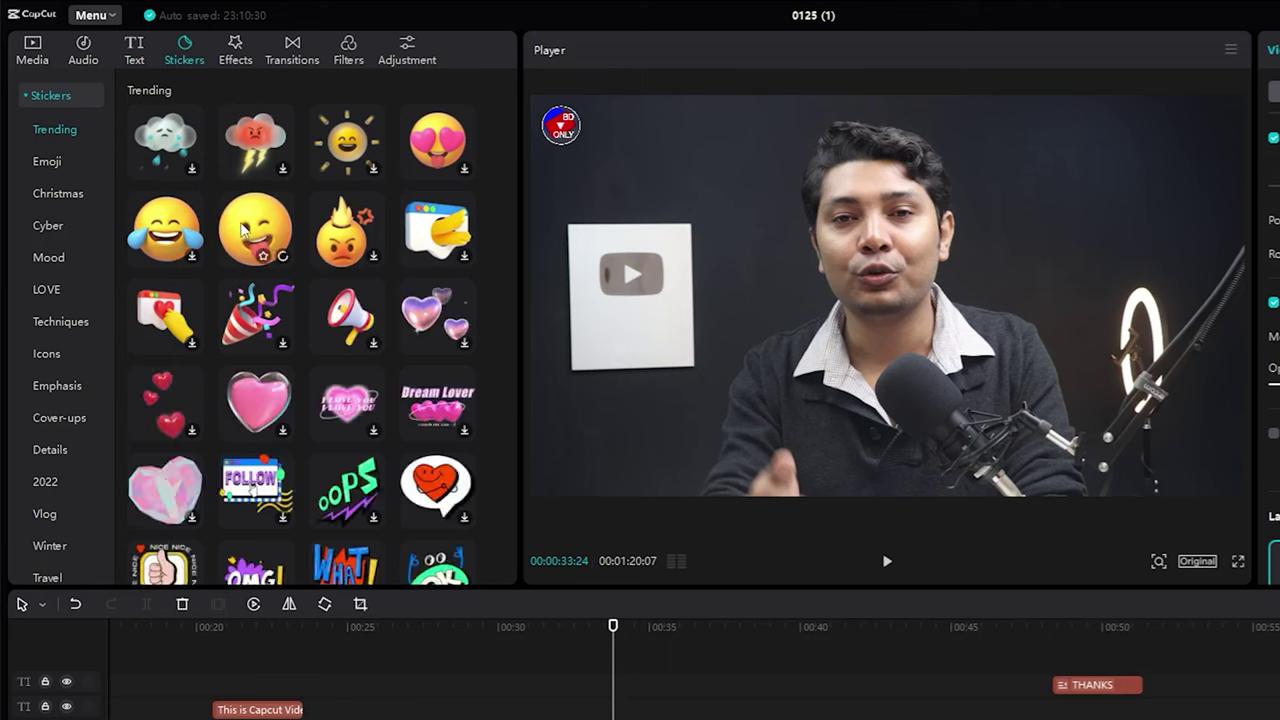
left_click(246, 230)
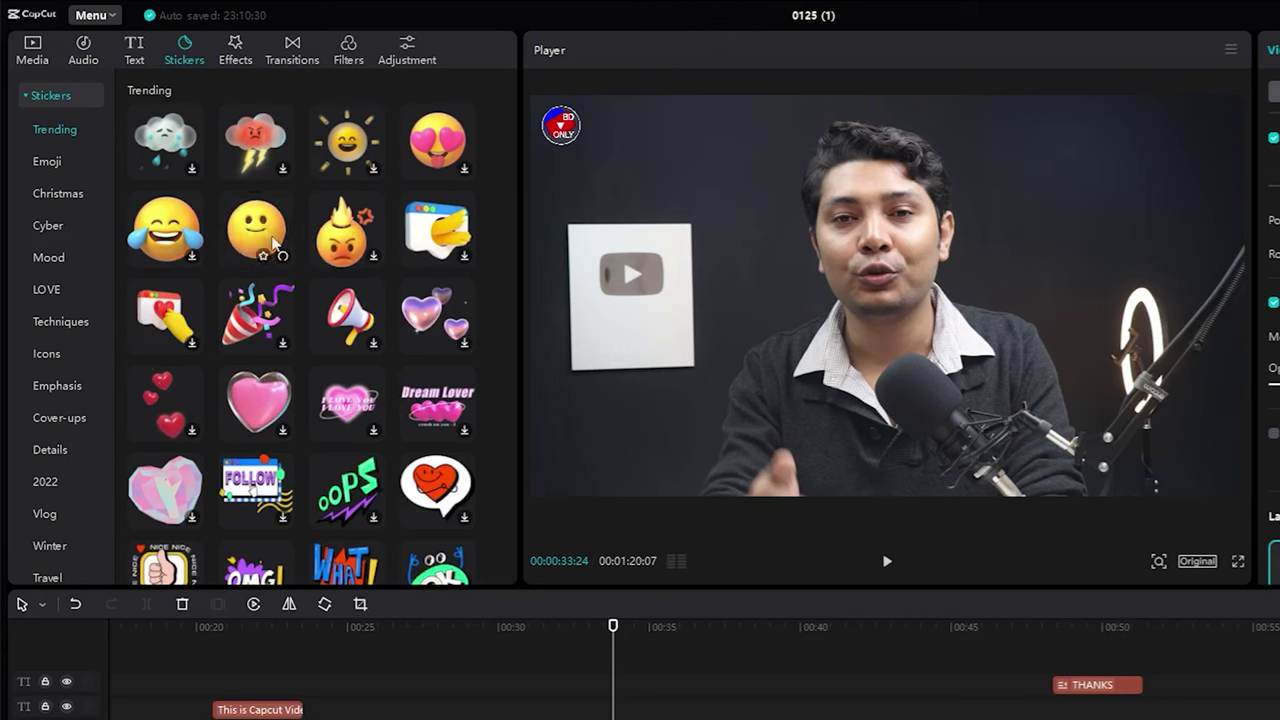
key("space")
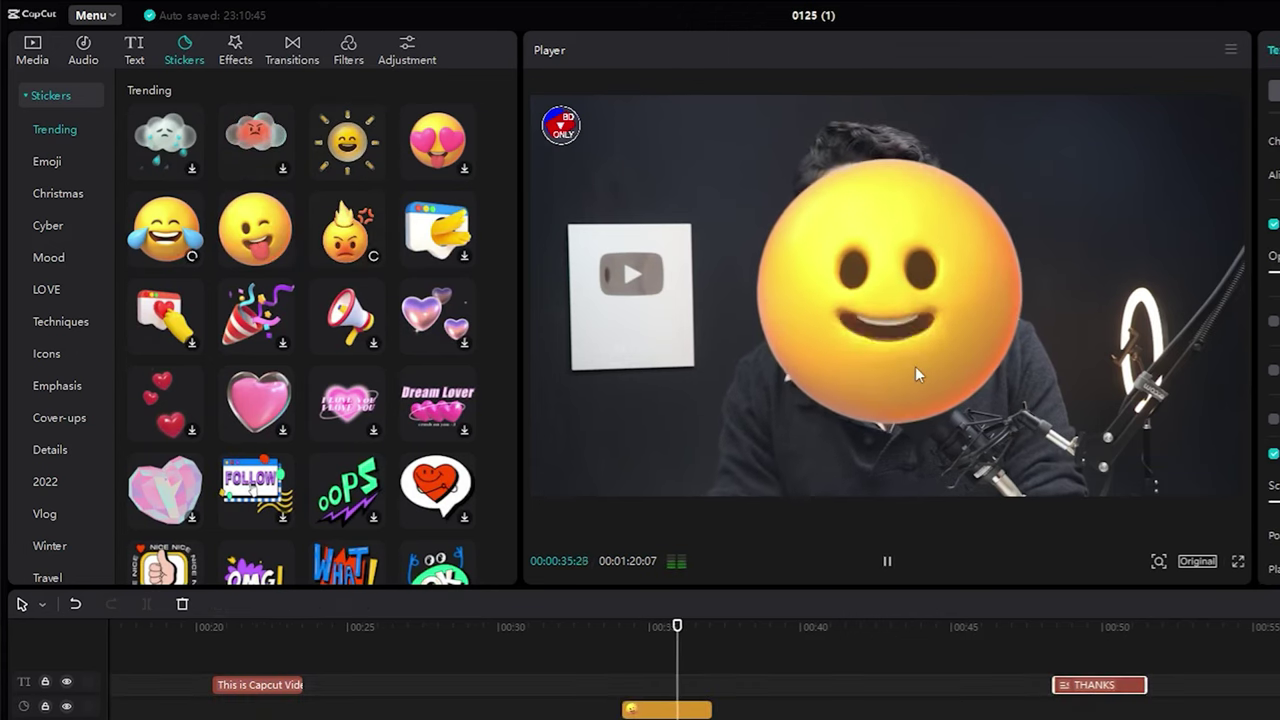
key("space")
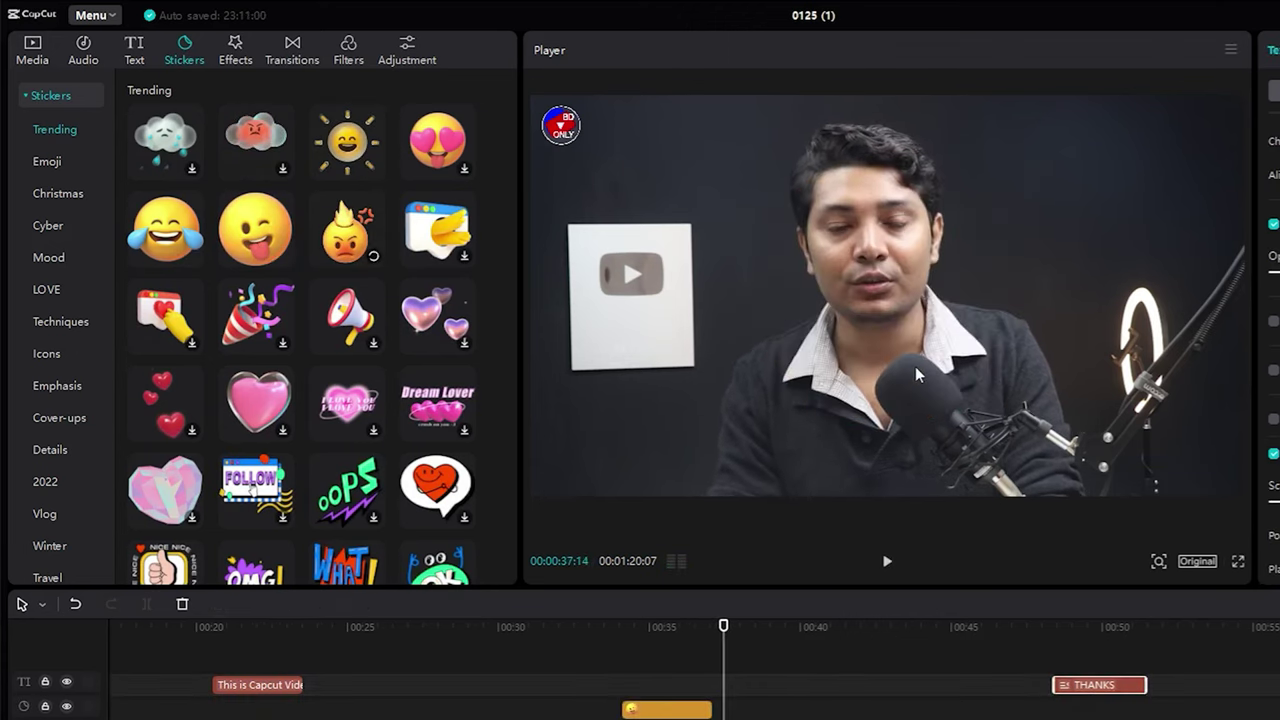
Step: Show the trending effects, give the timeline more height, and download effects such as Rippling and Fault cassette
left_click(238, 50)
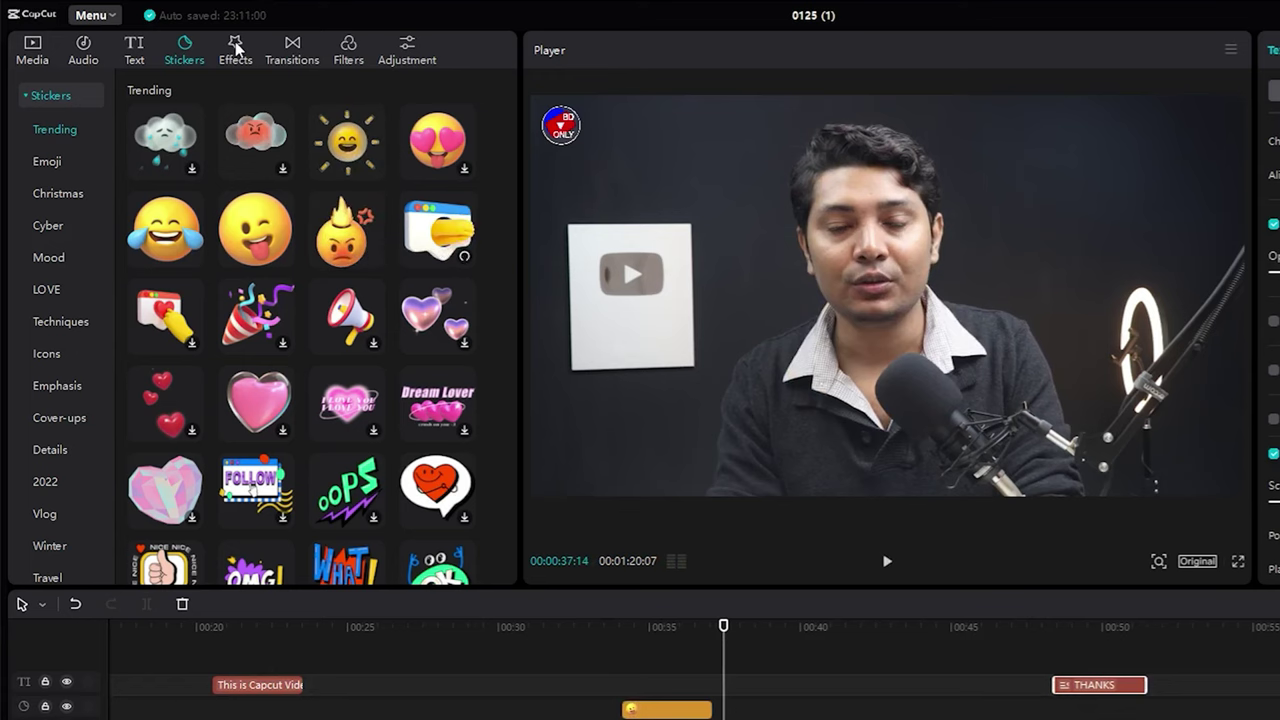
left_click_drag(697, 585, 706, 489)
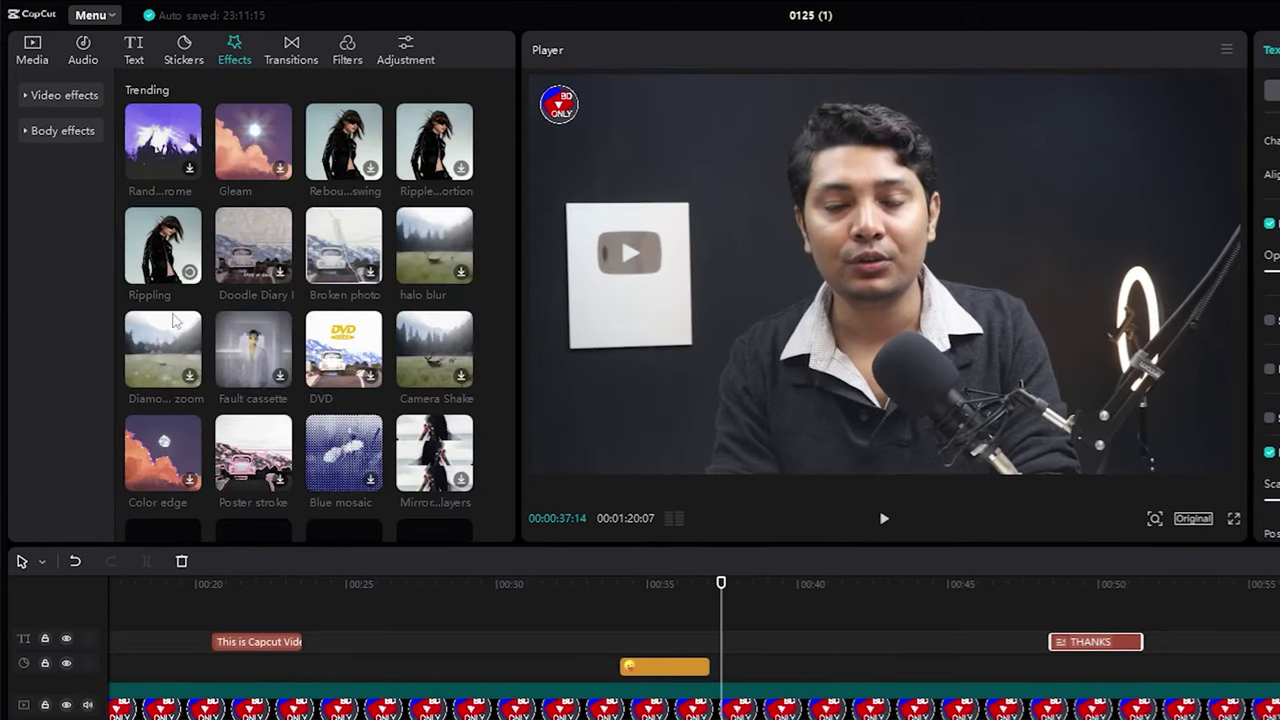
left_click(174, 319)
left_click(241, 372)
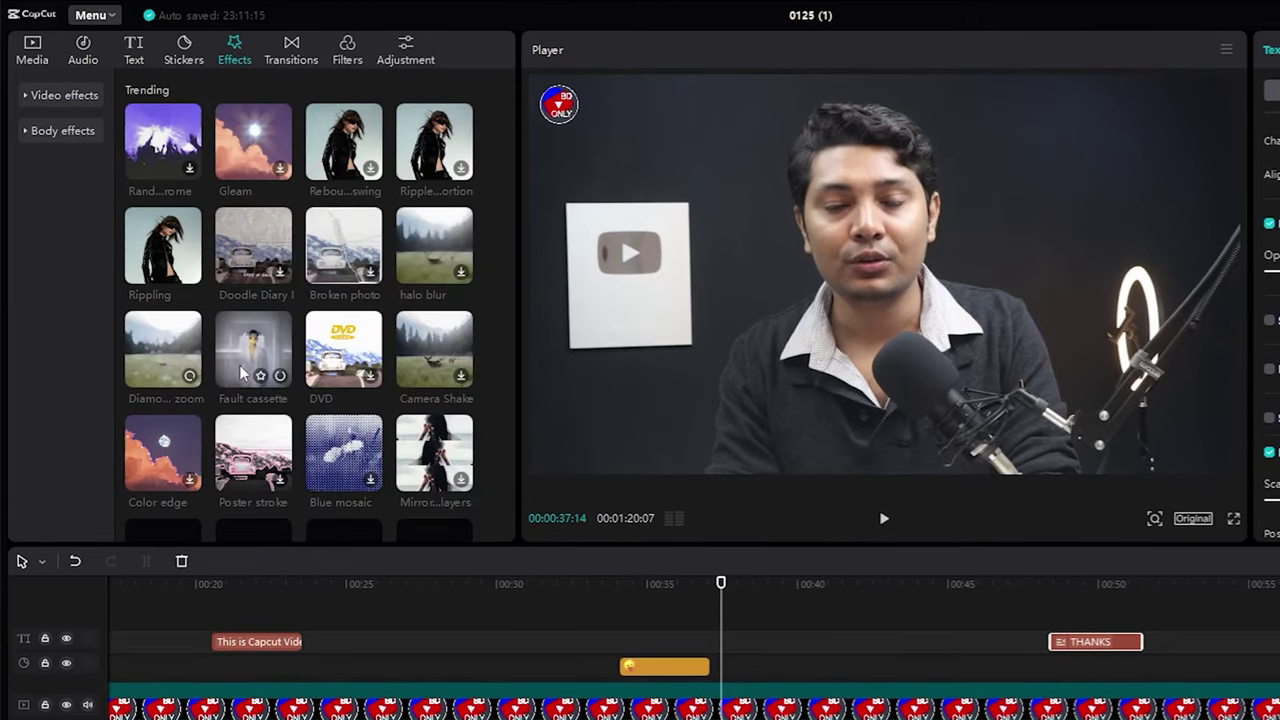
Step: Split the last MVI_2077.MP4 clip at 00:00:37:14 and 00:00:39:03
left_click(702, 715)
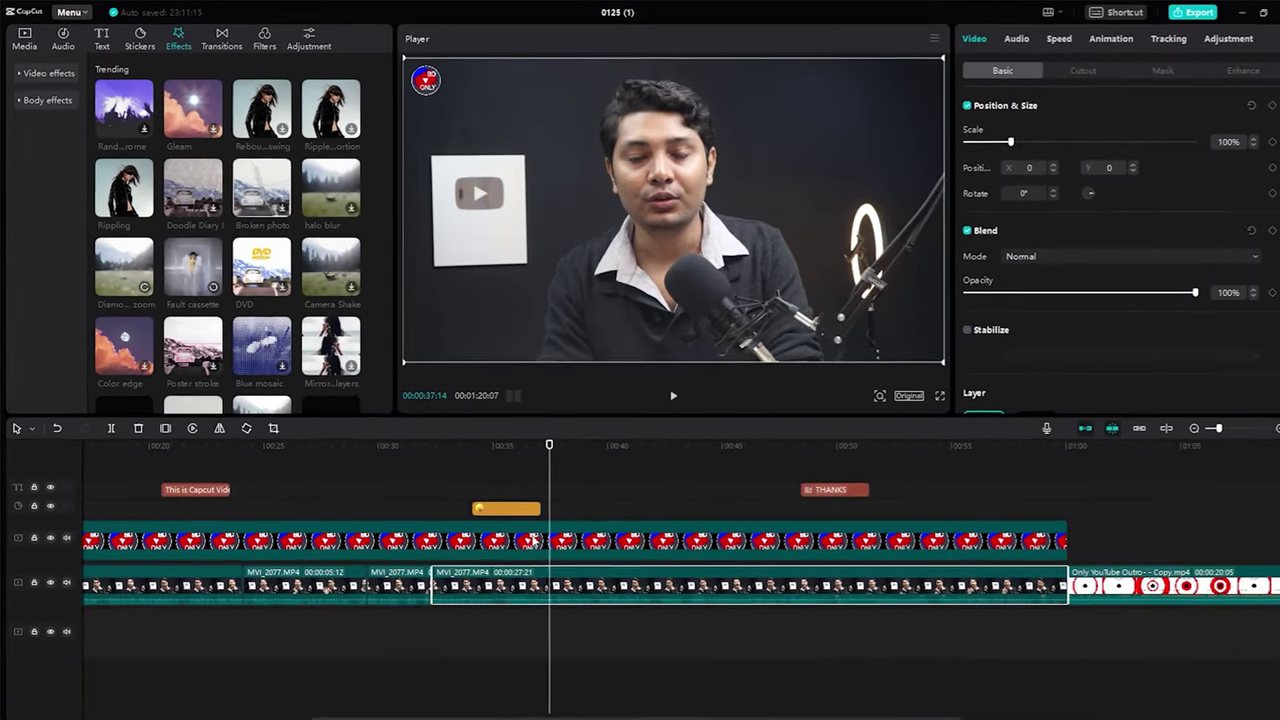
key("ctrl+b")
left_click_drag(549, 445, 613, 466)
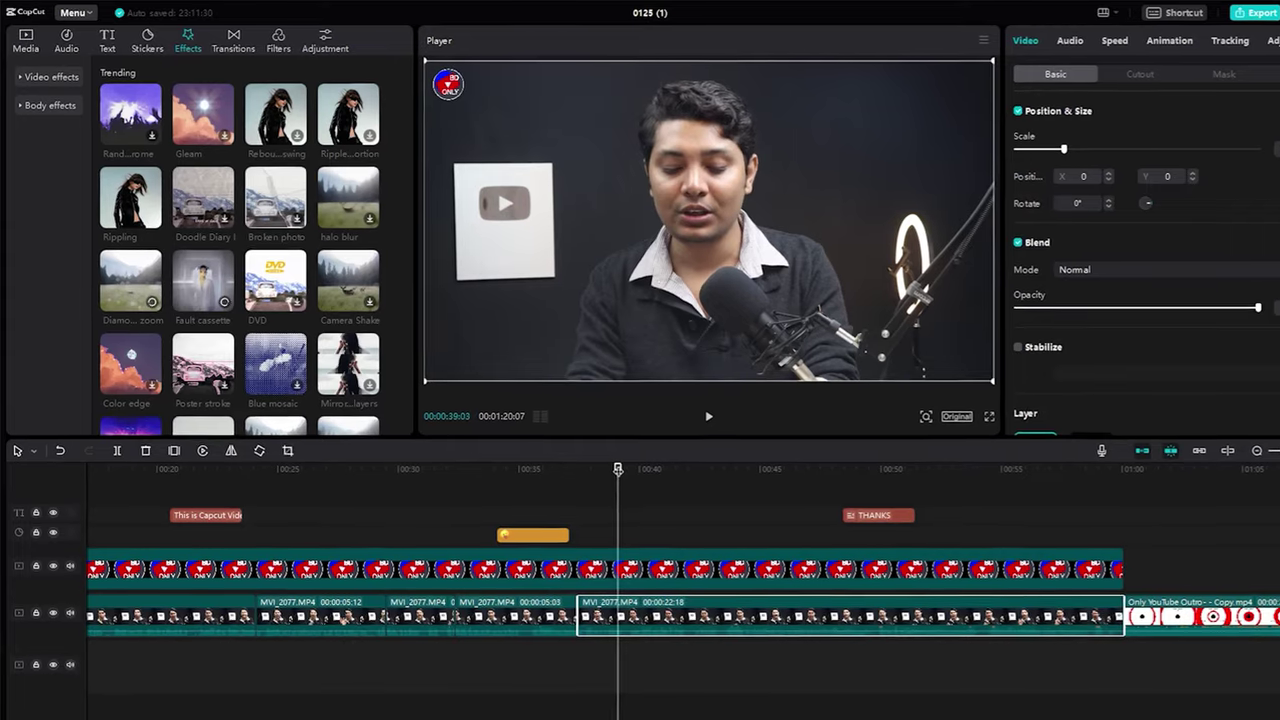
key("ctrl+b")
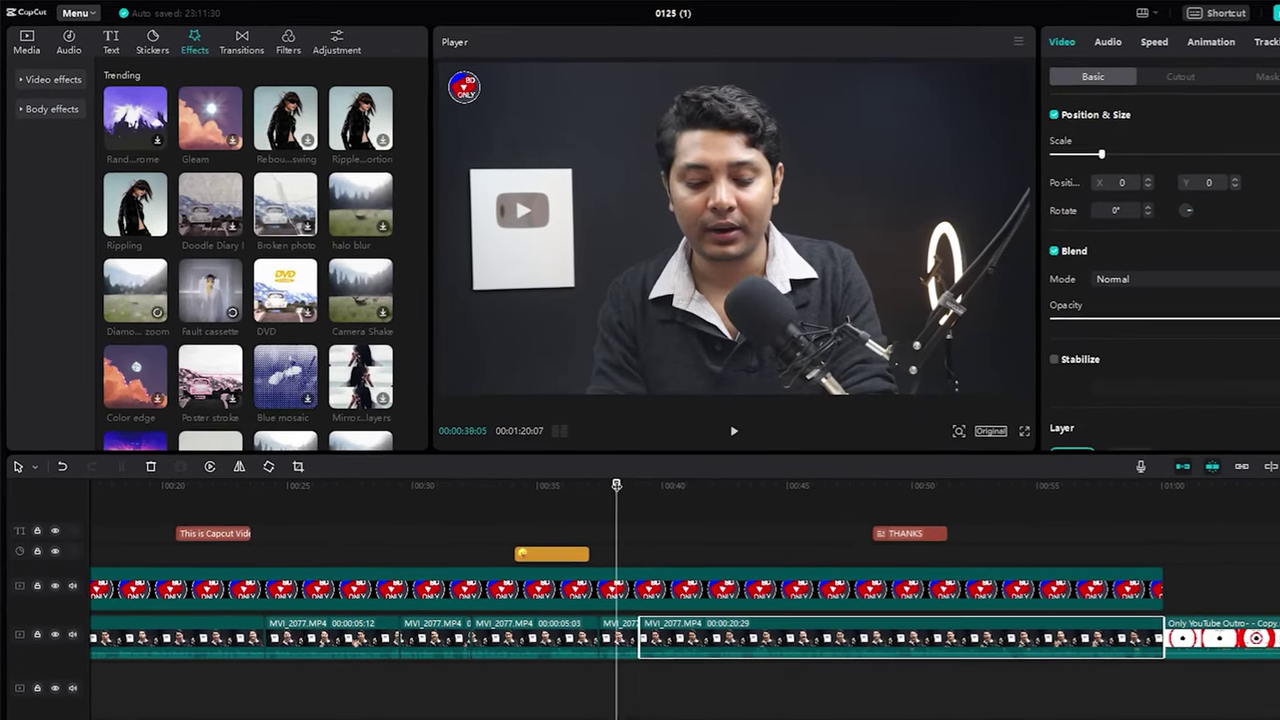
Step: Apply the Rippling effect to the short MVI_2077.MP4 piece between the two newest cuts
left_click(608, 629)
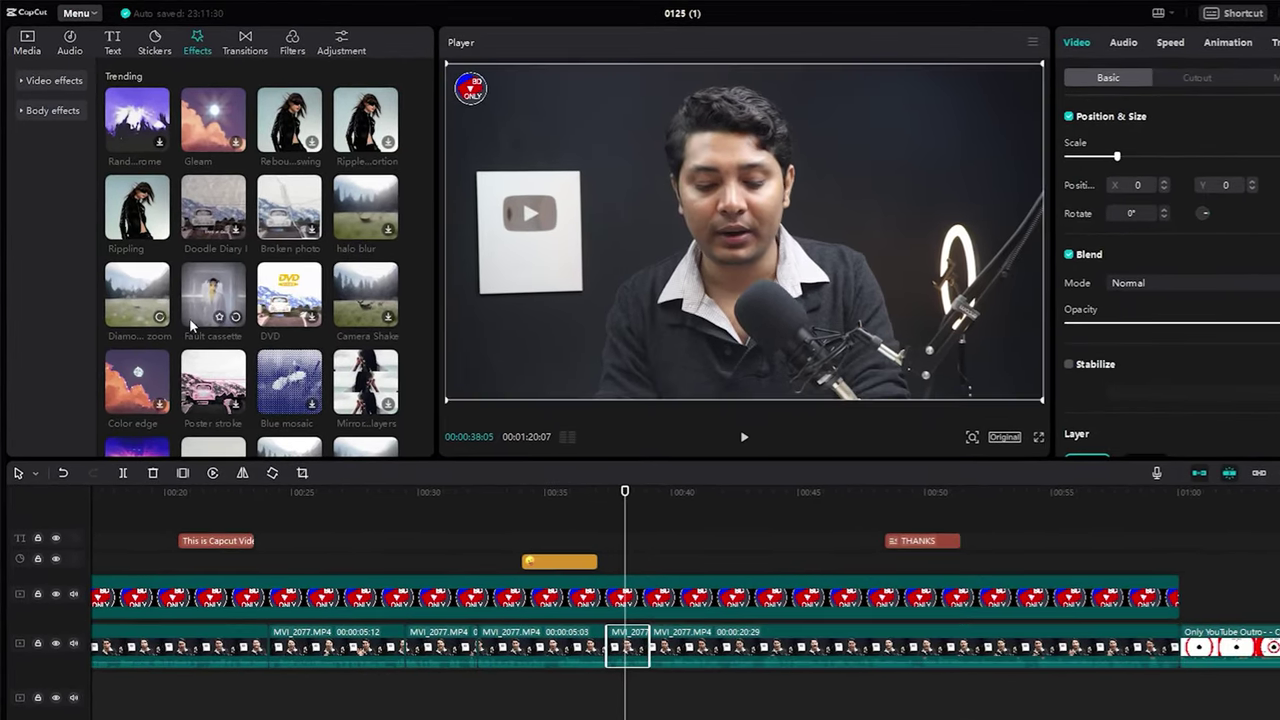
mouse_move(128, 212)
left_click_drag(128, 212, 628, 649)
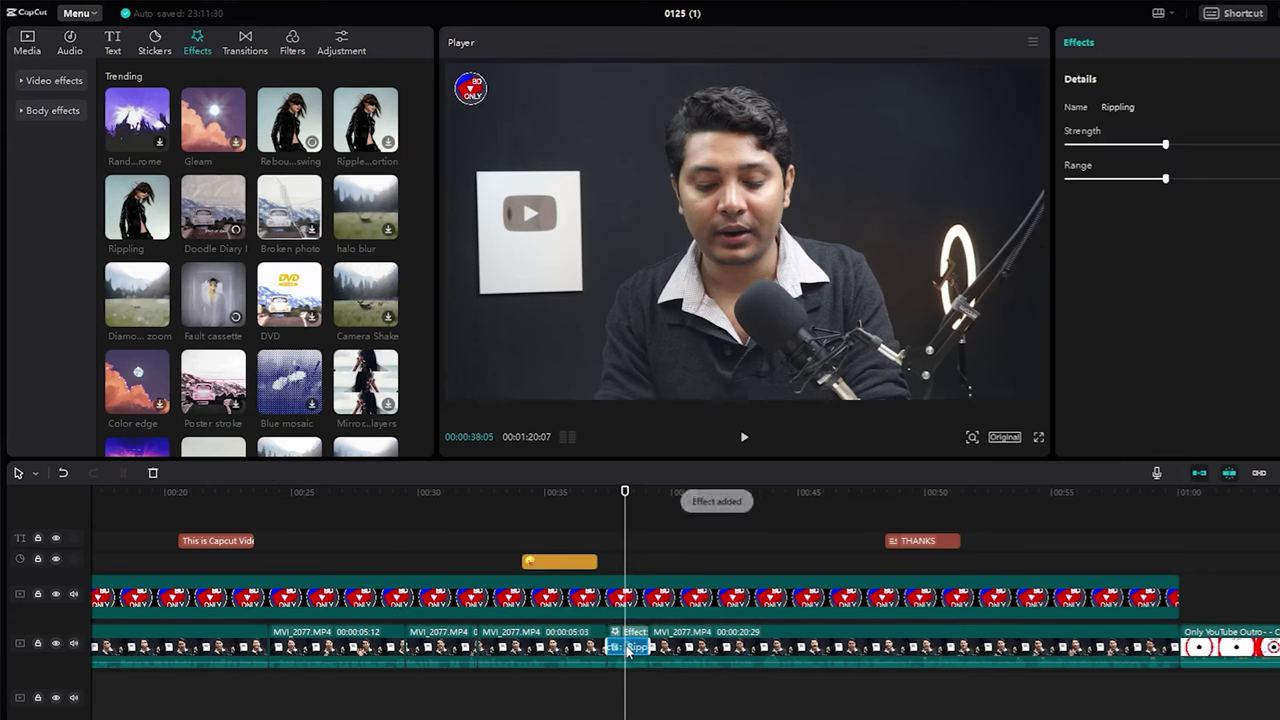
Step: Play back from just before the short piece to check the Rippling effect
left_click_drag(625, 490, 598, 500)
key("space")
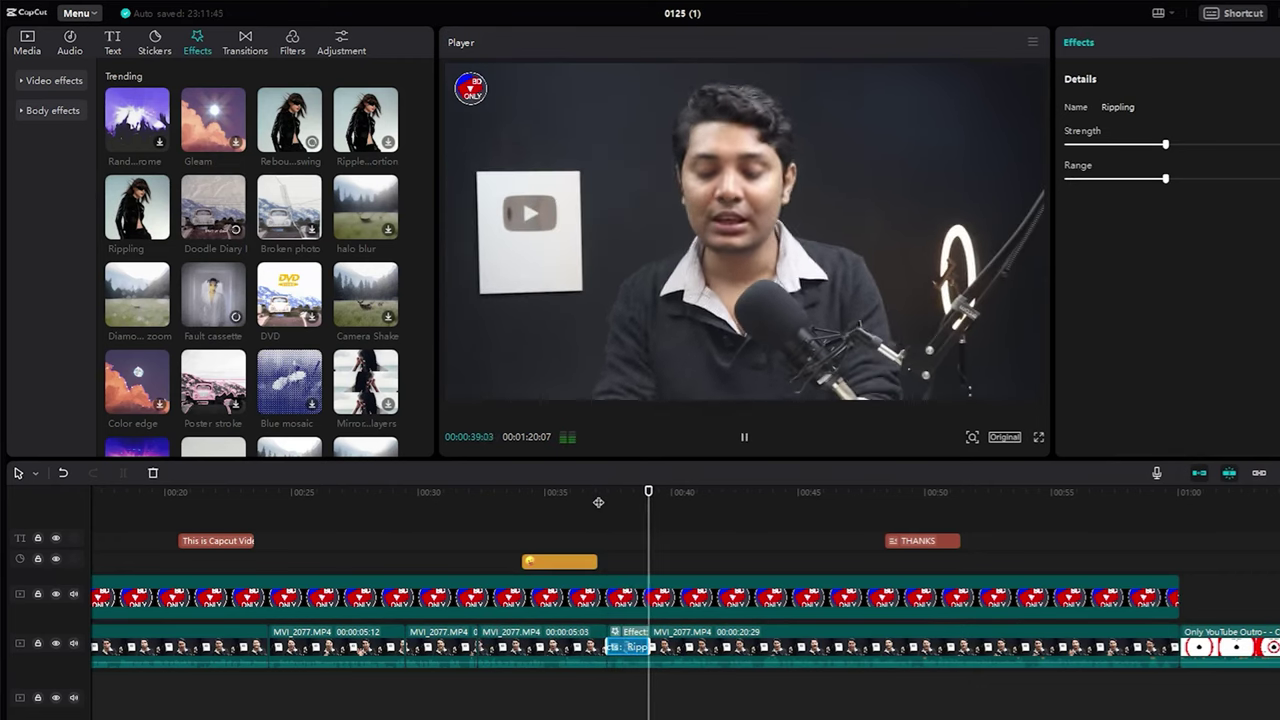
key("space")
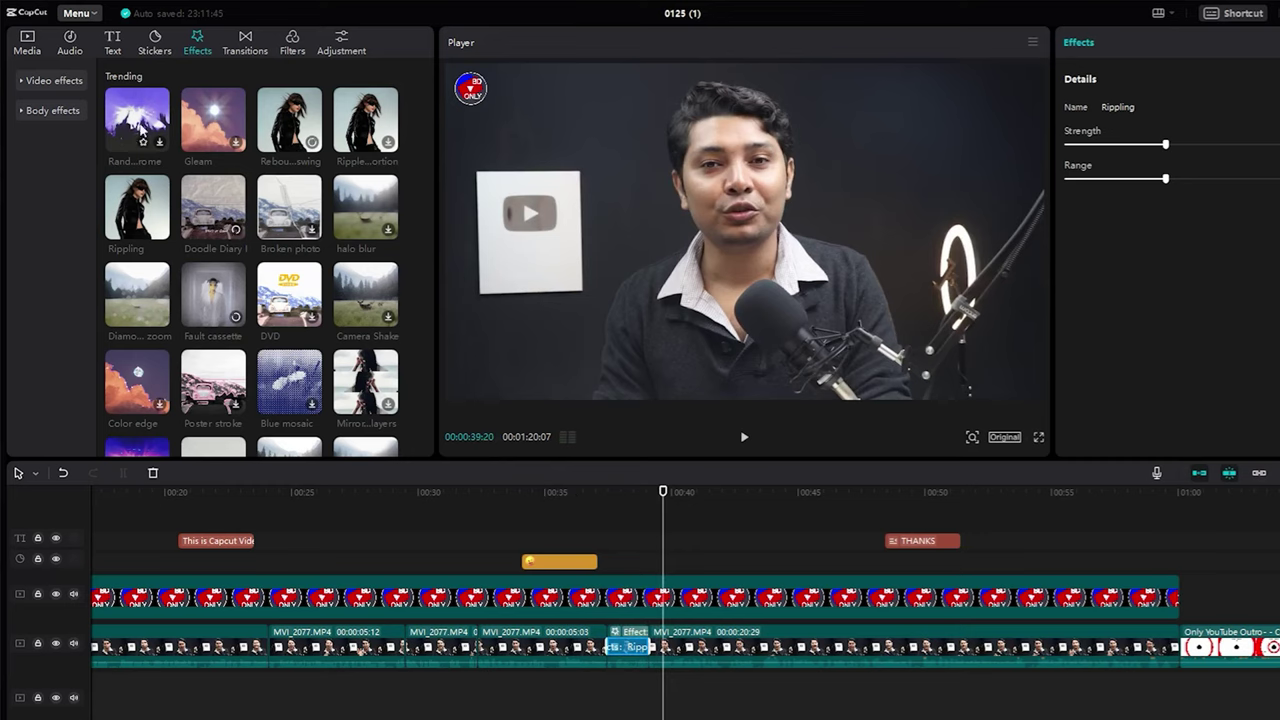
Step: Add the Then and Now transition at the cut near 24 seconds, between the first two MVI_2077.MP4 clips
left_click(245, 45)
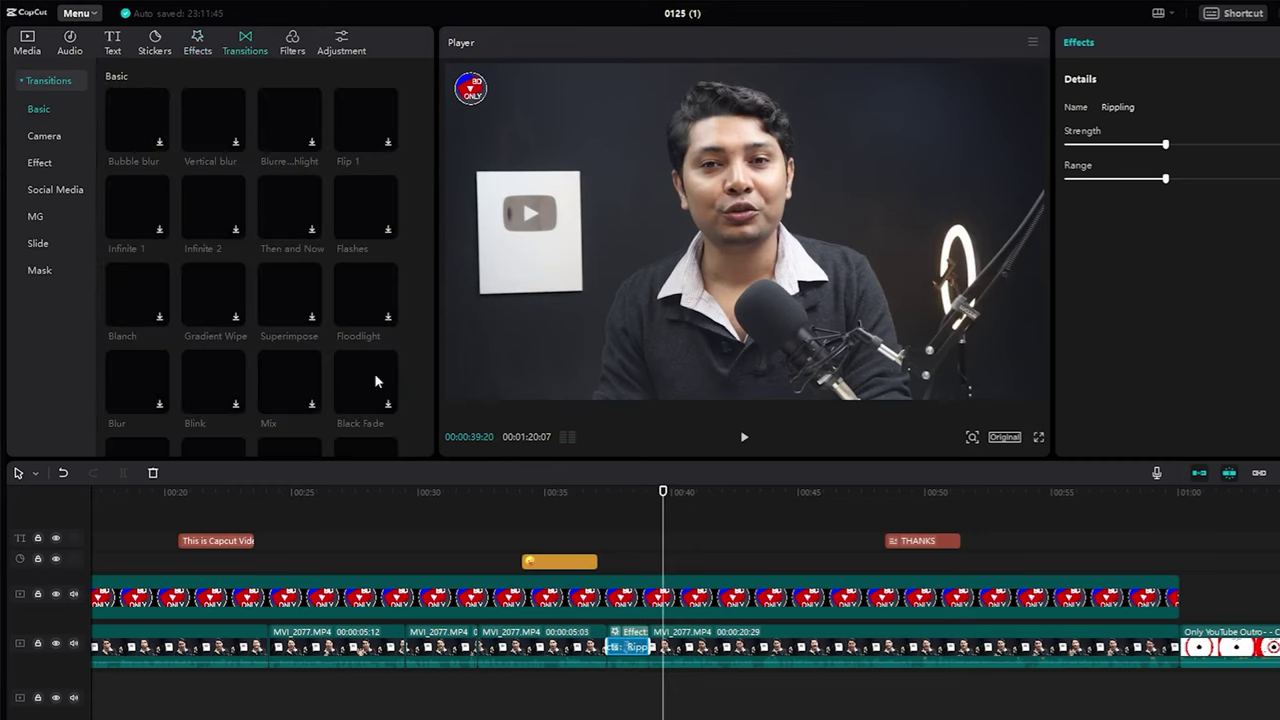
left_click(472, 650)
left_click(433, 648)
left_click(370, 650)
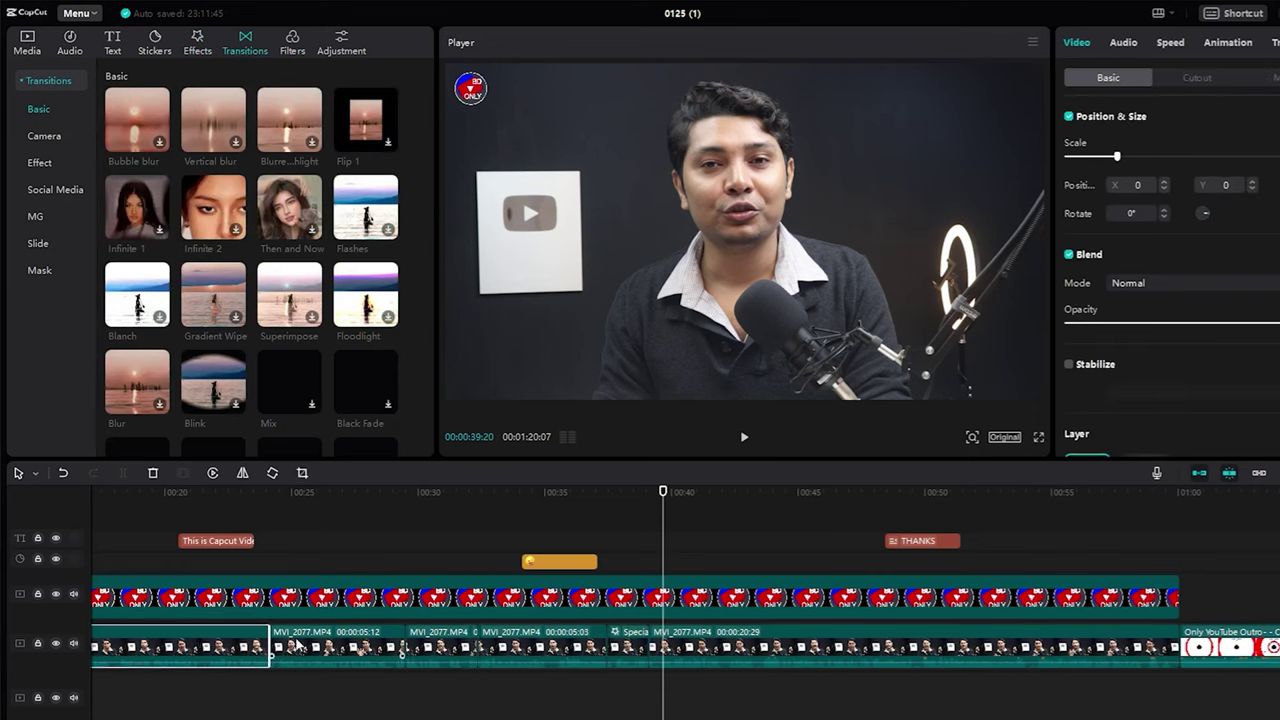
left_click_drag(665, 492, 261, 509)
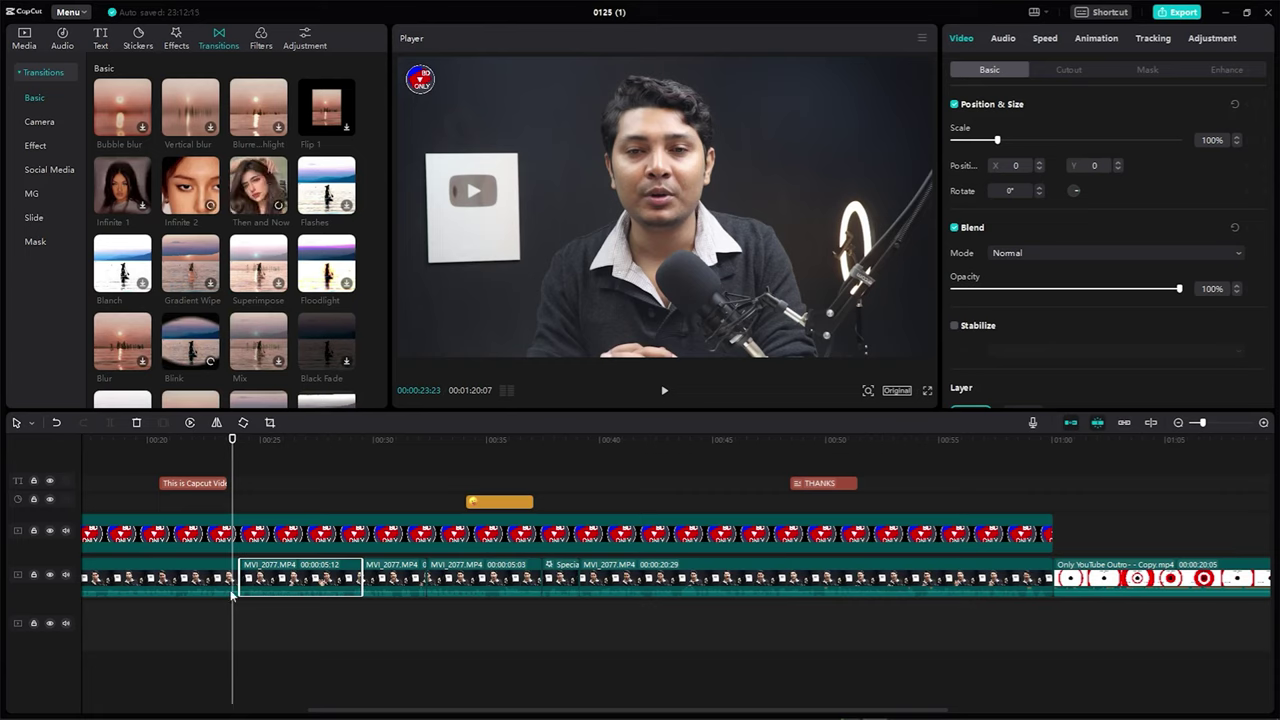
left_click_drag(280, 633, 212, 574)
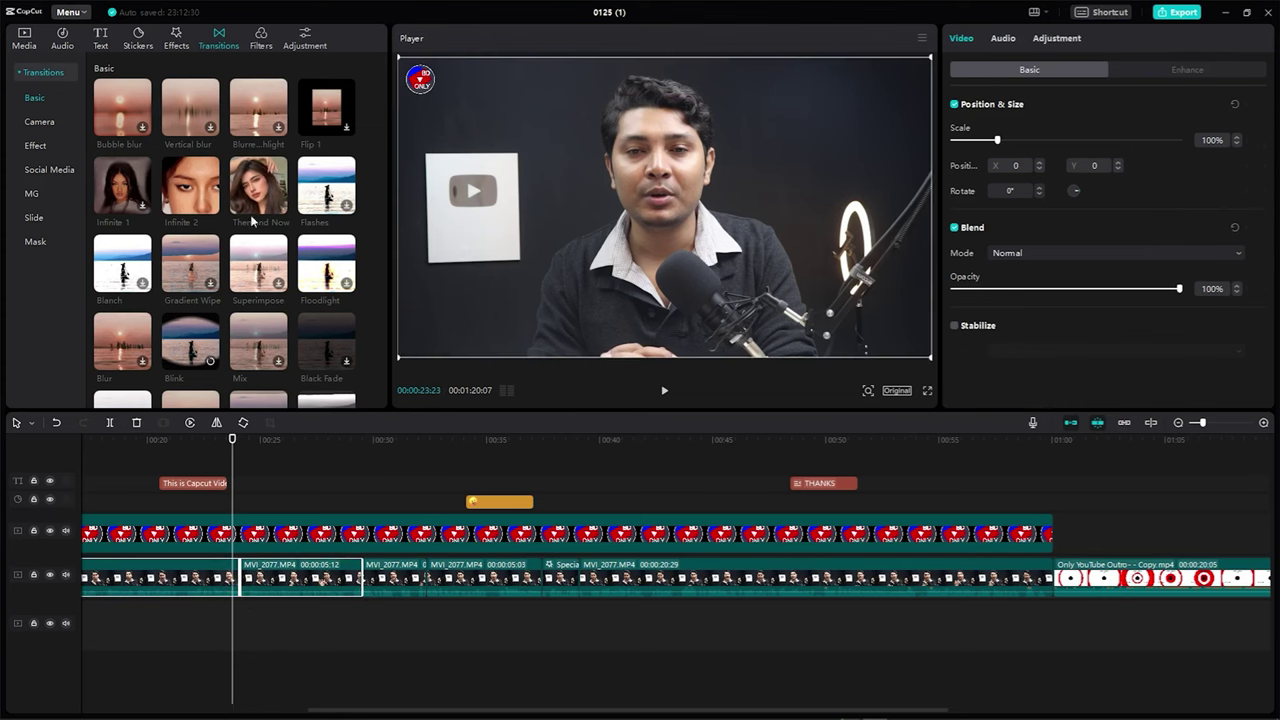
left_click(239, 472)
left_click_drag(239, 594, 236, 590)
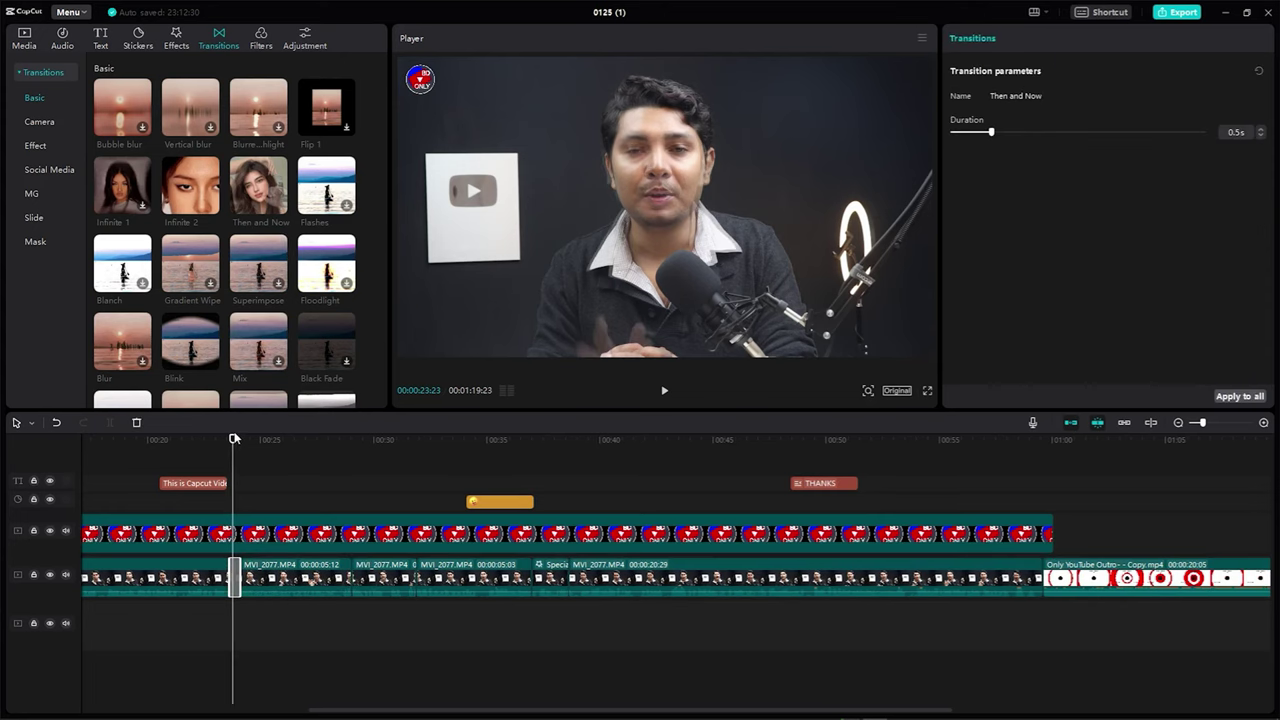
Step: Play back from just before the cut near 24 seconds to check the Then and Now transition
left_click_drag(234, 439, 228, 441)
key("space")
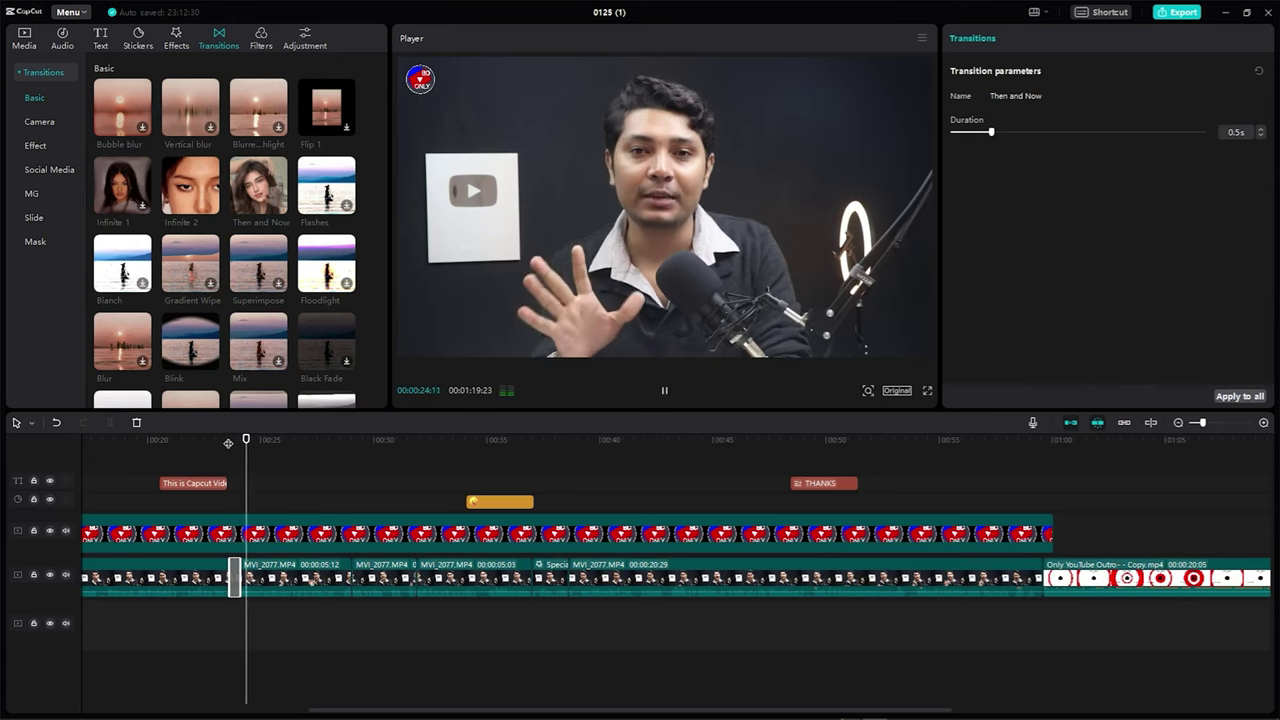
key("space")
Step: Add the Infinite 2 transition at the end of the 5-second MVI_2077.MP4 clip and play it back
left_click_drag(260, 355, 336, 591)
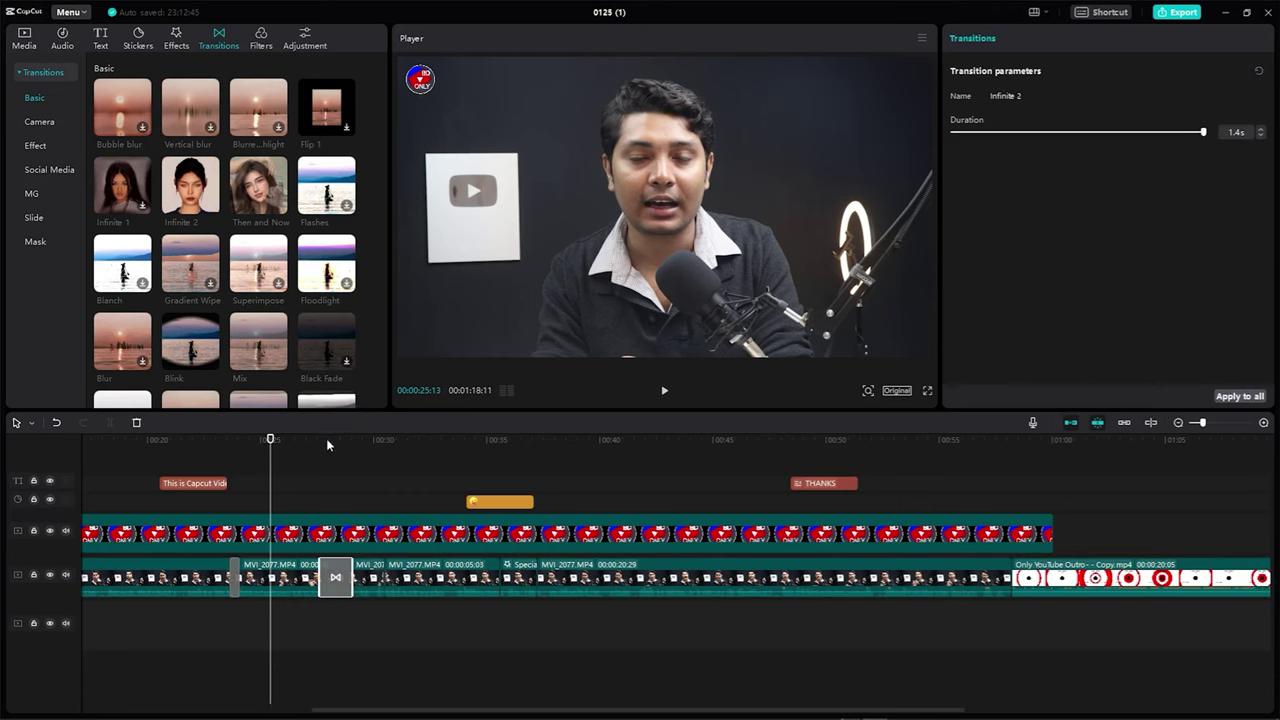
left_click(327, 444)
key("space")
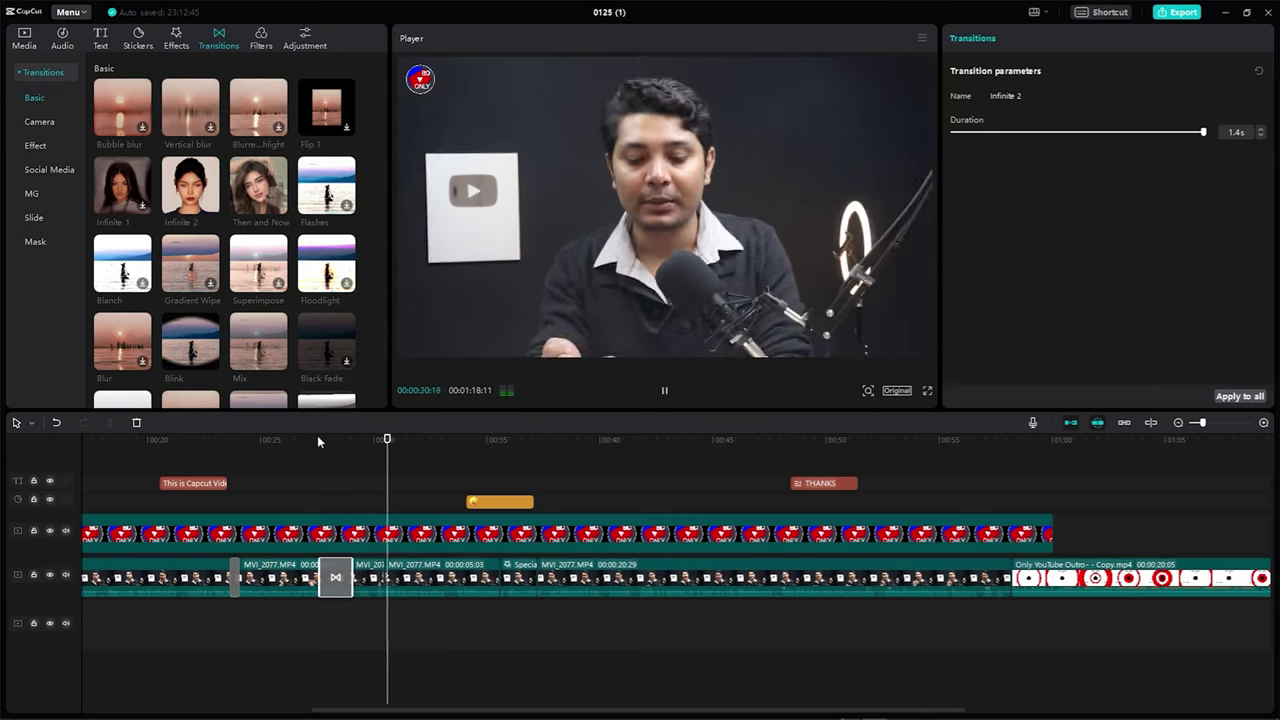
Step: Play back again from just before the Infinite 2 transition to check it
left_click(307, 442)
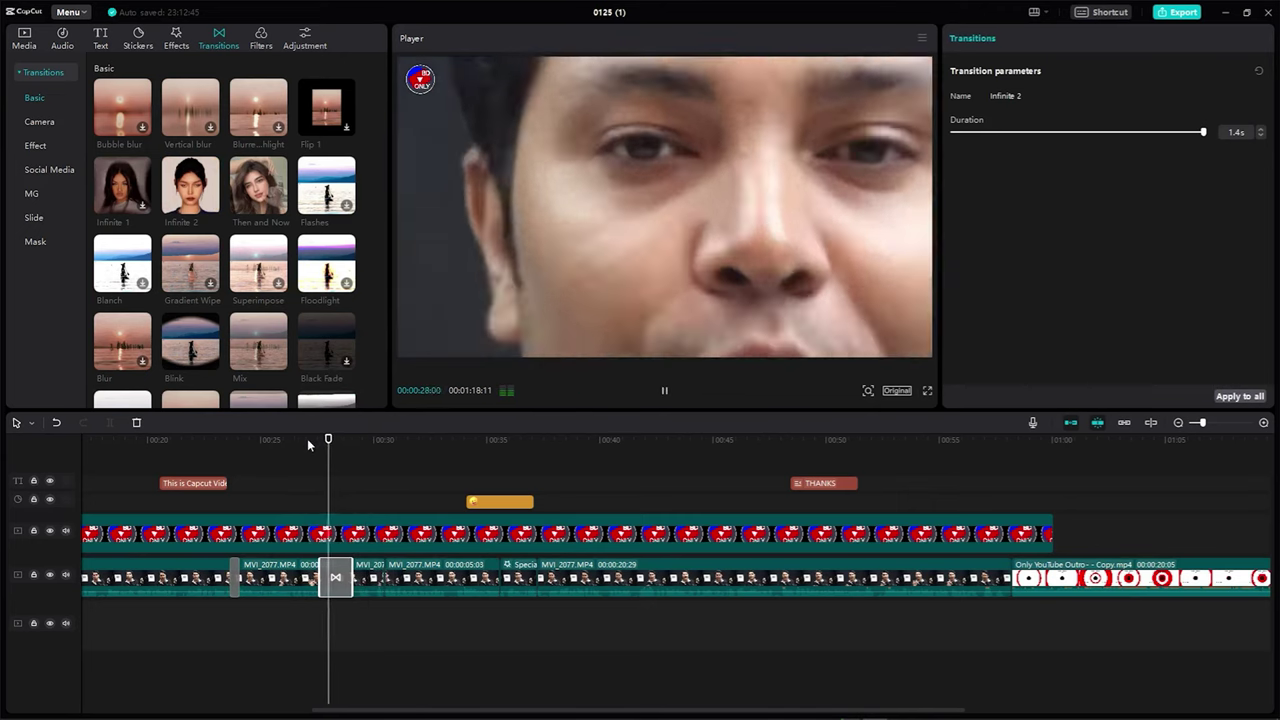
key("space")
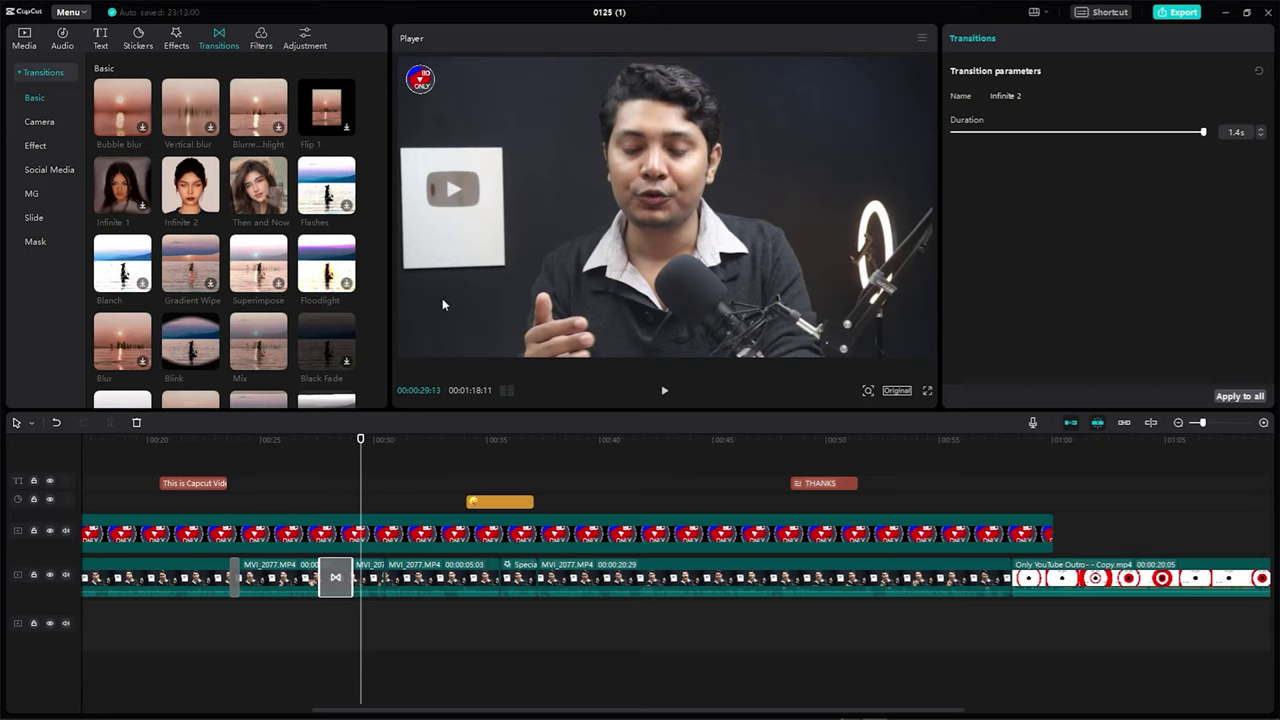
Step: Apply the Conifer Cone filter directly to the last MVI_2077.MP4 clip before the outro
left_click(264, 38)
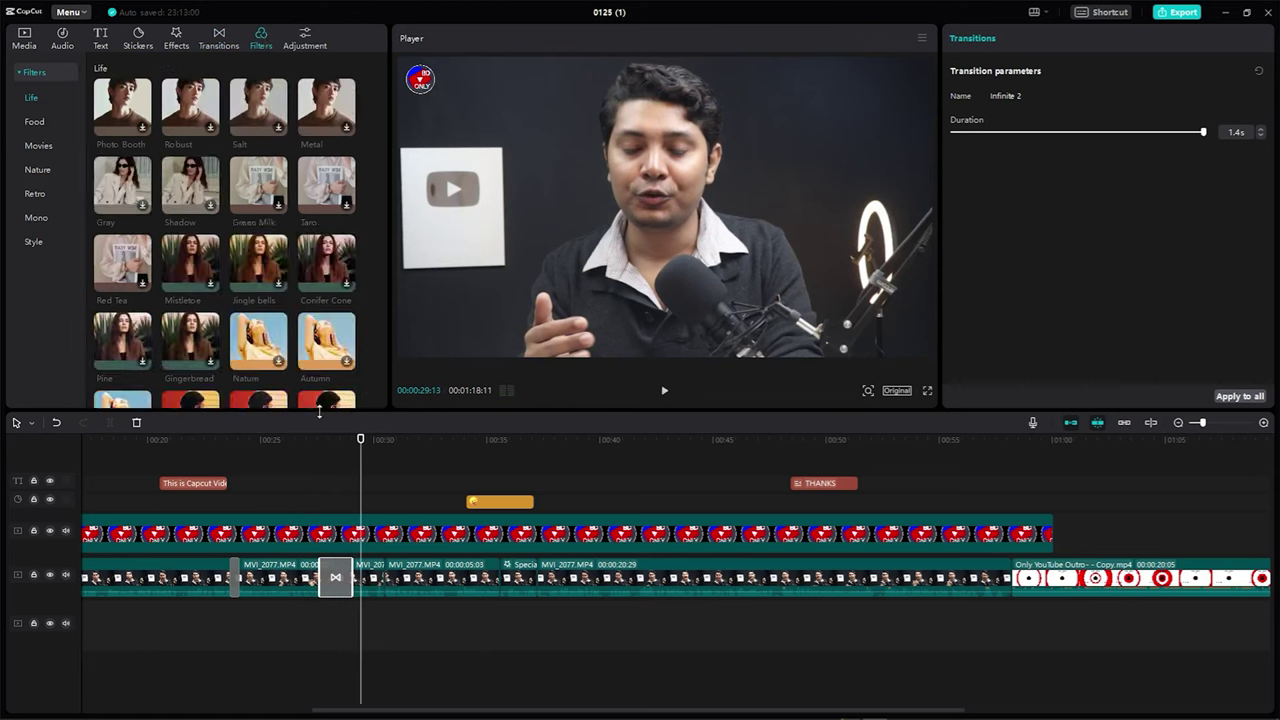
left_click(448, 582)
left_click(540, 586)
left_click(602, 446)
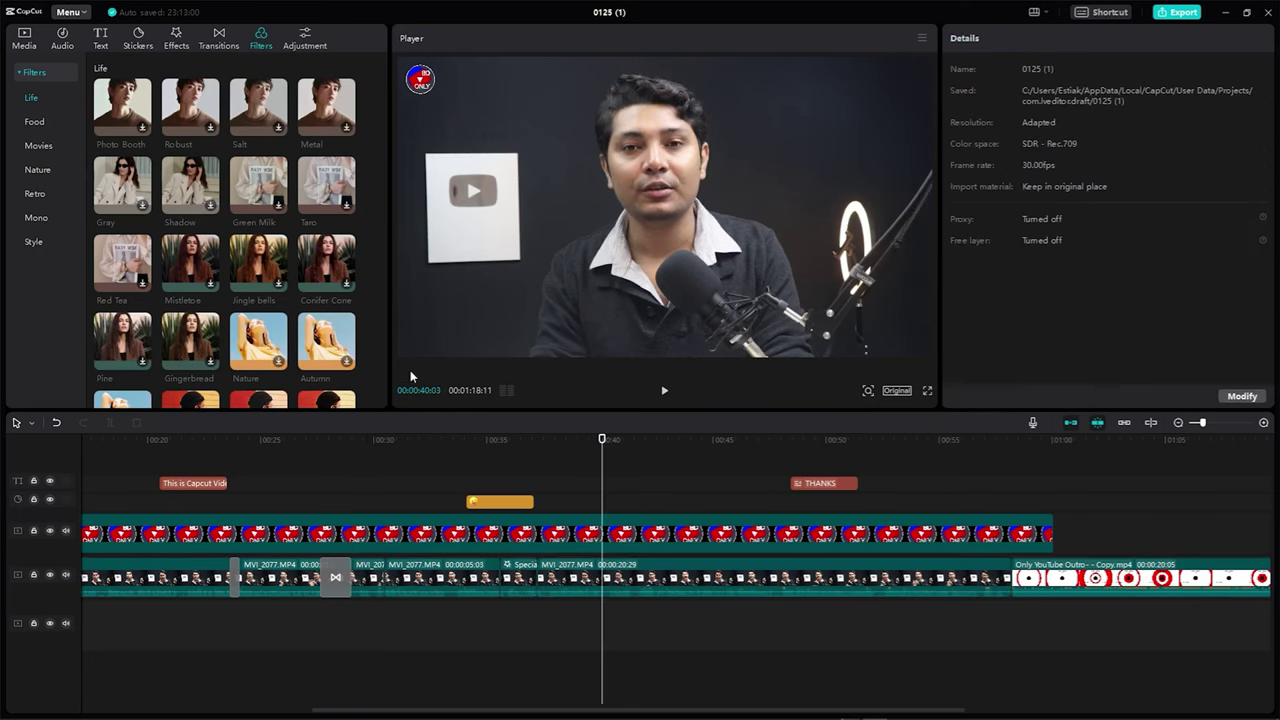
left_click(338, 280)
left_click_drag(346, 278, 632, 577)
Step: Play the filtered clip for a few seconds and return to about 42 seconds to check the Conifer Cone look
key("space")
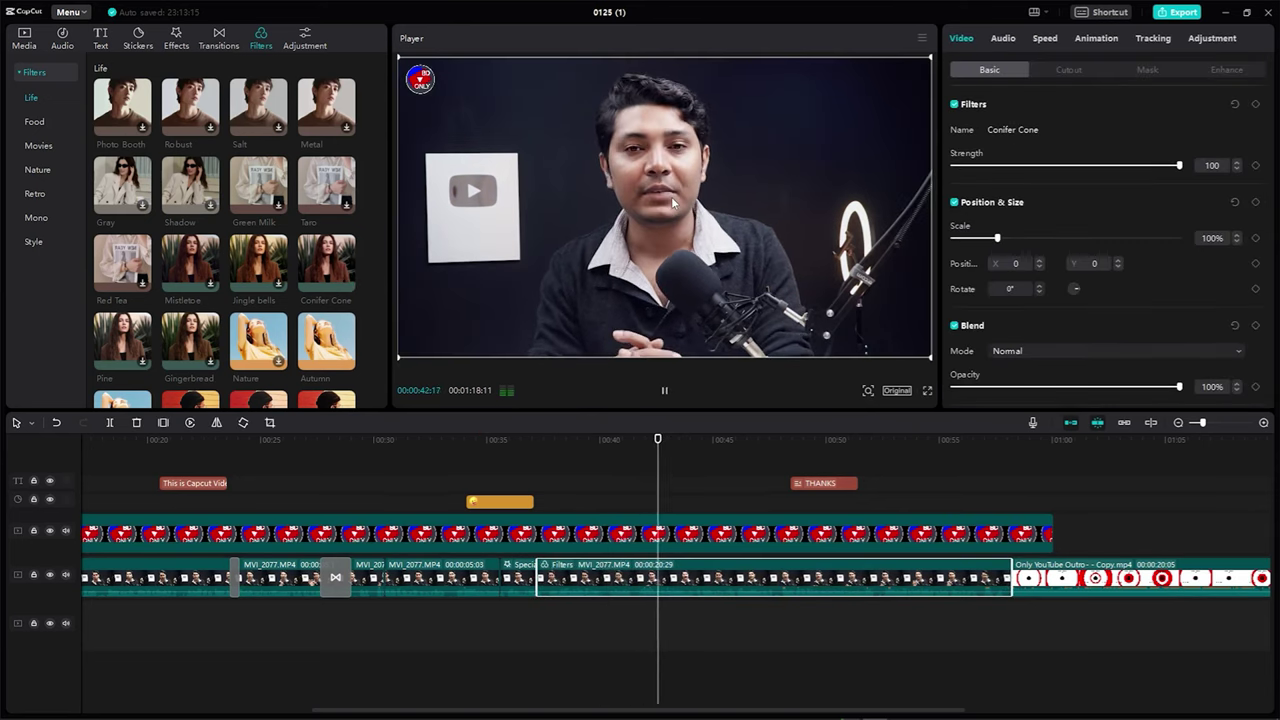
key("space")
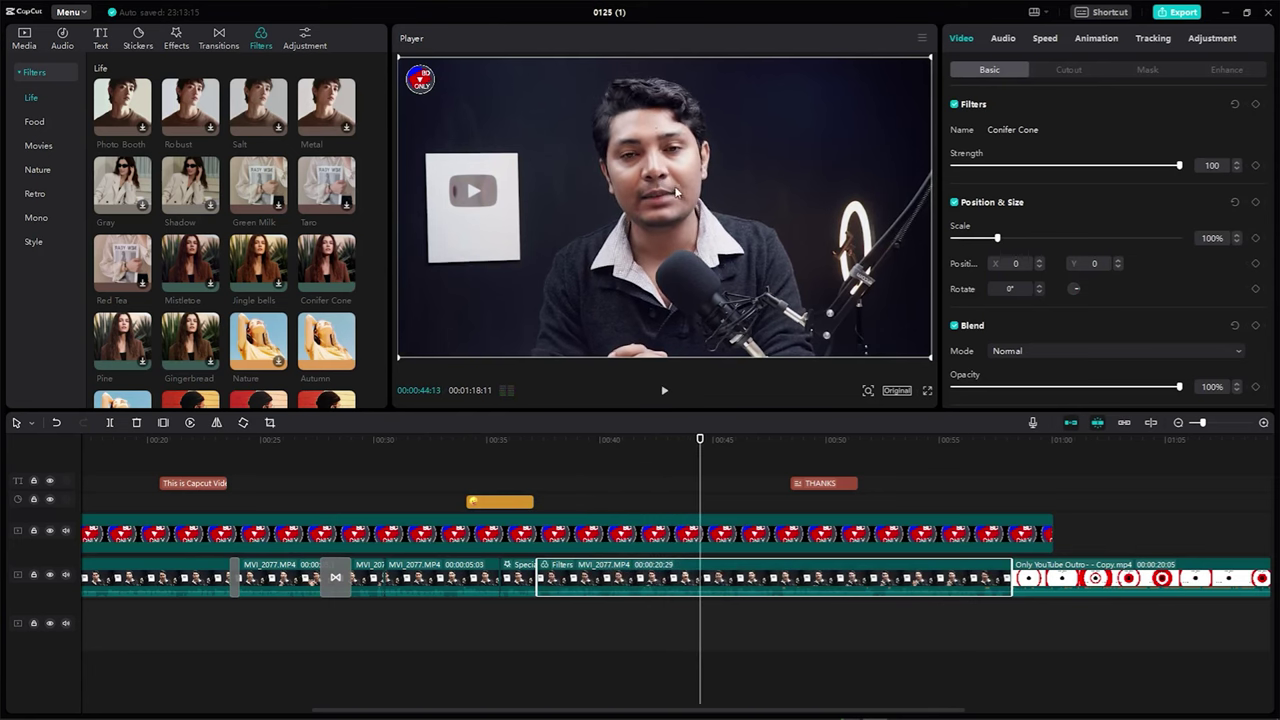
left_click_drag(705, 435, 644, 438)
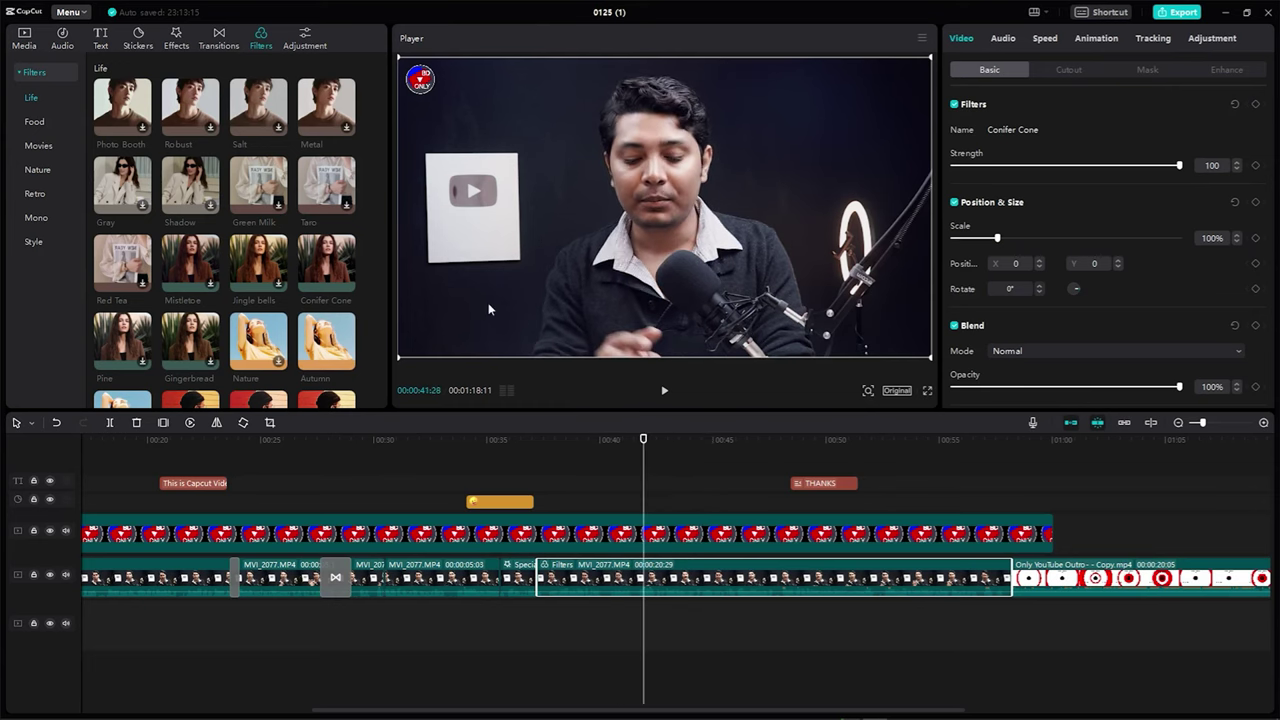
Step: Bring up the custom adjustment options and examine the unfiltered footage at several points across the timeline
left_click(306, 40)
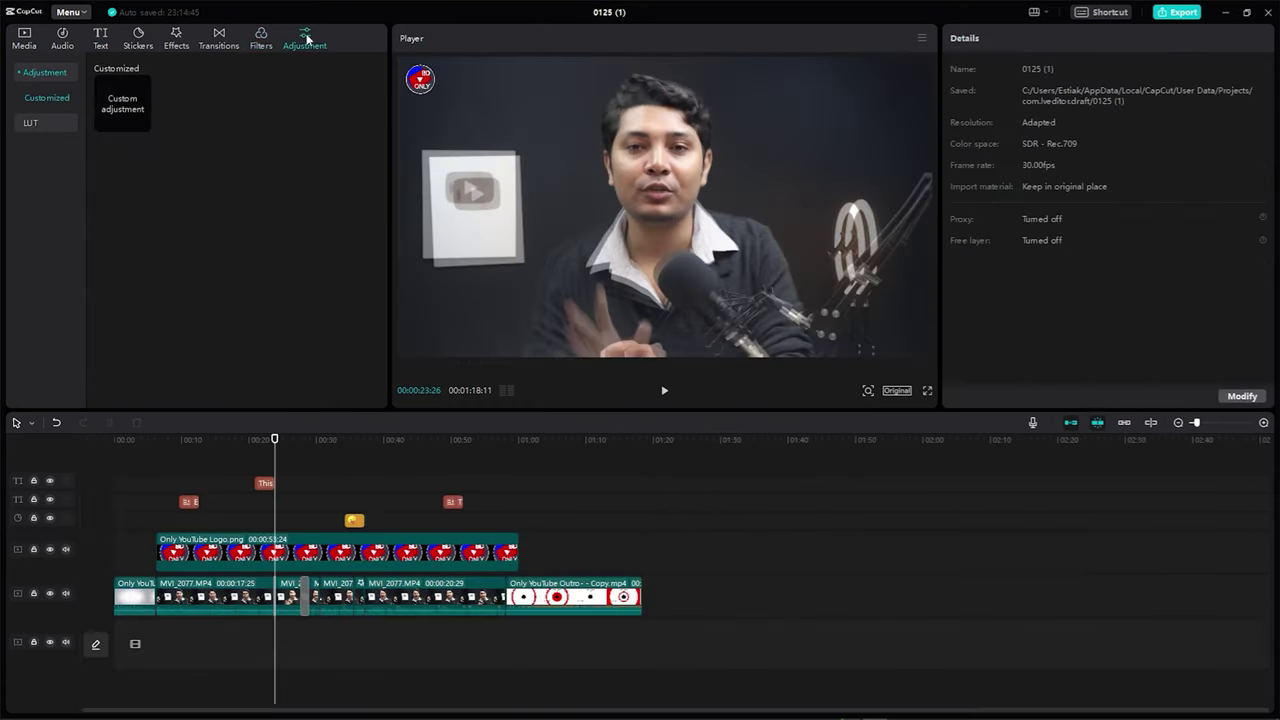
mouse_move(116, 110)
left_click(415, 449)
left_click(333, 442)
left_click(256, 444)
left_click(211, 443)
left_click(421, 443)
left_click(403, 603)
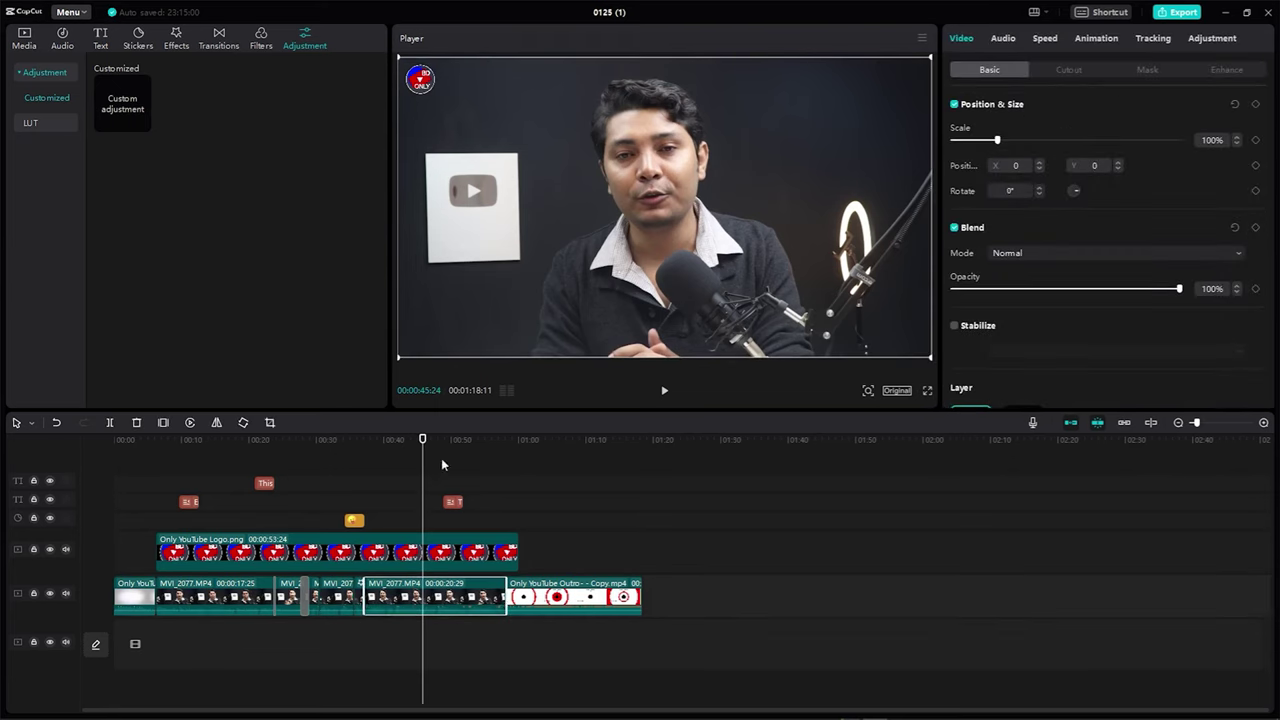
left_click_drag(423, 441, 195, 447)
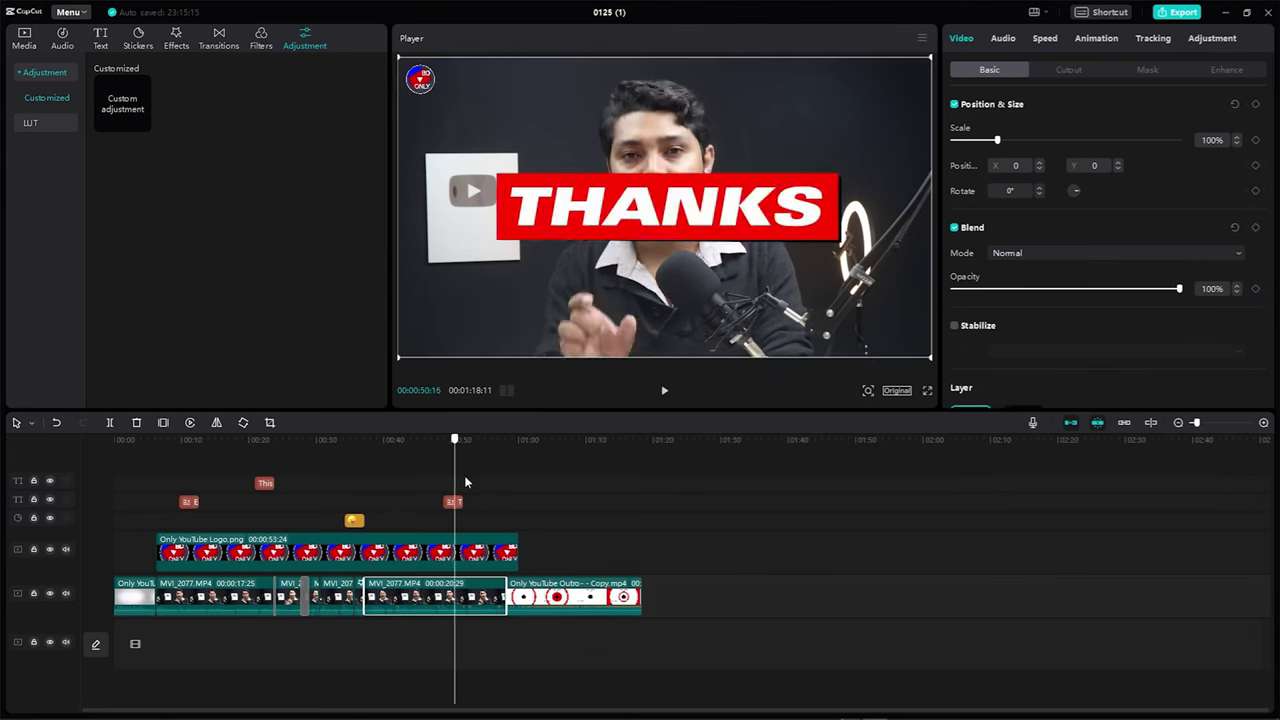
left_click(375, 486)
Step: Try a separate Conifer Cone filter layer spanning all the MVI_2077.MP4 clips, check a frame, and delete the layer
left_click(260, 40)
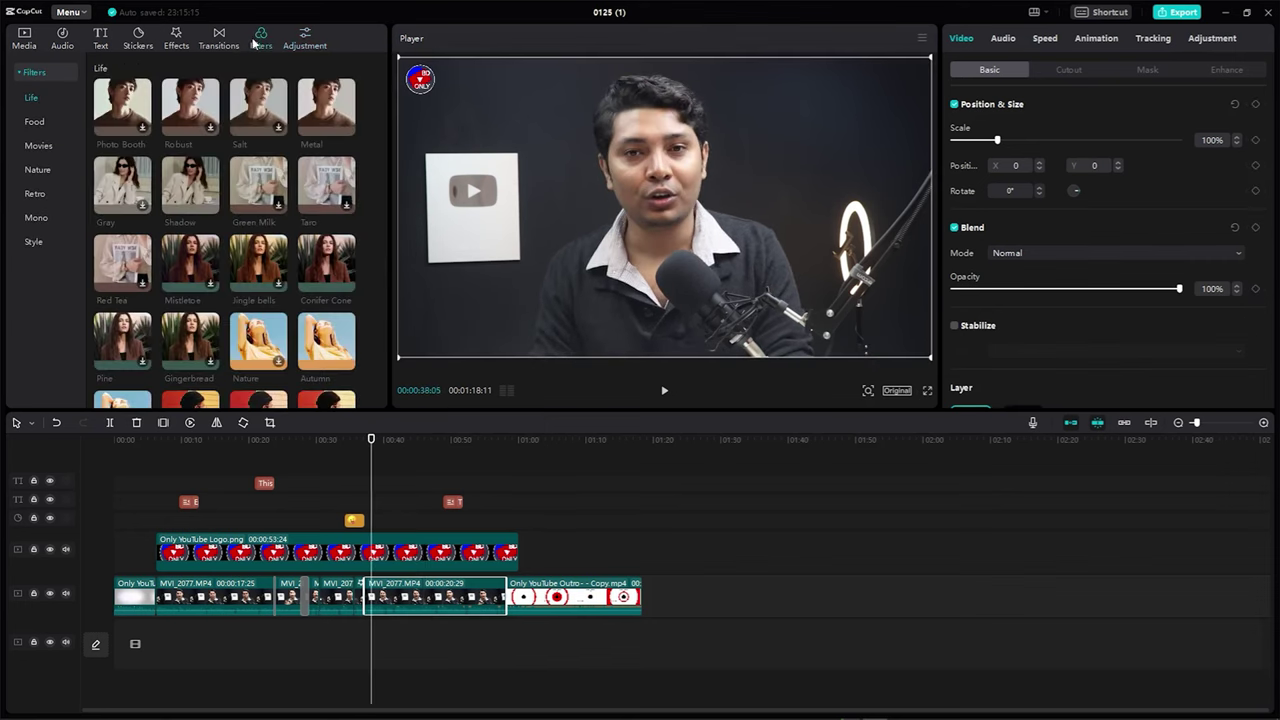
left_click_drag(325, 265, 519, 493)
left_click_drag(246, 440, 205, 440)
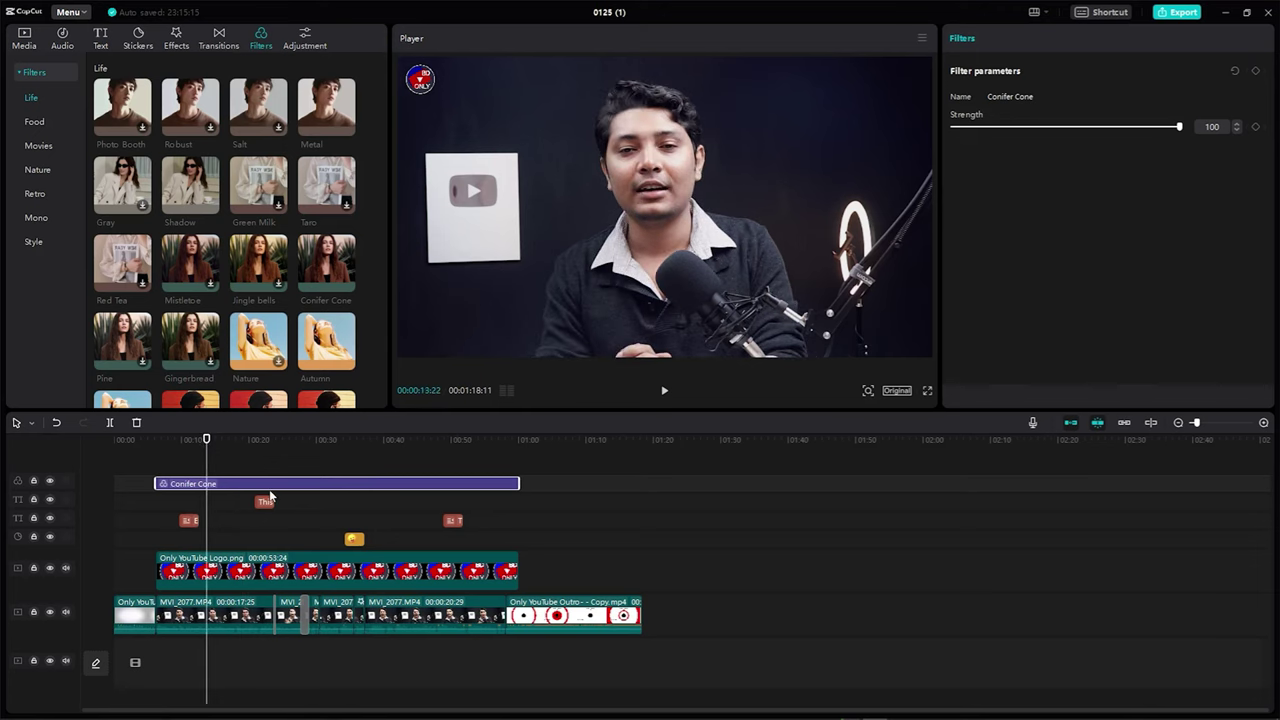
key("Delete")
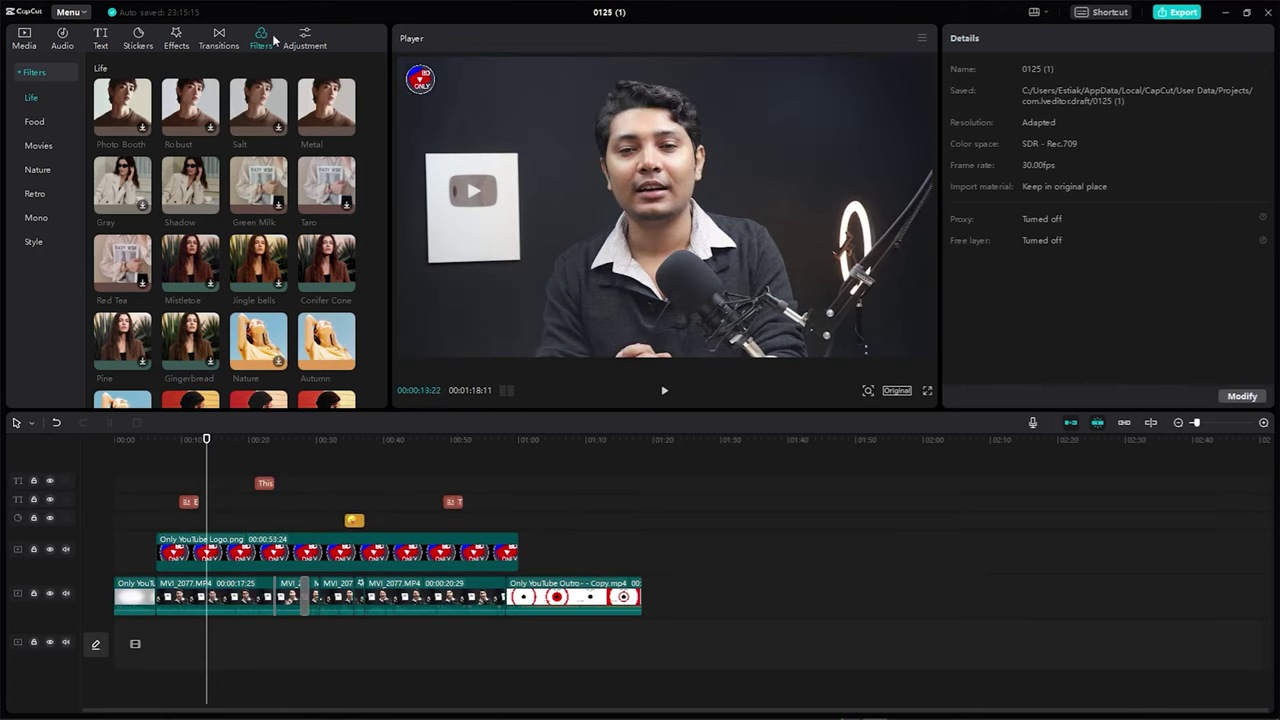
Step: Add a custom adjustment layer above the other tracks, spanning the full length of the logo clip
left_click(303, 38)
left_click_drag(125, 108, 519, 483)
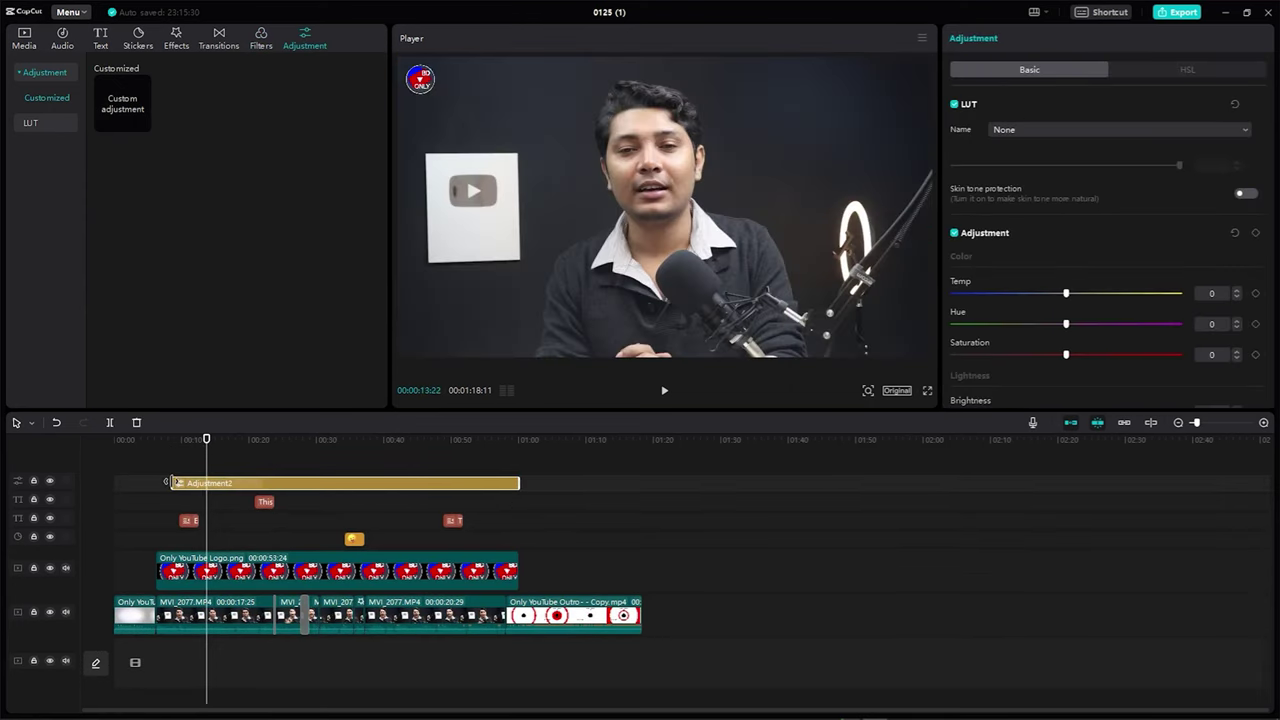
left_click_drag(173, 482, 155, 483)
Step: Set the adjustment layer's Temp to -7, Saturation to 10, Brightness to -5, Contrast to 9, Highlight to -8 and Shadow to -4
left_click_drag(1067, 295, 1058, 297)
scroll(1050, 297, "down", 3)
scroll(1010, 217, "up", 2)
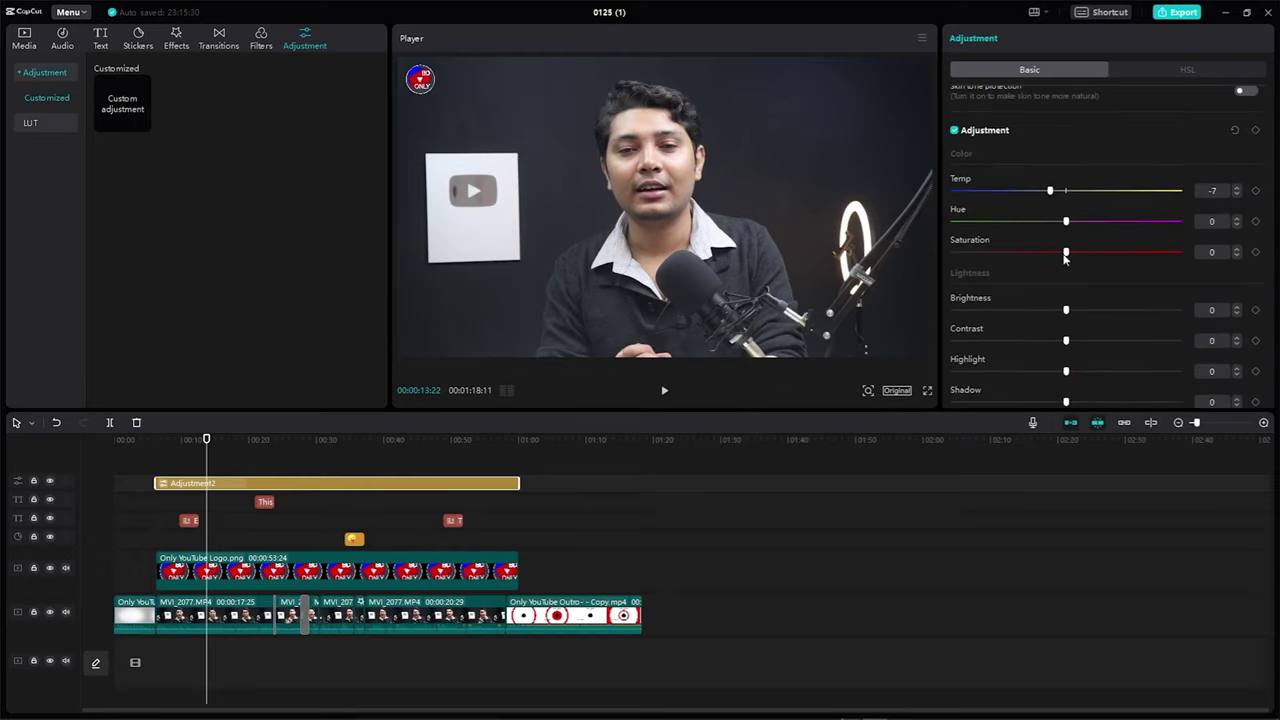
left_click_drag(1066, 311, 1087, 342)
scroll(1068, 220, "down", 3)
left_click_drag(1066, 192, 1058, 222)
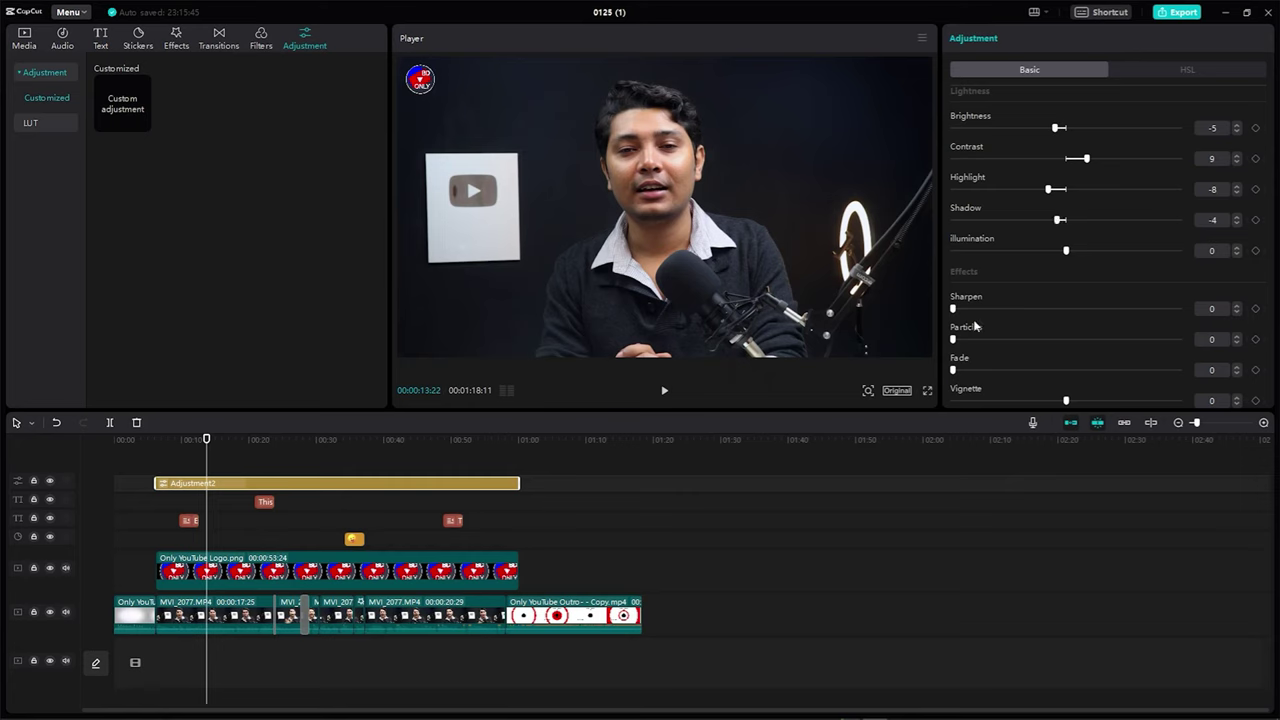
Step: Try the Sharpen and Particles effects, return both to 0, set Vignette to 14, and play back briefly
left_click_drag(953, 310, 970, 339)
left_click_drag(874, 346, 922, 368)
left_click_drag(1066, 400, 1104, 401)
key("space")
key("space")
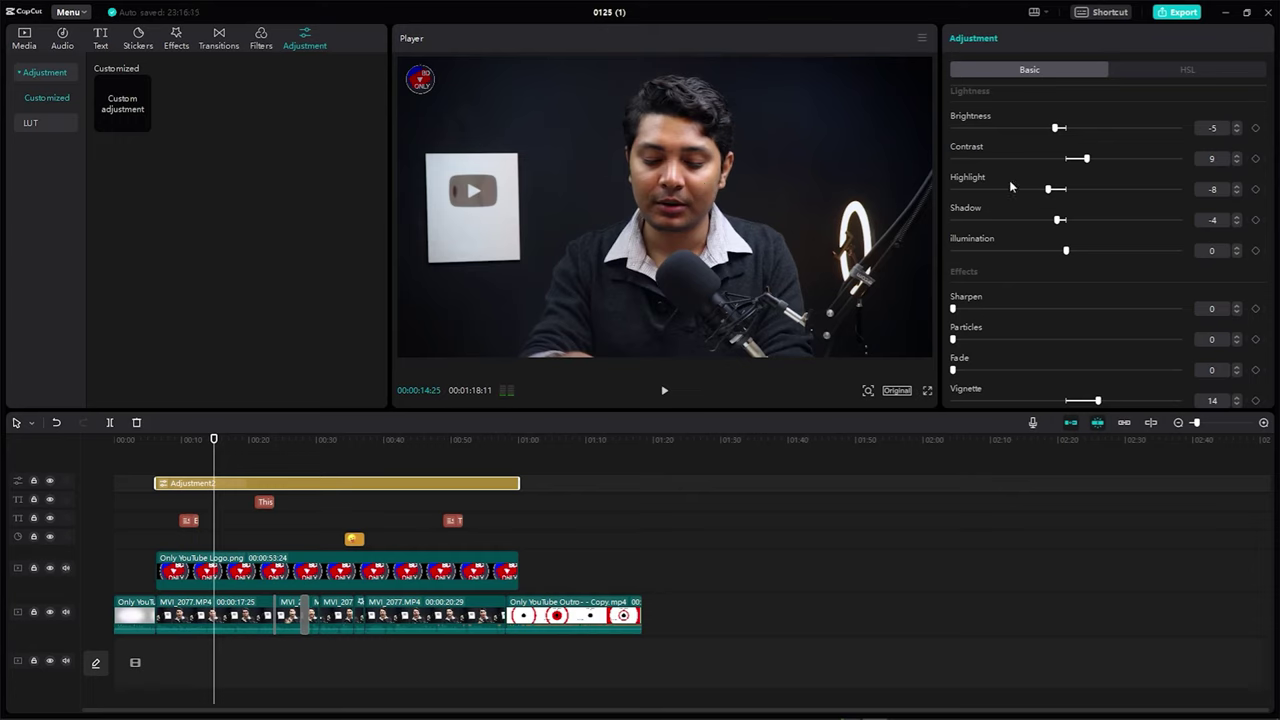
Step: Review the adjustment layer's values and reduce Contrast to 5
scroll(1017, 231, "up", 6)
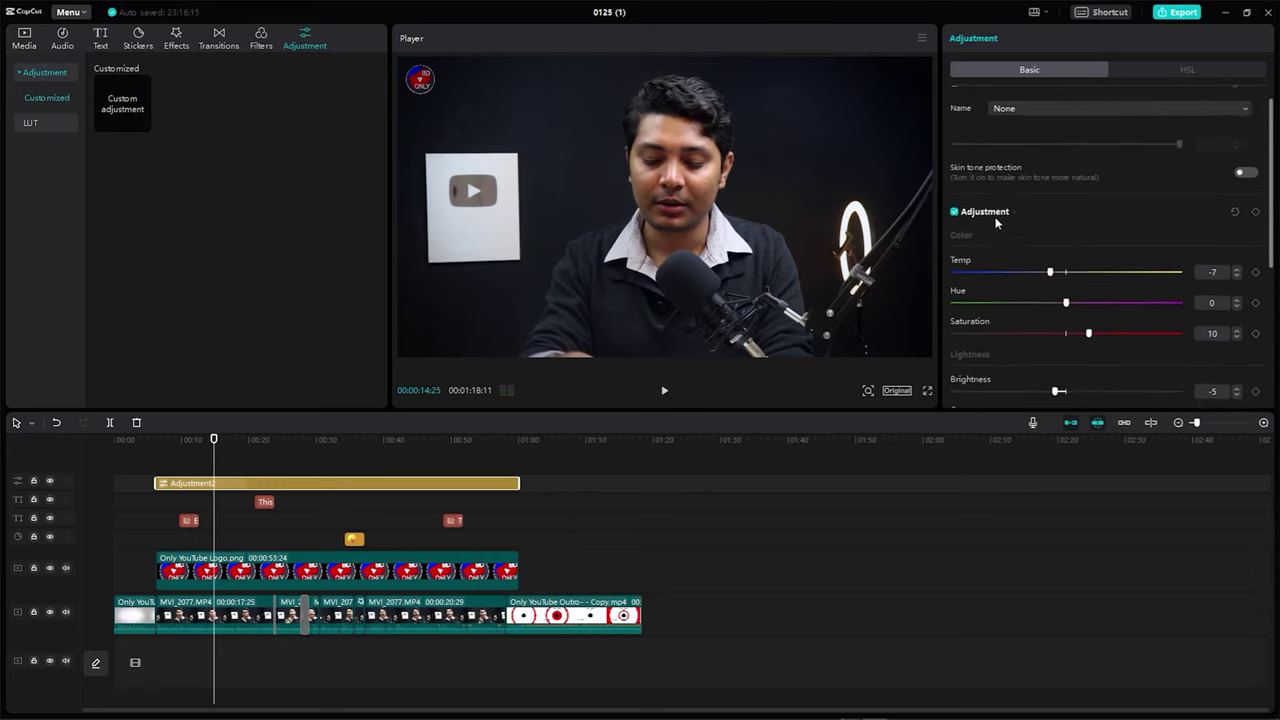
scroll(996, 222, "down", 3)
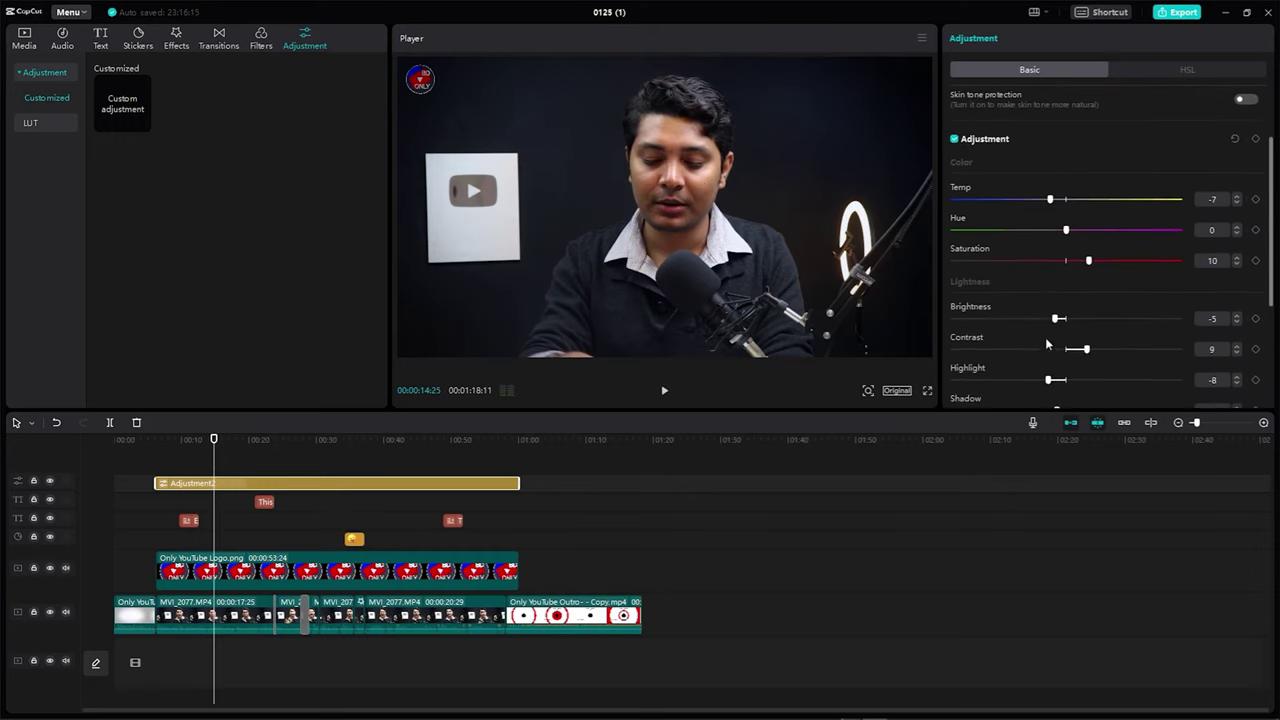
left_click_drag(1107, 351, 1076, 356)
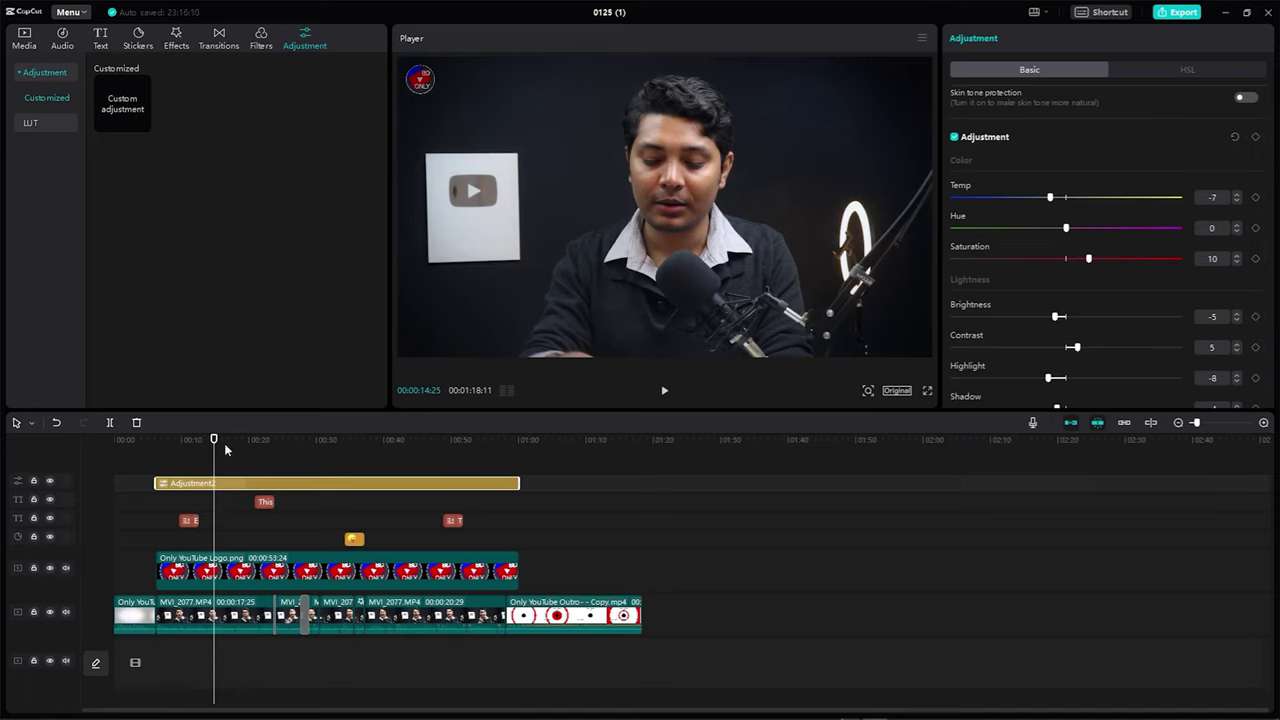
Step: Check the color adjustment across the MVI_2077.MP4 clips up to about 35 seconds
left_click(241, 624)
left_click(286, 618)
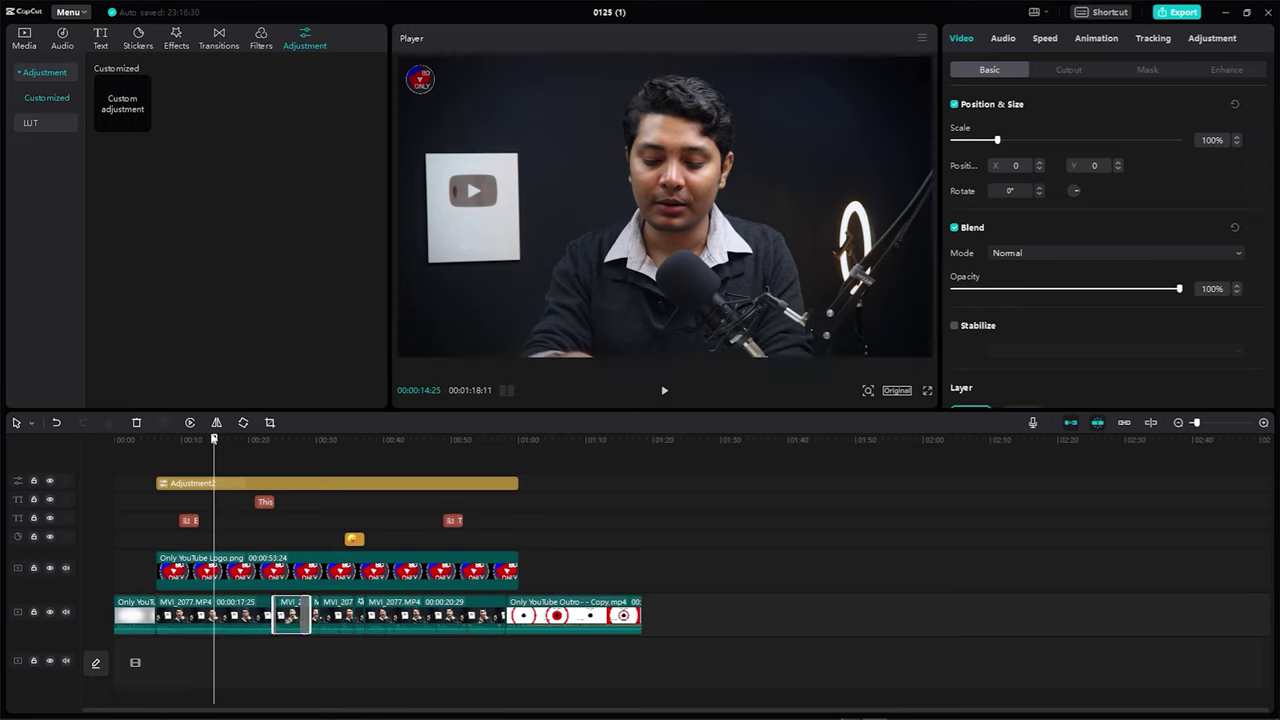
left_click_drag(213, 440, 354, 476)
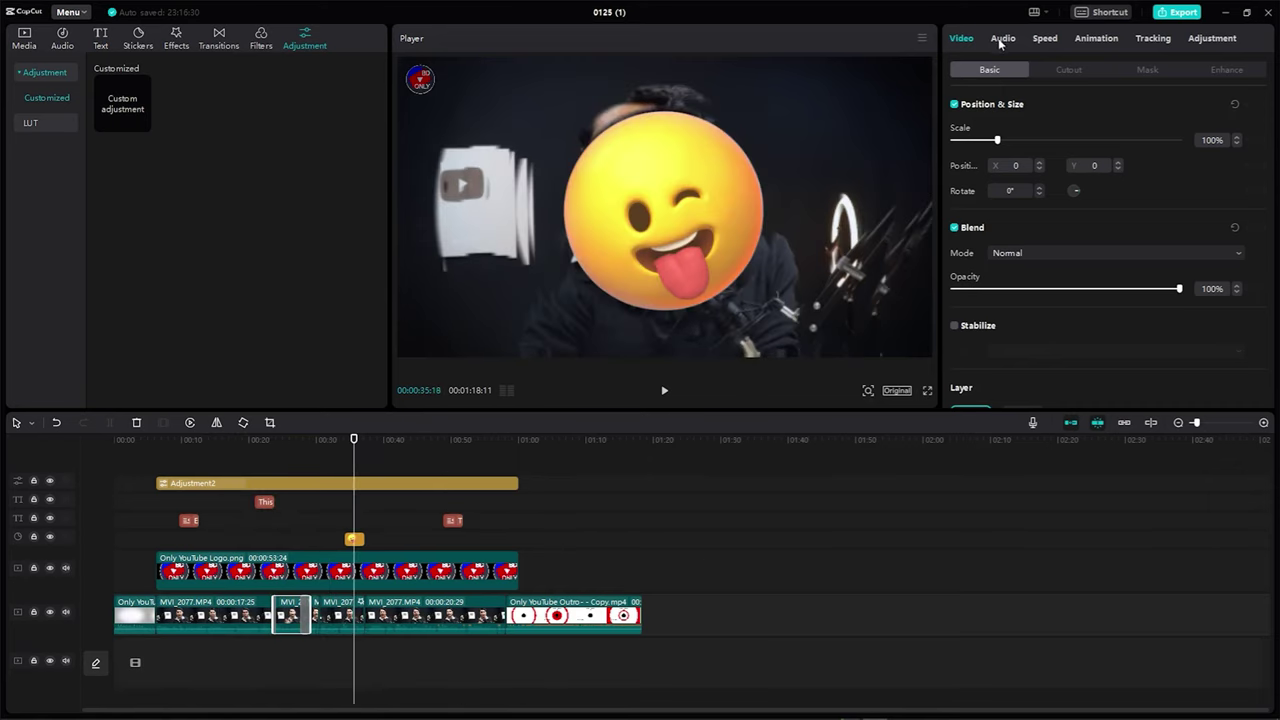
Step: Try a volume of 6.4 dB on the last MVI_2077.MP4 clip, play it back, and return the volume to 0 dB
left_click(368, 620)
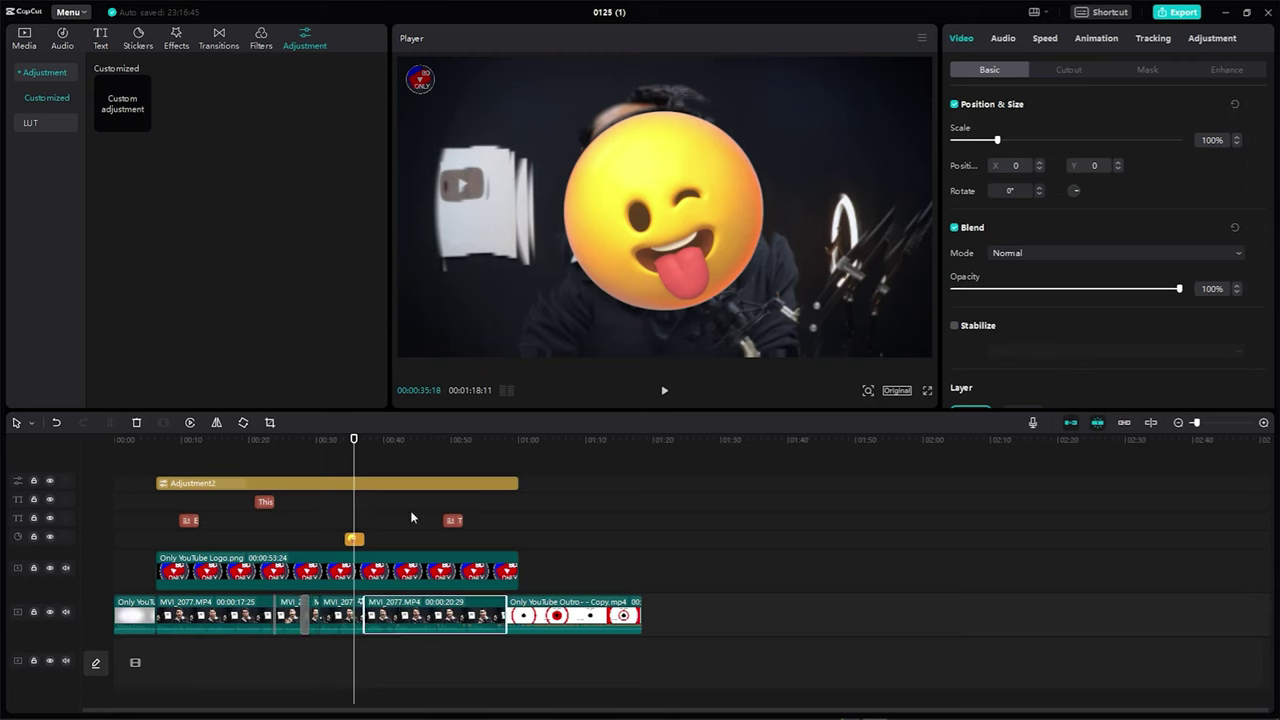
left_click(407, 439)
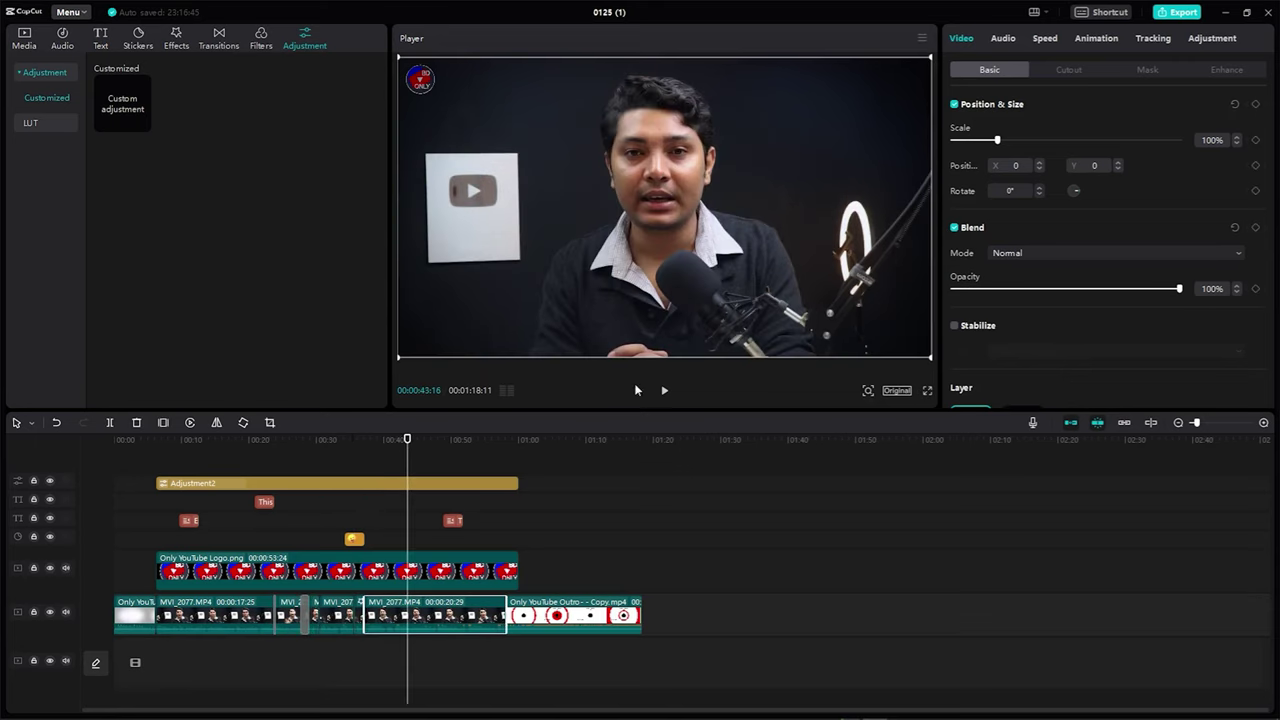
left_click(1003, 38)
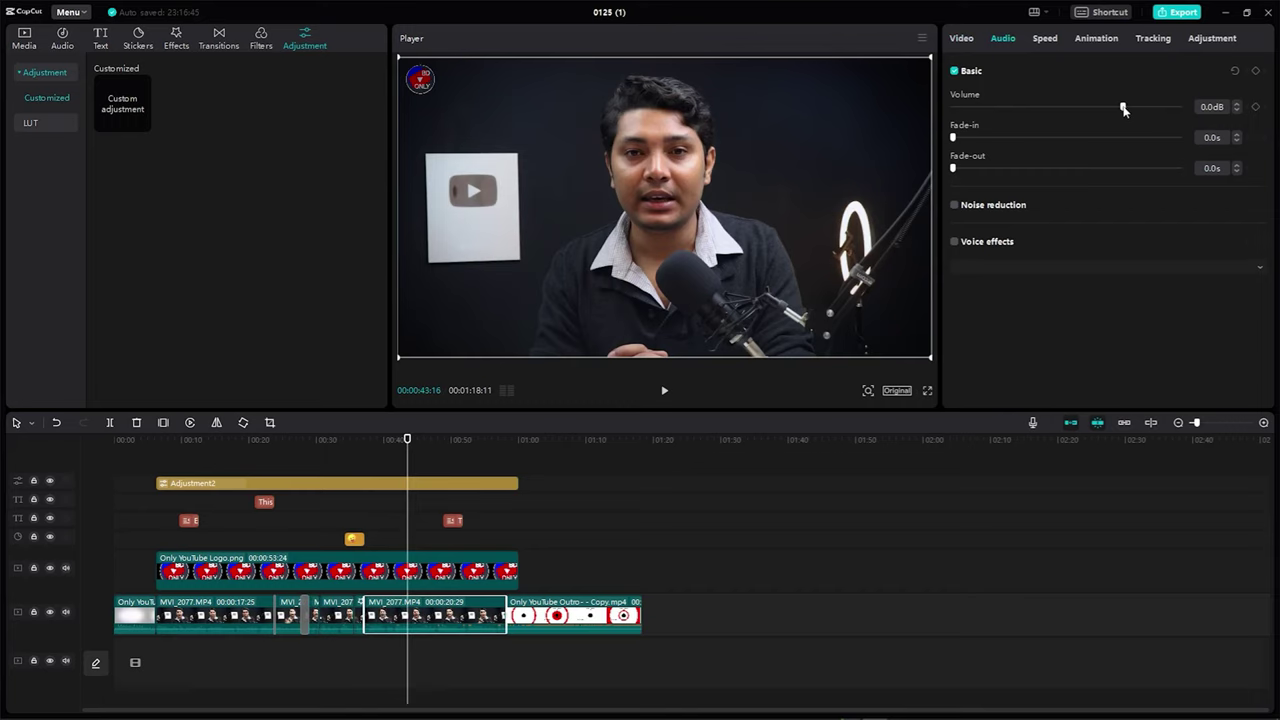
left_click_drag(1126, 105, 1139, 112)
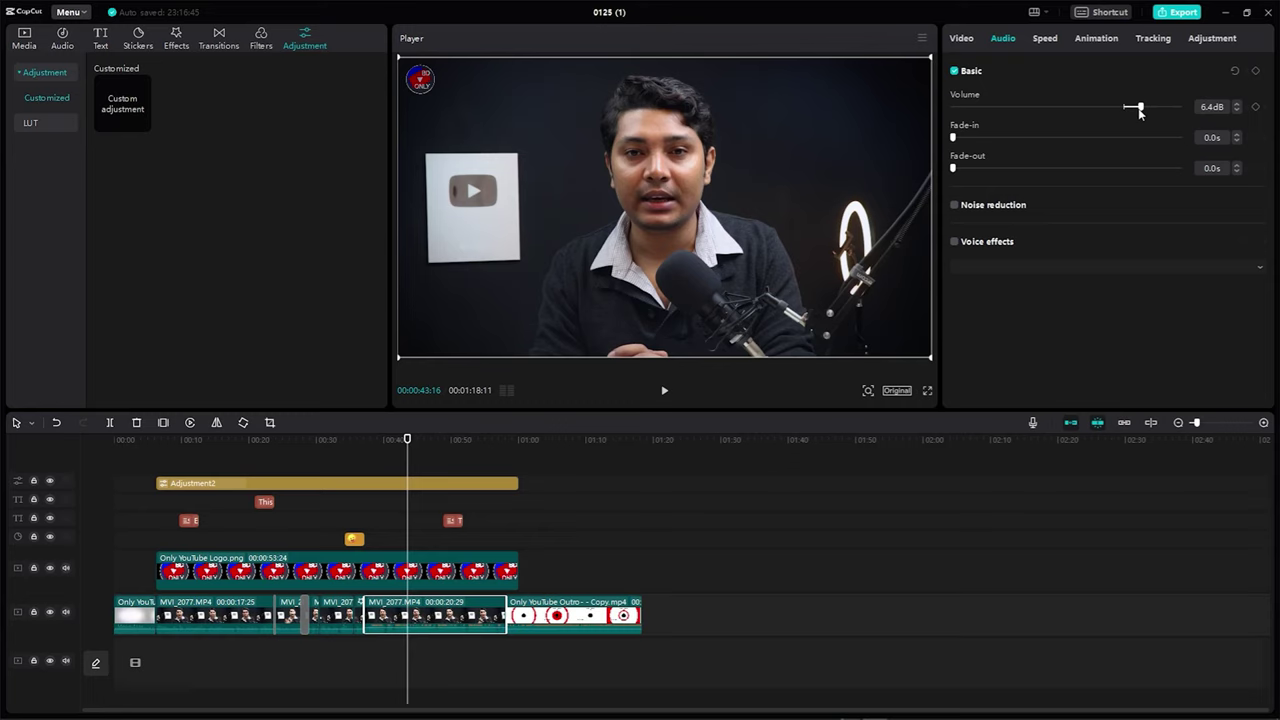
key("space")
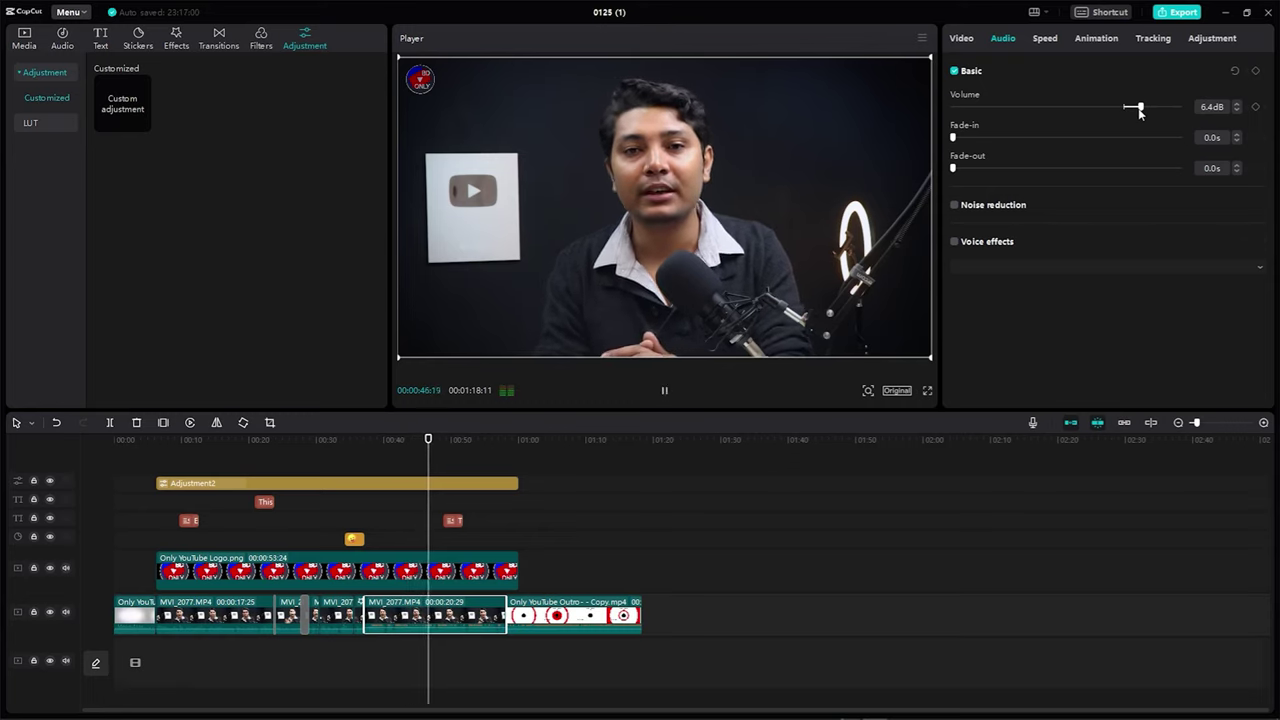
key("space")
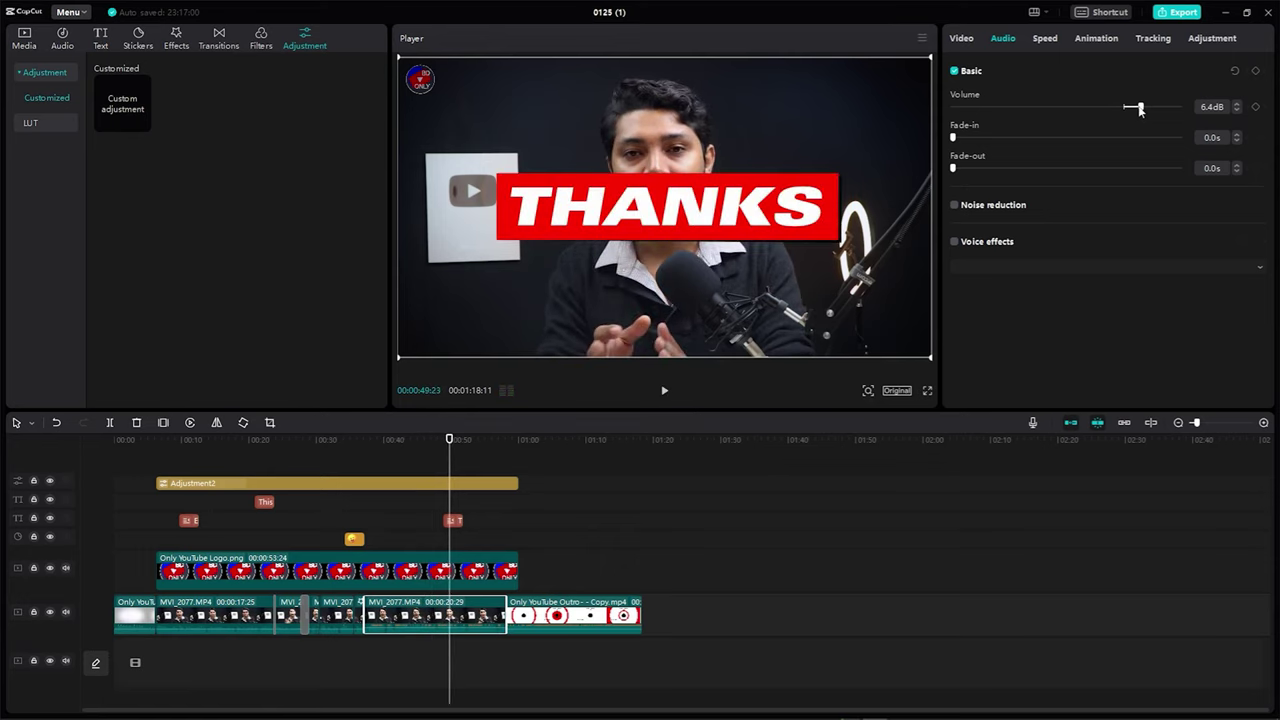
mouse_move(1140, 108)
left_mouse_down()
mouse_move(1074, 108)
mouse_move(1123, 108)
left_mouse_up()
key("space")
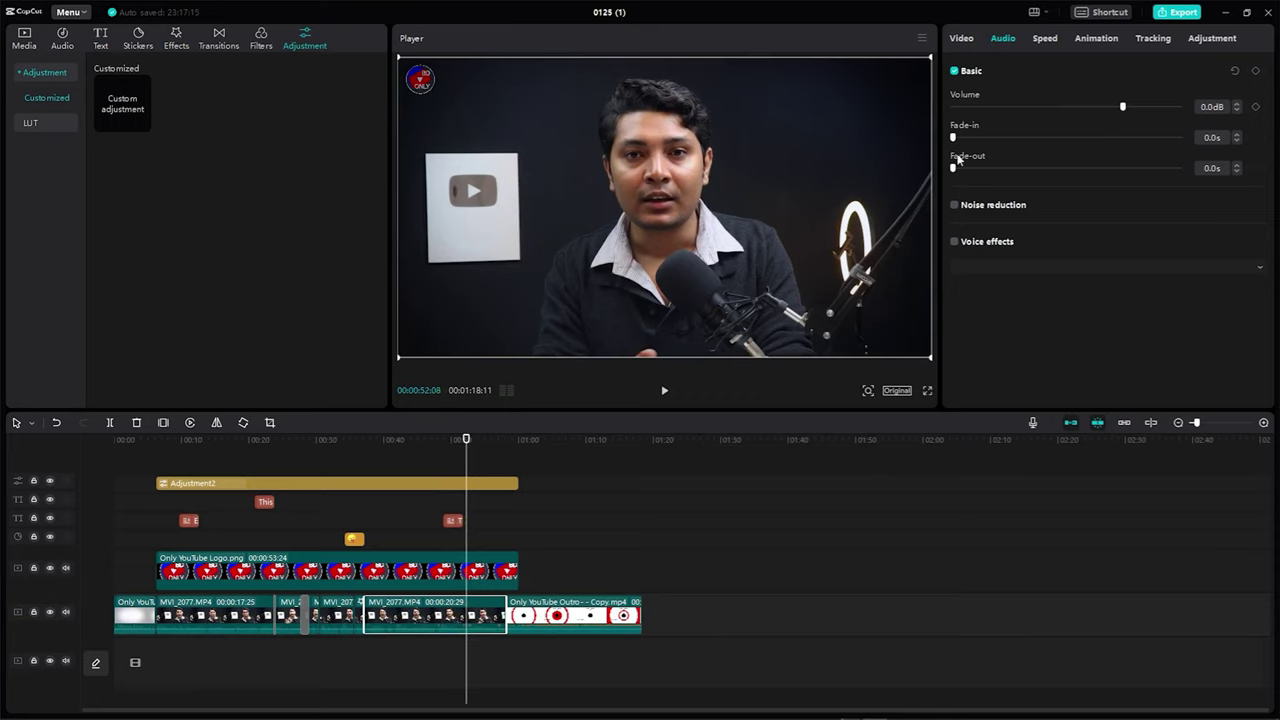
Step: Turn on noise reduction for the last MVI_2077.MP4 clip, listen from about 41 seconds, and turn it off
left_click(954, 204)
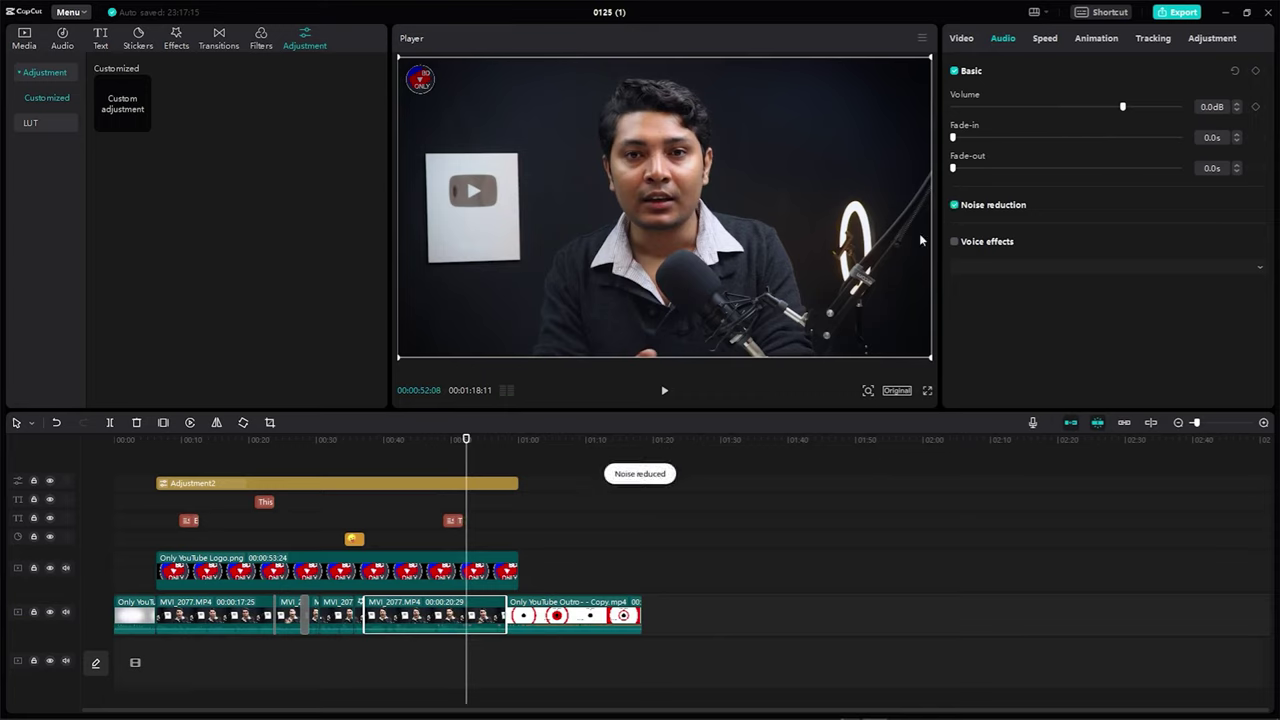
left_click(394, 442)
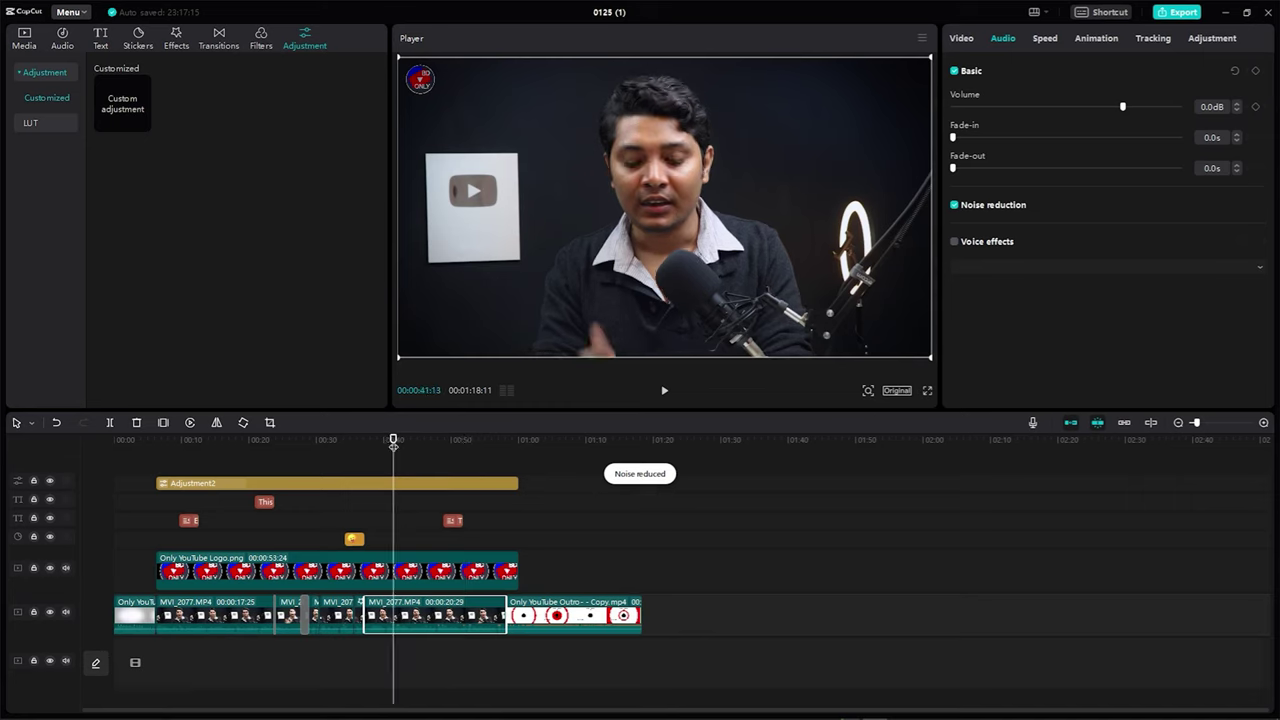
key("space")
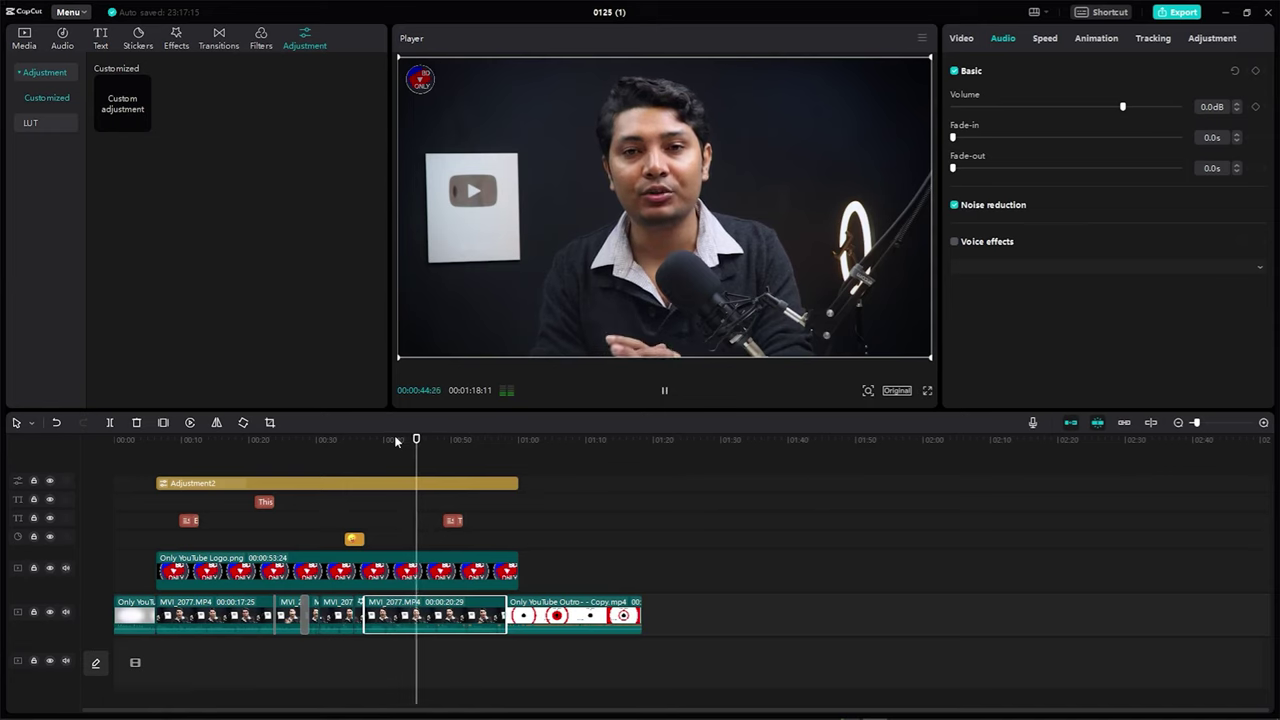
key("space")
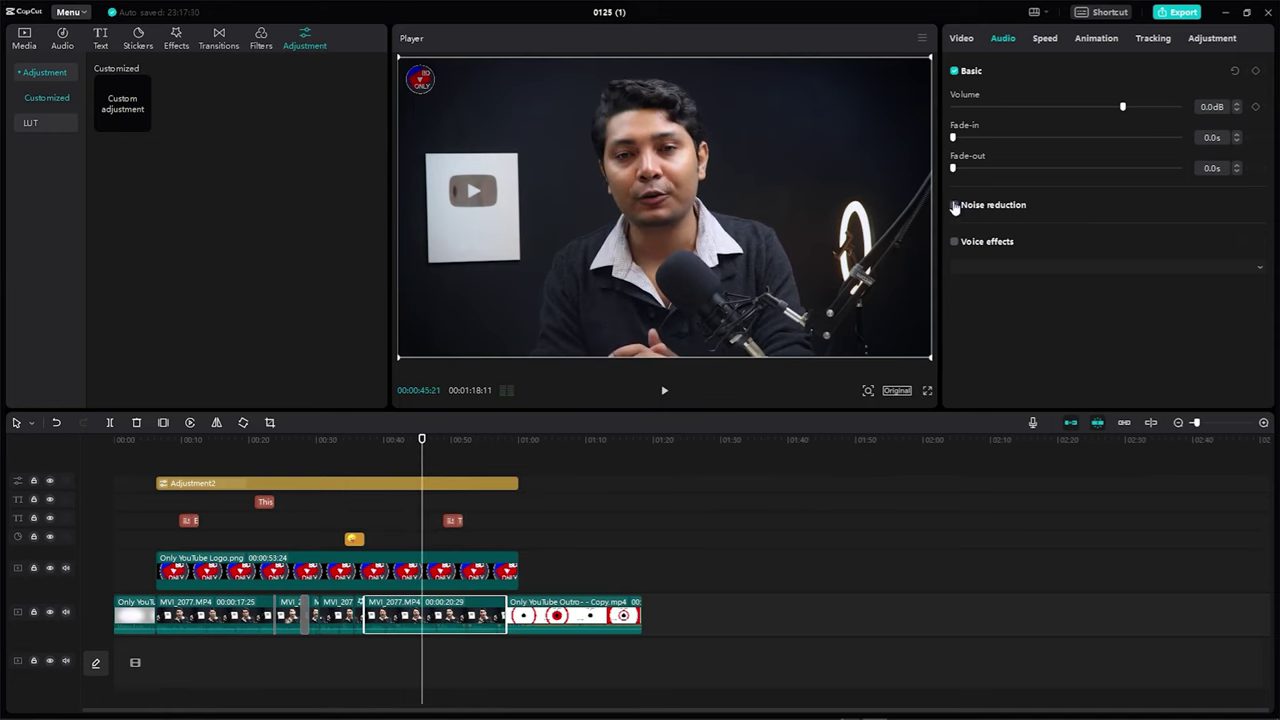
Step: Play the clip from about 41 seconds without noise reduction to compare the sound
left_click(393, 440)
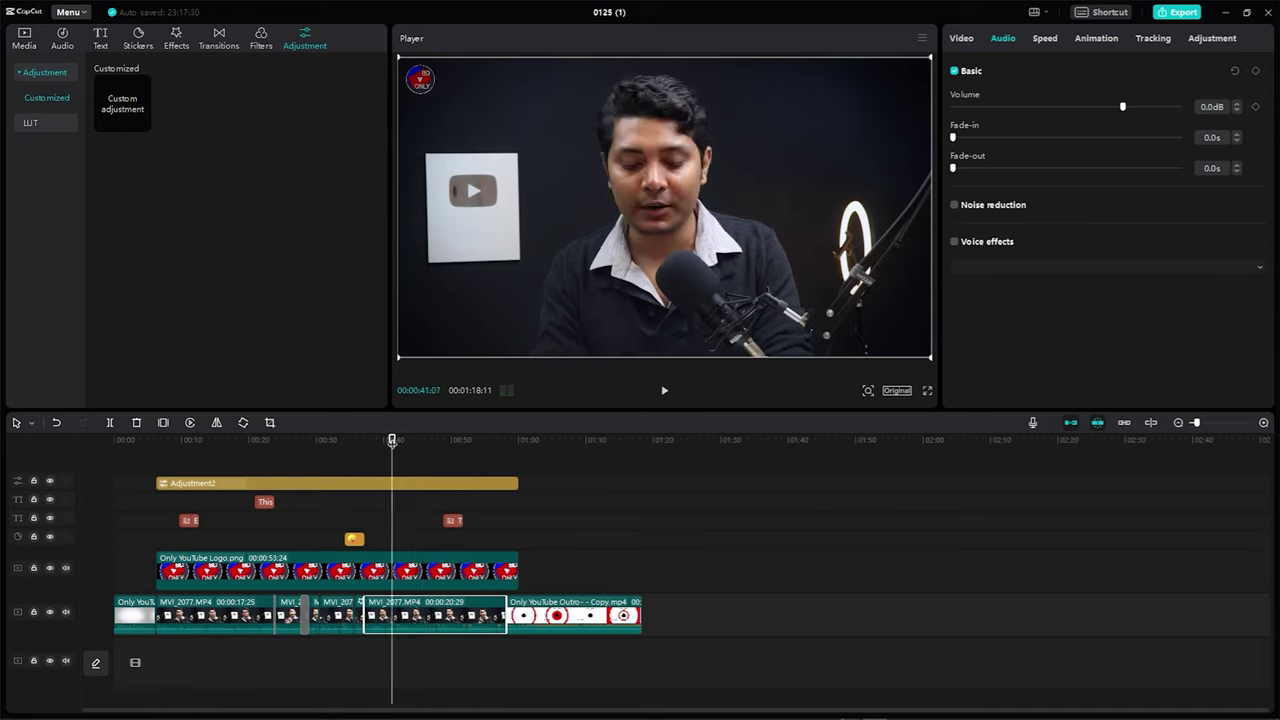
key("space")
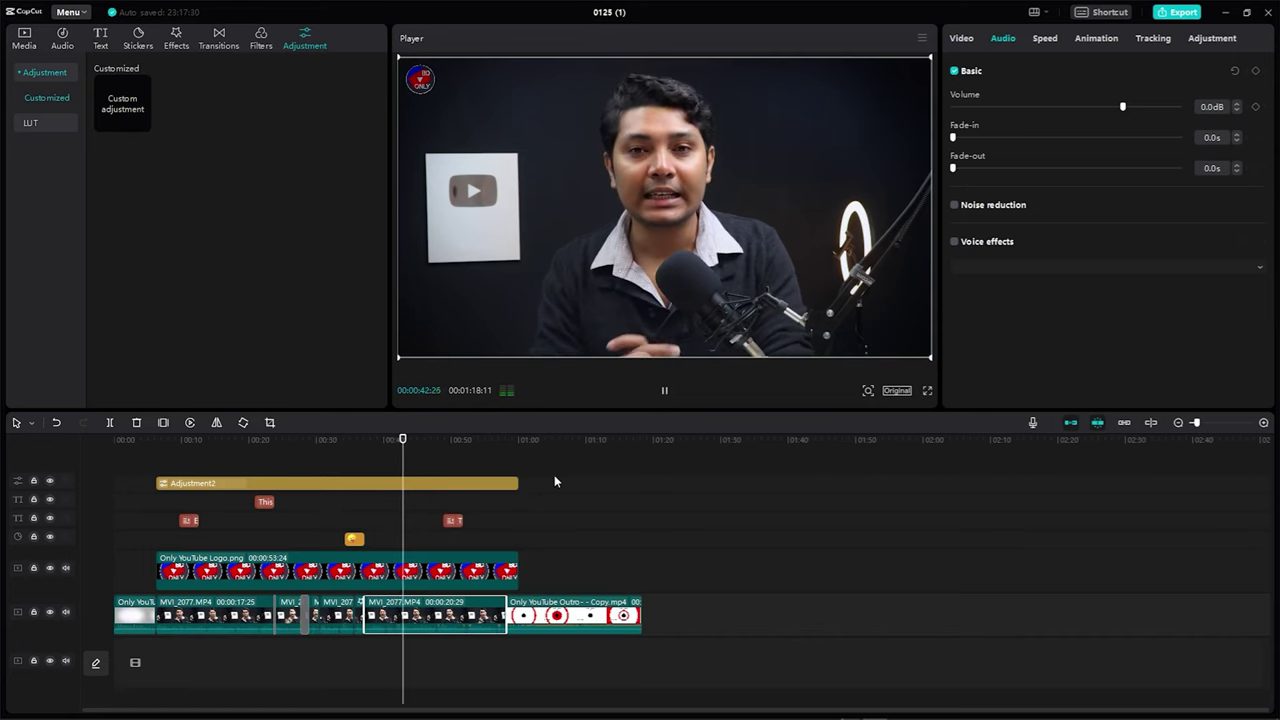
Step: Turn on noise reduction for the last MVI_2077.MP4 clip and play it from about 43 seconds
left_click(954, 204)
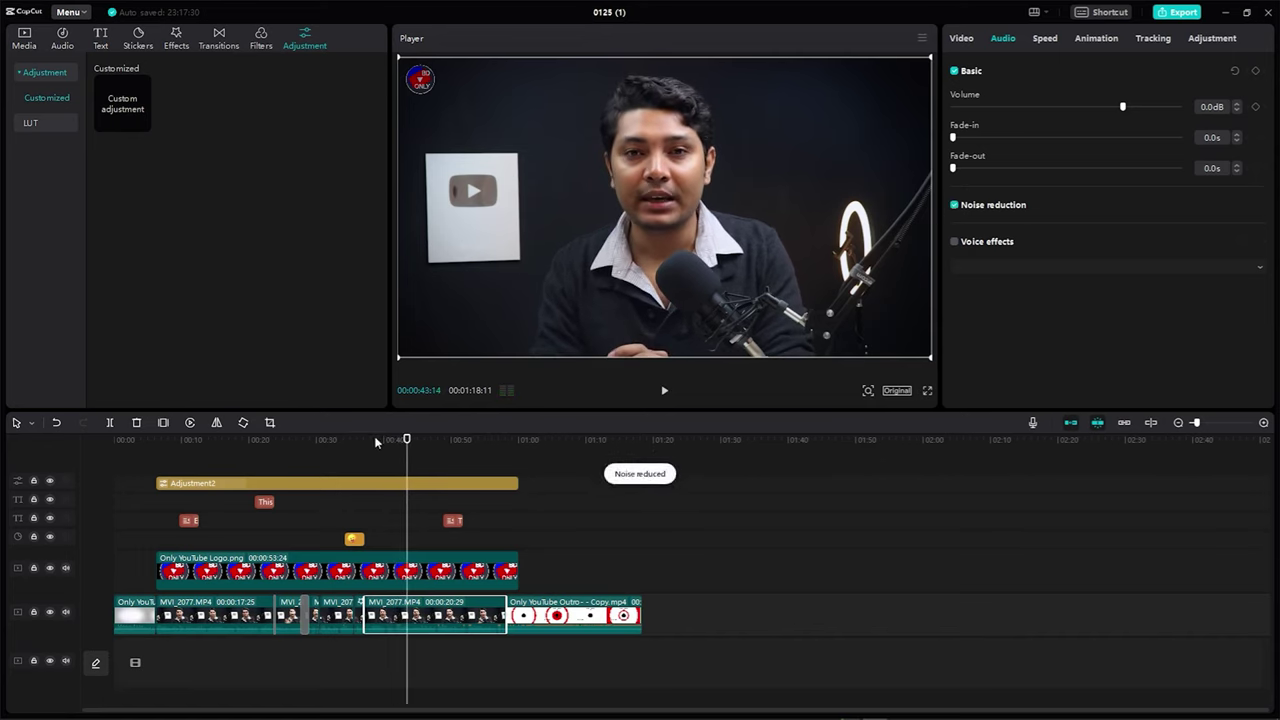
key("space")
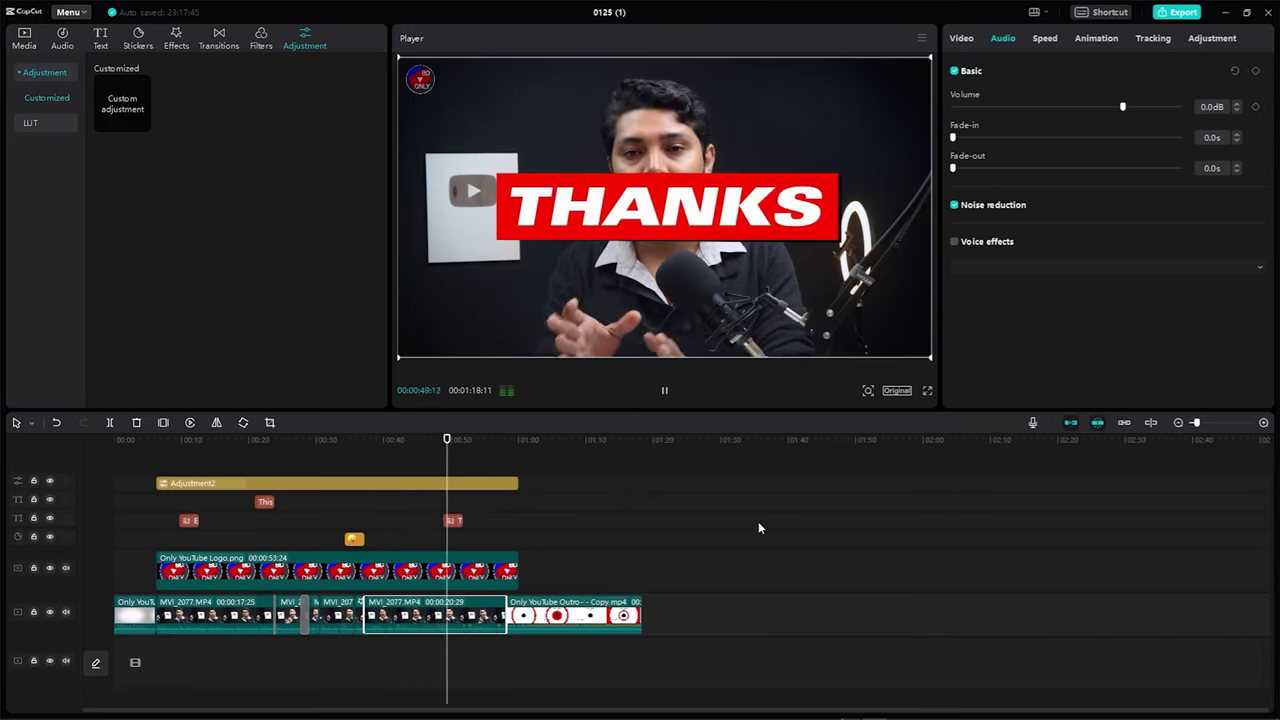
key("space")
Step: Turn on voice effects for the last MVI_2077.MP4 clip and browse the available effects
left_click(955, 243)
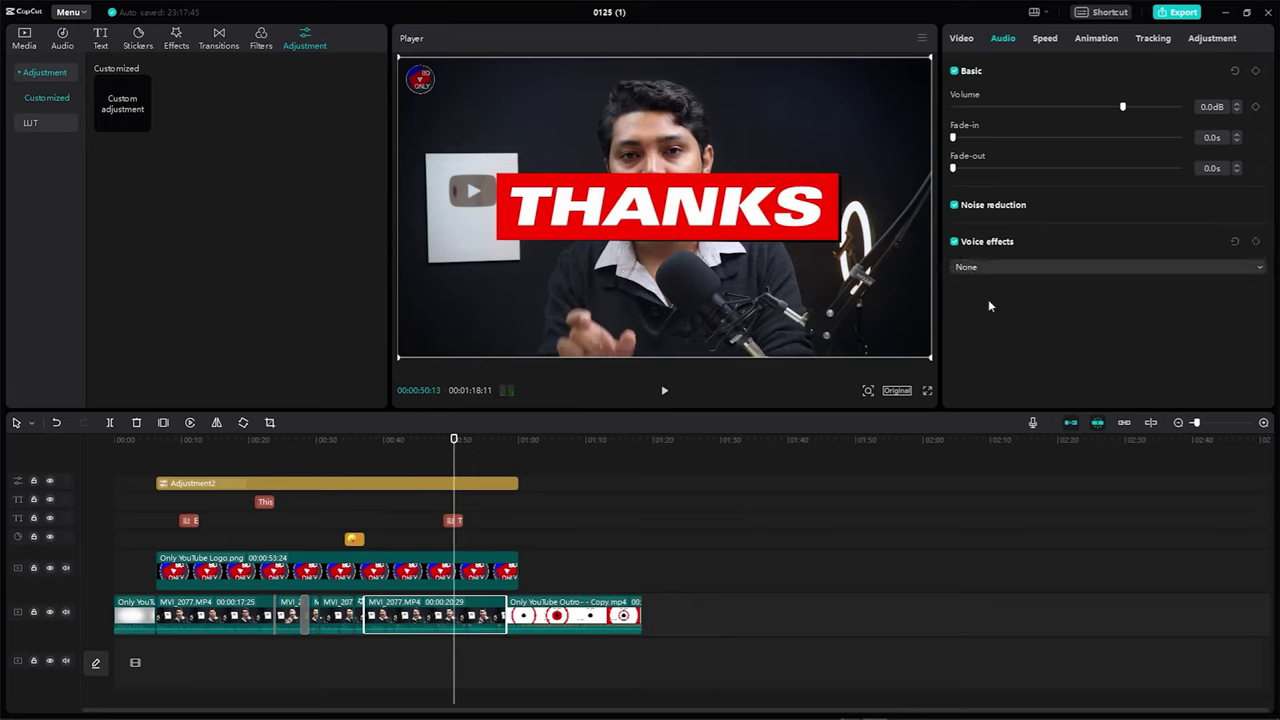
left_click(996, 273)
scroll(981, 580, "down", 1)
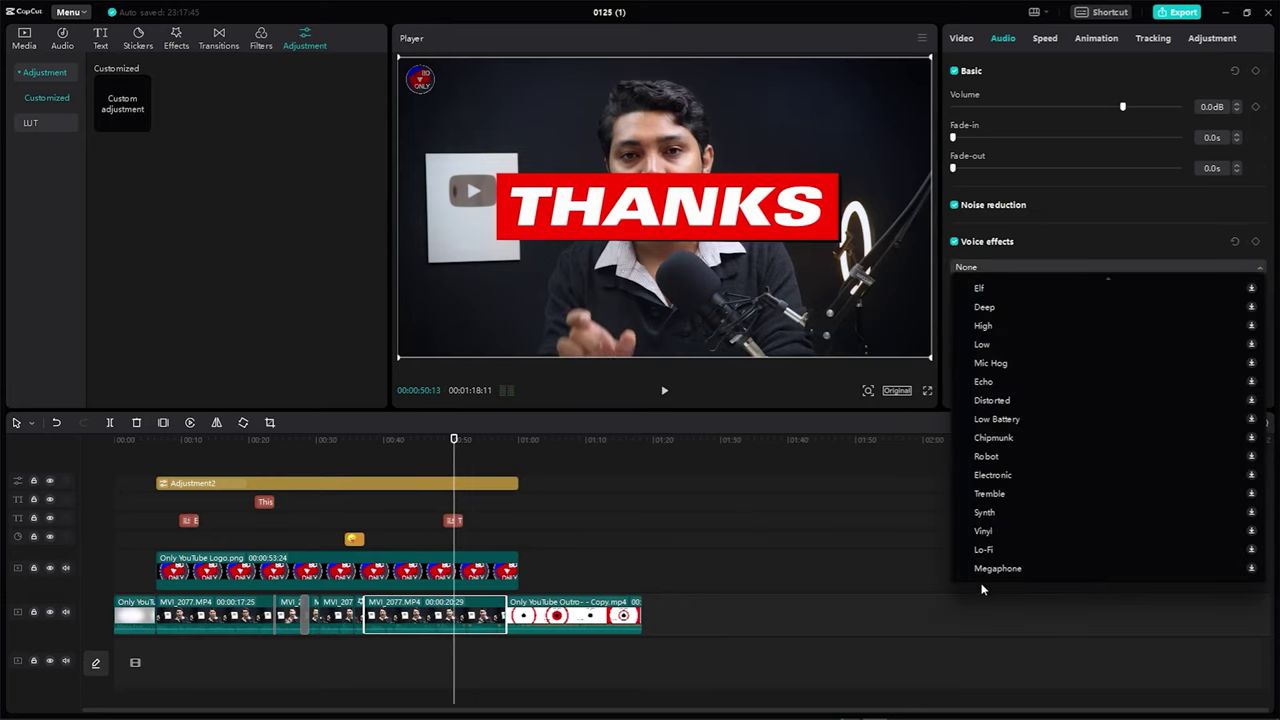
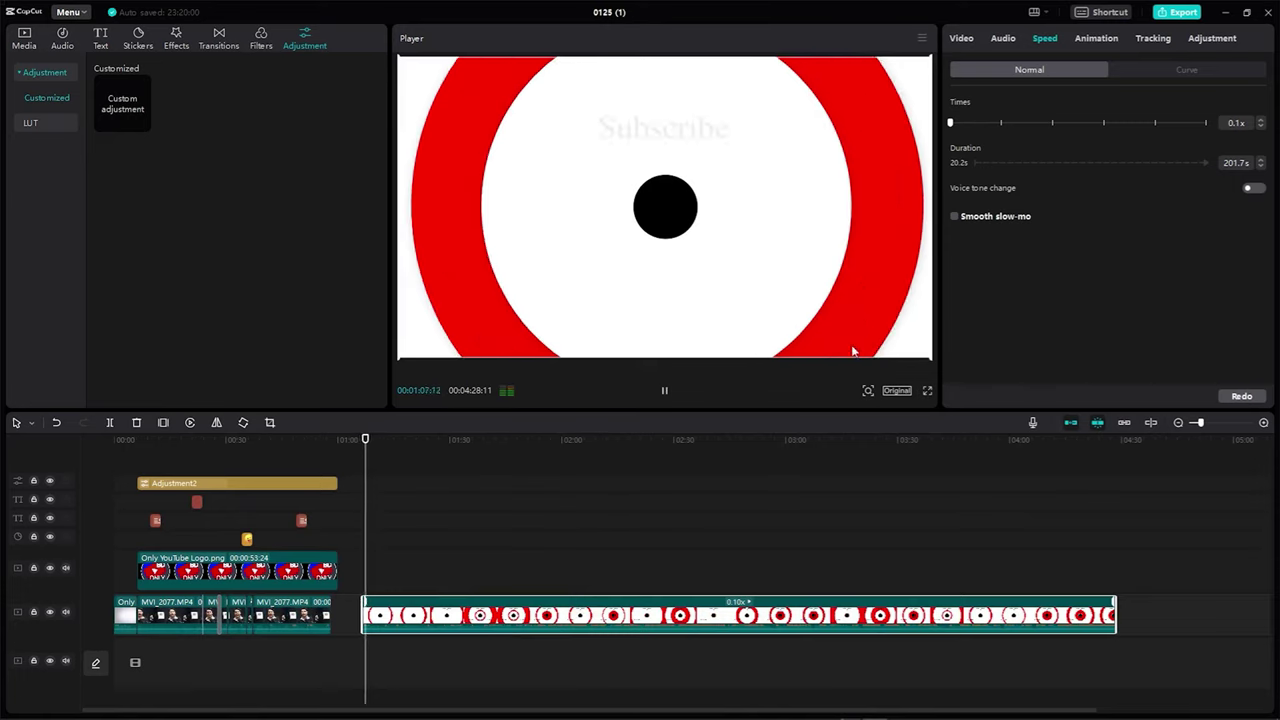
Step: Try speeds of 1.0x and 2.0x on the outro clip, playing back each one
key("space")
left_click(1001, 122)
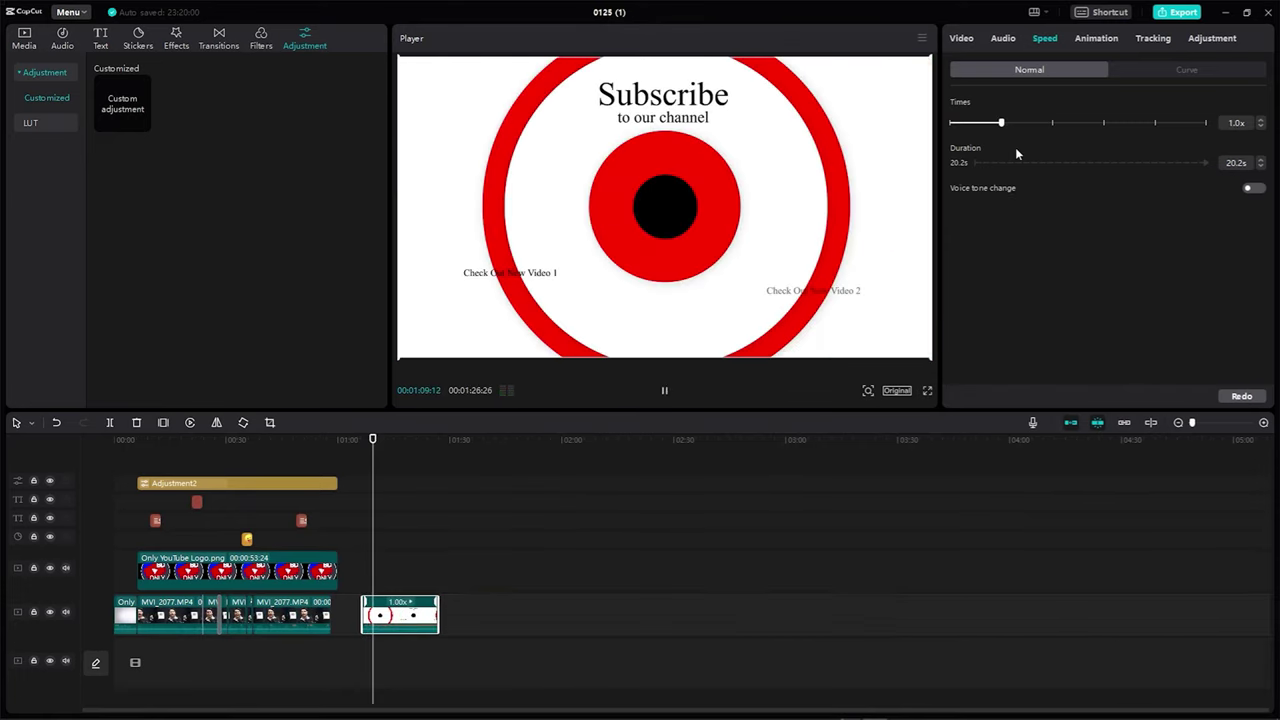
key("space")
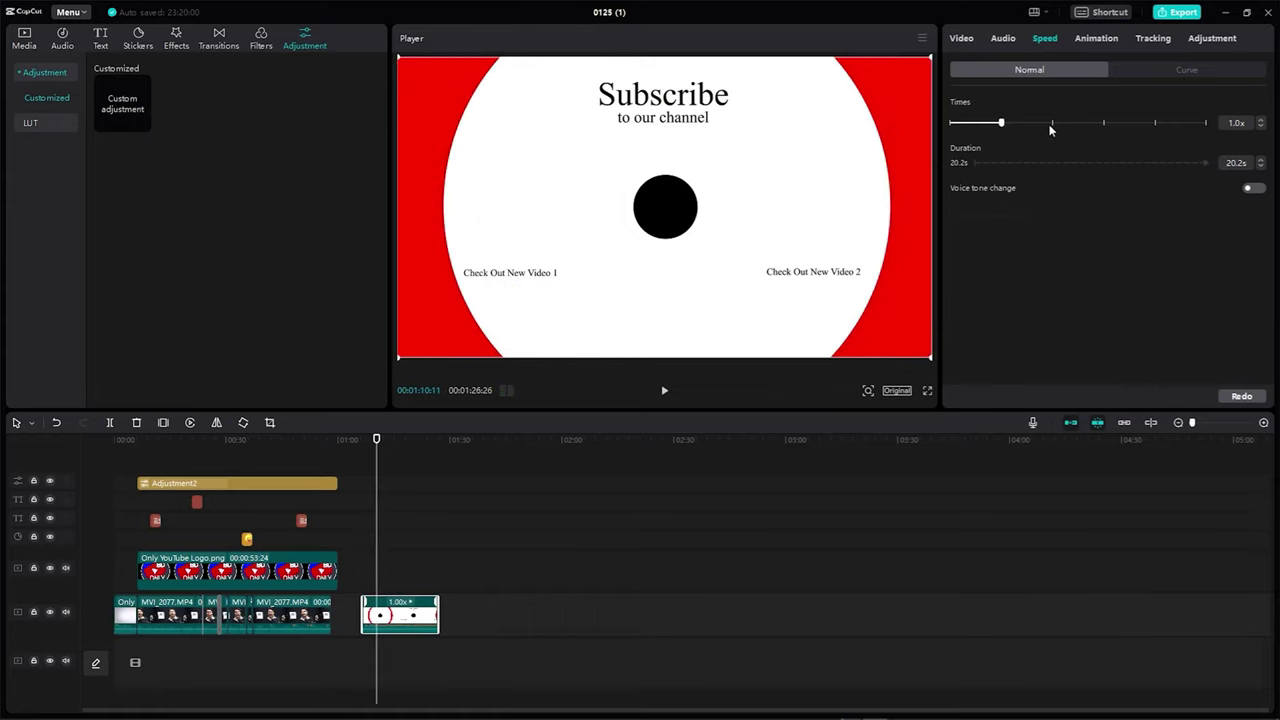
key("space")
left_click(1052, 122)
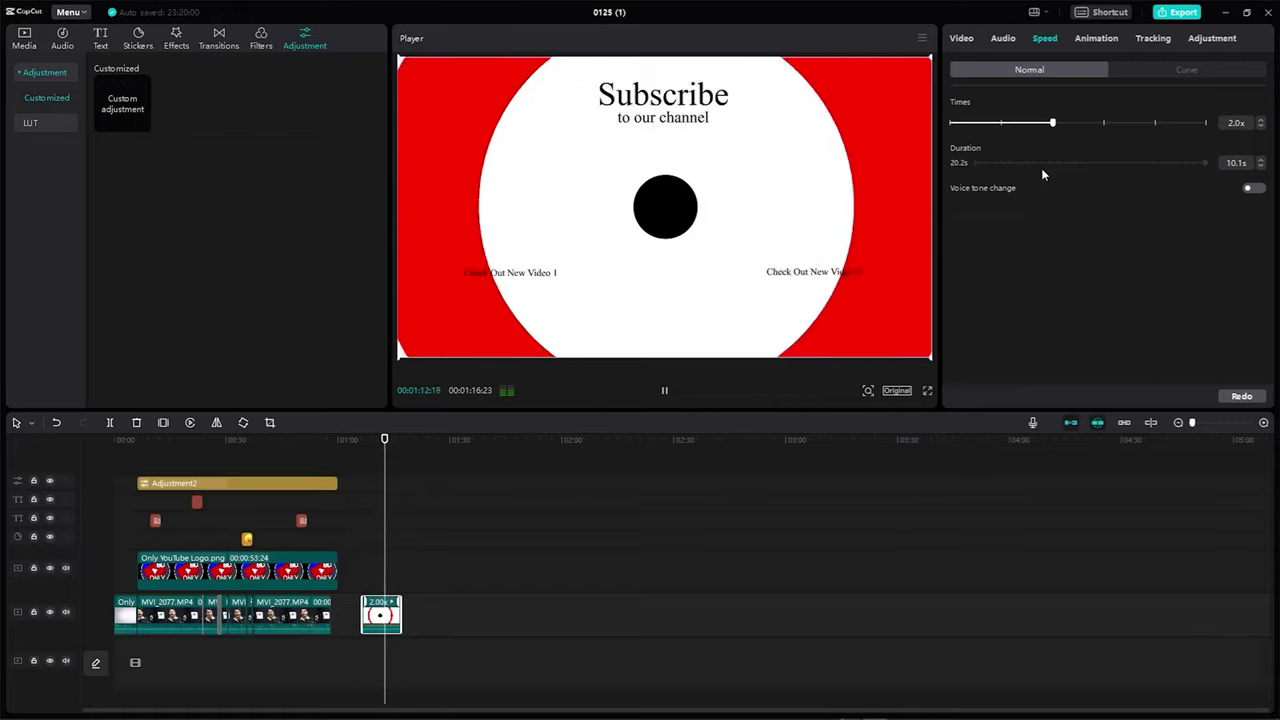
key("space")
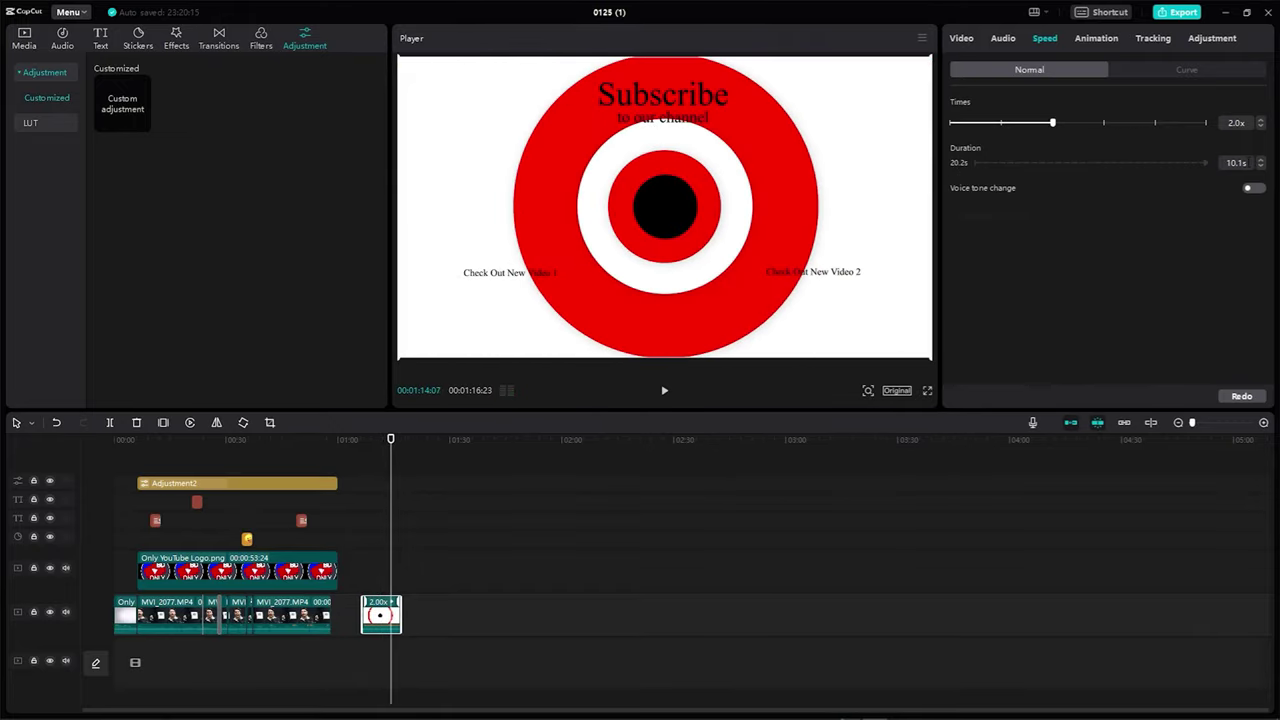
Step: Set the outro clip's speed to 0.9x and open the speed curve presets
left_click(997, 122)
left_click(1162, 72)
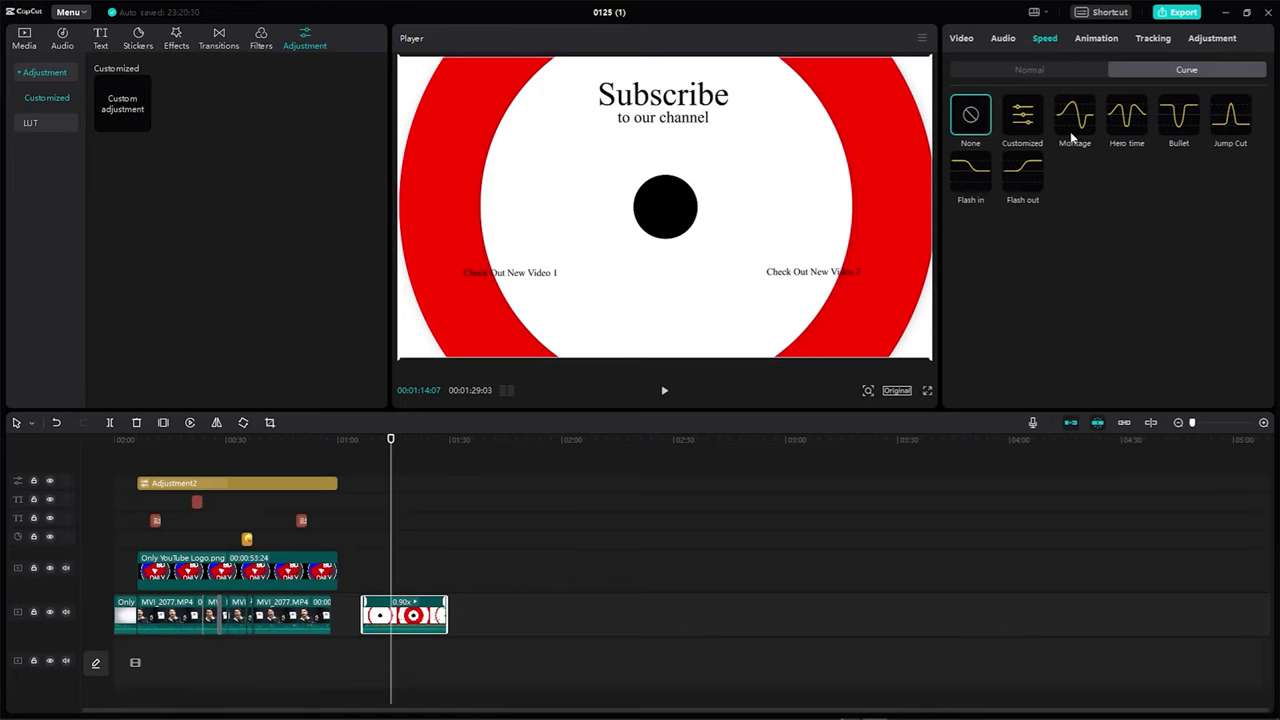
Step: Add both imported motorcycle clips to the main track after the outro, leaving a gap
left_click(24, 40)
left_click(414, 506)
left_click_drag(115, 281, 500, 612)
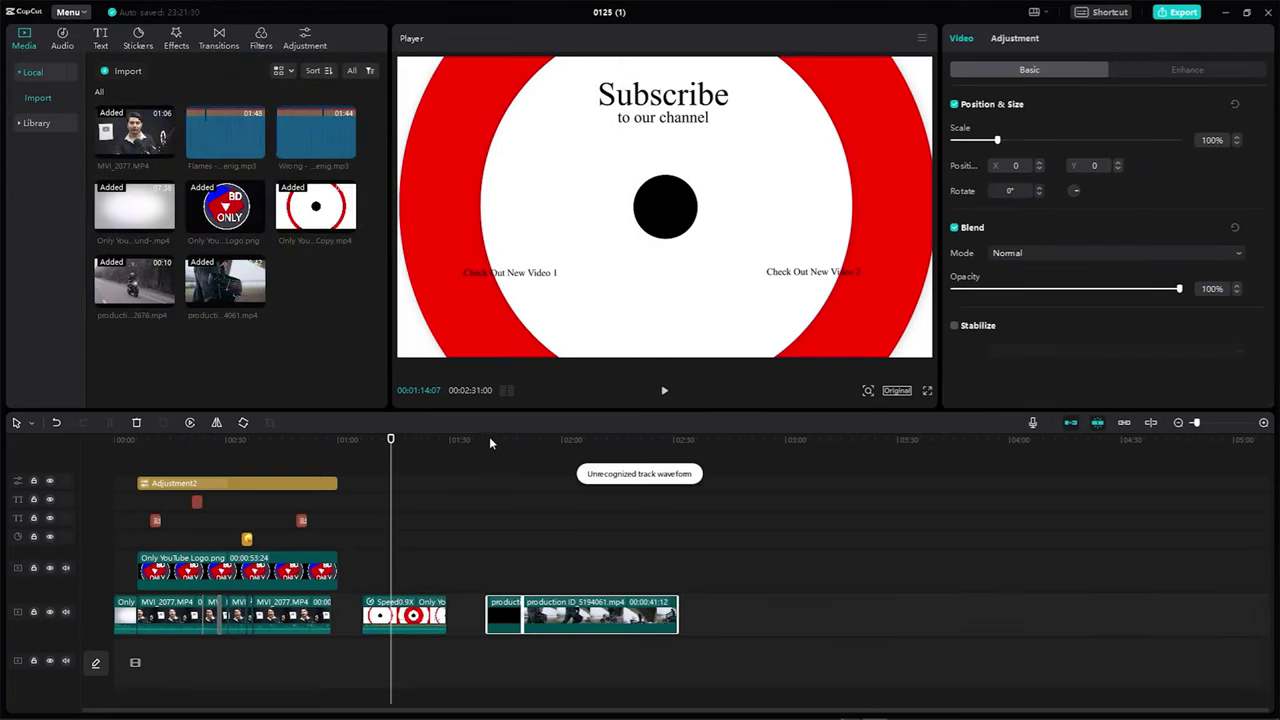
Step: Preview parts of the two motorcycle clips and return the playhead to the first one
left_click(488, 440)
left_click(682, 586)
mouse_move(488, 440)
left_mouse_down()
mouse_move(517, 440)
mouse_move(496, 445)
left_mouse_up()
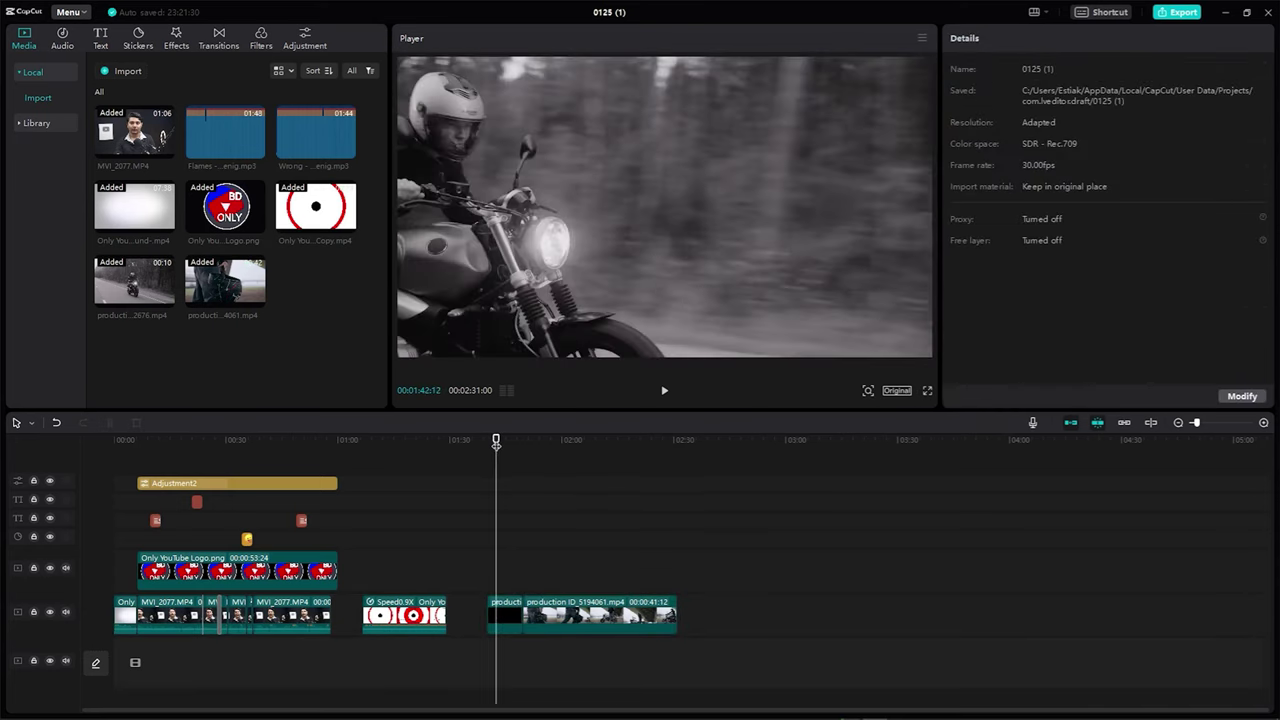
key("space")
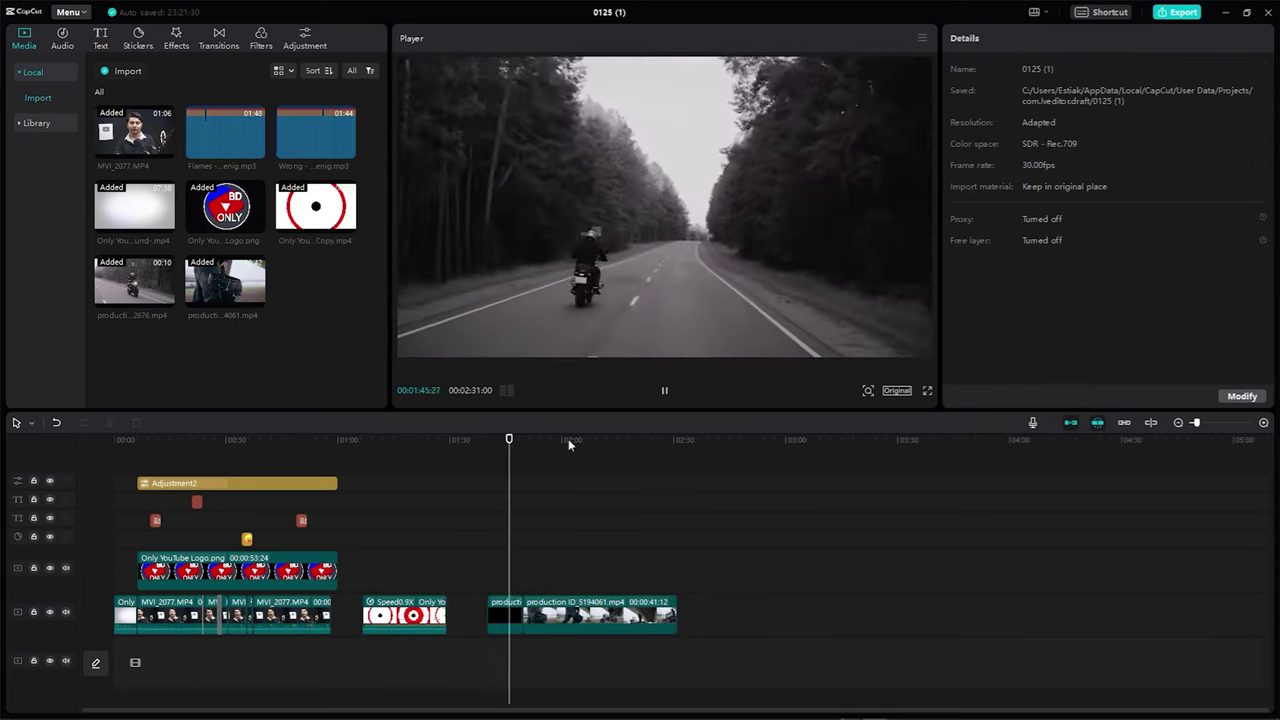
left_click(568, 441)
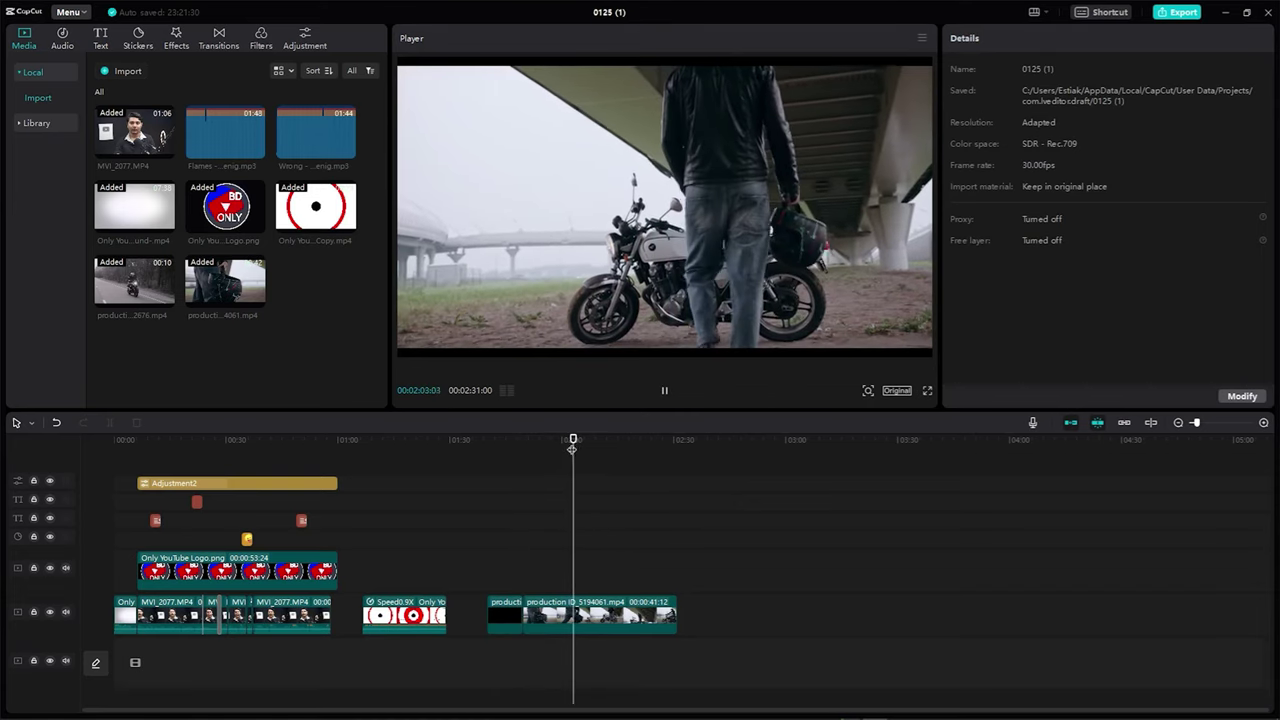
left_click_drag(572, 448, 498, 446)
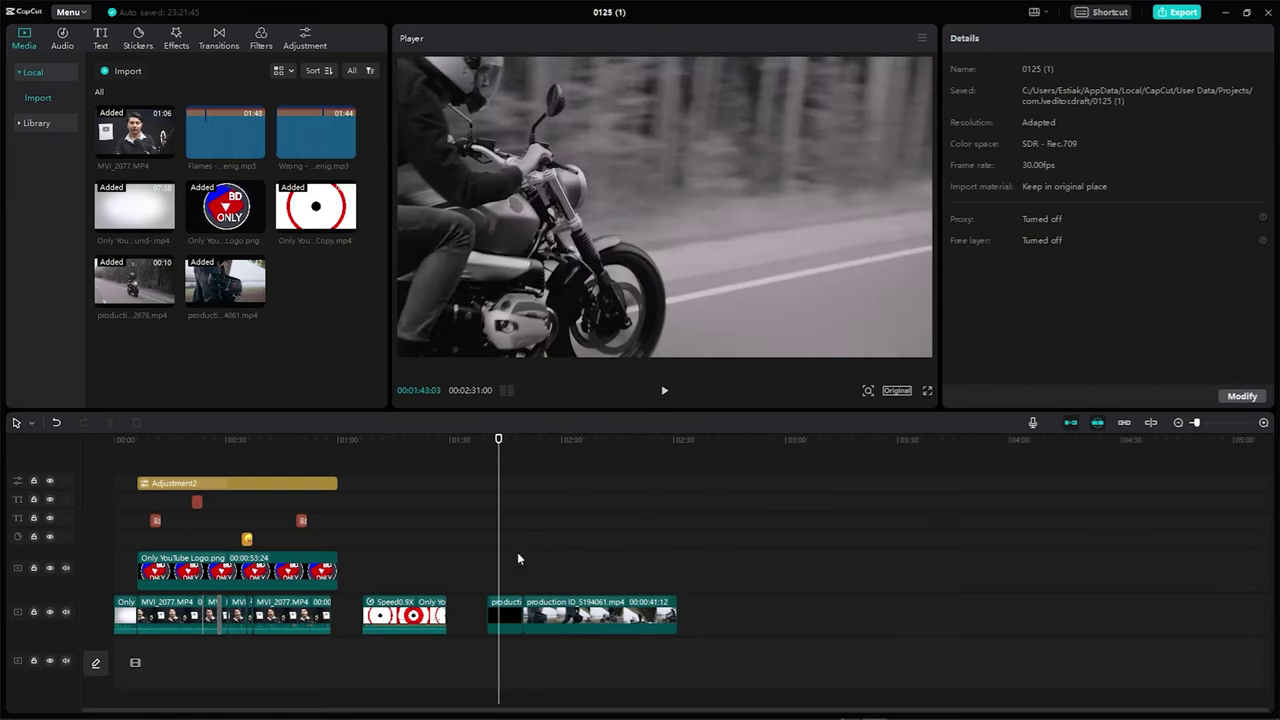
Step: Apply the Montage speed curve to the first motorcycle clip
left_click(506, 621)
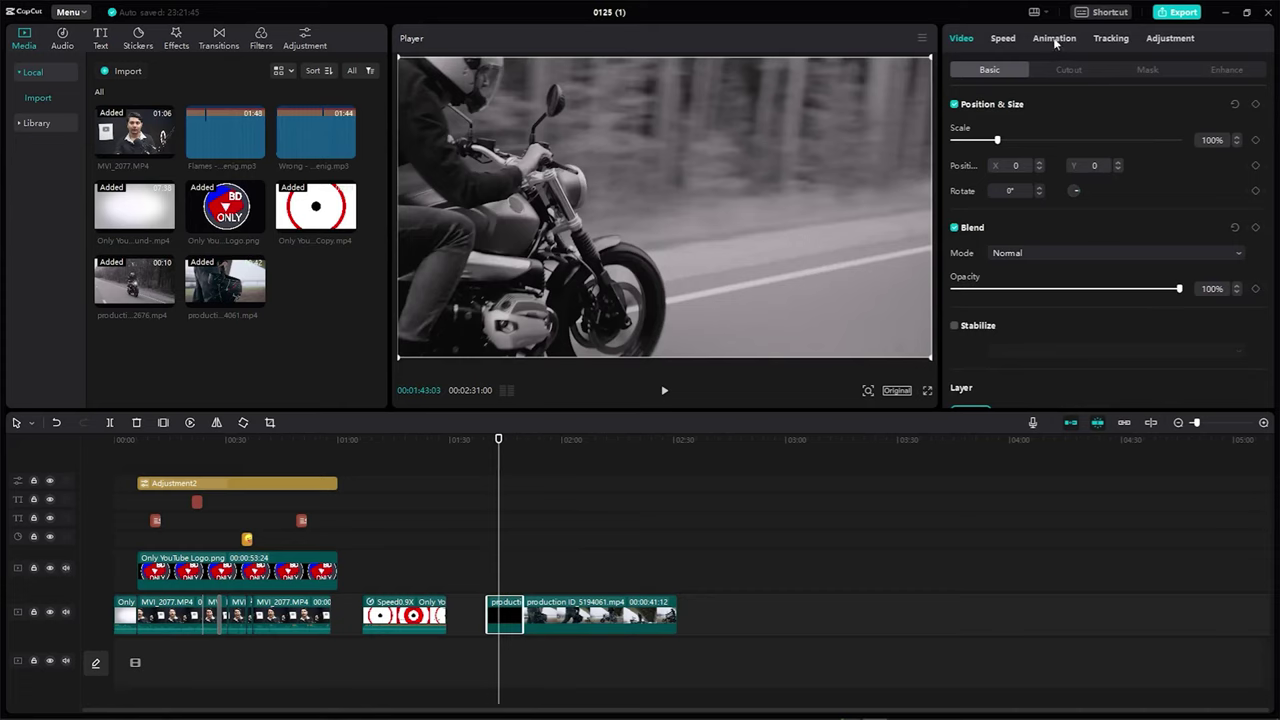
left_click(1004, 38)
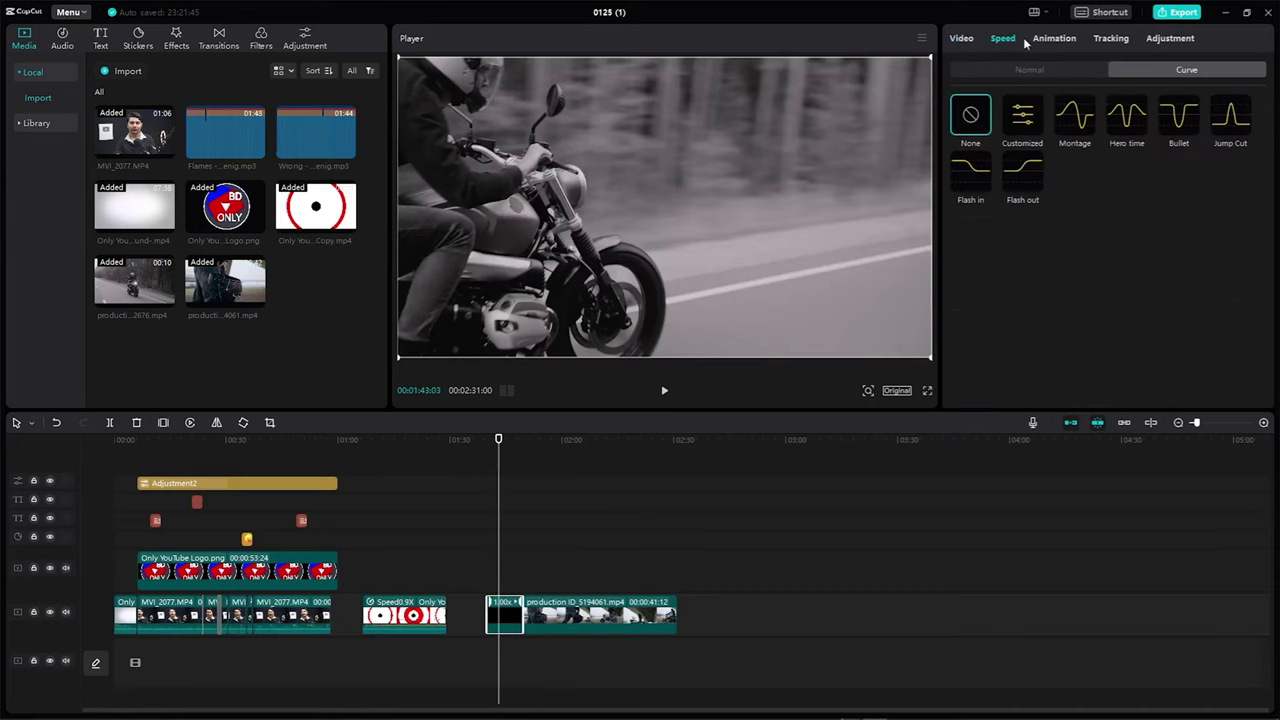
left_click(1050, 74)
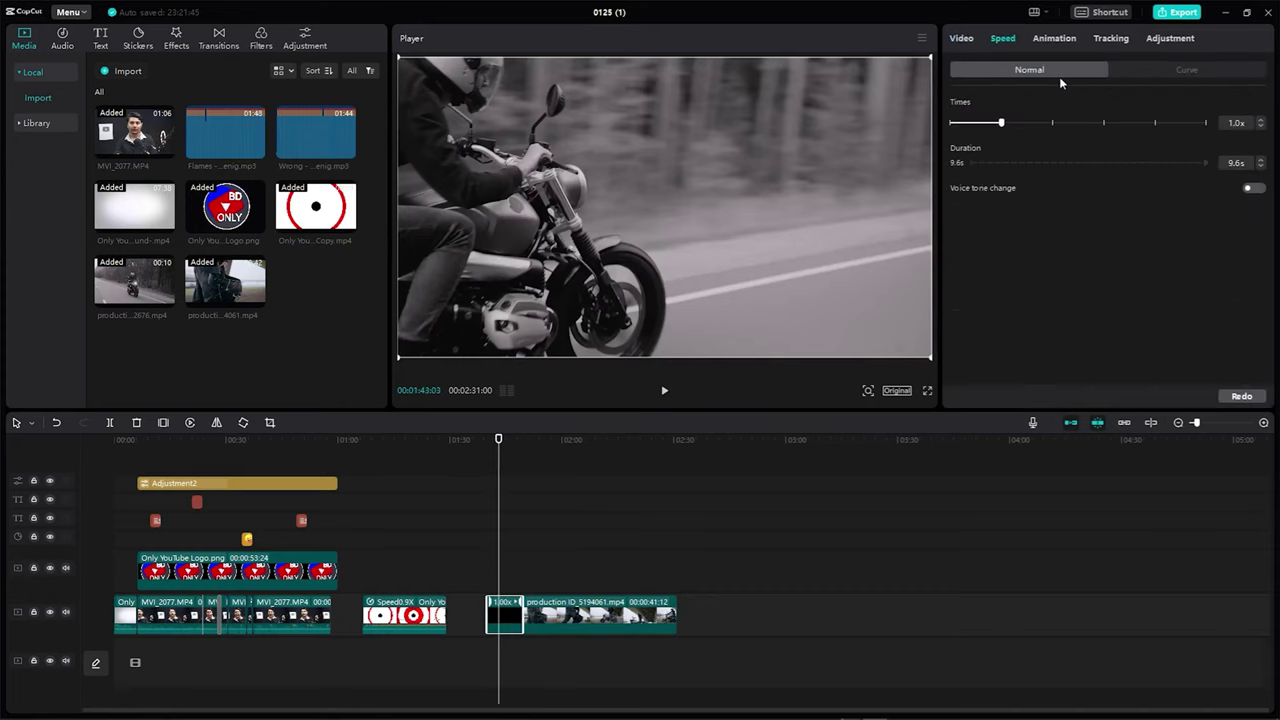
left_click(1194, 76)
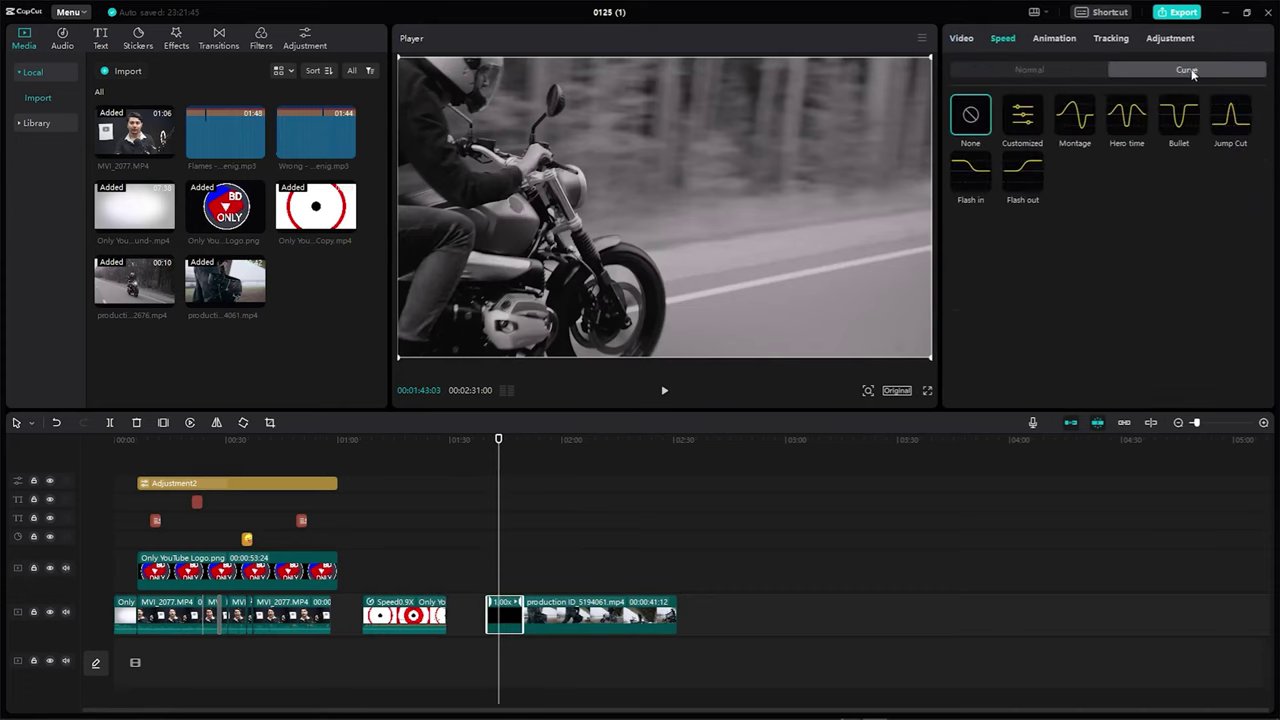
left_click(1078, 118)
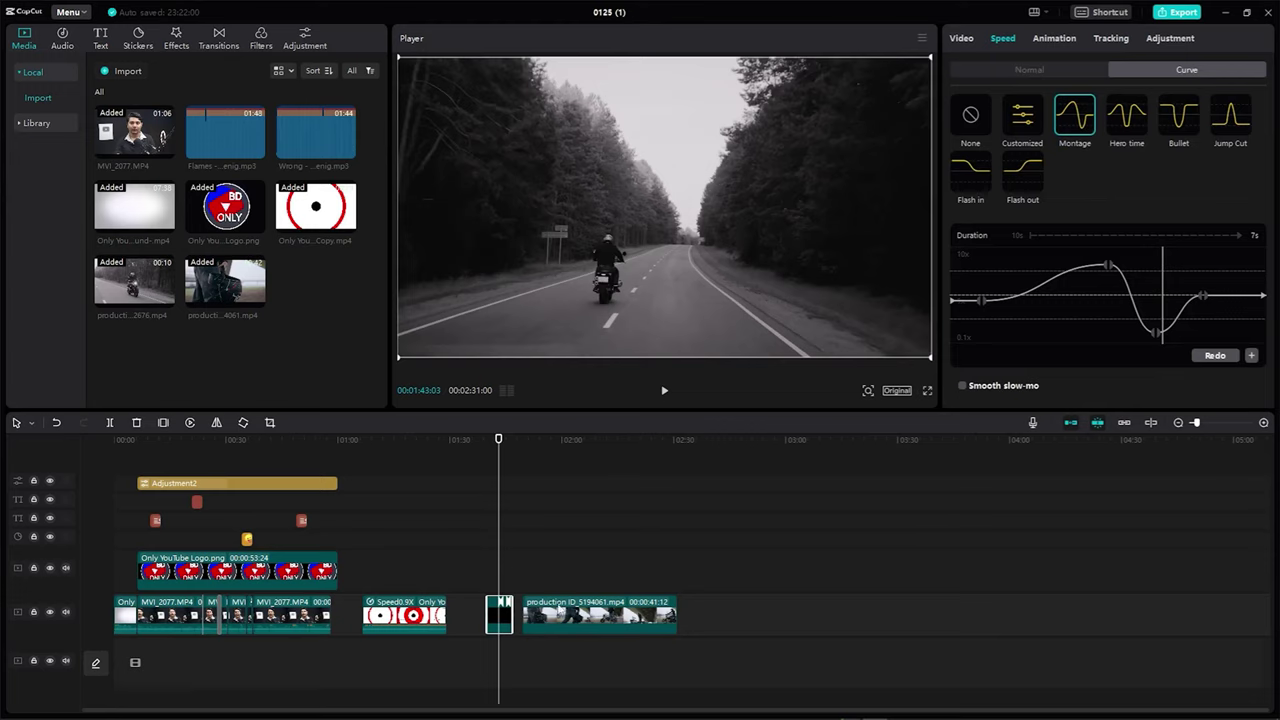
Step: Try the Hero time speed curve on the production ID_5194061.mp4 clip and inspect its first peak point
left_click(600, 616)
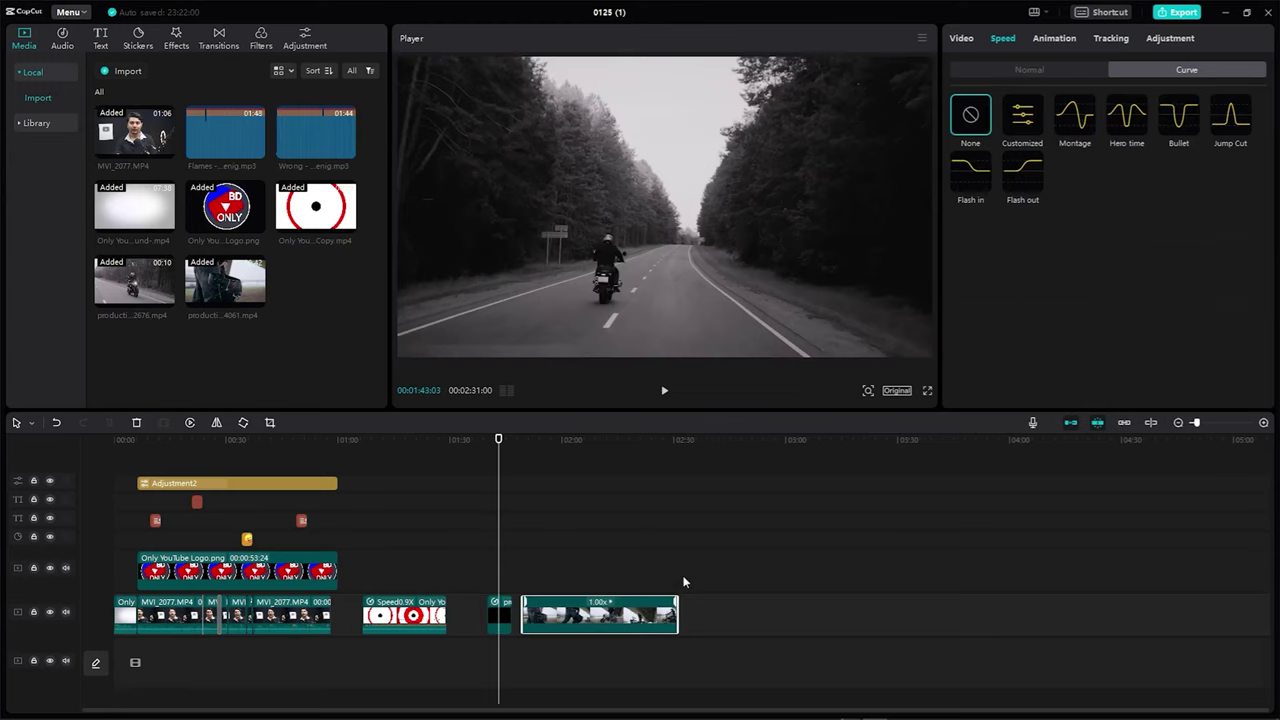
left_click(1128, 119)
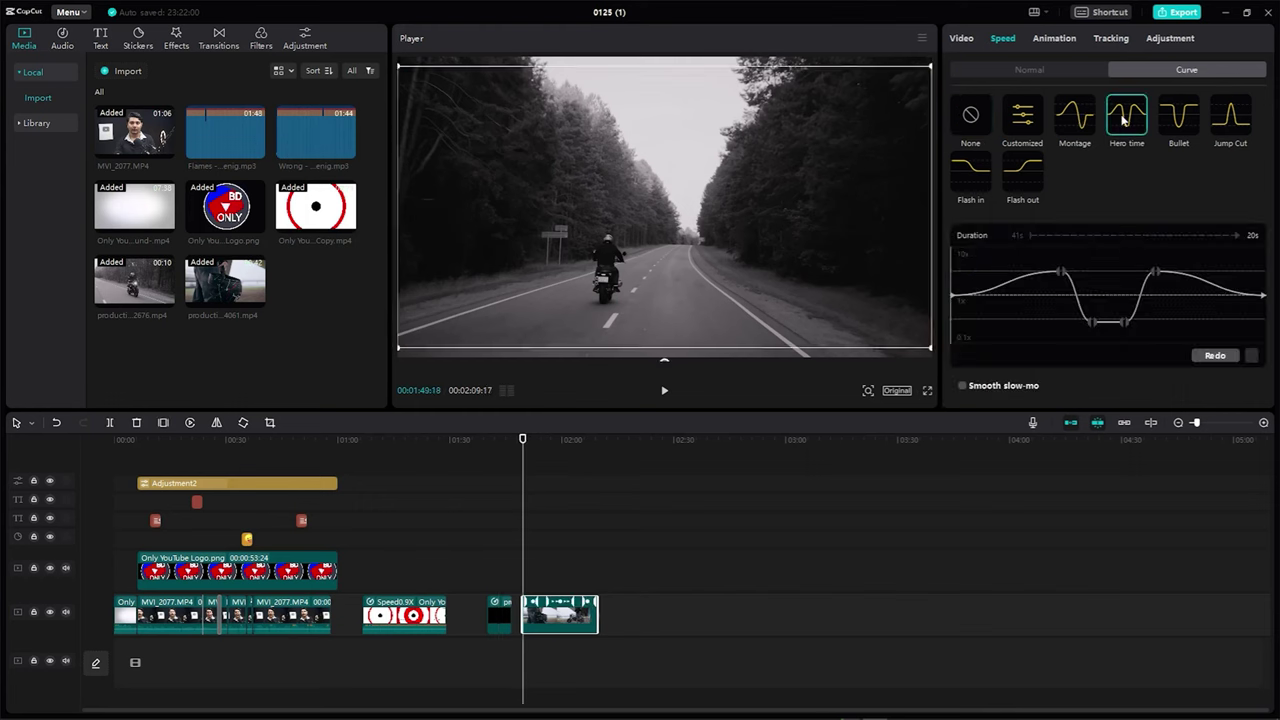
left_click(1060, 273)
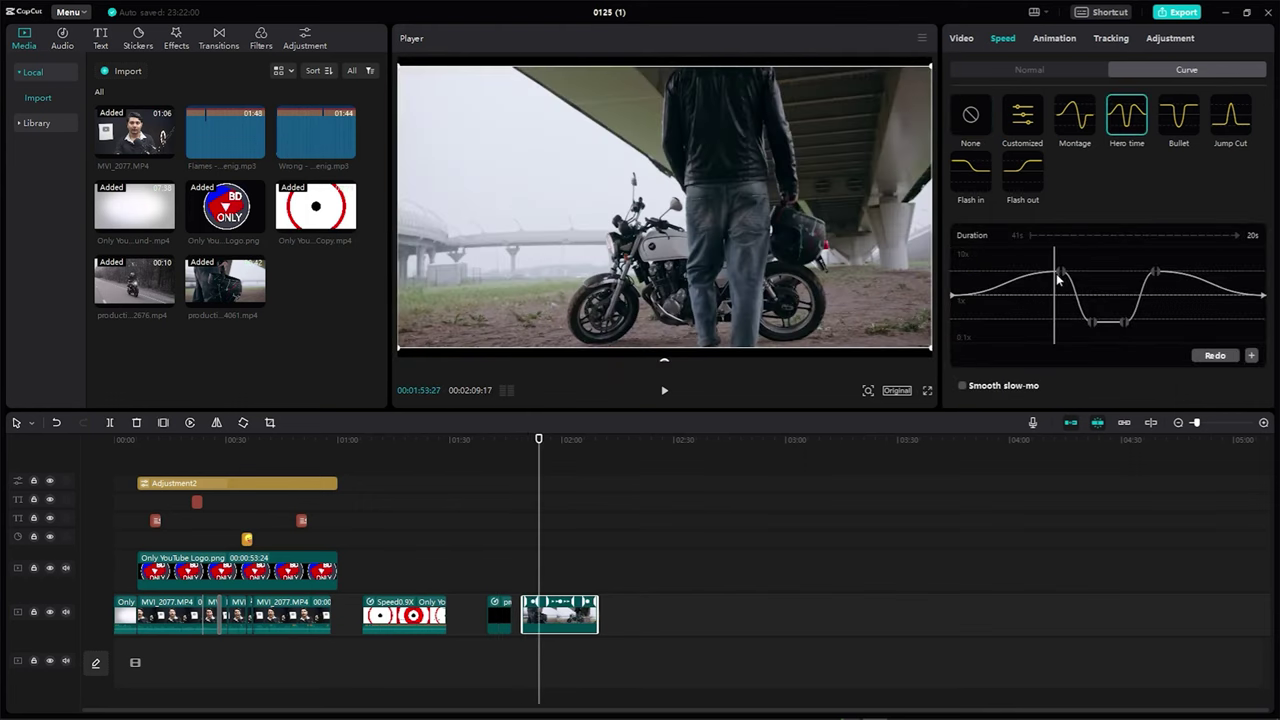
left_click_drag(1060, 276, 1066, 272)
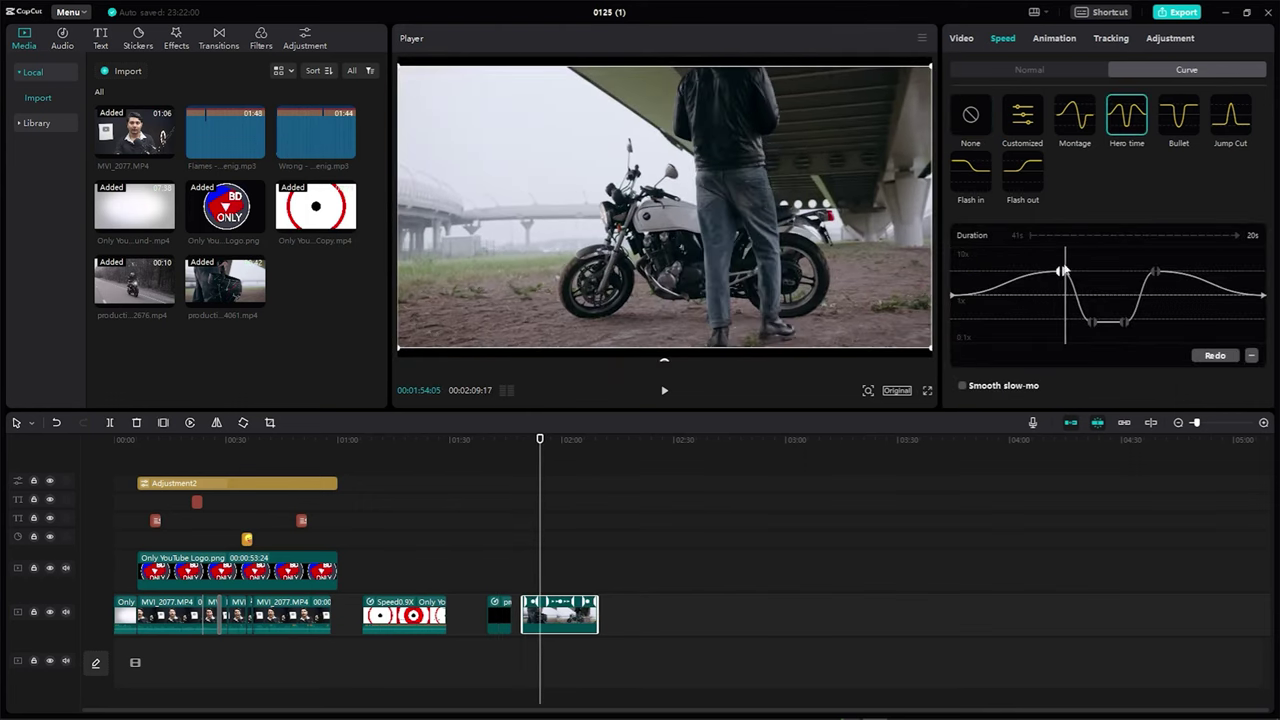
Step: Give the production ID_5194061.mp4 clip a Customized speed curve with two raised points and a slower dip between them
left_click(1021, 118)
left_click(1028, 296)
left_click_drag(1028, 295, 1047, 276)
left_click_drag(1189, 296, 1117, 309)
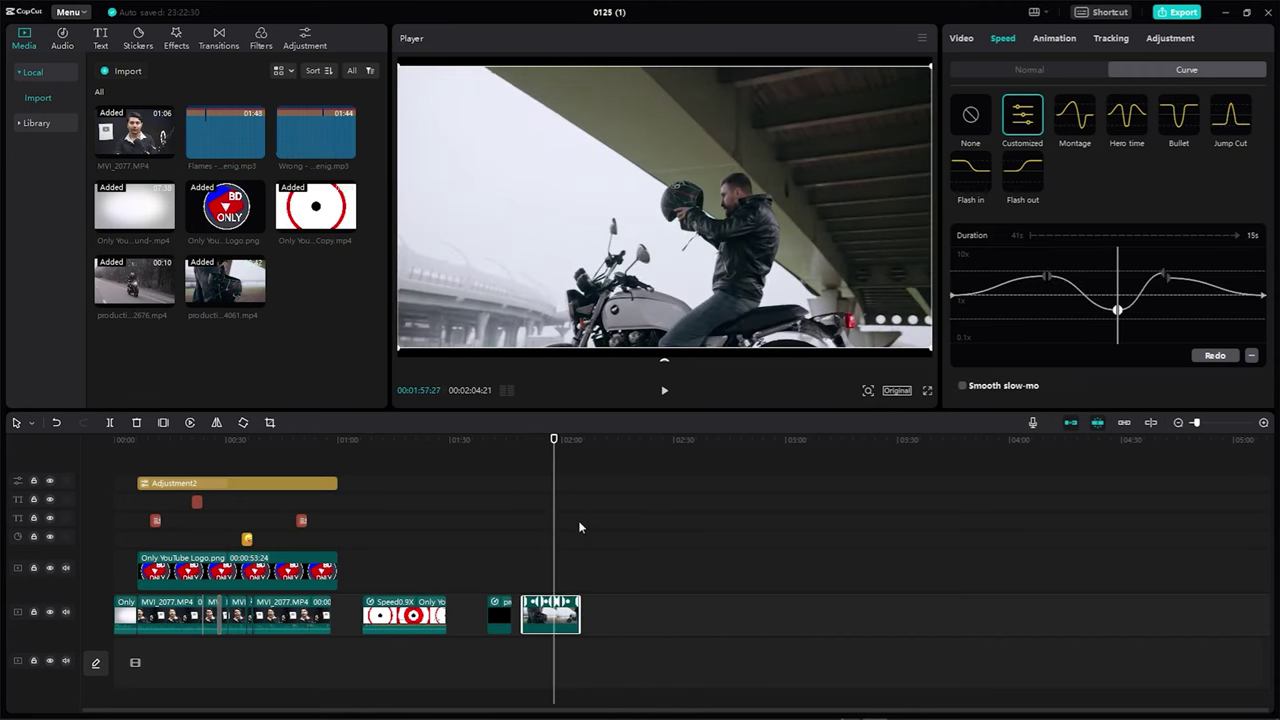
Step: Play the speed-curved motorcycle clips from the start and close the gap between them on the track
left_click_drag(556, 447, 489, 452)
key("space")
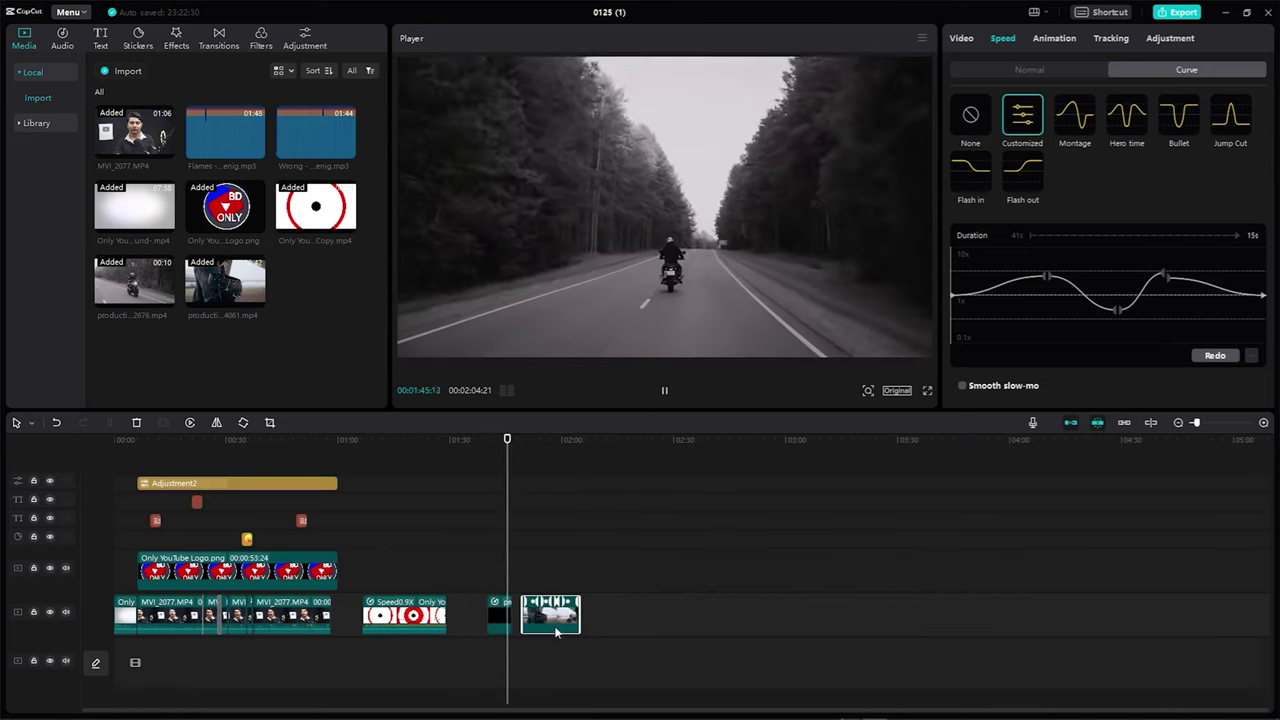
left_click_drag(556, 630, 540, 630)
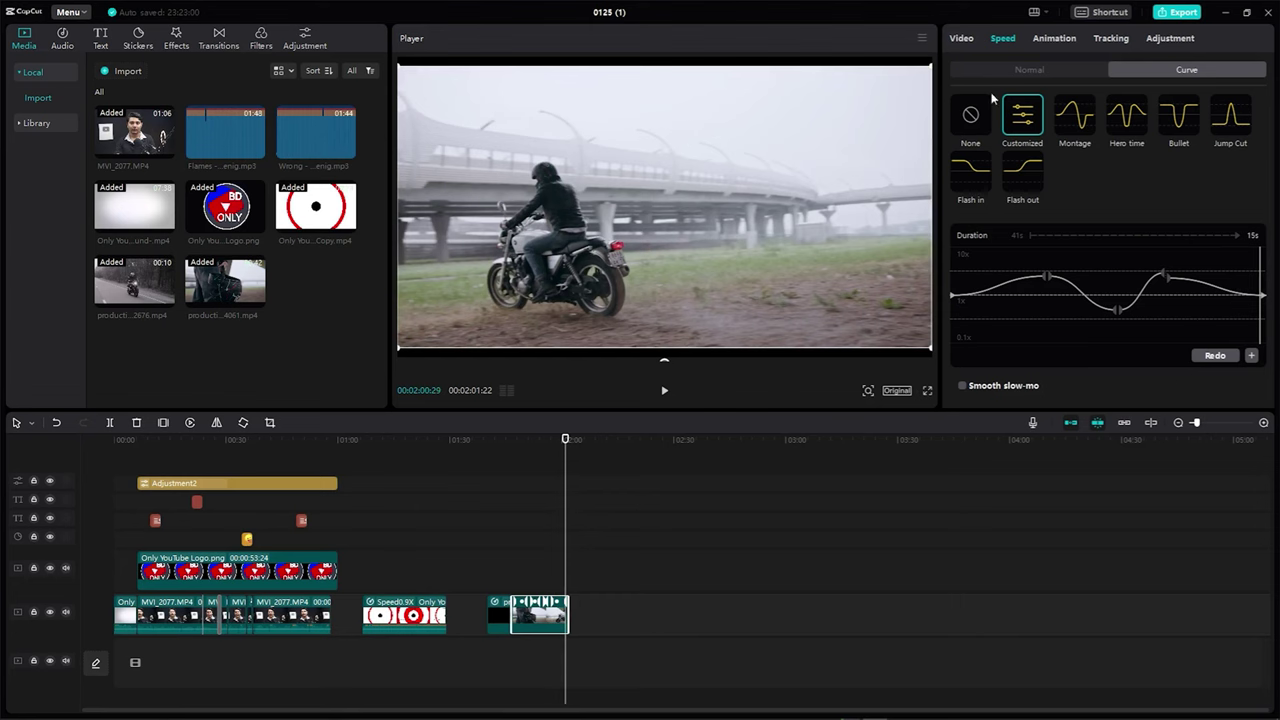
Step: Browse the In, Out and Combo animations for the second motorcycle clip, including Fade In
left_click(1056, 40)
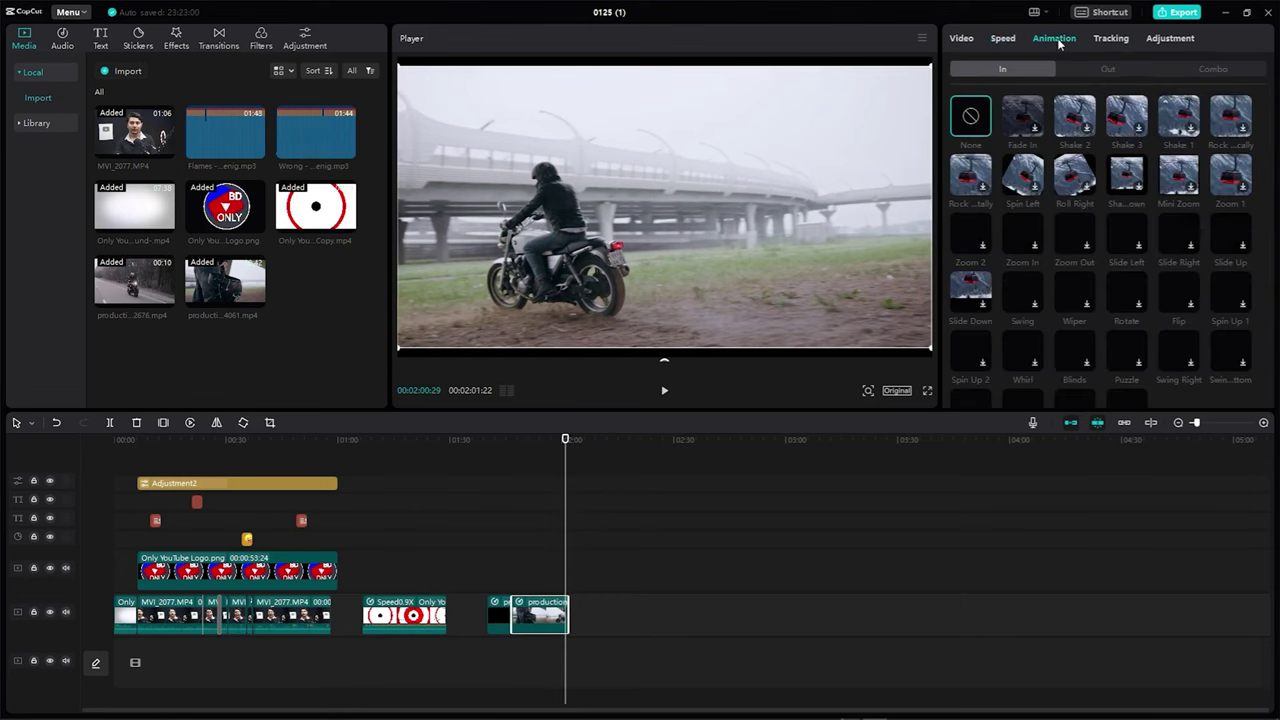
left_click(1012, 117)
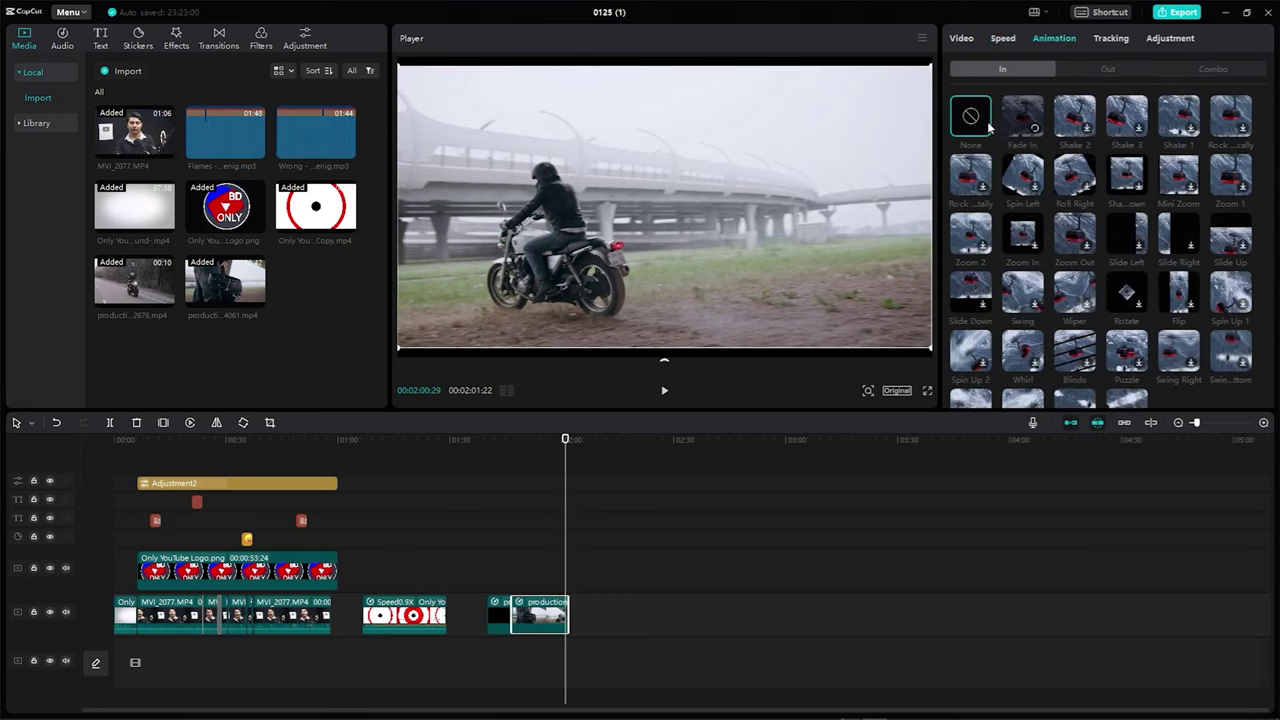
left_click(1122, 70)
left_click(1226, 72)
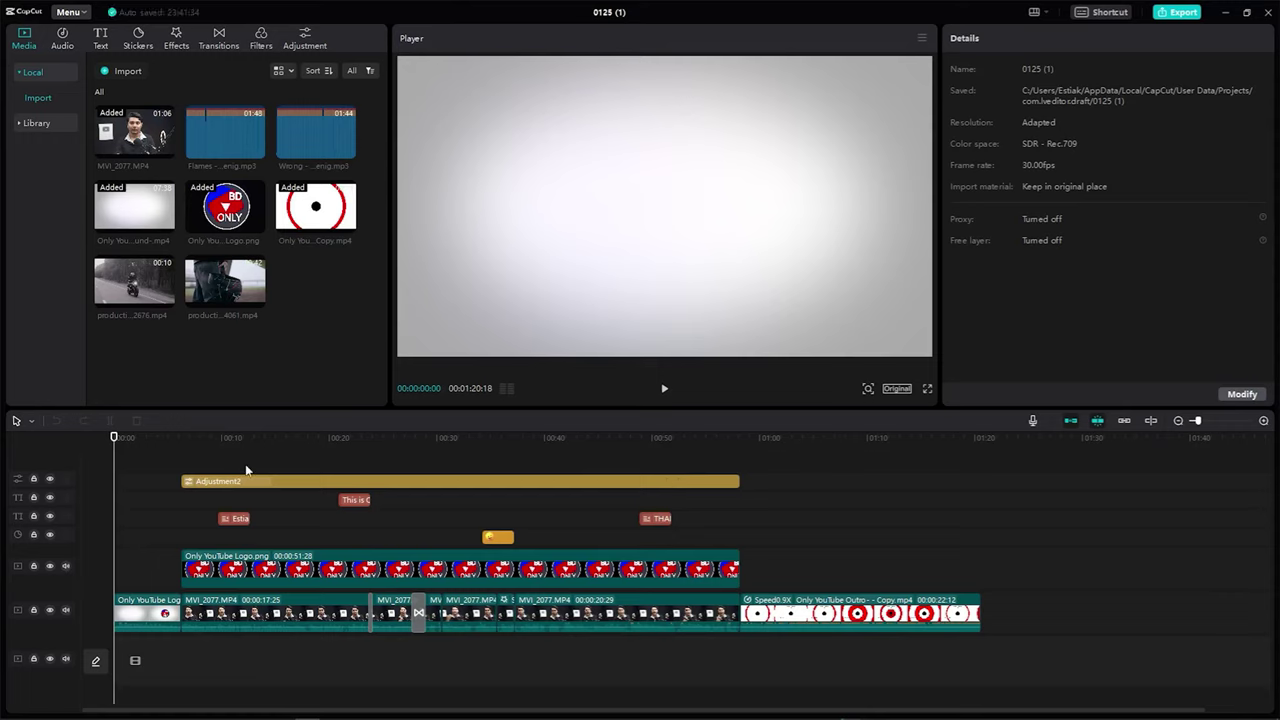
Step: Add the Flames music track on a new audio track starting where the first MVI_2077.MP4 clip begins
left_click_drag(202, 436, 182, 443)
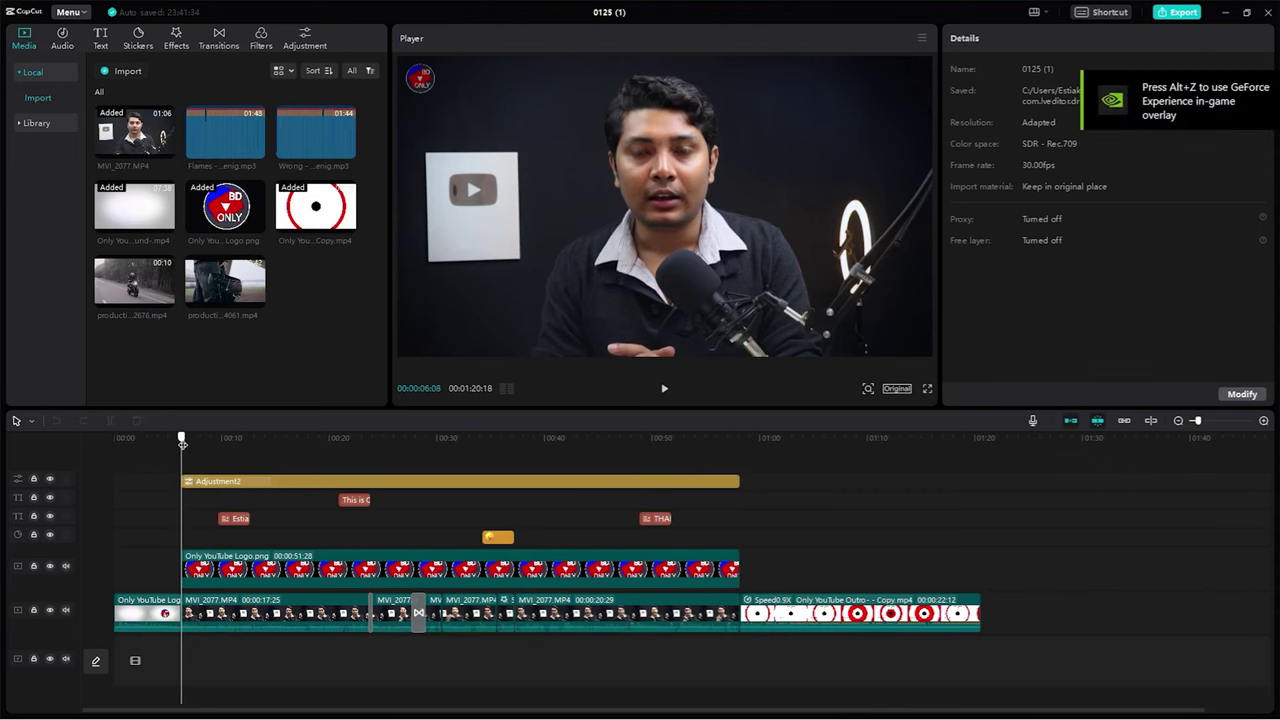
left_click_drag(212, 126, 243, 675)
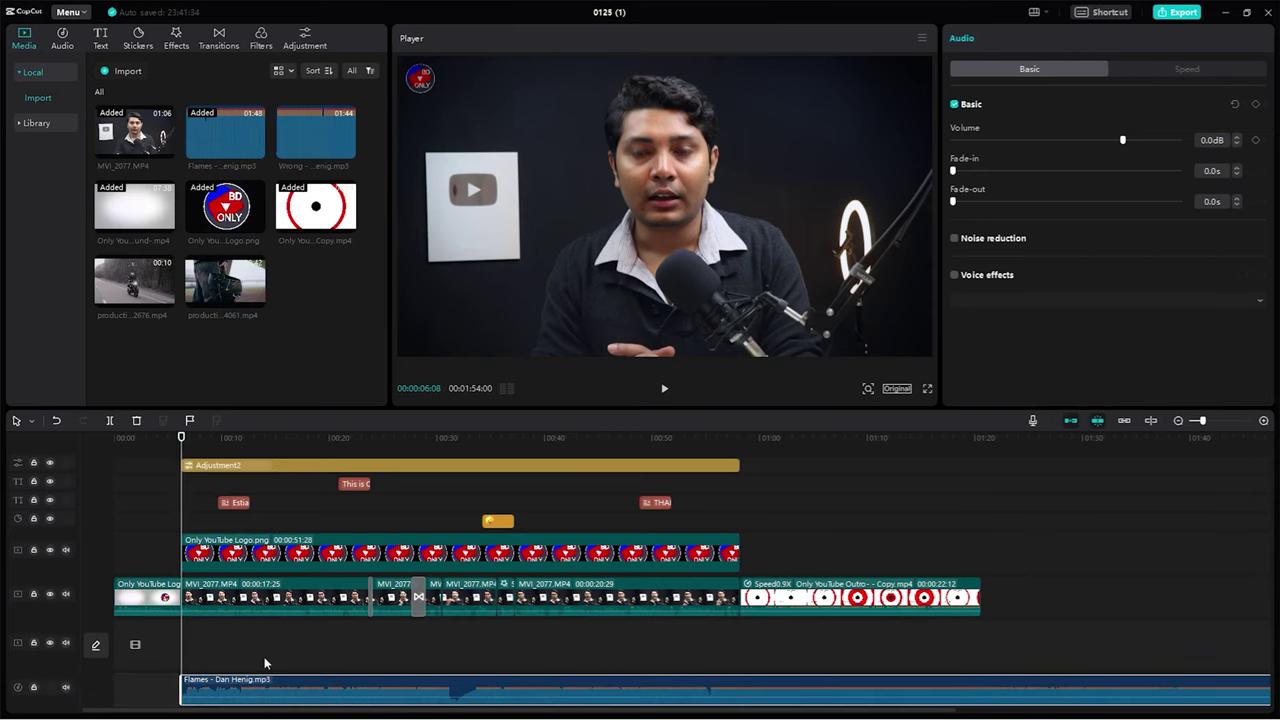
scroll(265, 663, "down", 1)
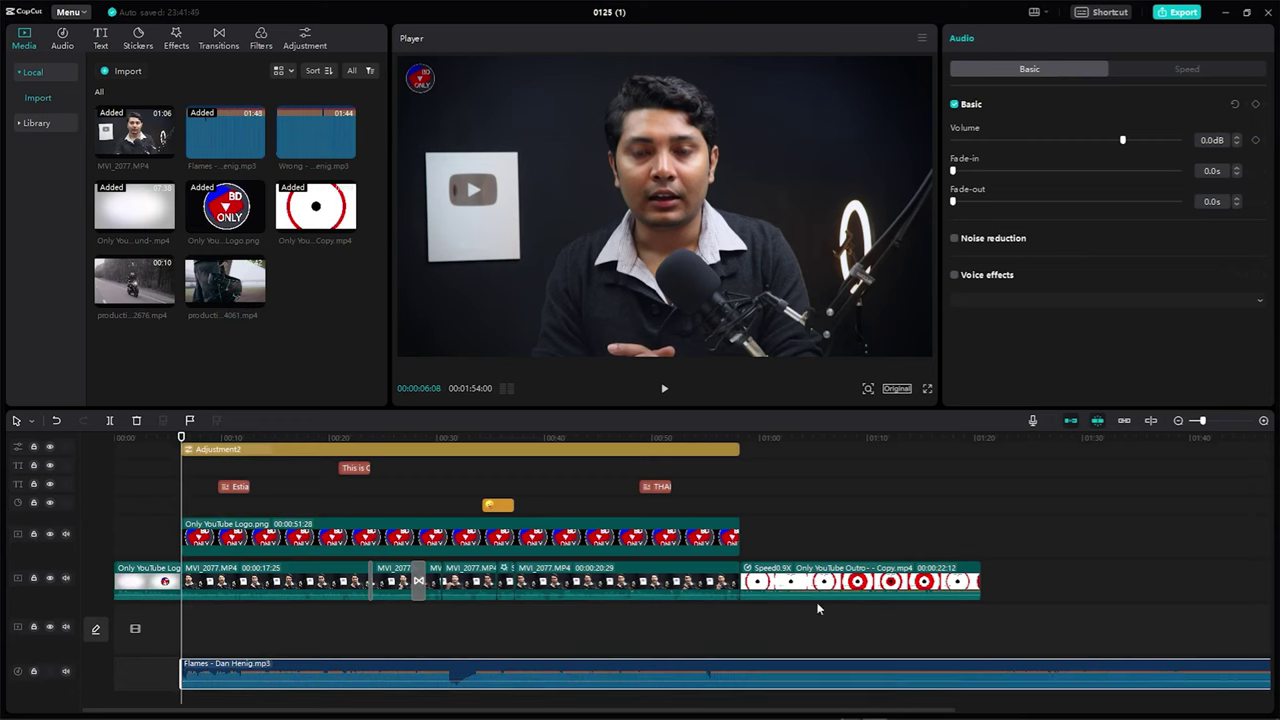
Step: Cut the Flames music track where the outro clip begins and delete the remaining part
left_click(784, 440)
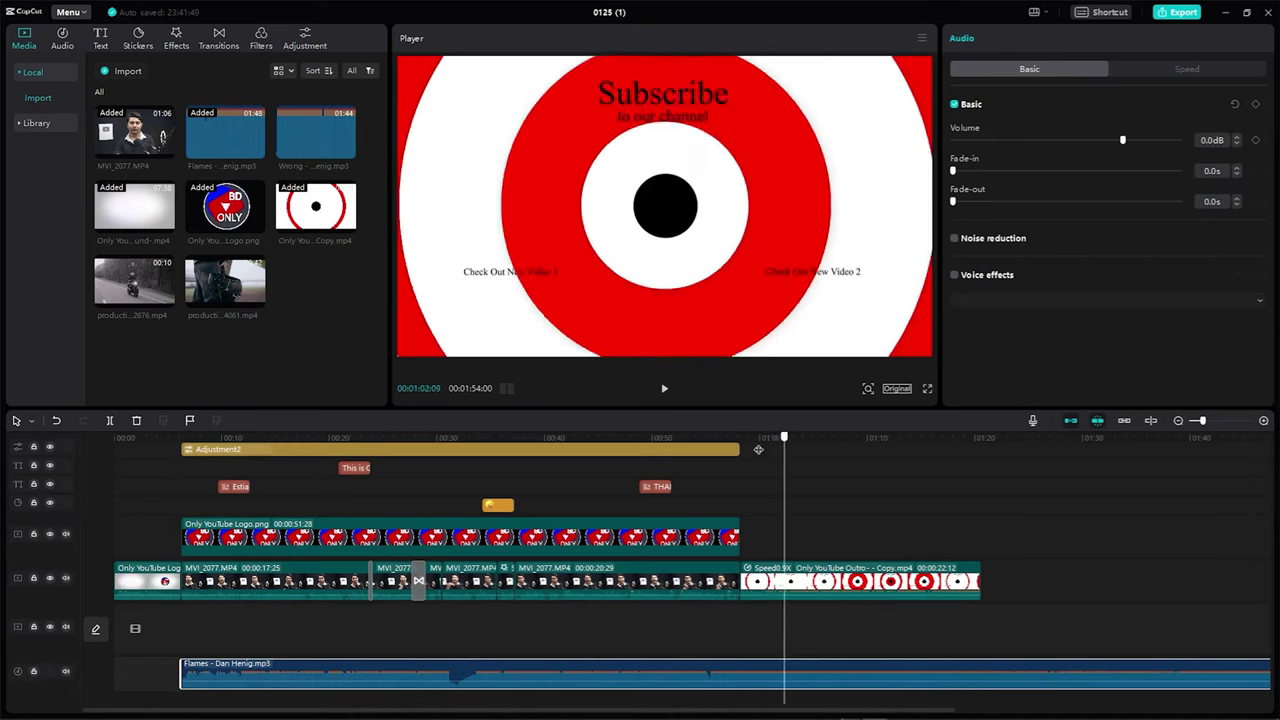
left_click(758, 449)
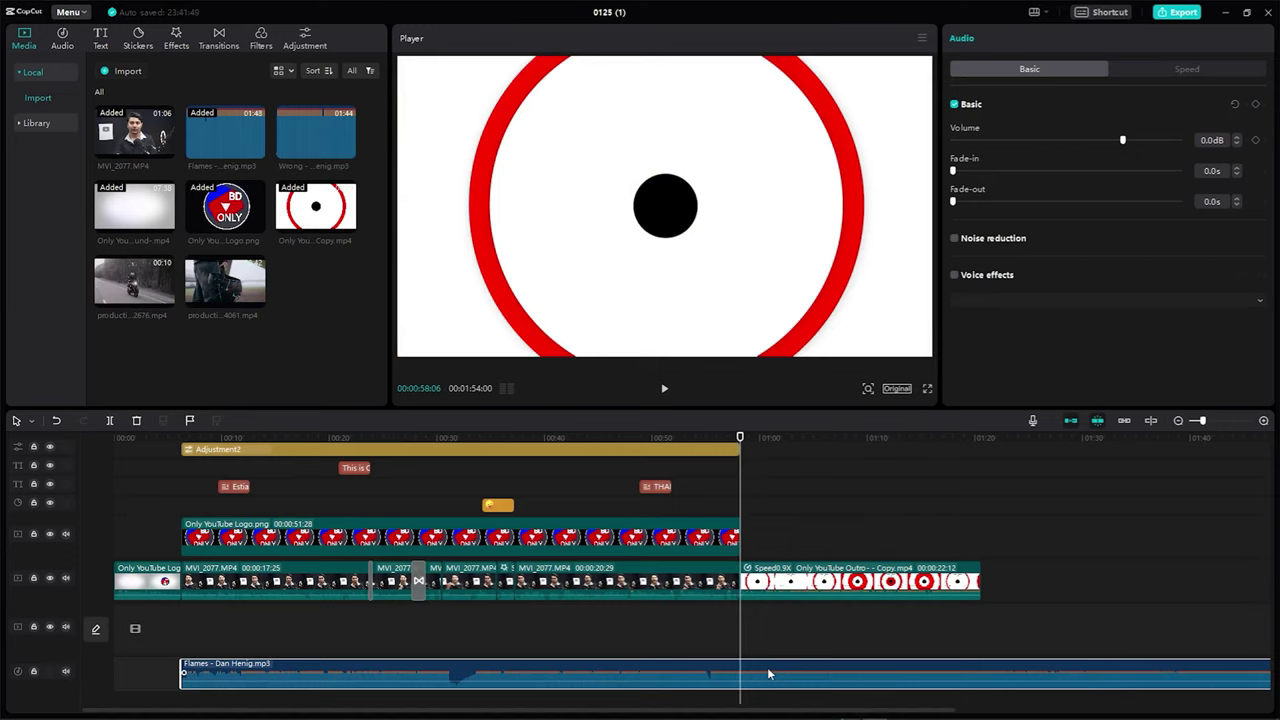
key("ctrl+b")
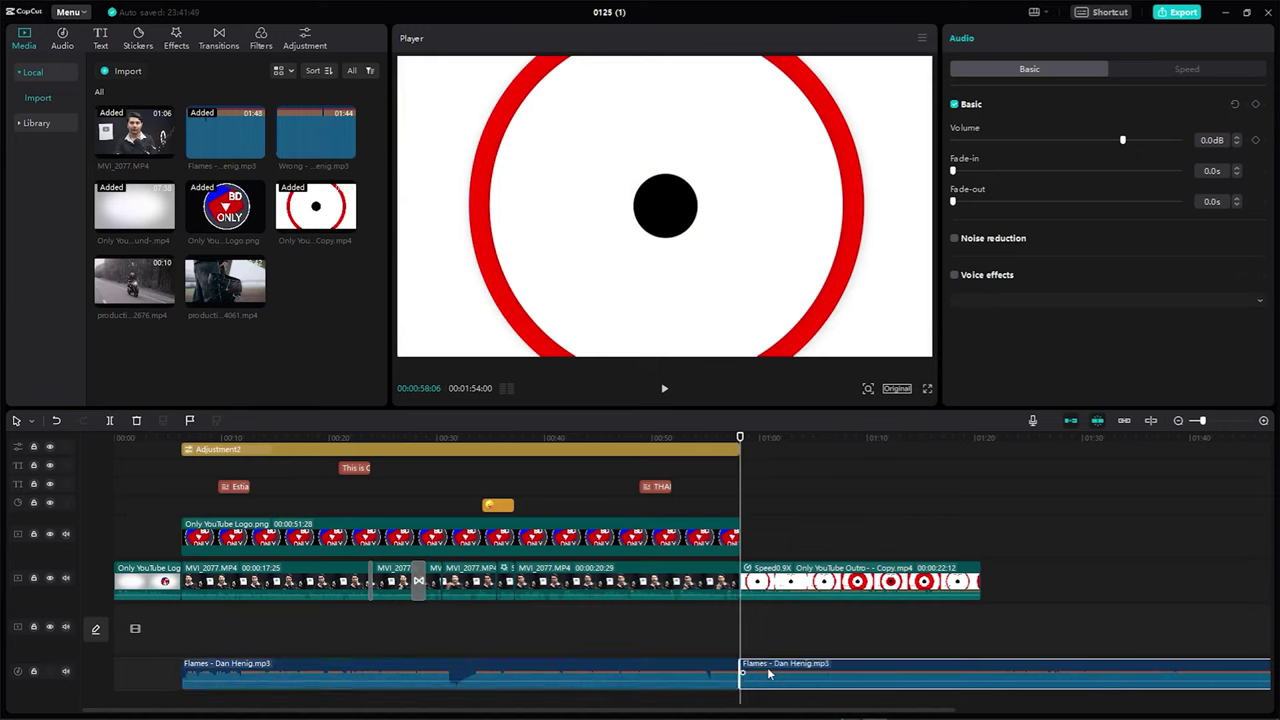
key("Delete")
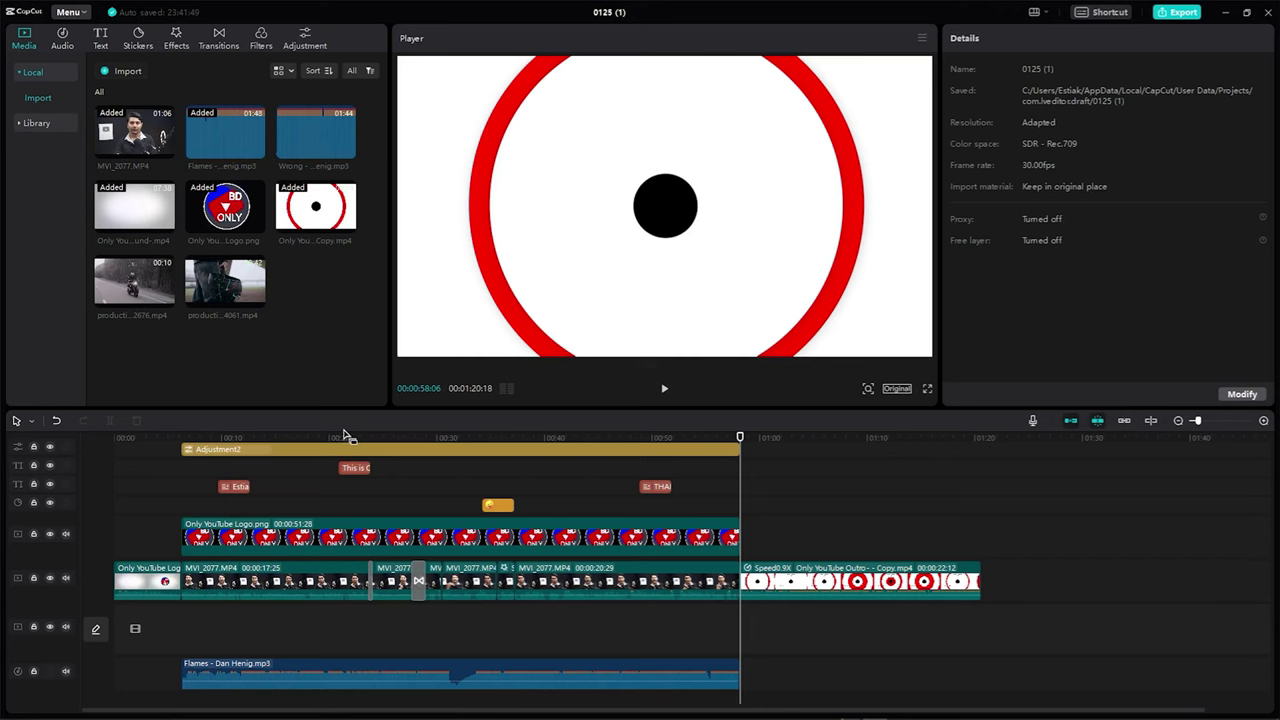
Step: Lower the Flames music volume to -29.2 dB and play the talking section from about 16 seconds
left_click_drag(327, 437, 287, 437)
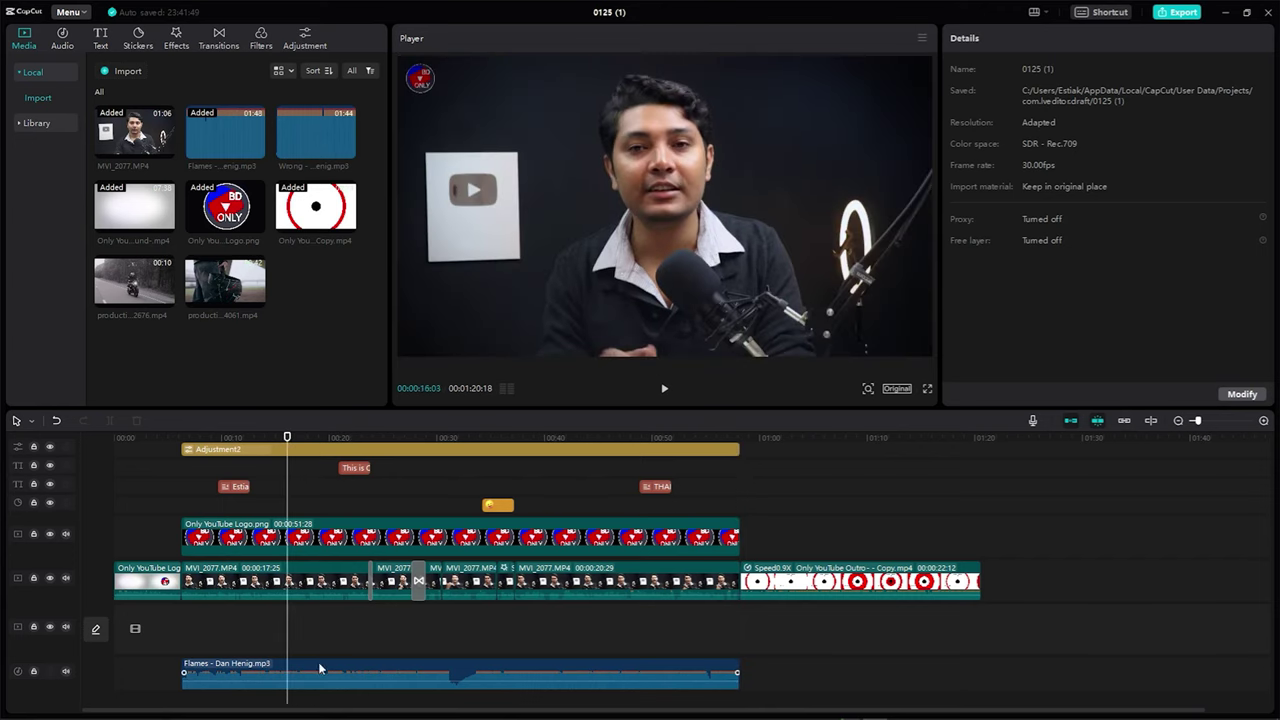
left_click(320, 668)
left_click_drag(318, 672, 316, 687)
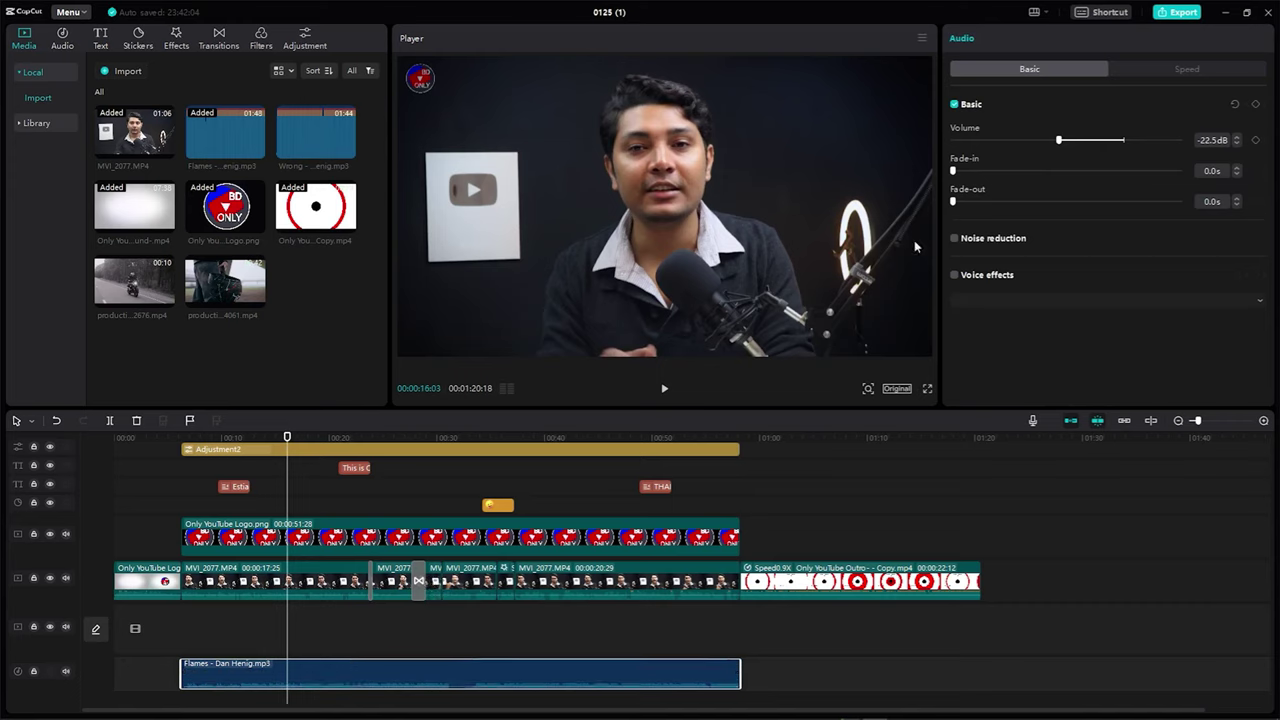
left_click_drag(1059, 140, 1040, 142)
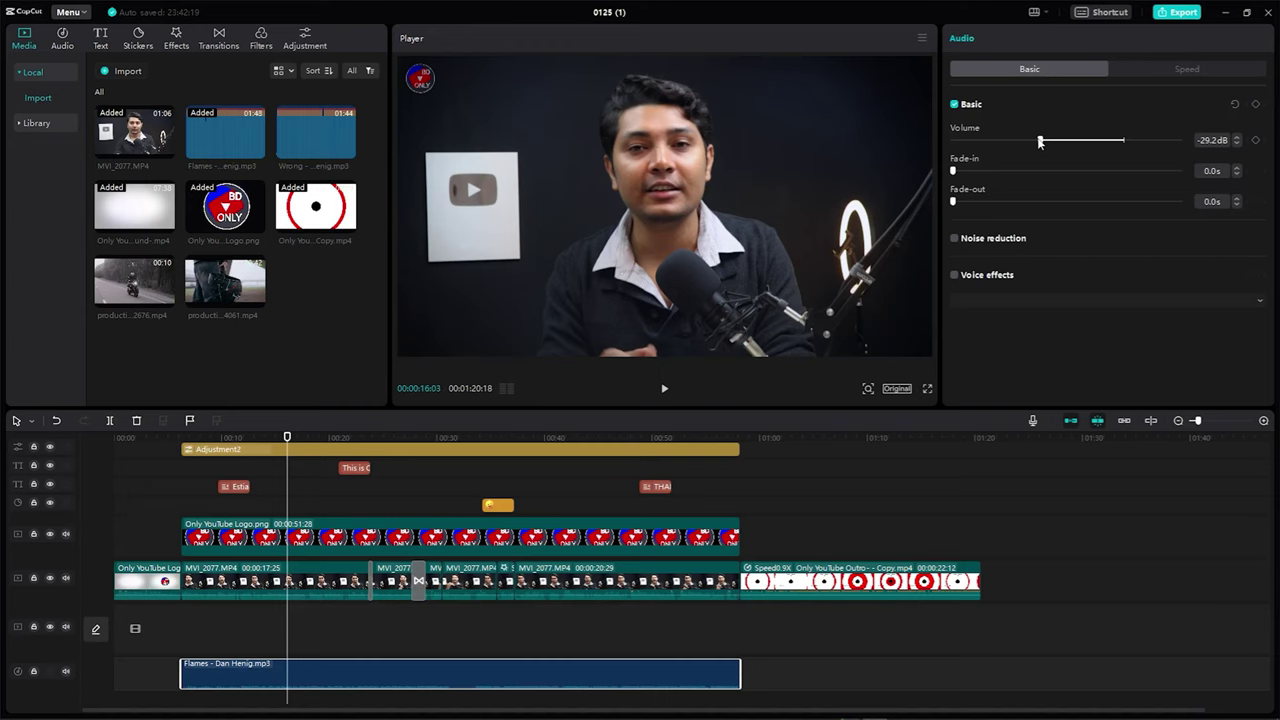
key("space")
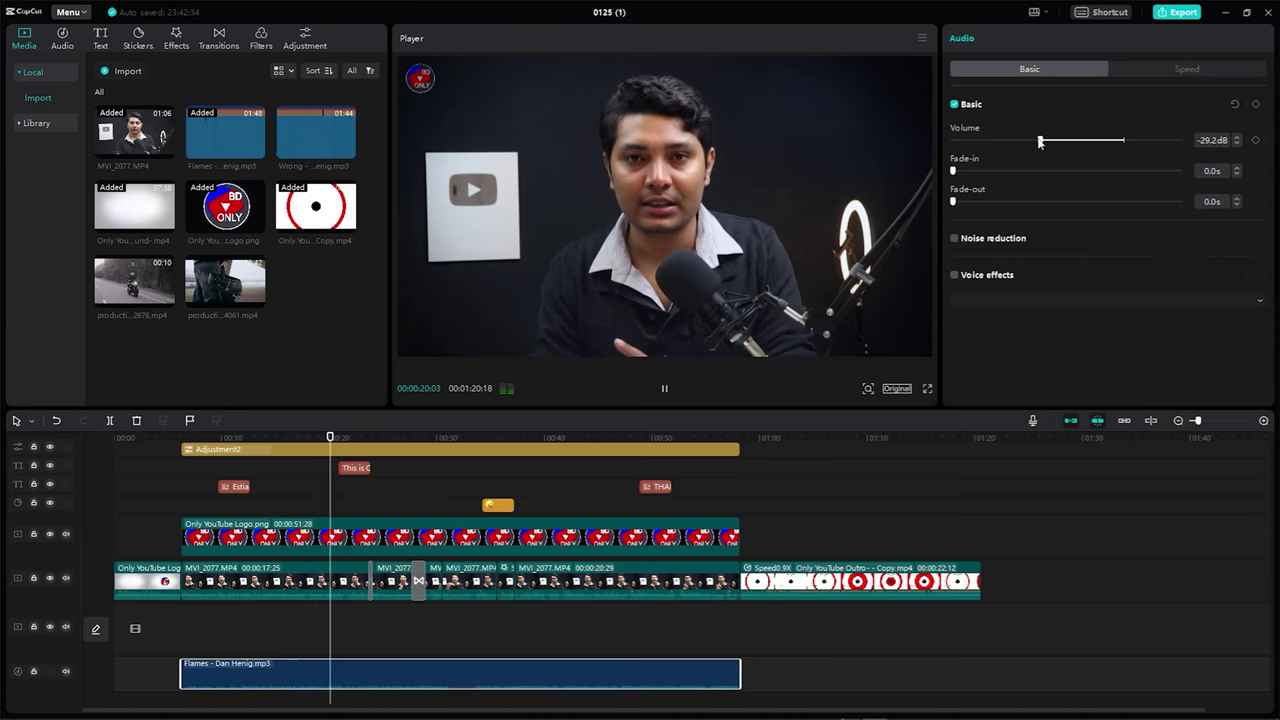
key("space")
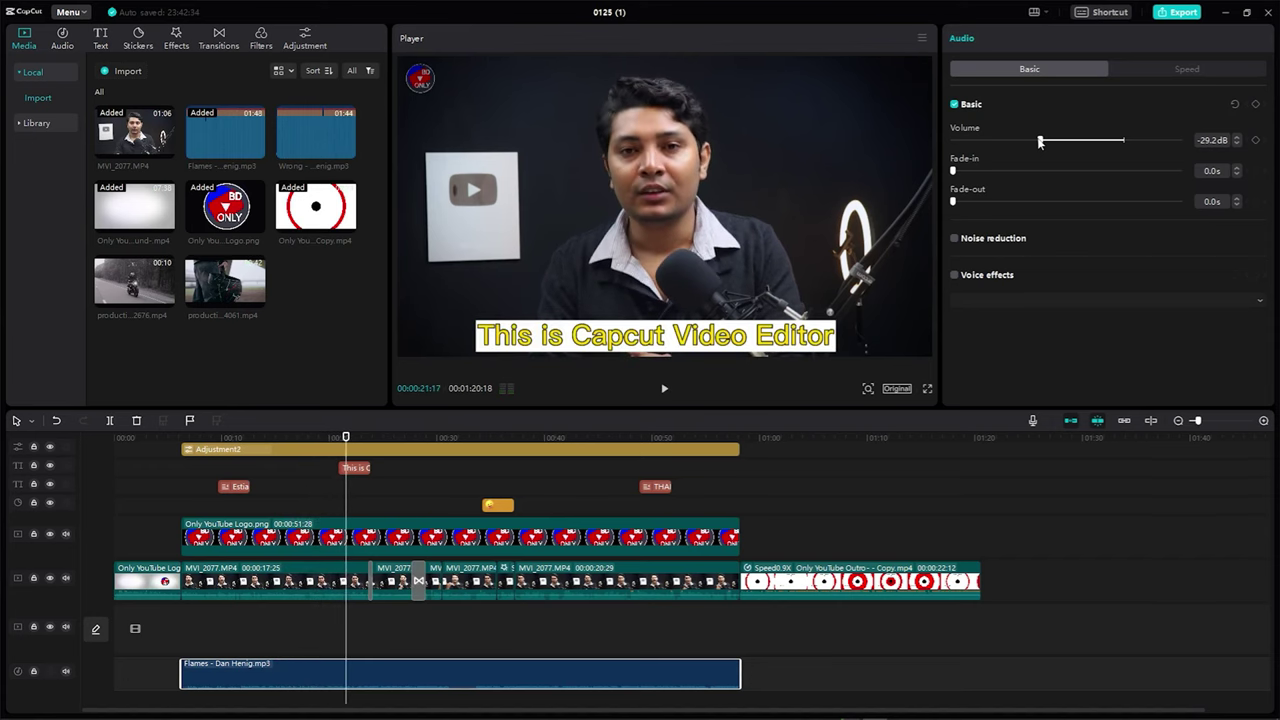
Step: Set the Flames music volume to -20.7 dB and play the talking section to check the sound balance
left_click_drag(1046, 141, 1064, 141)
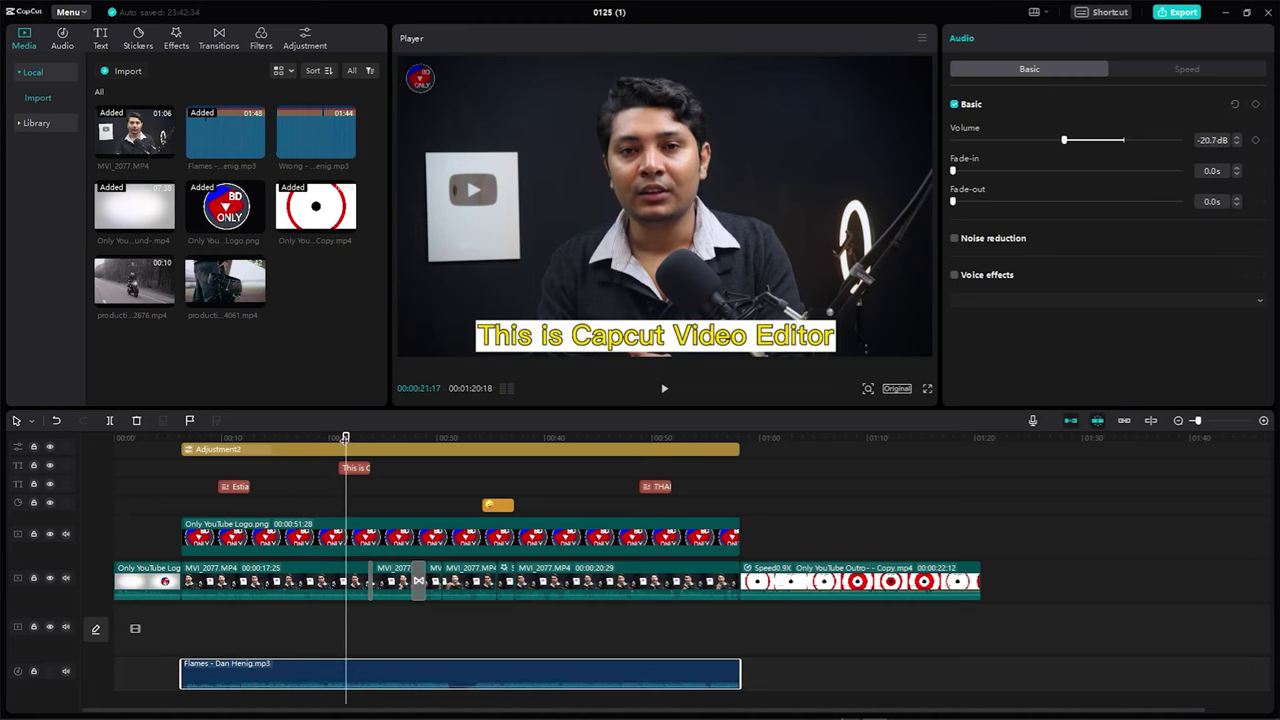
left_click(665, 388)
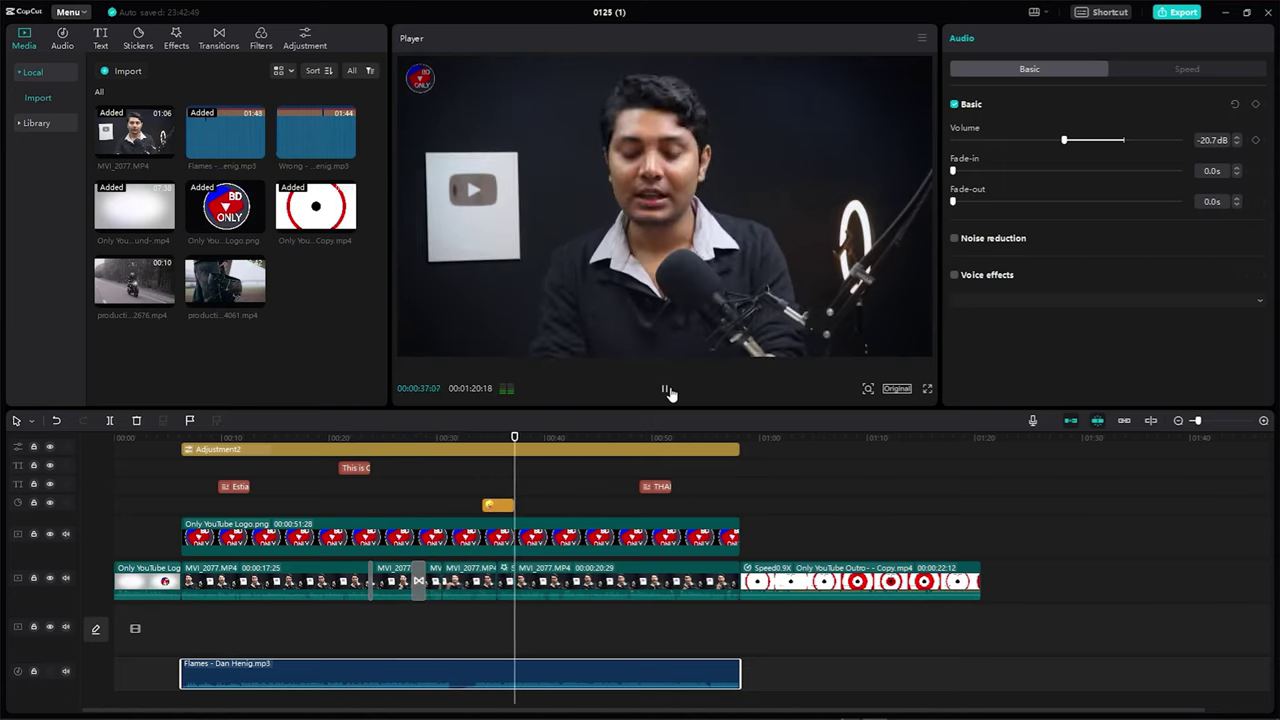
left_click(668, 391)
scroll(831, 492, "up", 1)
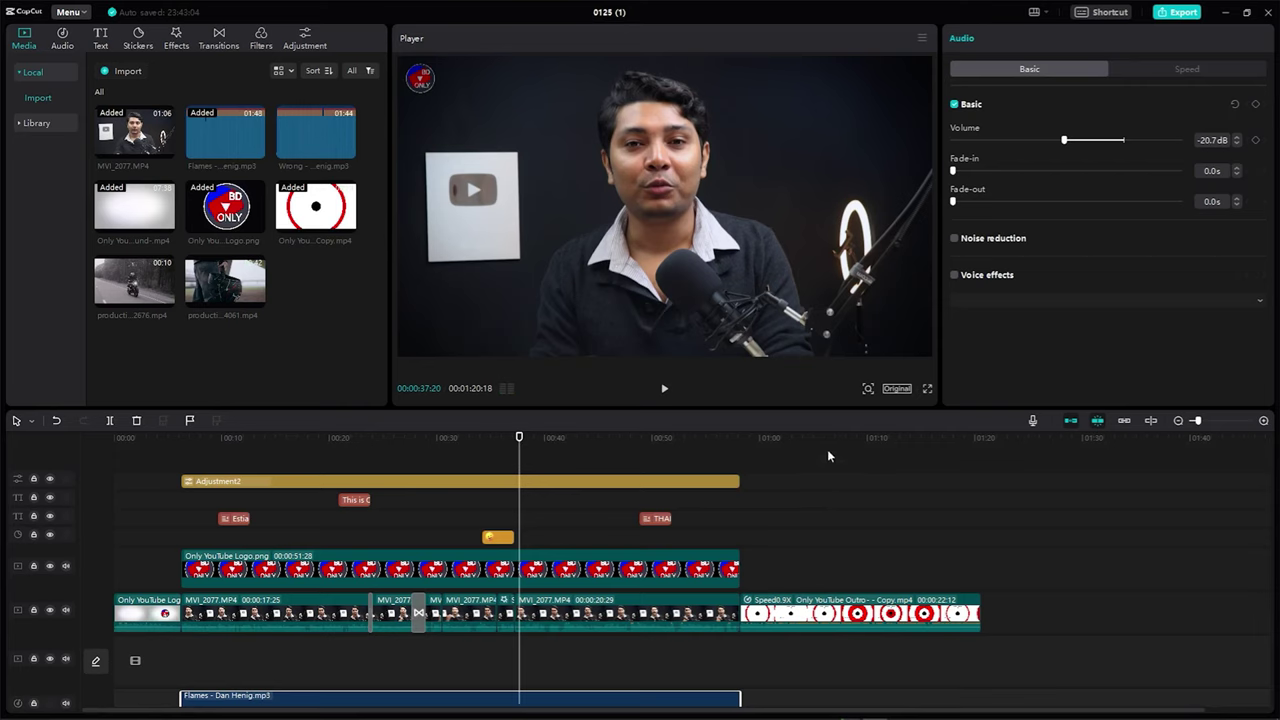
Step: Start an export titled Capcut Tutorial and choose the Desktop as its destination folder
left_click(1177, 12)
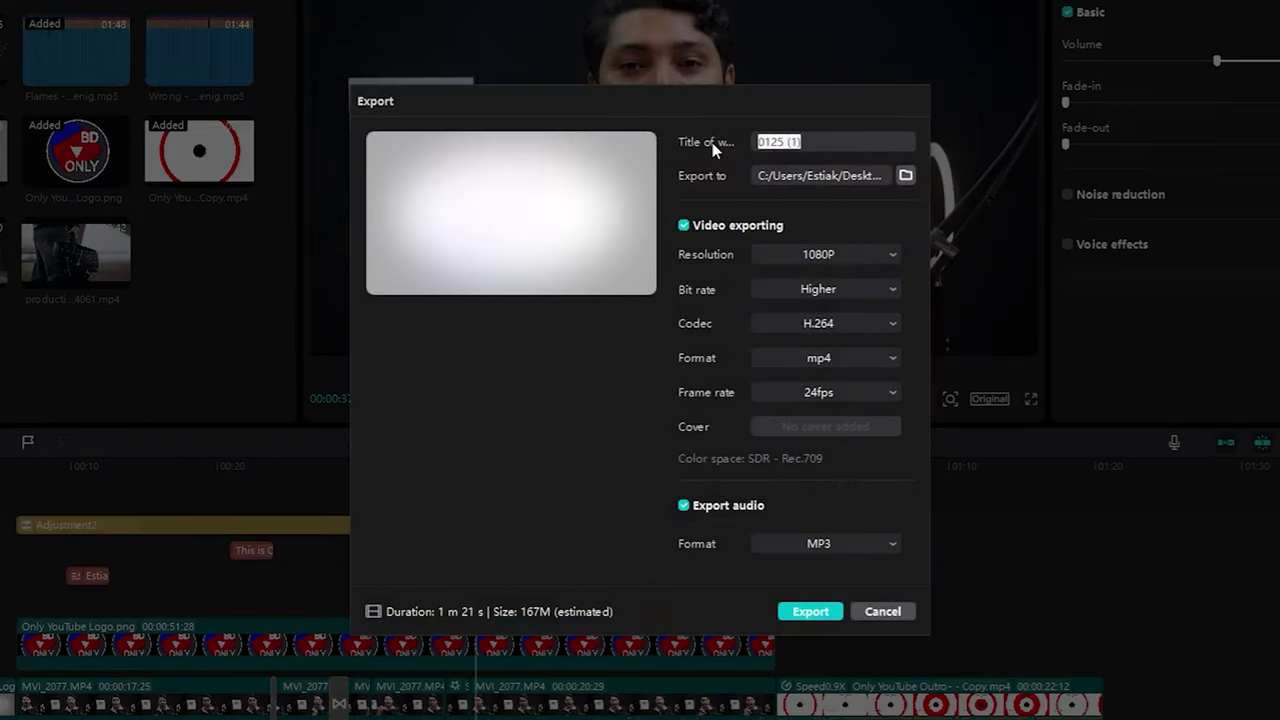
type("Capcut Tutorial")
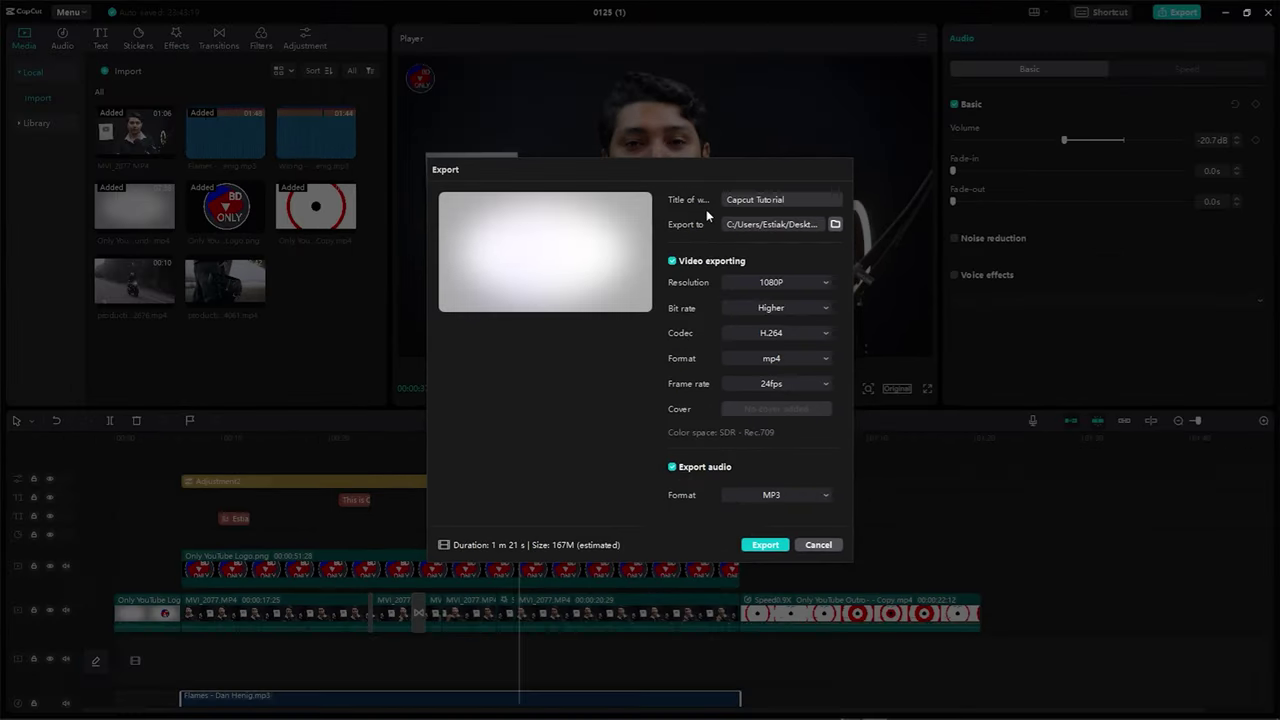
left_click(835, 225)
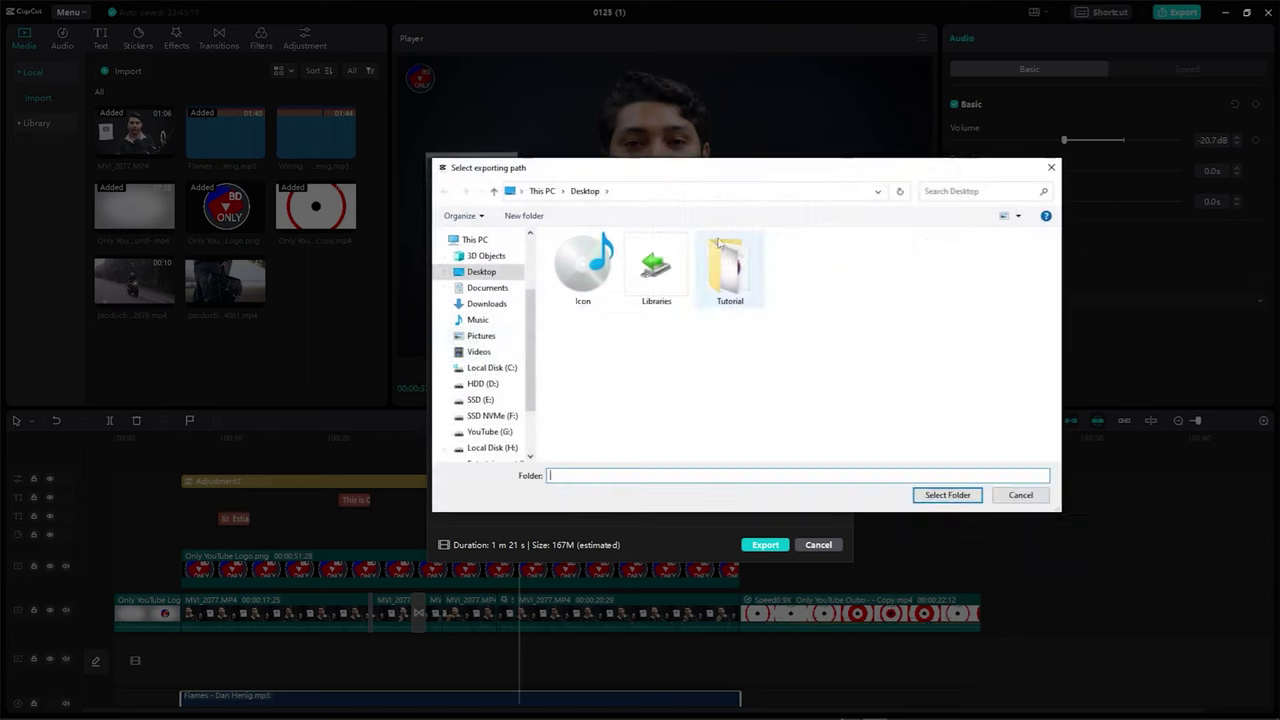
left_click(483, 273)
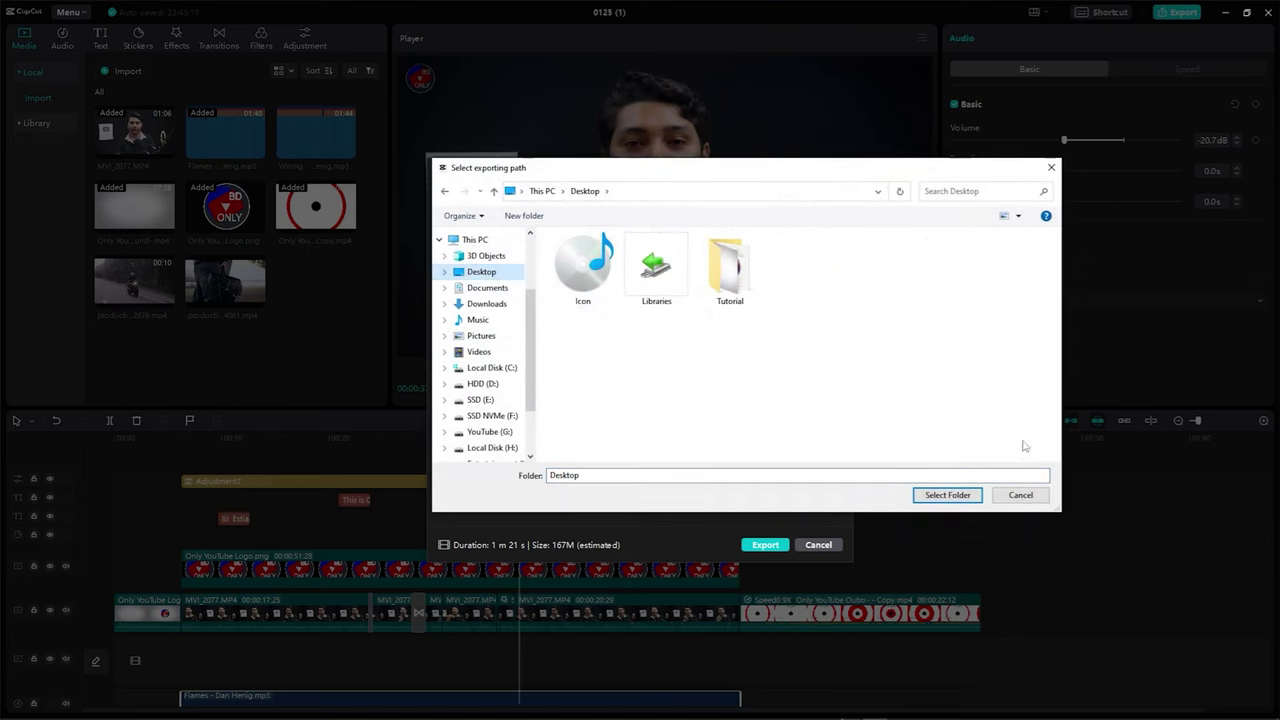
left_click(947, 495)
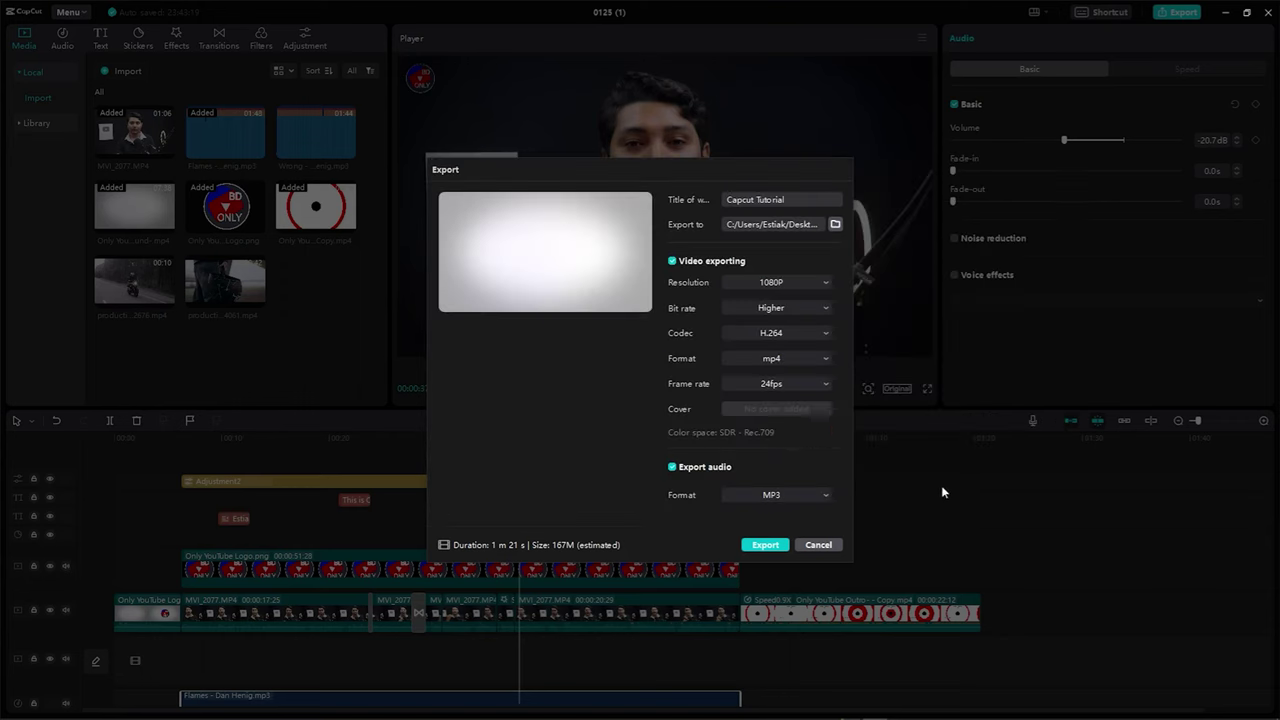
Step: Export the video at 1080P, Higher bit rate and 25fps, with the separate audio export turned off
left_click(766, 284)
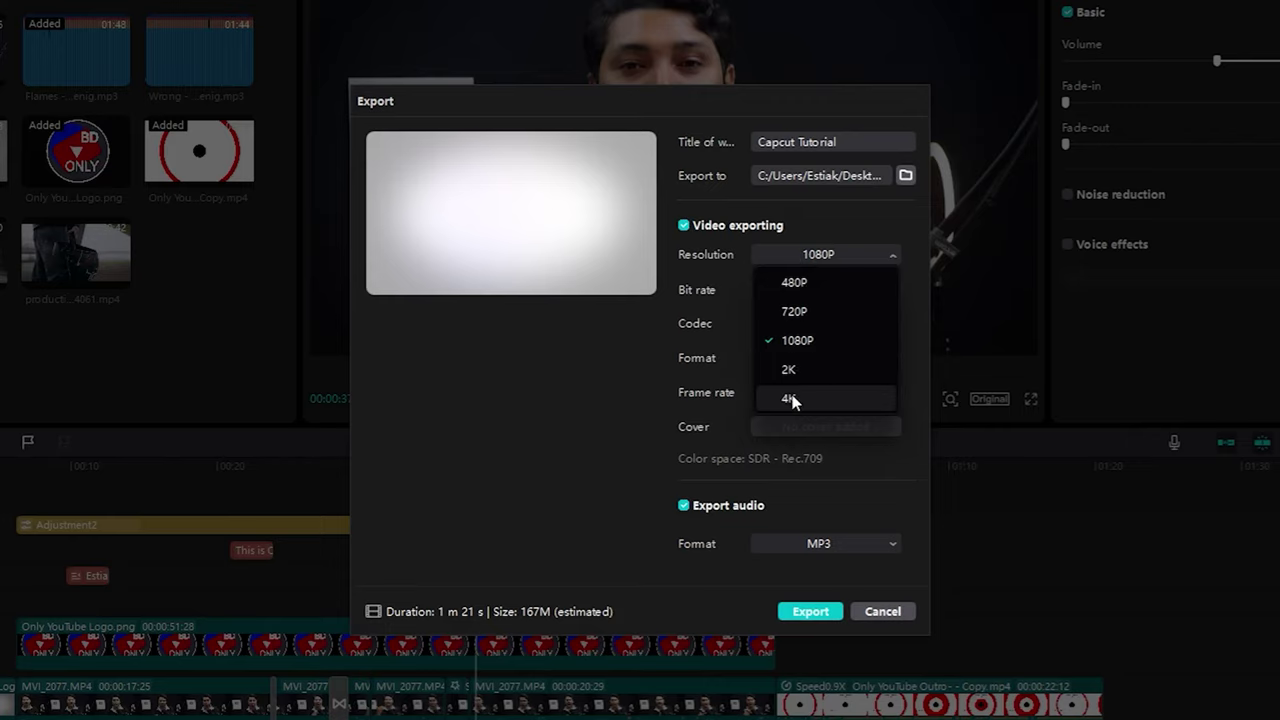
left_click(806, 343)
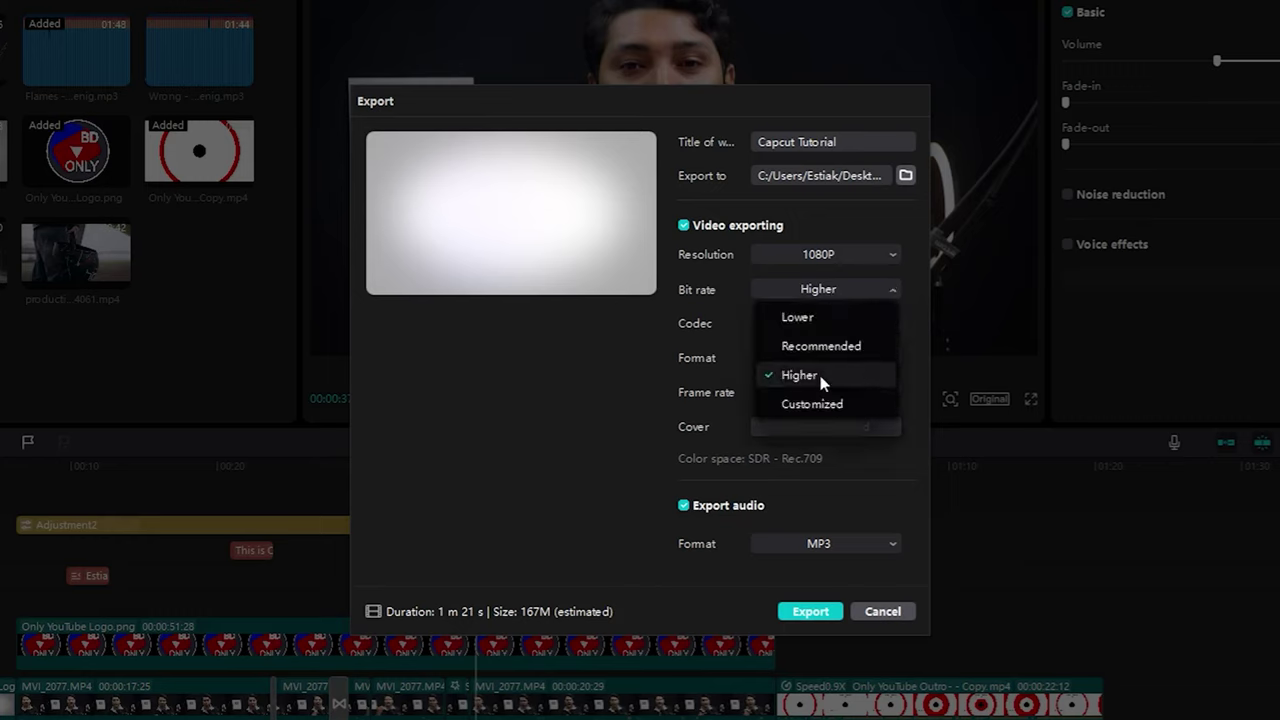
left_click(820, 376)
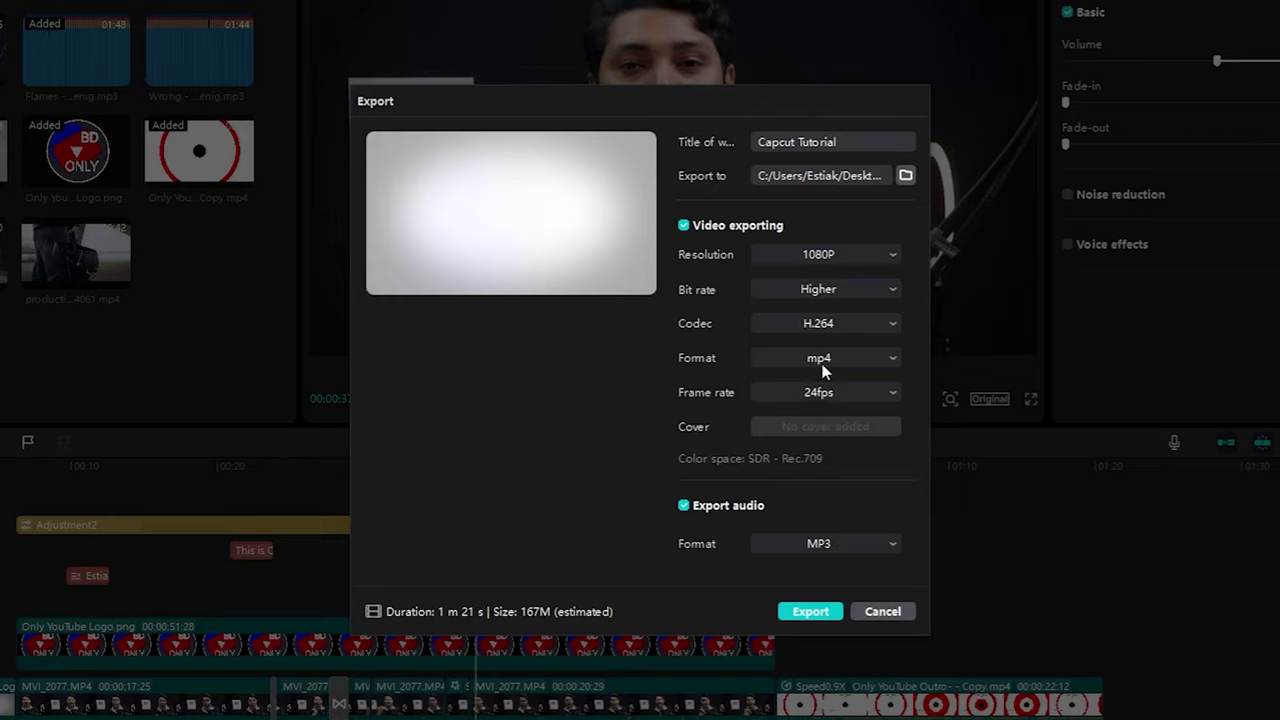
left_click(816, 400)
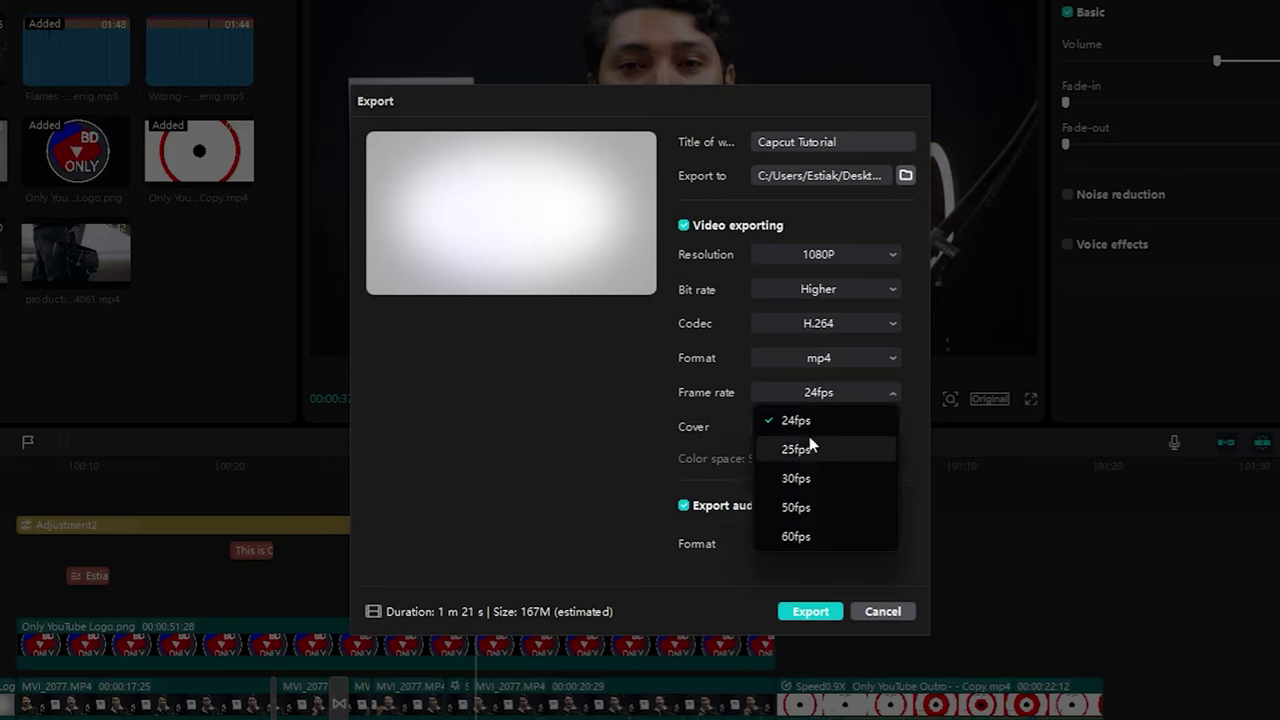
left_click(808, 448)
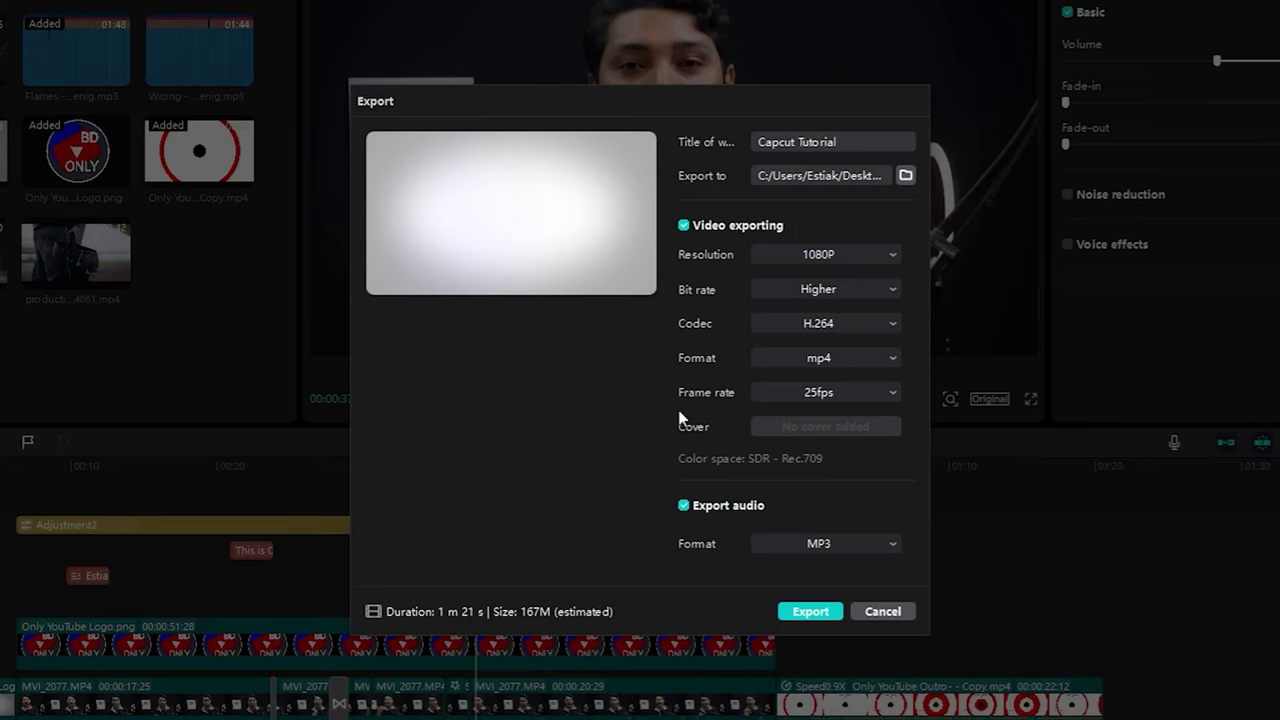
left_click(684, 507)
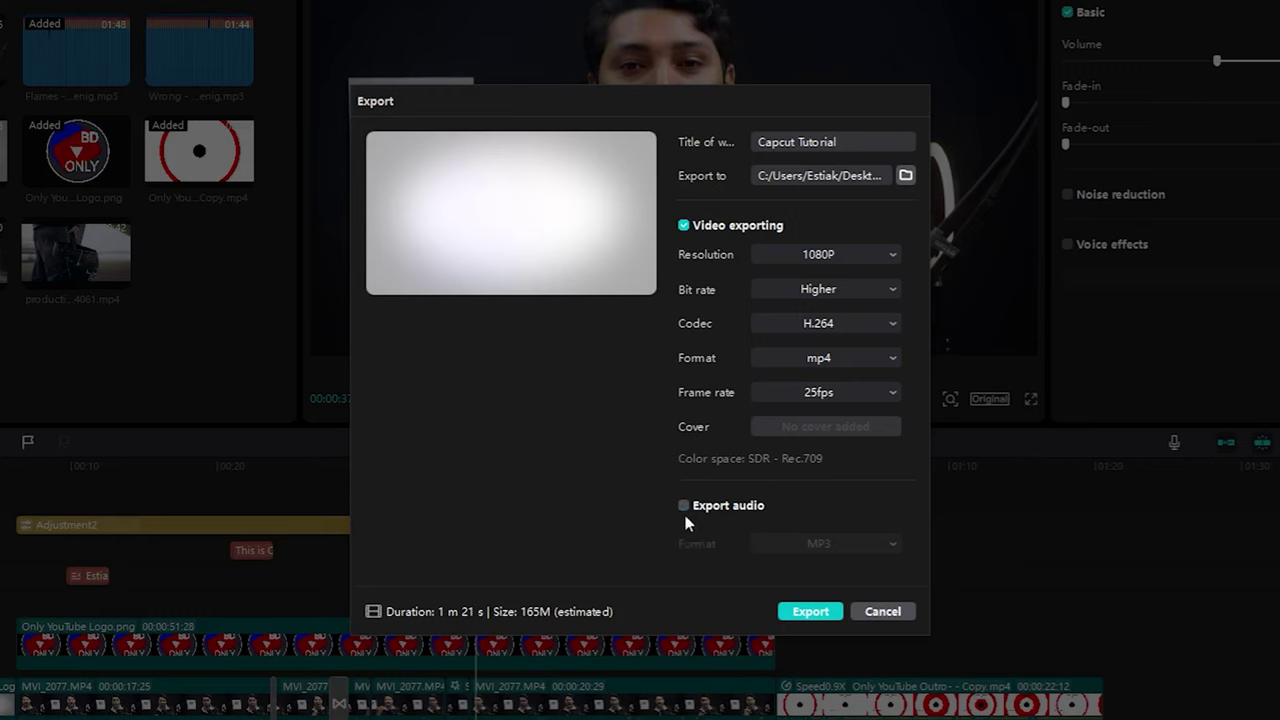
left_click(811, 611)
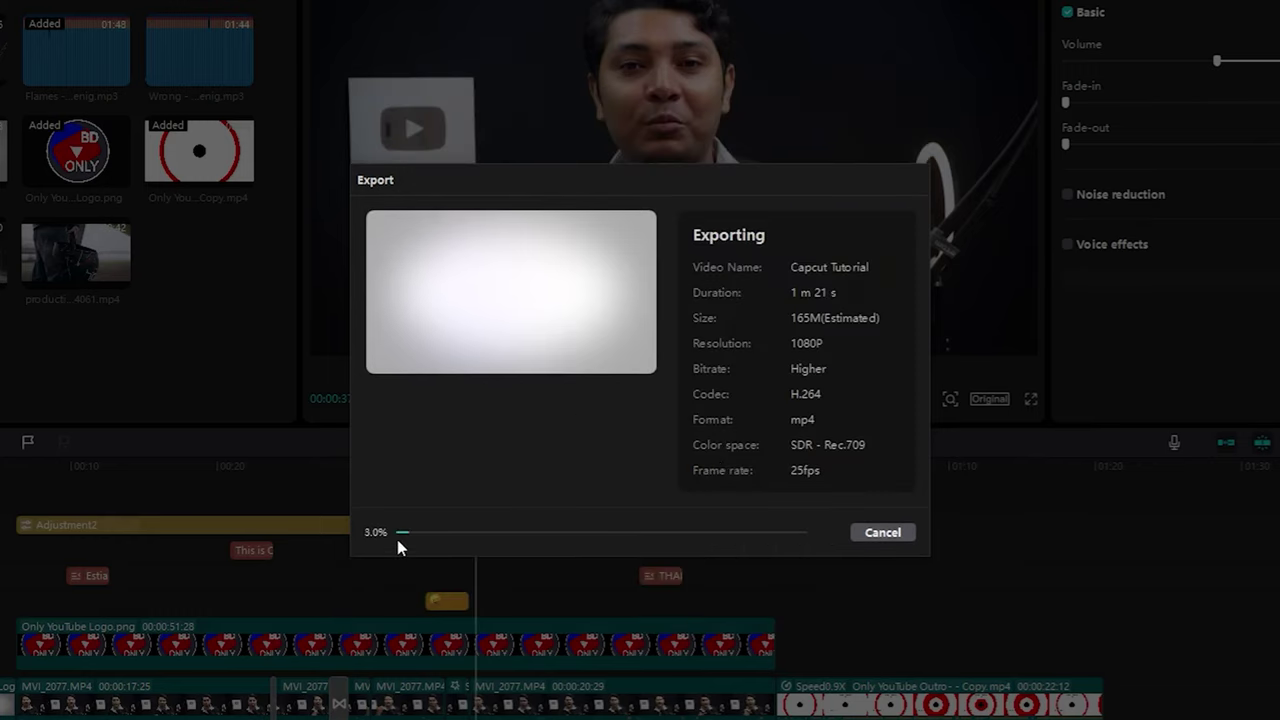